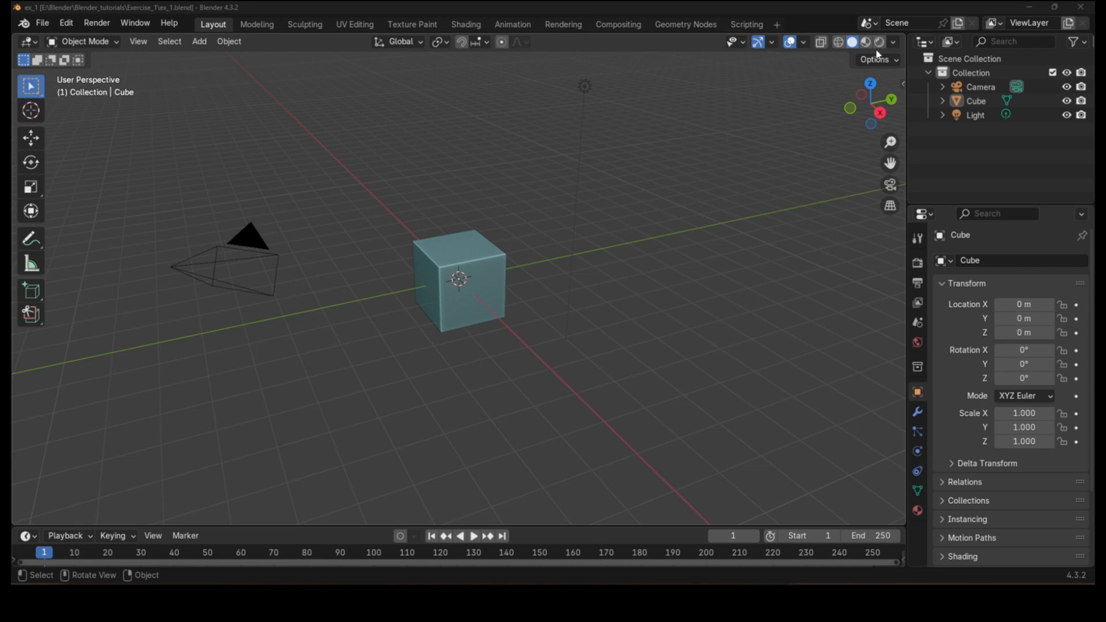
Step: Select the cube, camera and light one at a time, then box-select all objects in the outliner and reselect the light
{"action": "left_click", "coordinate": [458, 291]}
{"action": "left_click", "coordinate": [893, 43]}
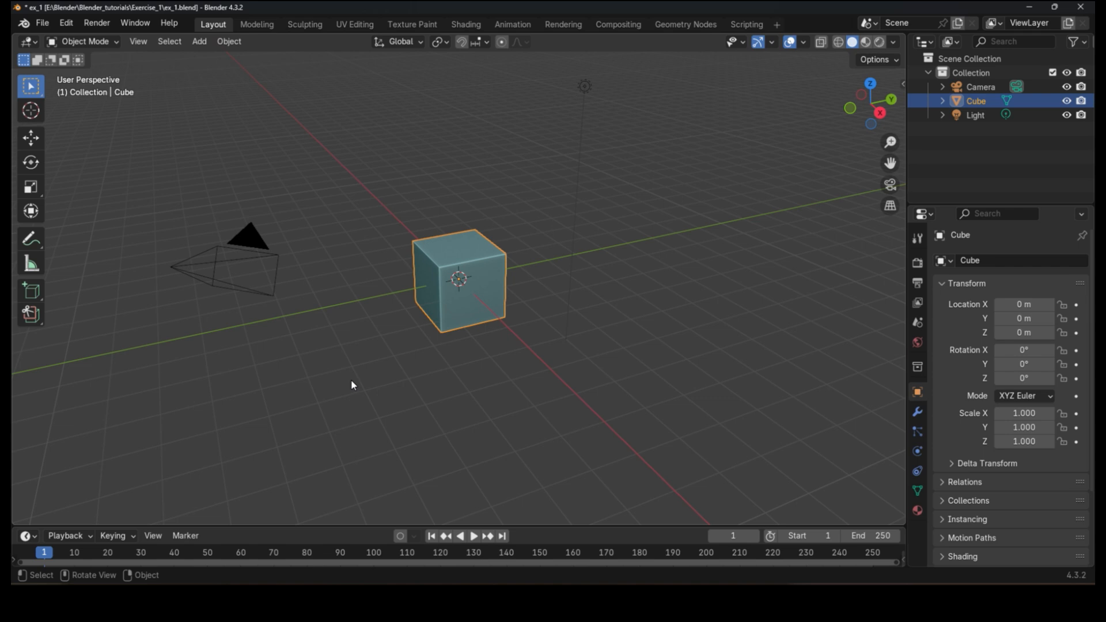
{"action": "left_click", "coordinate": [513, 268]}
{"action": "left_click", "coordinate": [285, 258]}
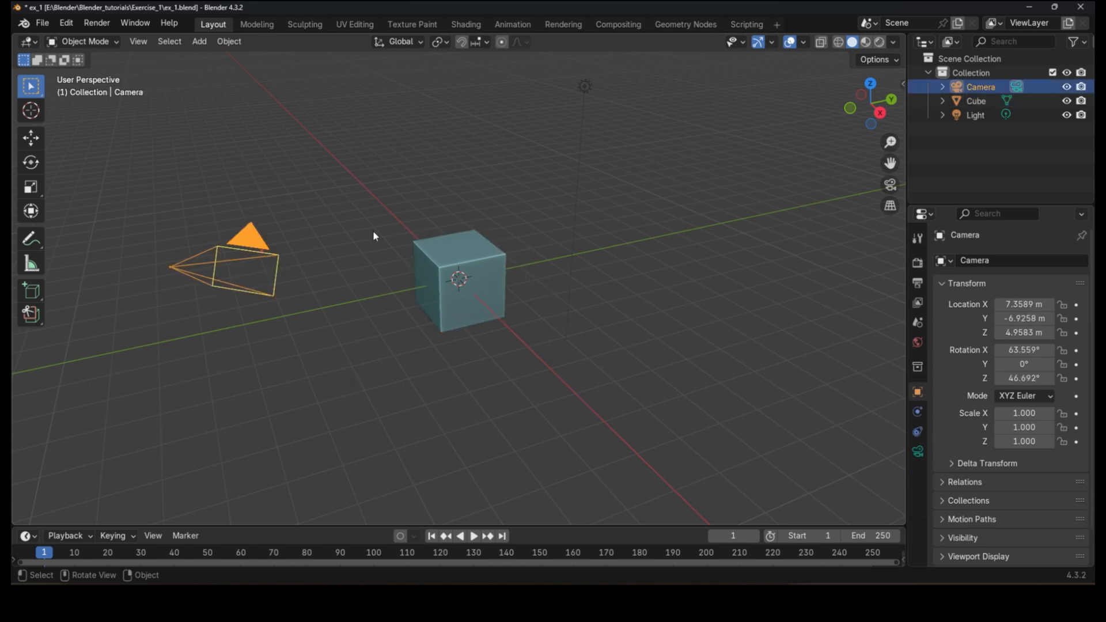
{"action": "left_click", "coordinate": [584, 85]}
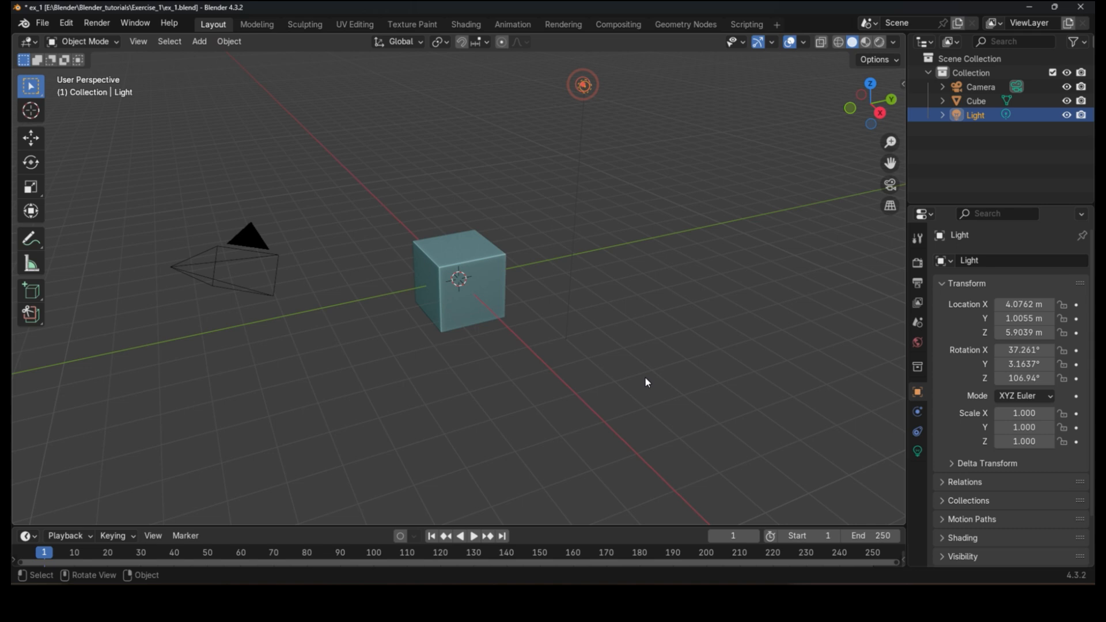
{"action": "left_click_drag", "start_coordinate": [919, 72], "coordinate": [1042, 198]}
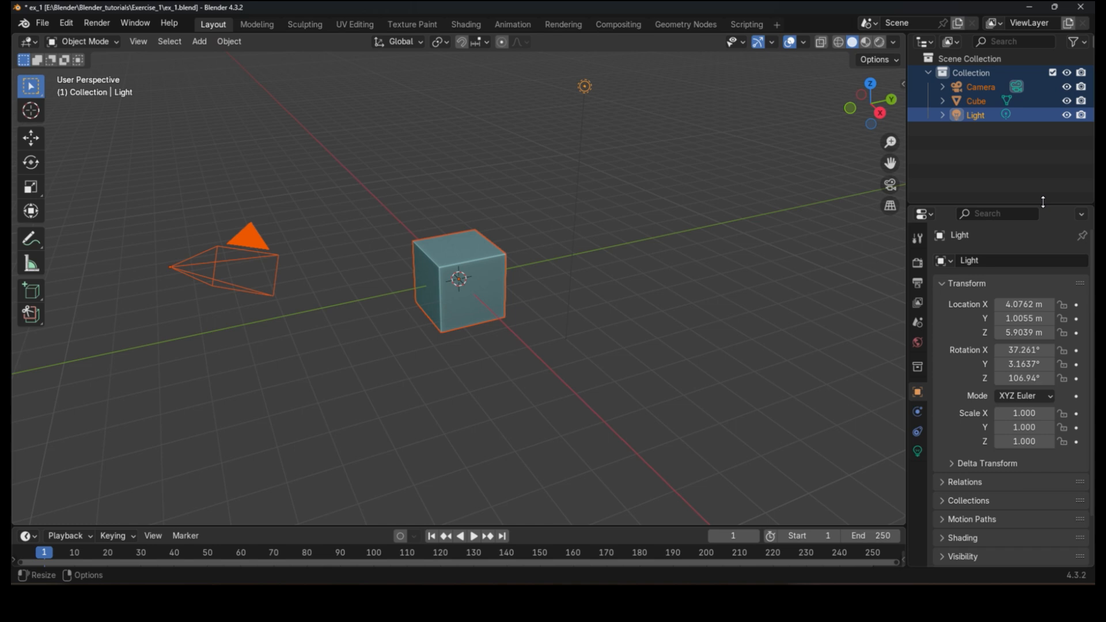
{"action": "left_click", "coordinate": [991, 117]}
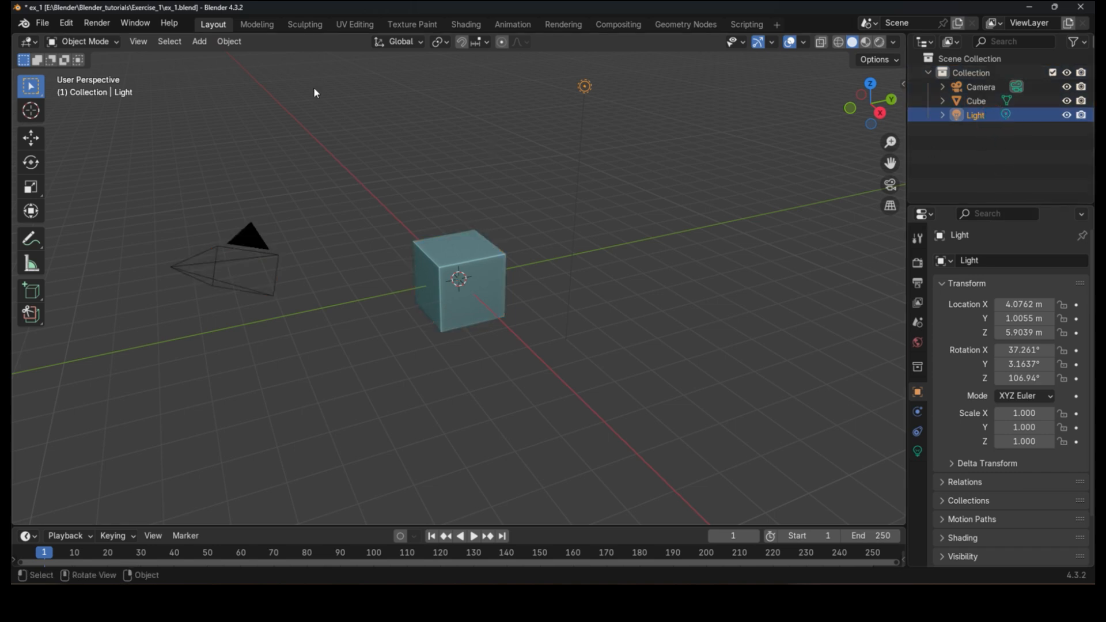
Step: Add a UV Sphere mesh to the scene
{"action": "left_click", "coordinate": [199, 41]}
{"action": "mouse_move", "coordinate": [210, 58]}
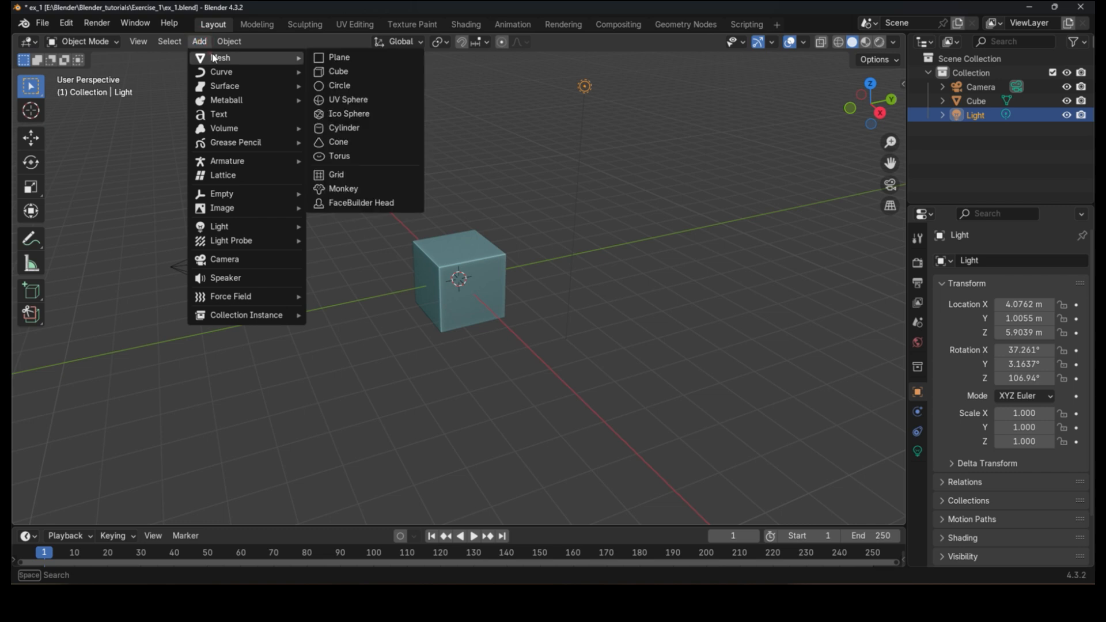
{"action": "left_click", "coordinate": [368, 101]}
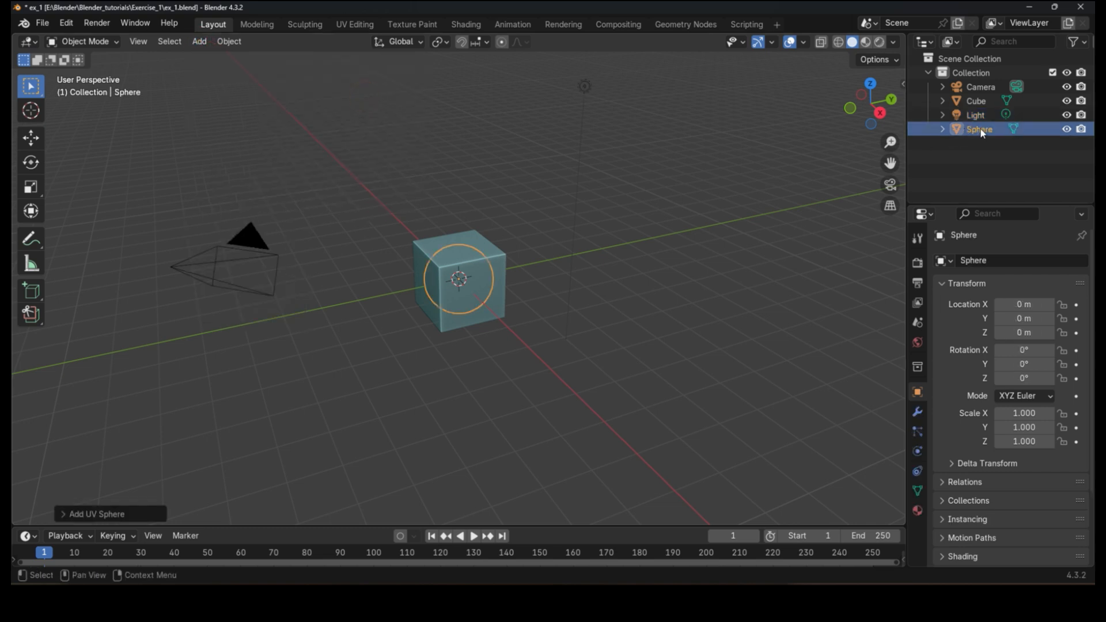
Step: Deselect everything and box-select the camera in the viewport
{"action": "left_click", "coordinate": [707, 315]}
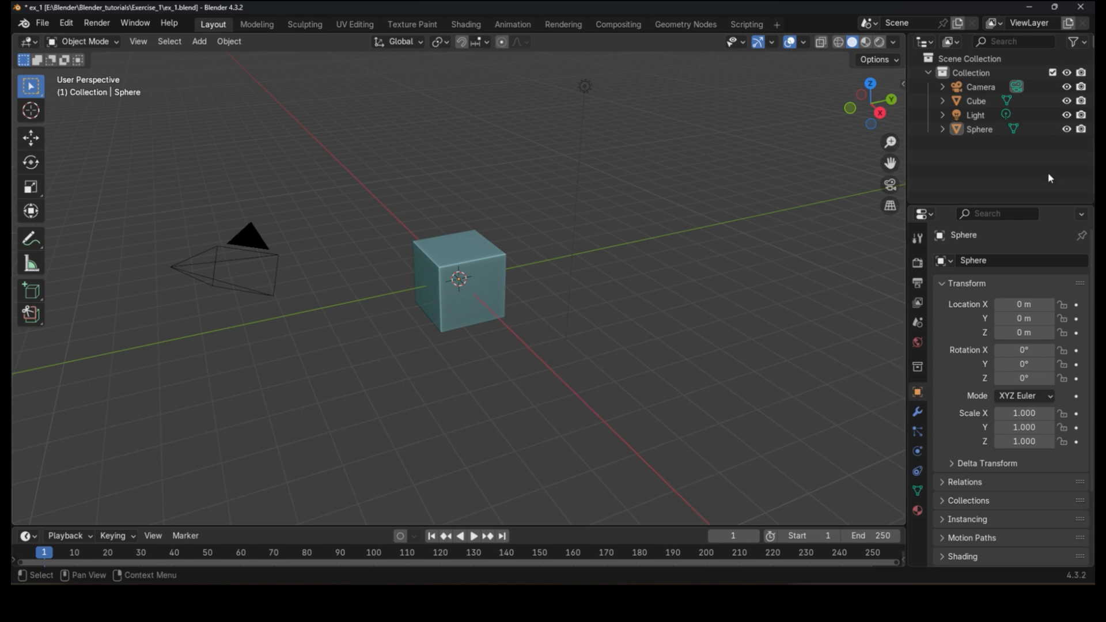
{"action": "left_click", "coordinate": [983, 134]}
{"action": "left_click", "coordinate": [755, 290]}
{"action": "left_click_drag", "start_coordinate": [288, 433], "coordinate": [12, 67]}
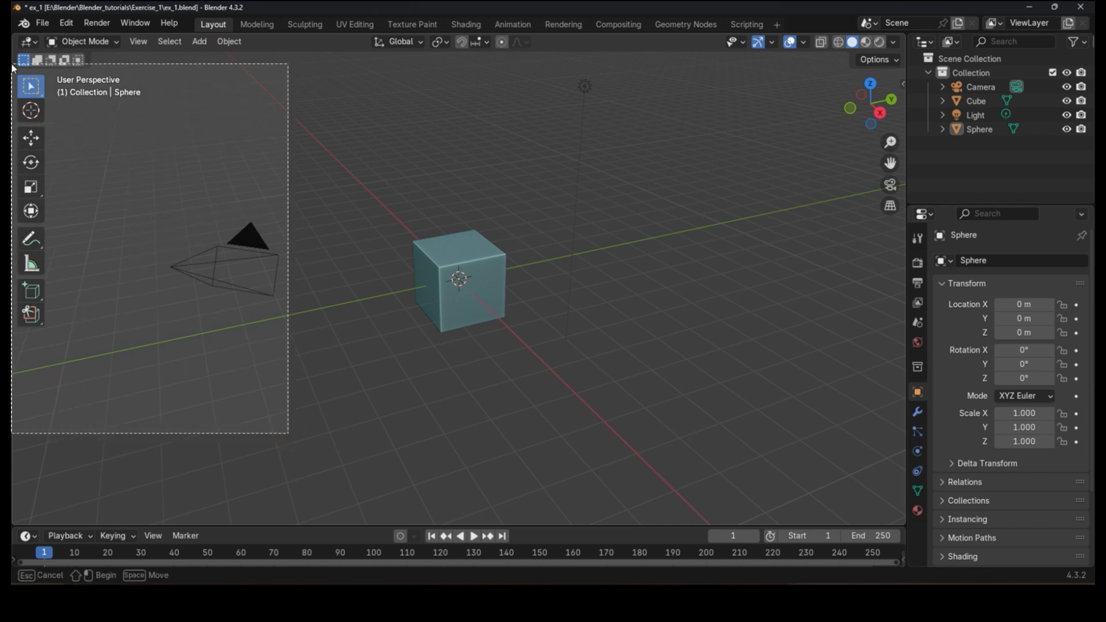
{"action": "left_click_drag", "start_coordinate": [12, 65], "coordinate": [13, 70]}
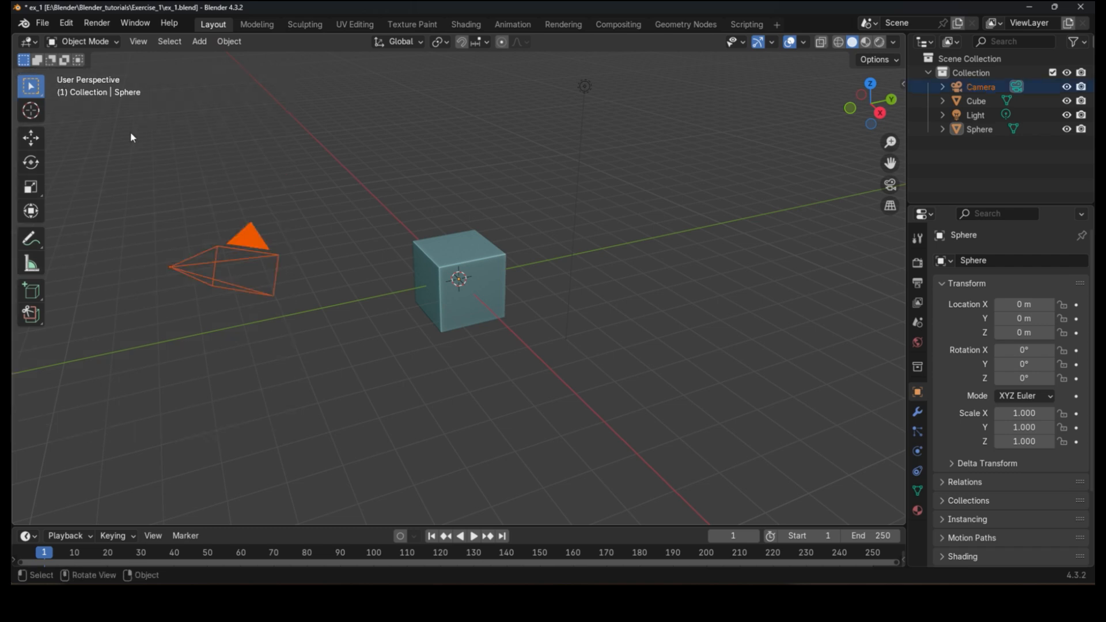
Step: Switch through the Move, Rotate and Scale tools, returning to the Select Box tool
{"action": "left_click", "coordinate": [39, 139]}
{"action": "left_click", "coordinate": [38, 166]}
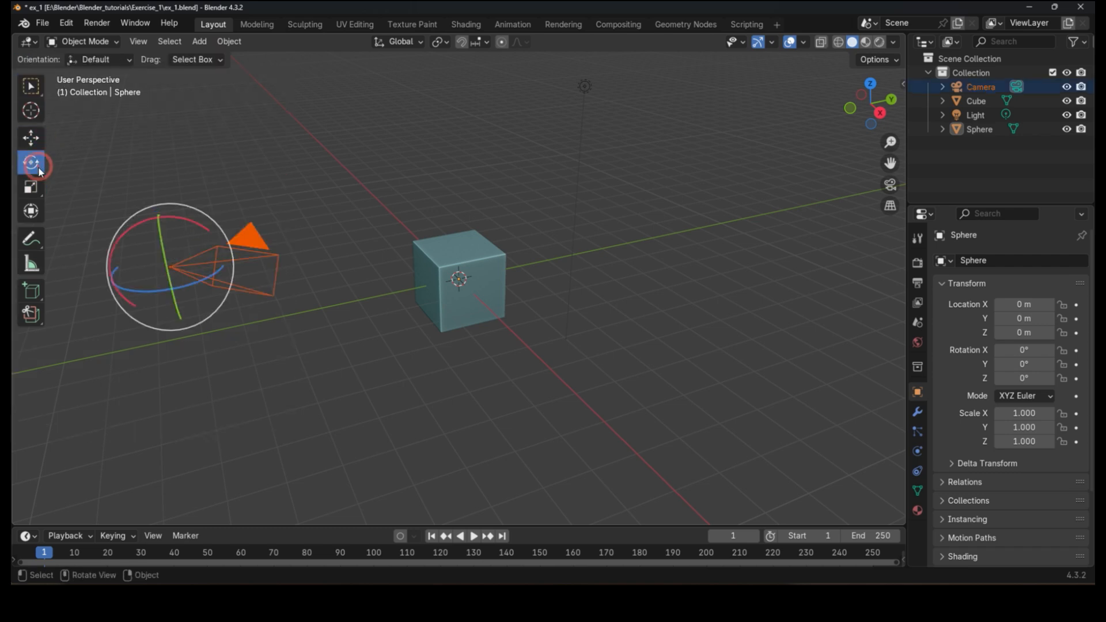
{"action": "left_click", "coordinate": [38, 185]}
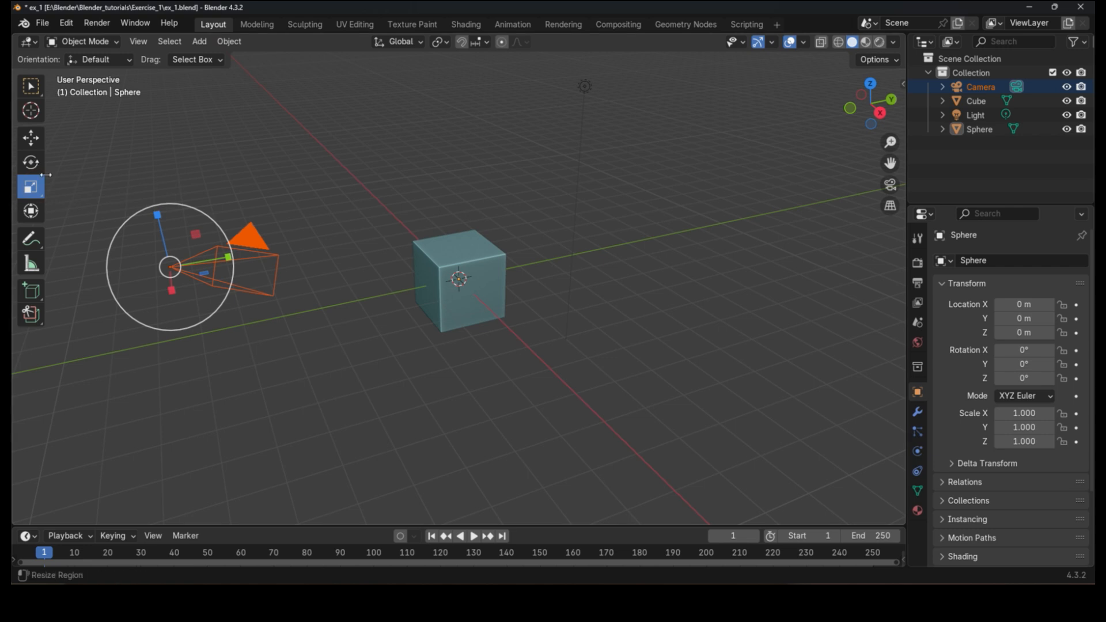
{"action": "left_click", "coordinate": [30, 88]}
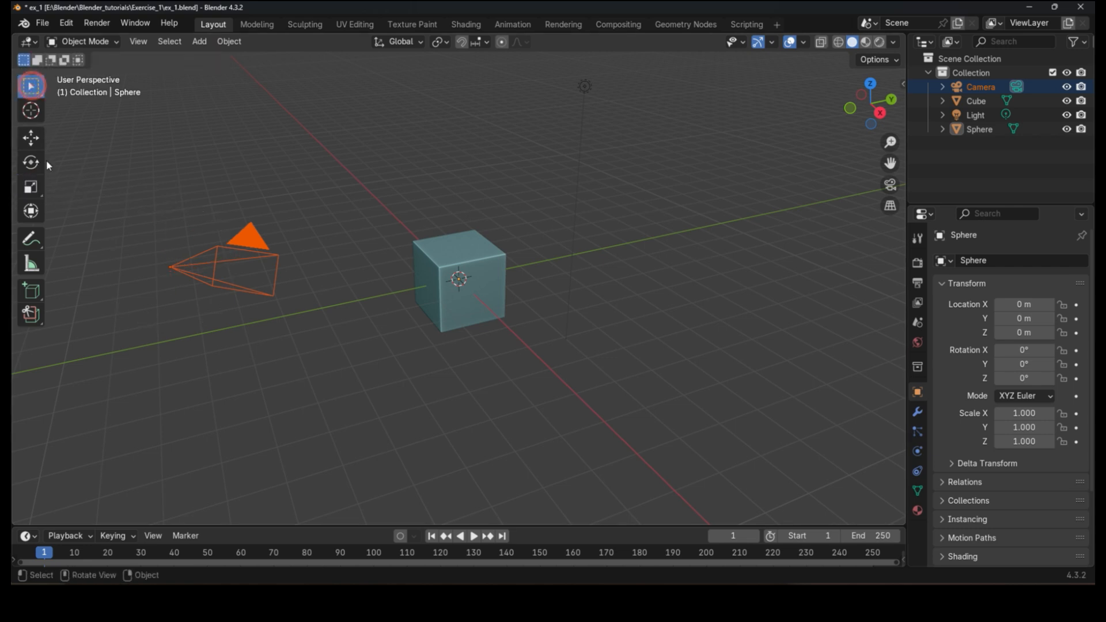
Step: Select the camera and delete it from the file
{"action": "left_click_drag", "start_coordinate": [761, 71], "coordinate": [896, 259]}
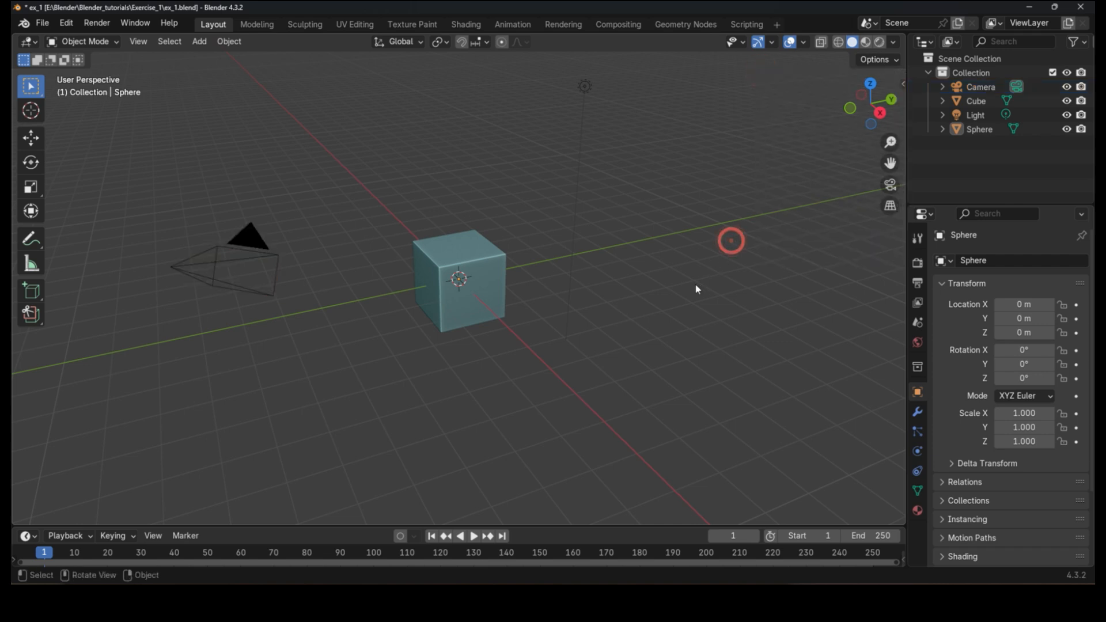
{"action": "left_click", "coordinate": [253, 248]}
{"action": "left_click_drag", "start_coordinate": [276, 266], "coordinate": [283, 240]}
{"action": "key", "text": "x"}
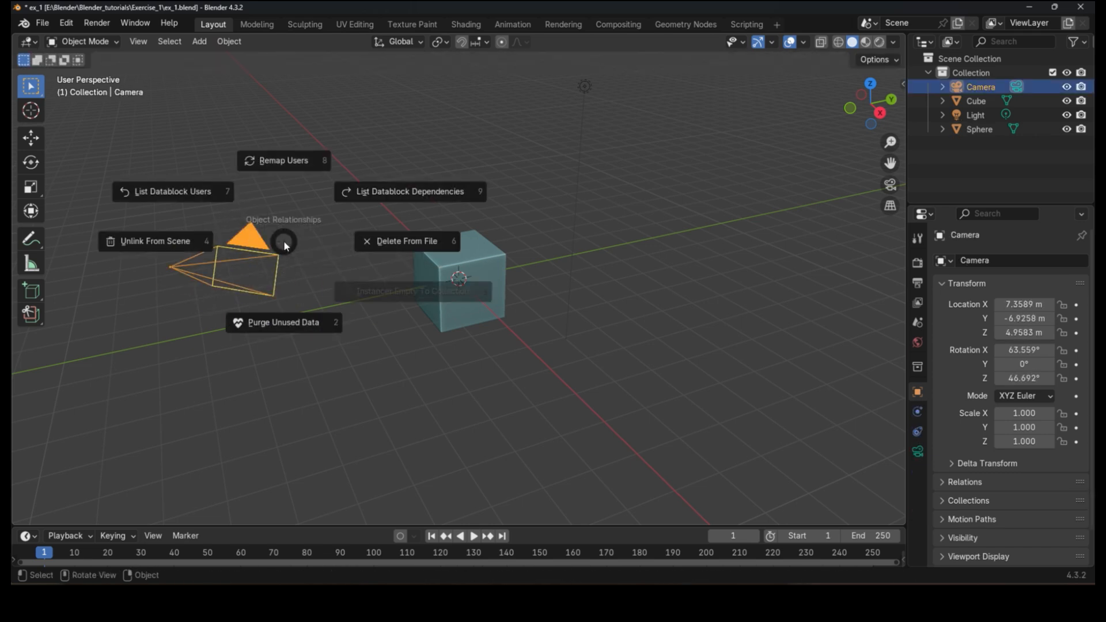
{"action": "left_click", "coordinate": [417, 240]}
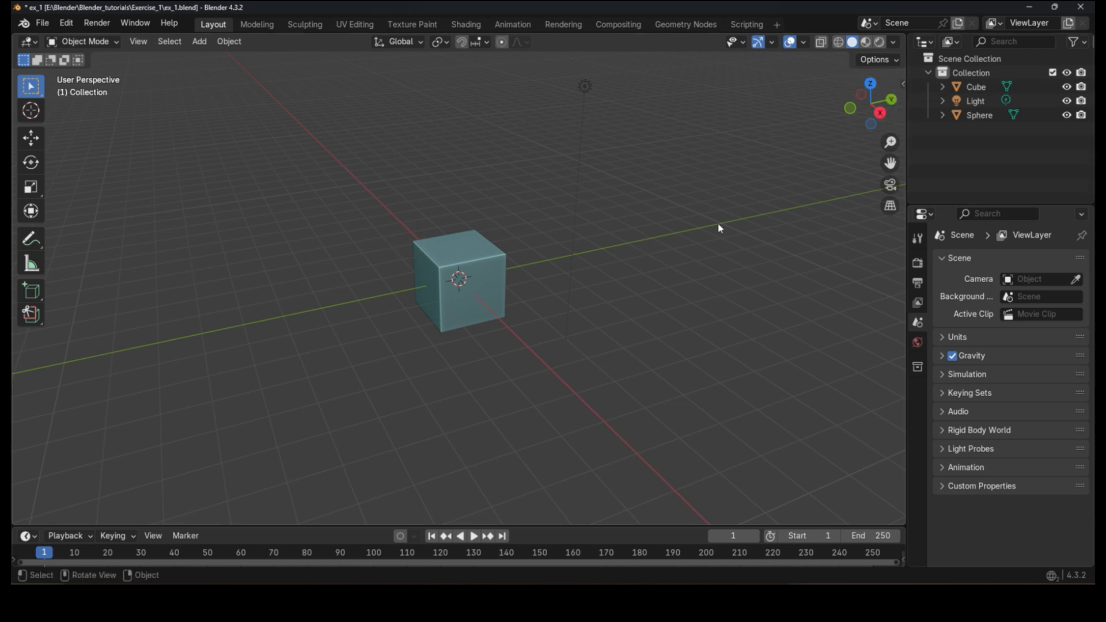
Step: Delete the light and the sphere from the file, leaving only the cube
{"action": "left_click", "coordinate": [974, 102]}
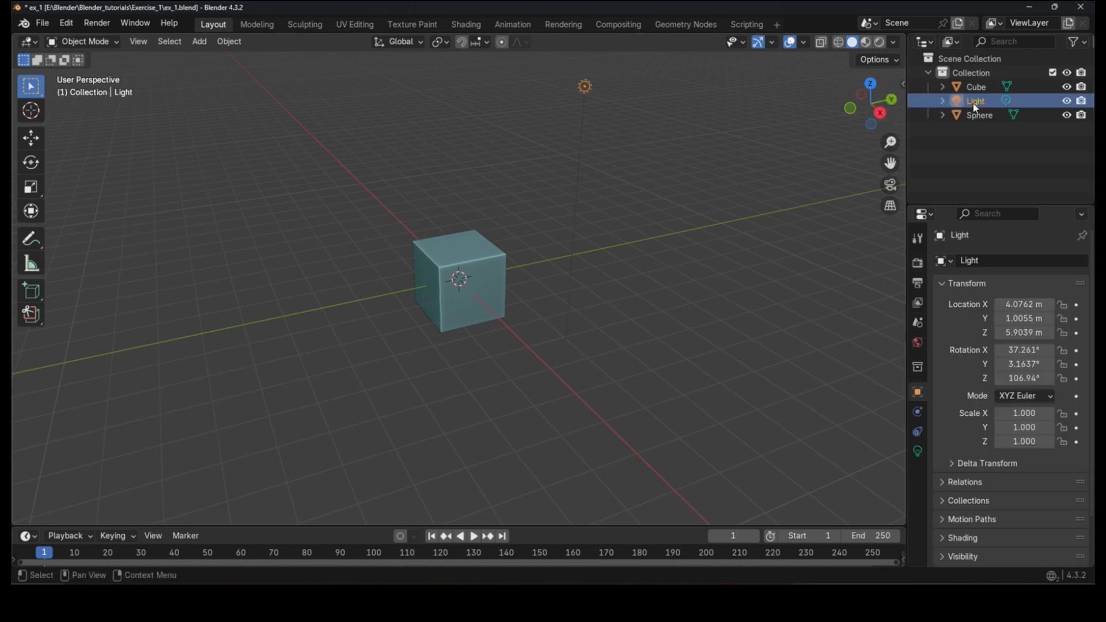
{"action": "key", "text": "x"}
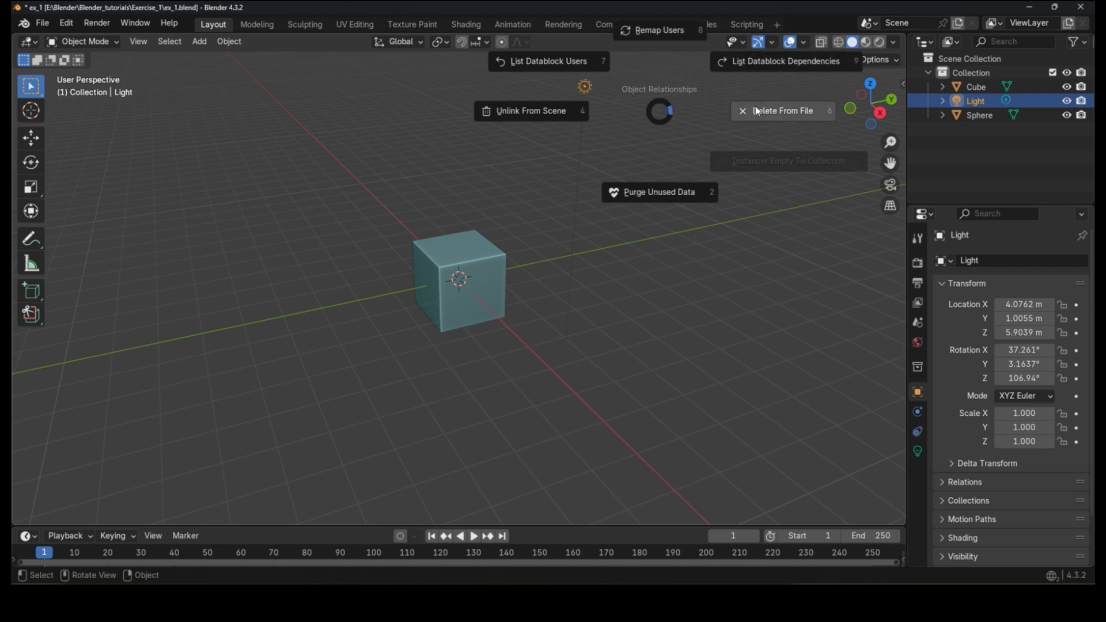
{"action": "left_click", "coordinate": [771, 109]}
{"action": "left_click", "coordinate": [972, 97]}
{"action": "key", "text": "x"}
{"action": "left_click", "coordinate": [792, 153]}
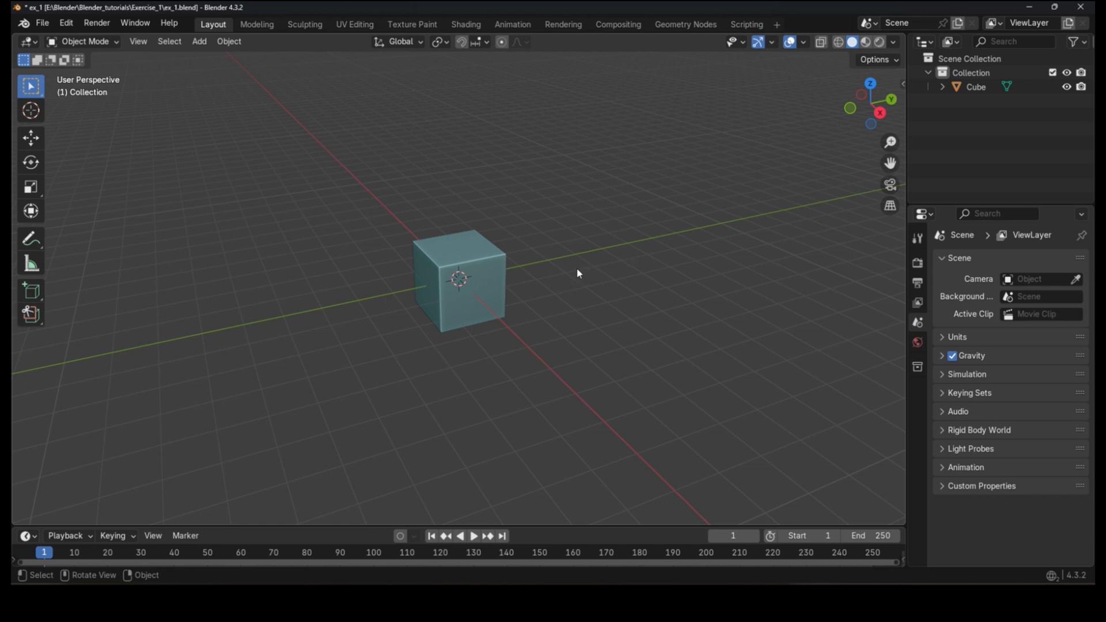
Step: Orbit and zoom the viewport around the cube to view it from different angles
{"action": "middle_click_drag", "start_coordinate": [588, 276], "coordinate": [615, 277]}
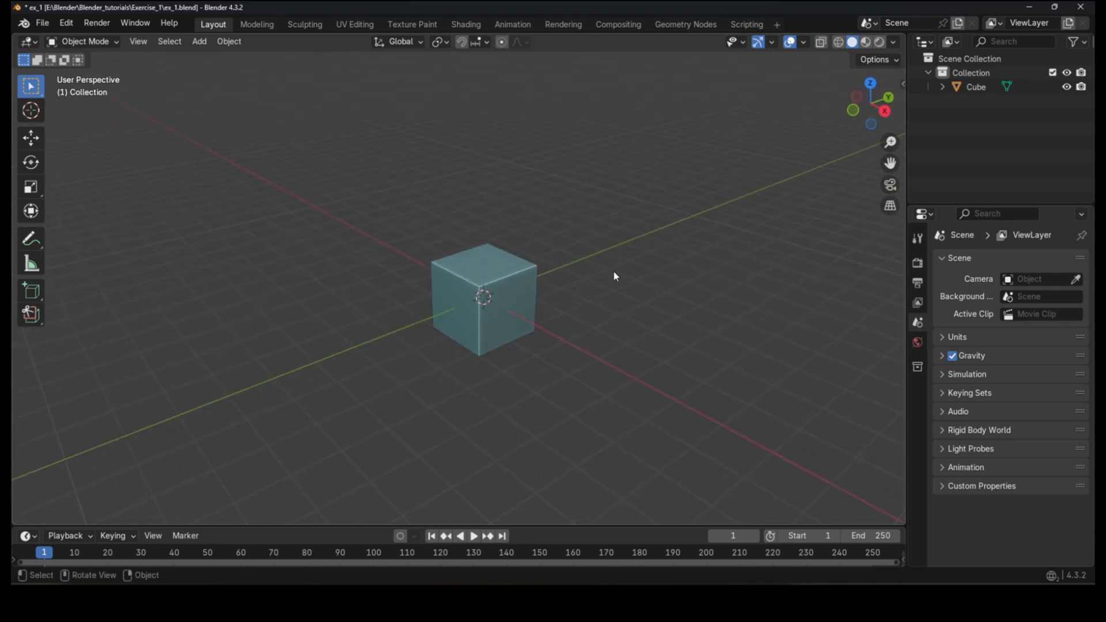
{"action": "left_click", "coordinate": [499, 268]}
{"action": "middle_click_drag", "start_coordinate": [586, 278], "coordinate": [670, 257]}
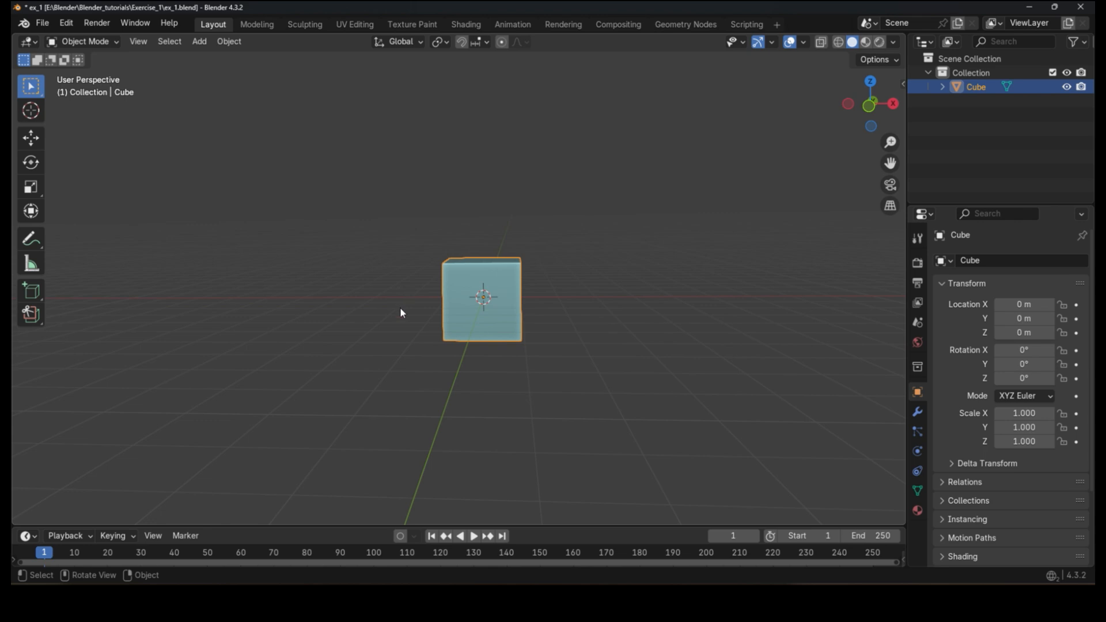
{"action": "left_click", "coordinate": [588, 360]}
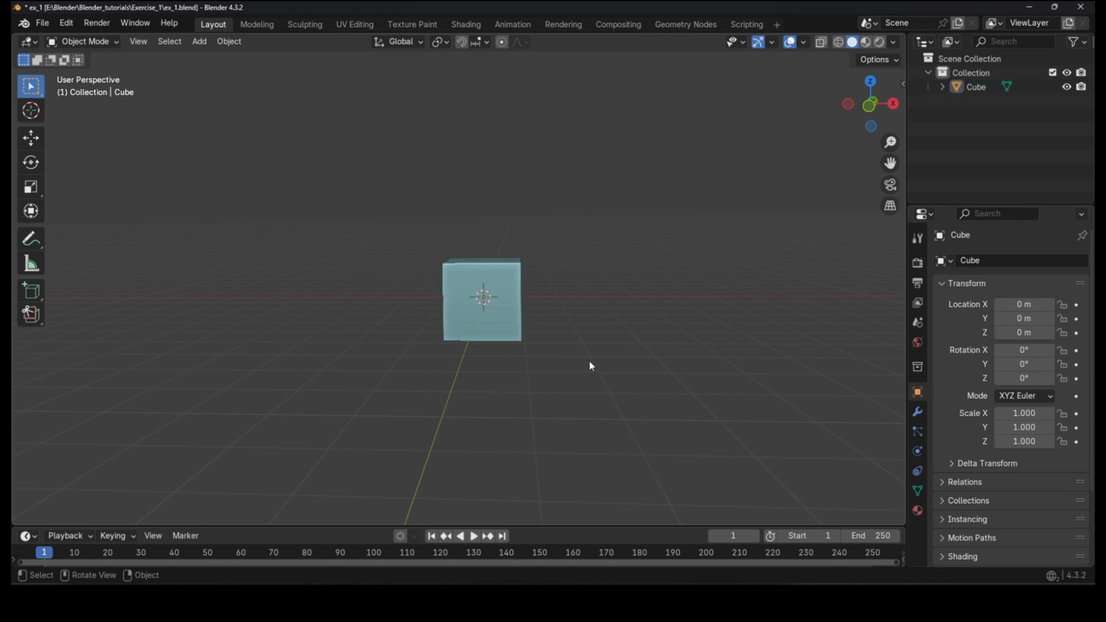
{"action": "middle_click_drag", "start_coordinate": [658, 308], "coordinate": [553, 334]}
{"action": "left_click_drag", "start_coordinate": [455, 277], "coordinate": [548, 320]}
{"action": "left_click_drag", "start_coordinate": [433, 313], "coordinate": [570, 275]}
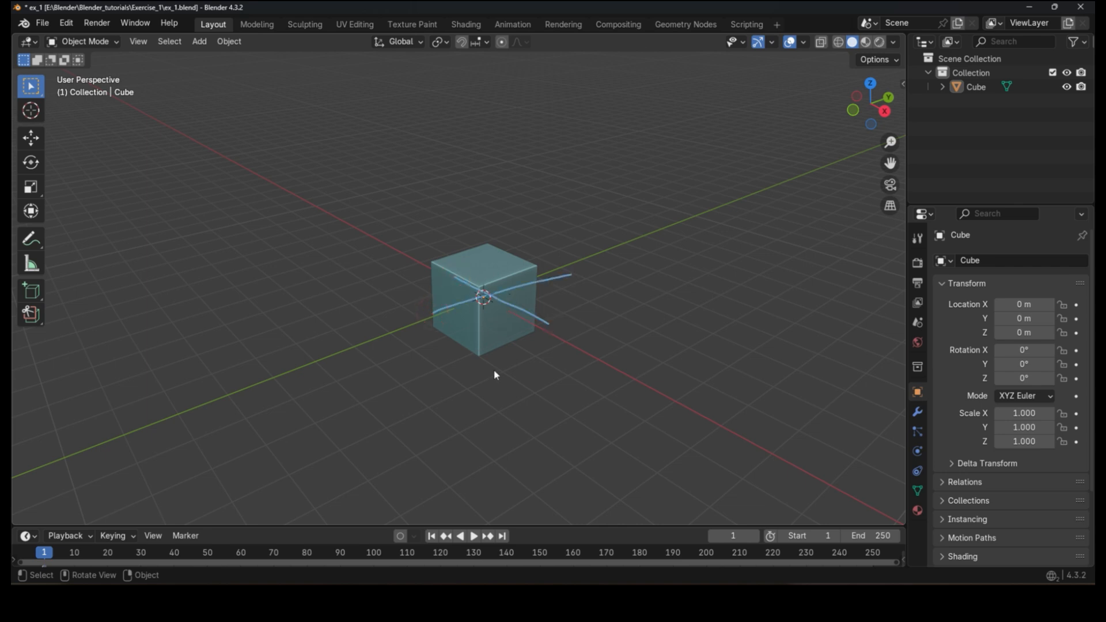
{"action": "mouse_move", "coordinate": [433, 317]}
{"action": "right_mouse_down"}
{"action": "mouse_move", "coordinate": [413, 298]}
{"action": "mouse_move", "coordinate": [641, 237]}
{"action": "mouse_move", "coordinate": [596, 286]}
{"action": "right_mouse_up"}
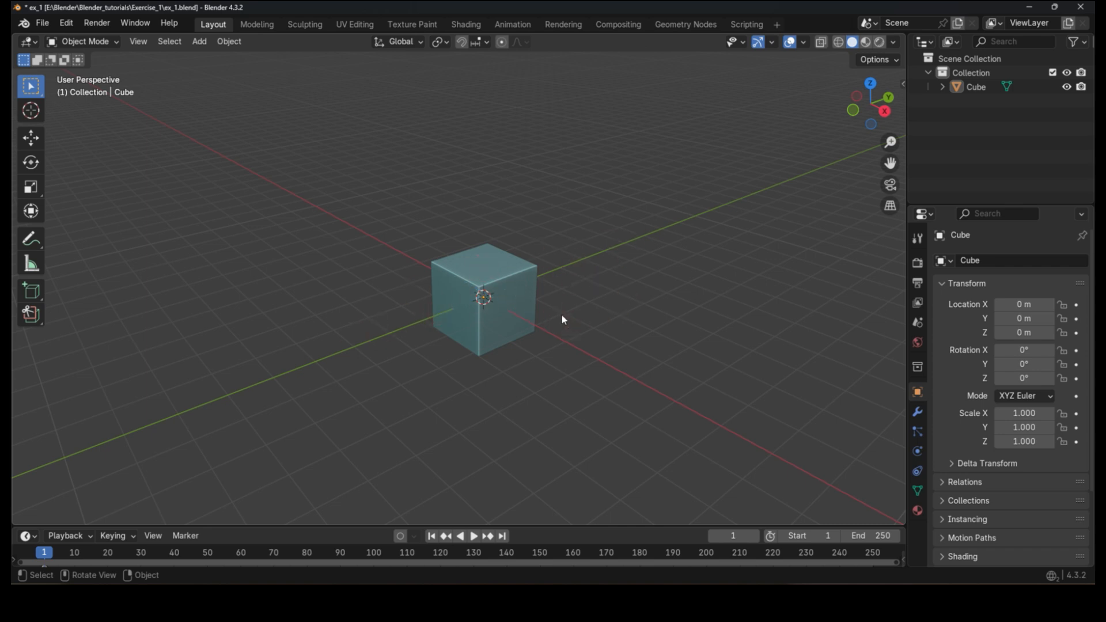
{"action": "scroll", "coordinate": [561, 313], "scroll_direction": "up", "scroll_amount": 3}
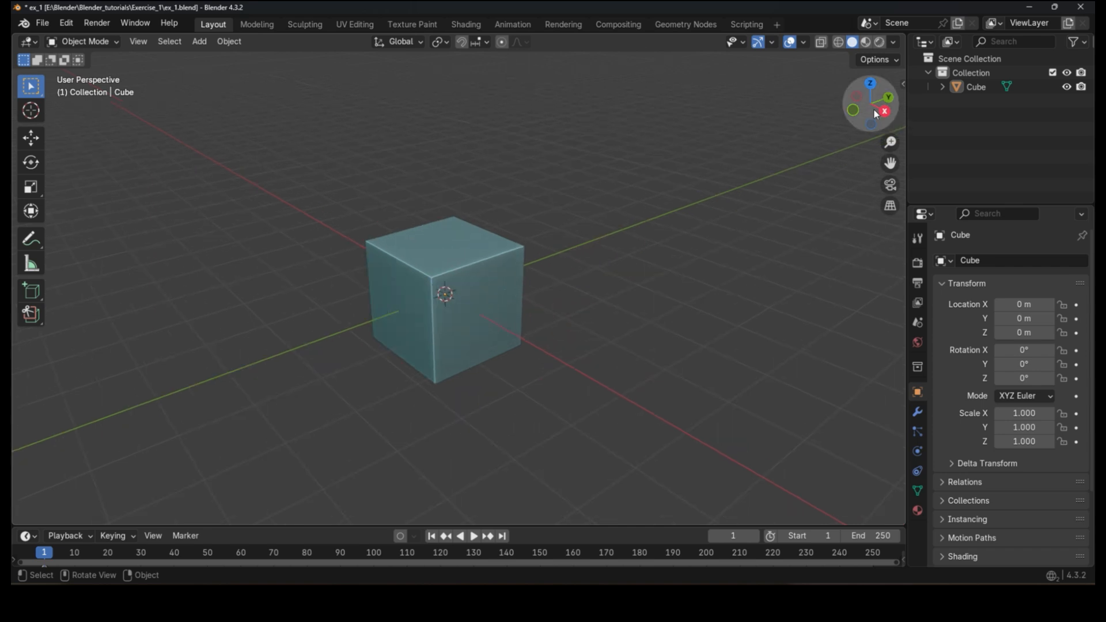
{"action": "left_click_drag", "start_coordinate": [873, 110], "coordinate": [829, 124]}
{"action": "middle_click_drag", "start_coordinate": [599, 339], "coordinate": [658, 350]}
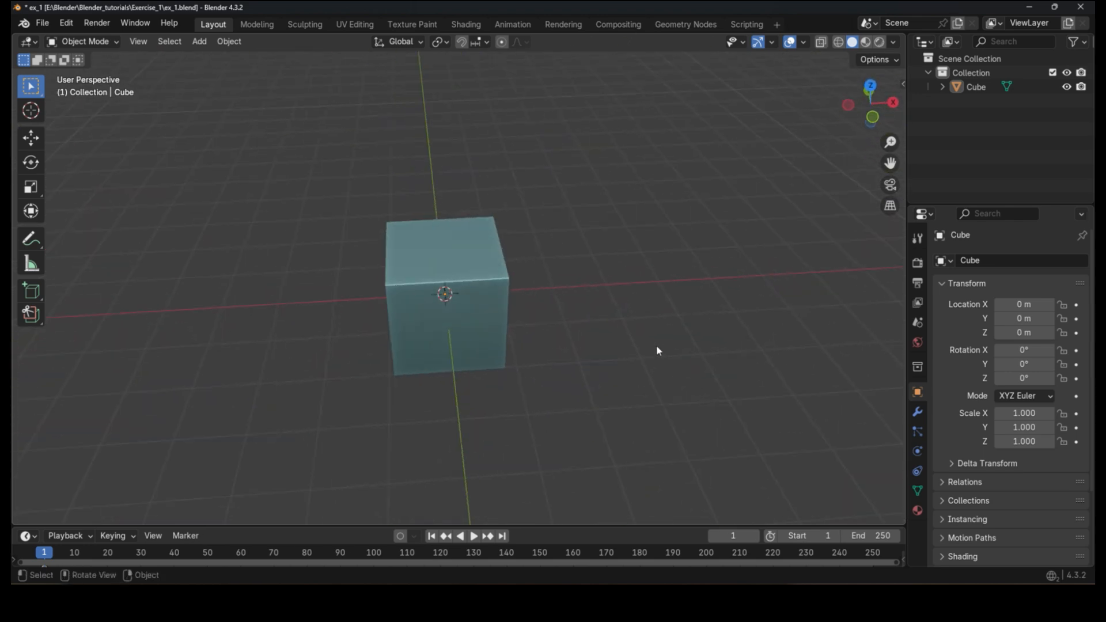
Step: Use the navigation gizmo to switch to front, right and back views in orthographic projection
{"action": "left_click", "coordinate": [872, 118]}
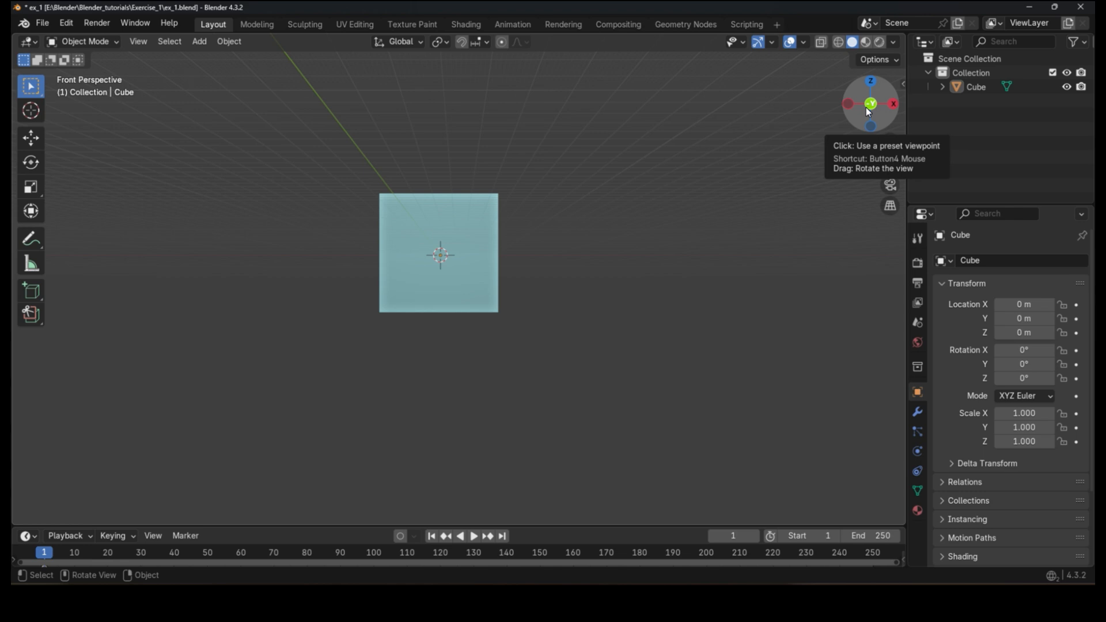
{"action": "left_click_drag", "start_coordinate": [248, 151], "coordinate": [48, 60]}
{"action": "left_click_drag", "start_coordinate": [213, 138], "coordinate": [46, 75]}
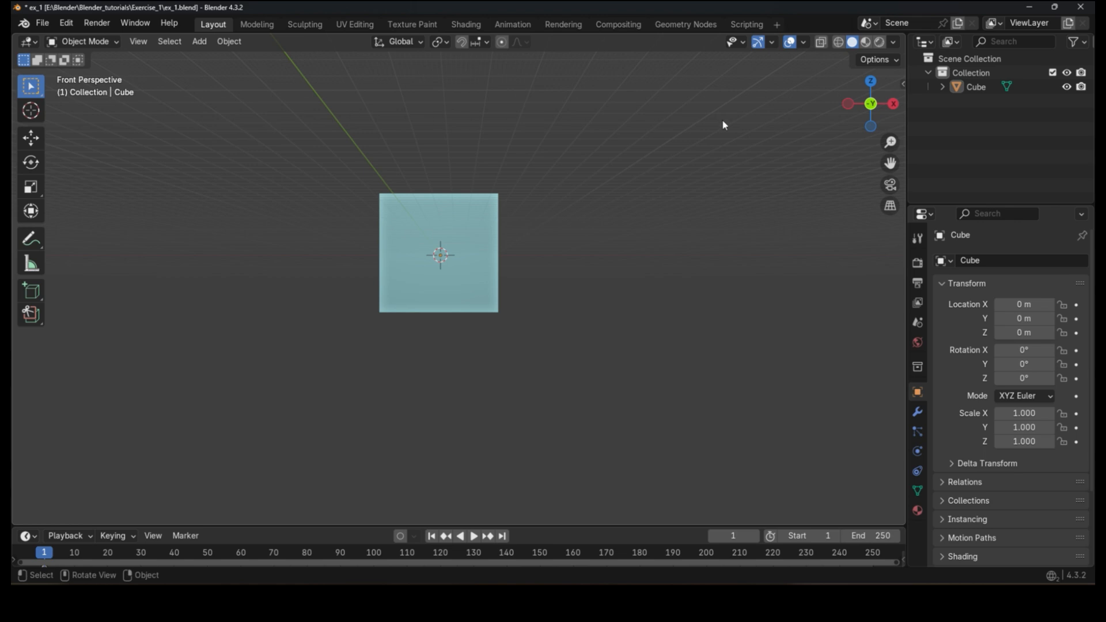
{"action": "left_click", "coordinate": [890, 208]}
{"action": "left_click_drag", "start_coordinate": [286, 151], "coordinate": [44, 63]}
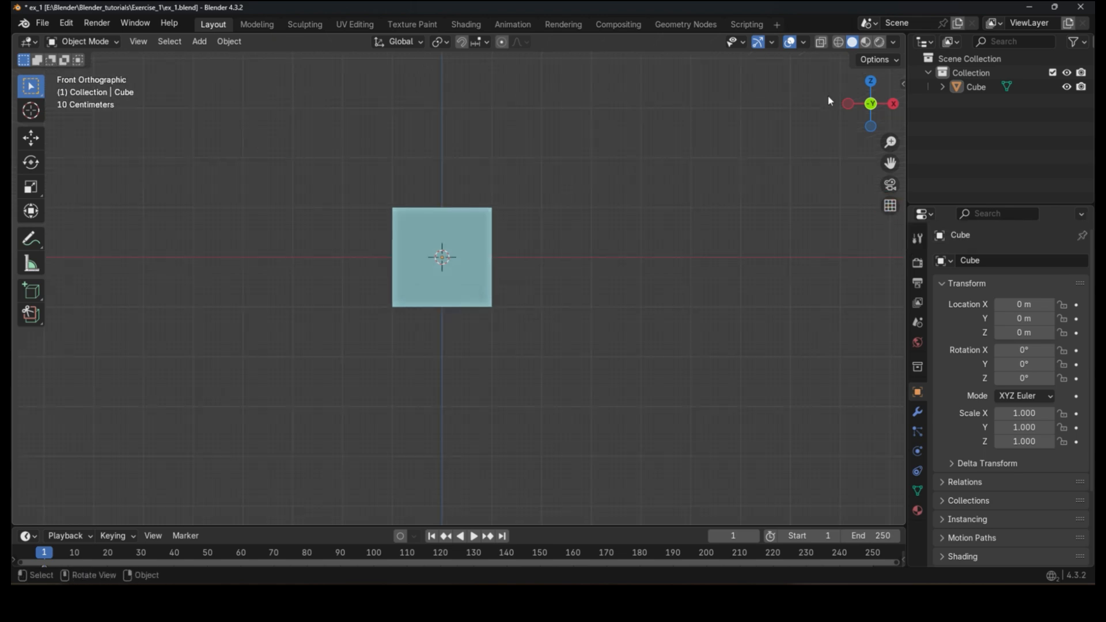
{"action": "left_click", "coordinate": [893, 104]}
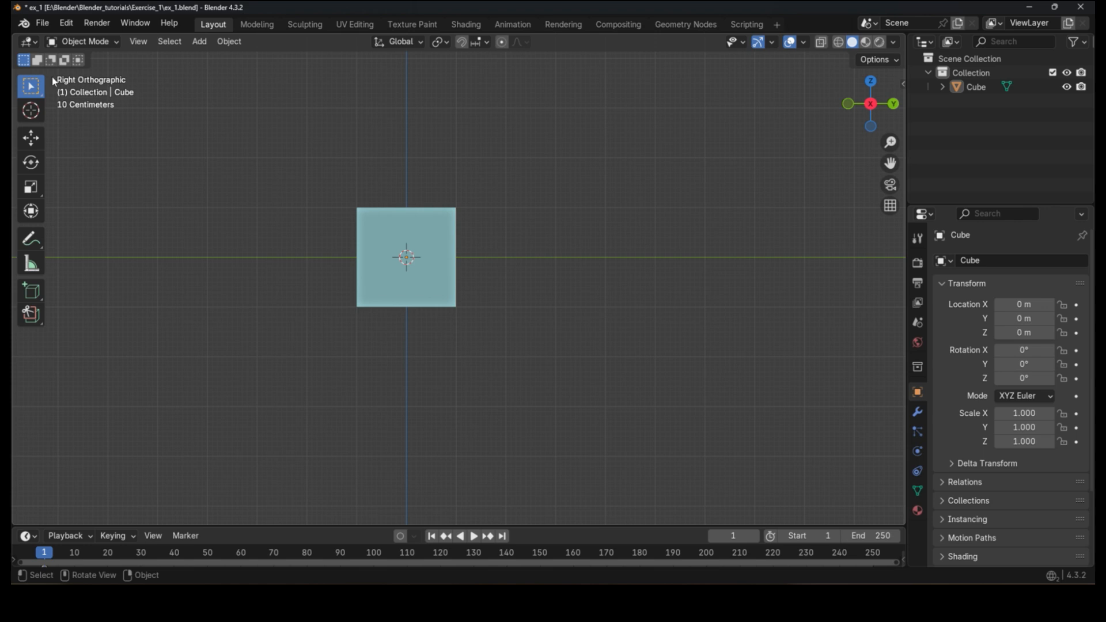
{"action": "left_click", "coordinate": [893, 103]}
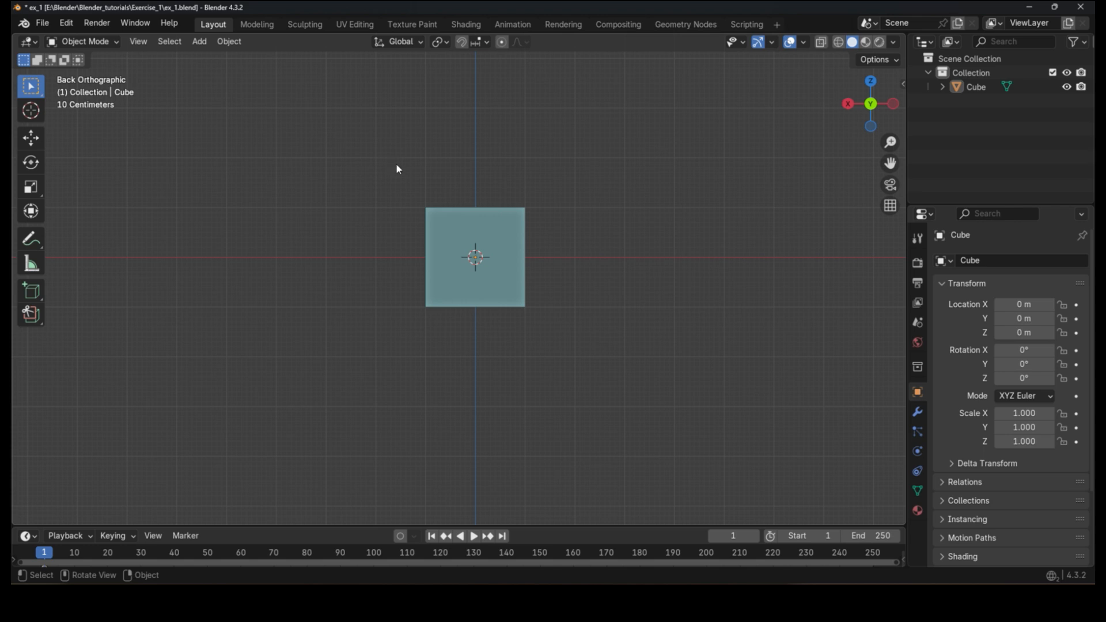
Step: Zoom and pan the back view onto the cube and switch it back to perspective
{"action": "left_click", "coordinate": [889, 206]}
{"action": "left_click", "coordinate": [882, 211]}
{"action": "scroll", "coordinate": [482, 197], "scroll_direction": "up", "scroll_amount": 4}
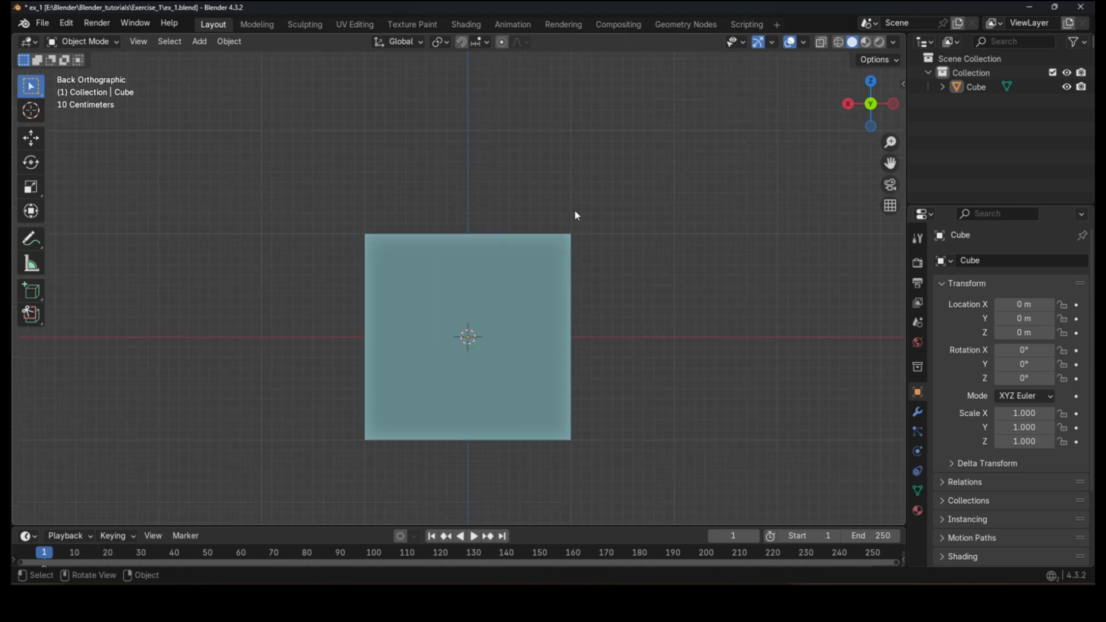
{"action": "scroll", "coordinate": [461, 264], "scroll_direction": "up", "scroll_amount": 2}
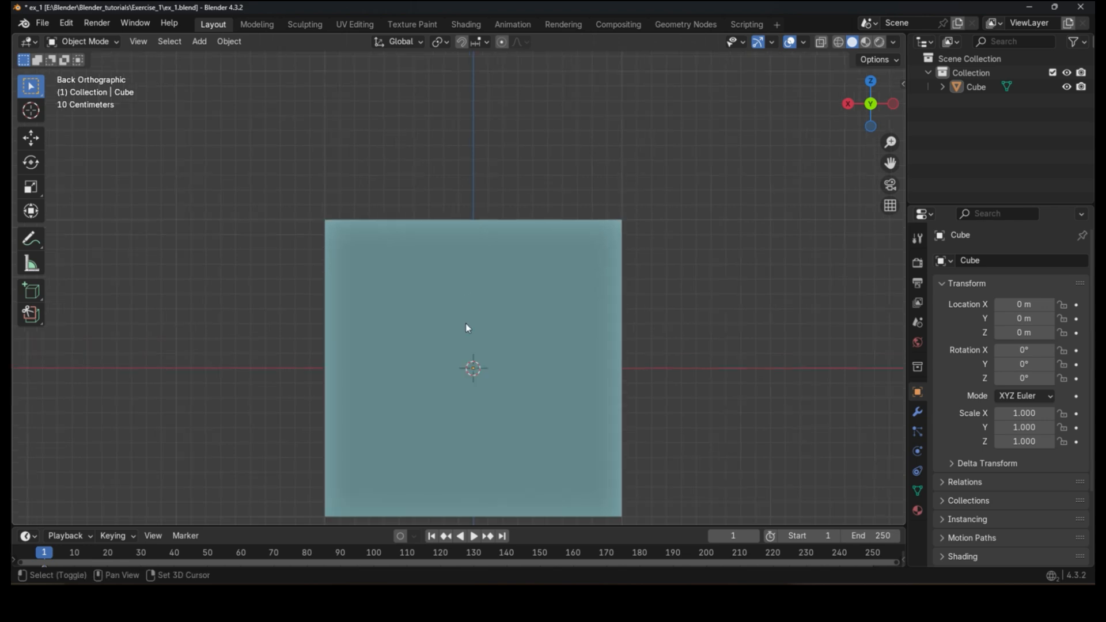
{"action": "middle_click_drag", "start_coordinate": [466, 328], "coordinate": [509, 240], "text": "shift"}
{"action": "scroll", "coordinate": [500, 235], "scroll_direction": "up", "scroll_amount": 1}
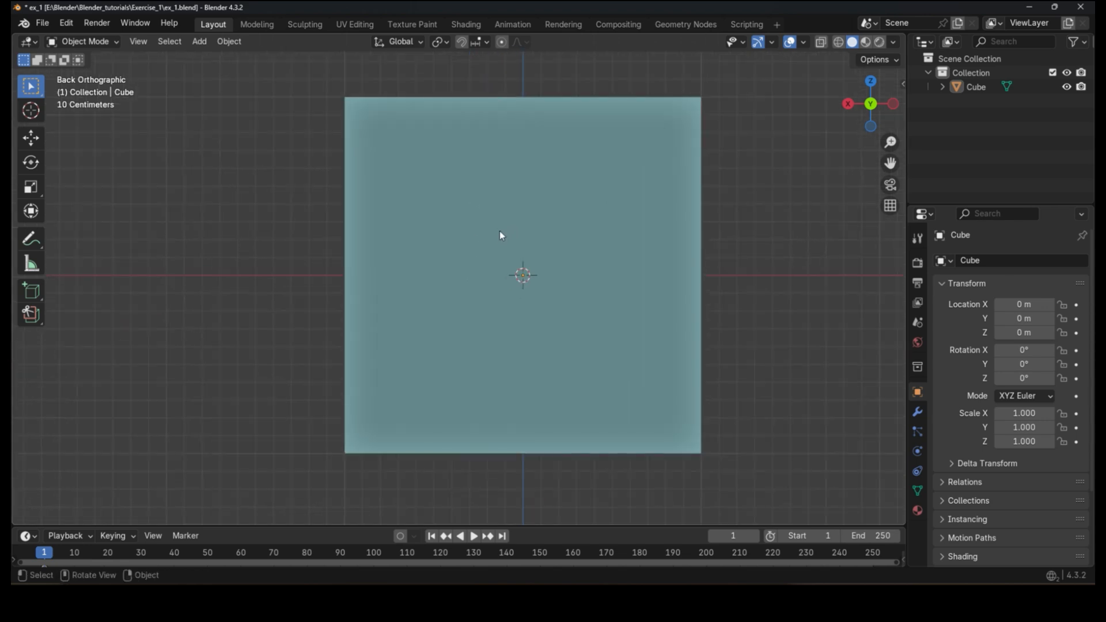
{"action": "left_click", "coordinate": [890, 205]}
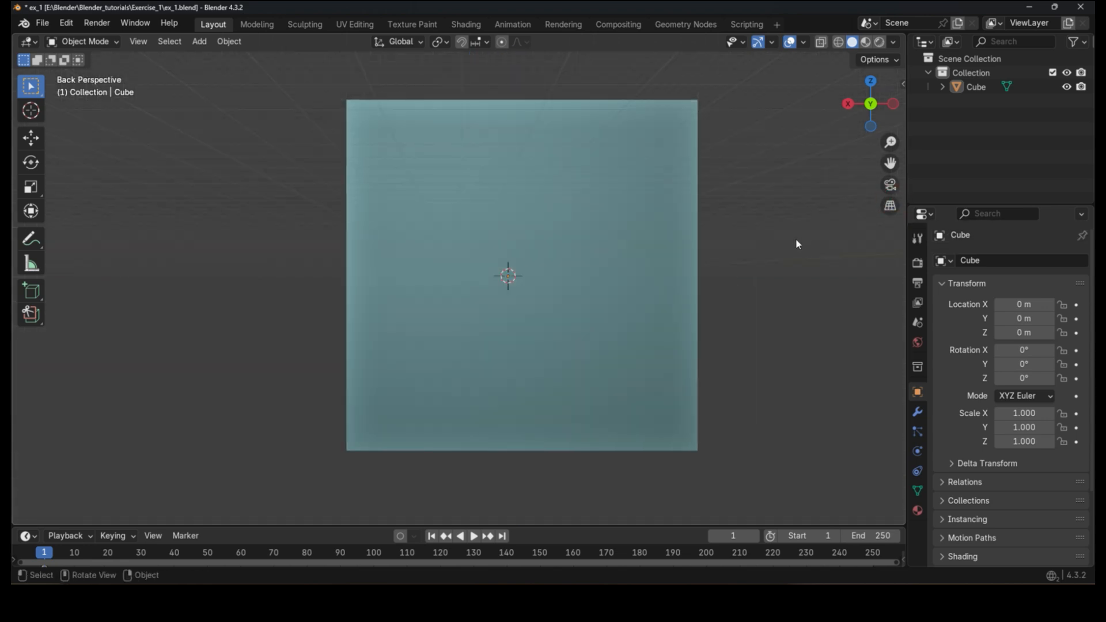
Step: Orbit, pan and zoom the perspective back view around the cube
{"action": "middle_click_drag", "start_coordinate": [768, 246], "coordinate": [732, 515], "text": "shift"}
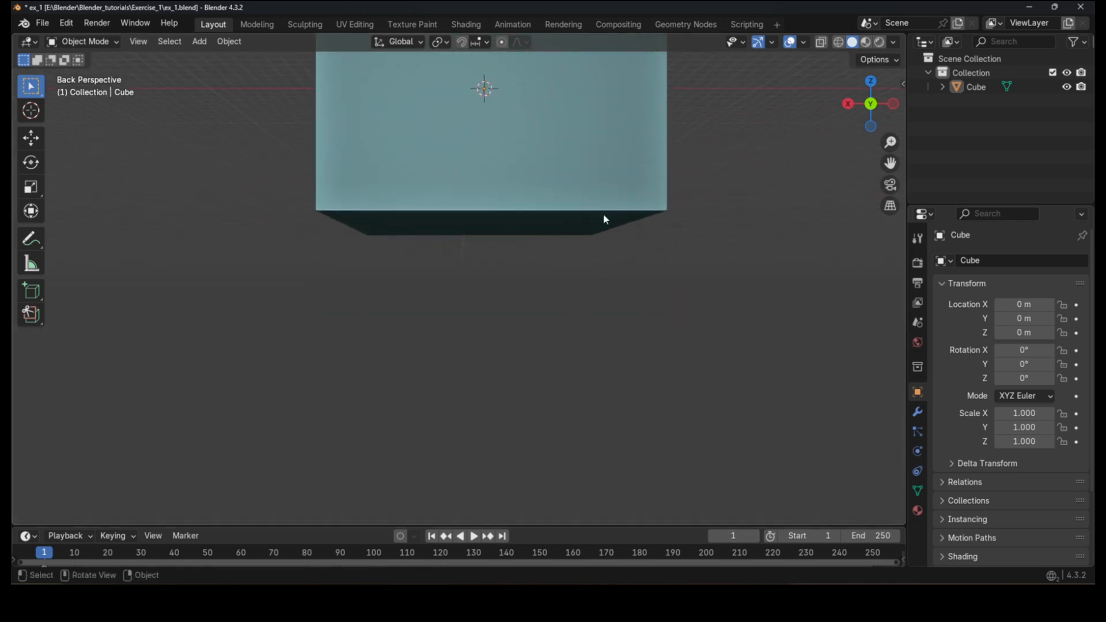
{"action": "middle_click_drag", "start_coordinate": [496, 214], "coordinate": [729, 420], "text": "shift"}
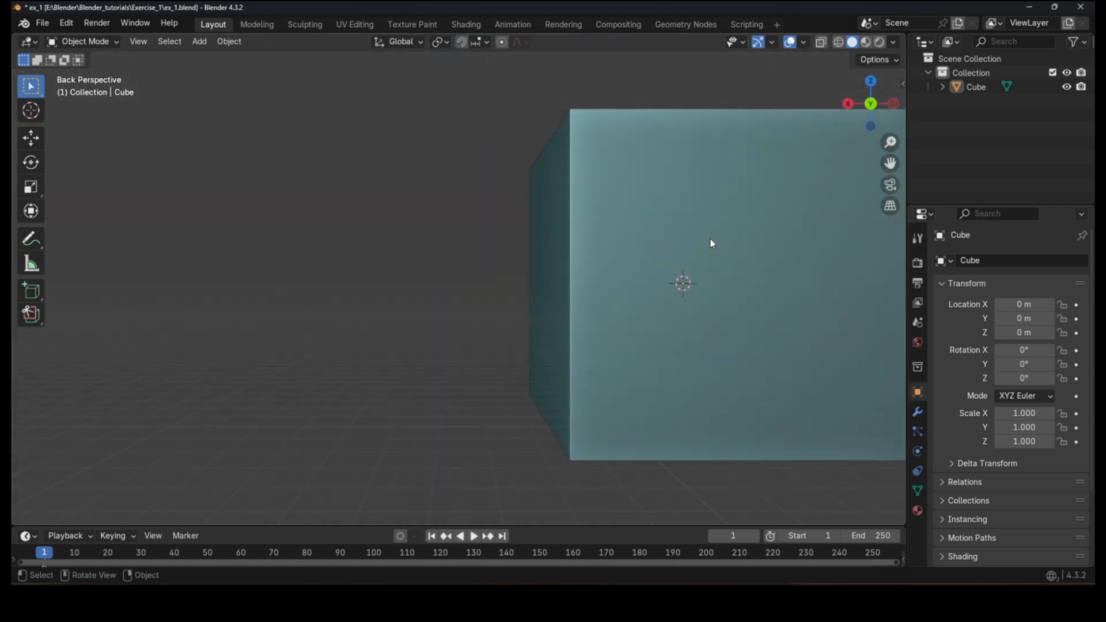
{"action": "middle_click_drag", "start_coordinate": [749, 347], "coordinate": [291, 365], "text": "shift"}
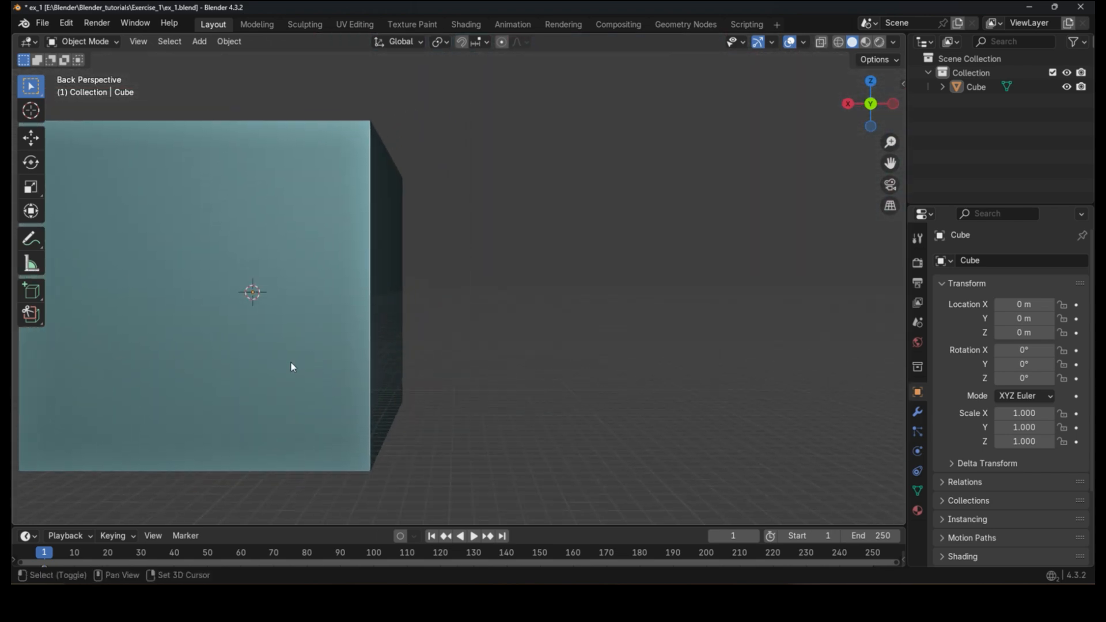
{"action": "scroll", "coordinate": [417, 358], "scroll_direction": "down", "scroll_amount": 1}
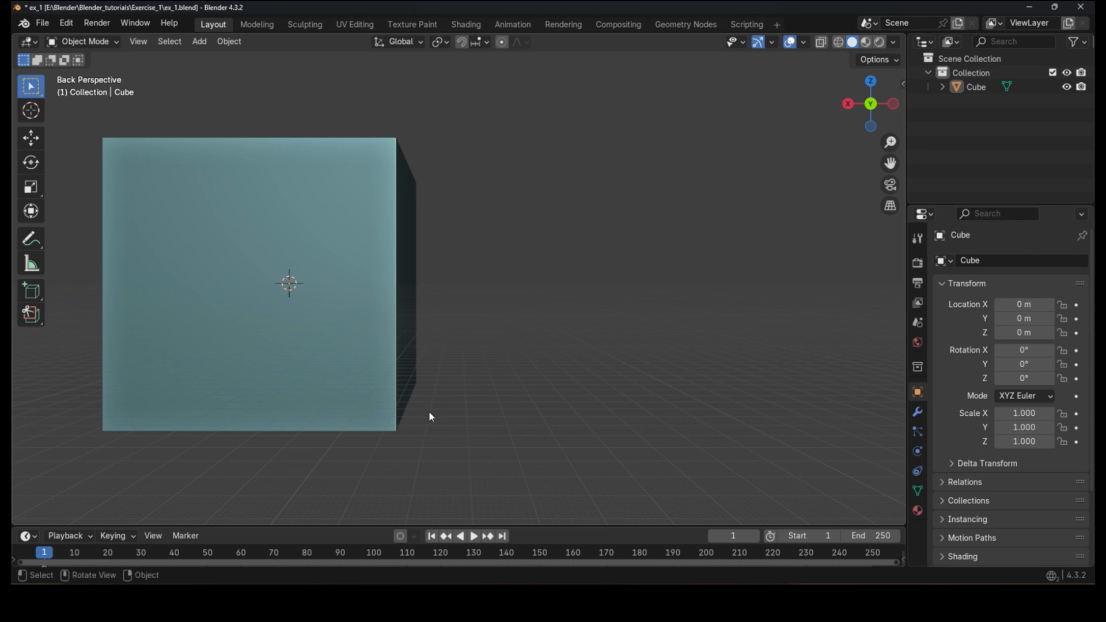
{"action": "left_click_drag", "start_coordinate": [890, 164], "coordinate": [751, 434]}
{"action": "middle_click_drag", "start_coordinate": [484, 424], "coordinate": [634, 424], "text": "shift"}
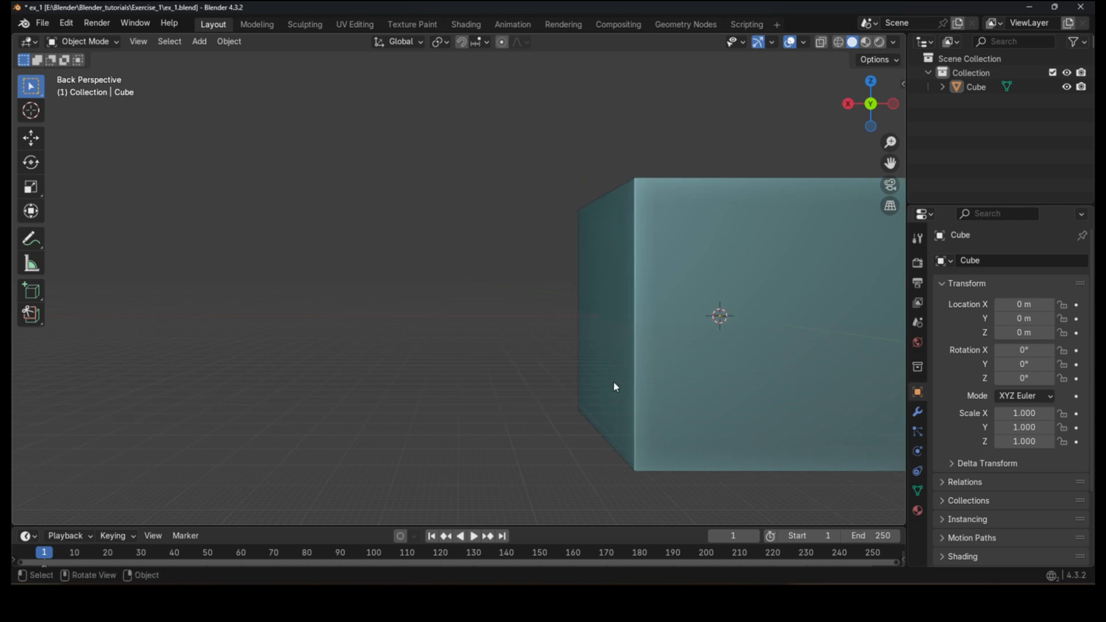
Step: Switch the back view to orthographic projection and pan and zoom it around the cube
{"action": "left_click", "coordinate": [890, 206]}
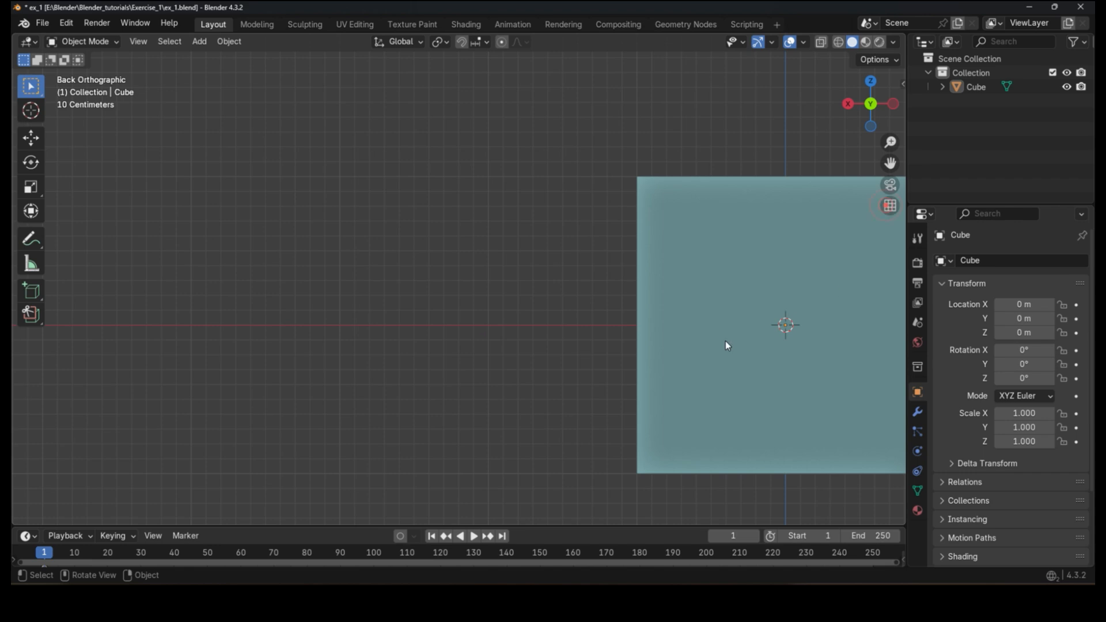
{"action": "middle_click_drag", "start_coordinate": [780, 425], "coordinate": [485, 376], "text": "shift"}
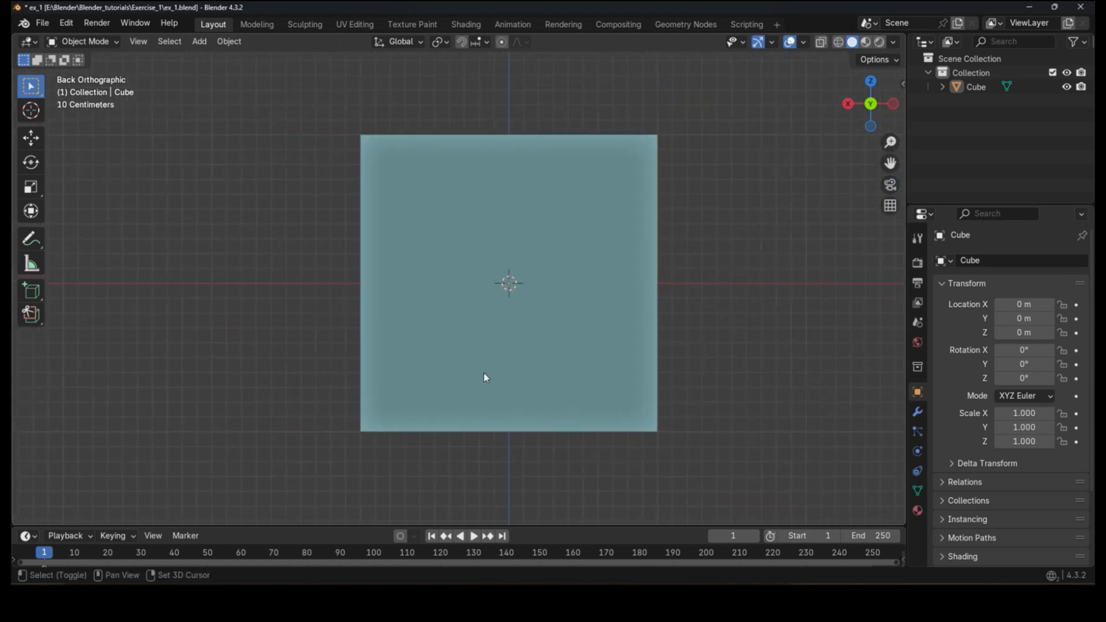
{"action": "scroll", "coordinate": [452, 348], "scroll_direction": "up", "scroll_amount": 4}
{"action": "middle_click_drag", "start_coordinate": [344, 341], "coordinate": [524, 475], "text": "shift"}
{"action": "middle_click_drag", "start_coordinate": [437, 358], "coordinate": [485, 400], "text": "shift"}
{"action": "scroll", "coordinate": [486, 366], "scroll_direction": "down", "scroll_amount": 2}
{"action": "scroll", "coordinate": [485, 367], "scroll_direction": "up", "scroll_amount": 6}
{"action": "scroll", "coordinate": [485, 367], "scroll_direction": "down", "scroll_amount": 3}
{"action": "middle_click_drag", "start_coordinate": [409, 366], "coordinate": [643, 355], "text": "shift"}
{"action": "middle_click_drag", "start_coordinate": [152, 363], "coordinate": [517, 371], "text": "shift"}
{"action": "middle_click_drag", "start_coordinate": [824, 360], "coordinate": [369, 377], "text": "shift"}
{"action": "middle_click_drag", "start_coordinate": [696, 381], "coordinate": [323, 374], "text": "shift"}
{"action": "scroll", "coordinate": [346, 305], "scroll_direction": "down", "scroll_amount": 4}
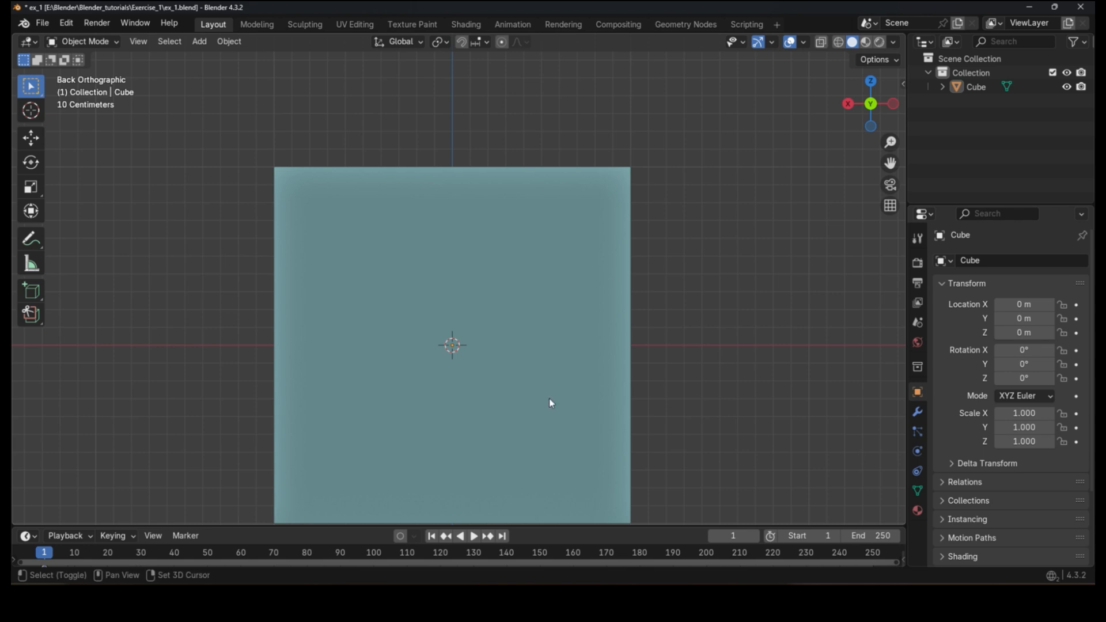
{"action": "middle_click_drag", "start_coordinate": [550, 402], "coordinate": [582, 307], "text": "shift"}
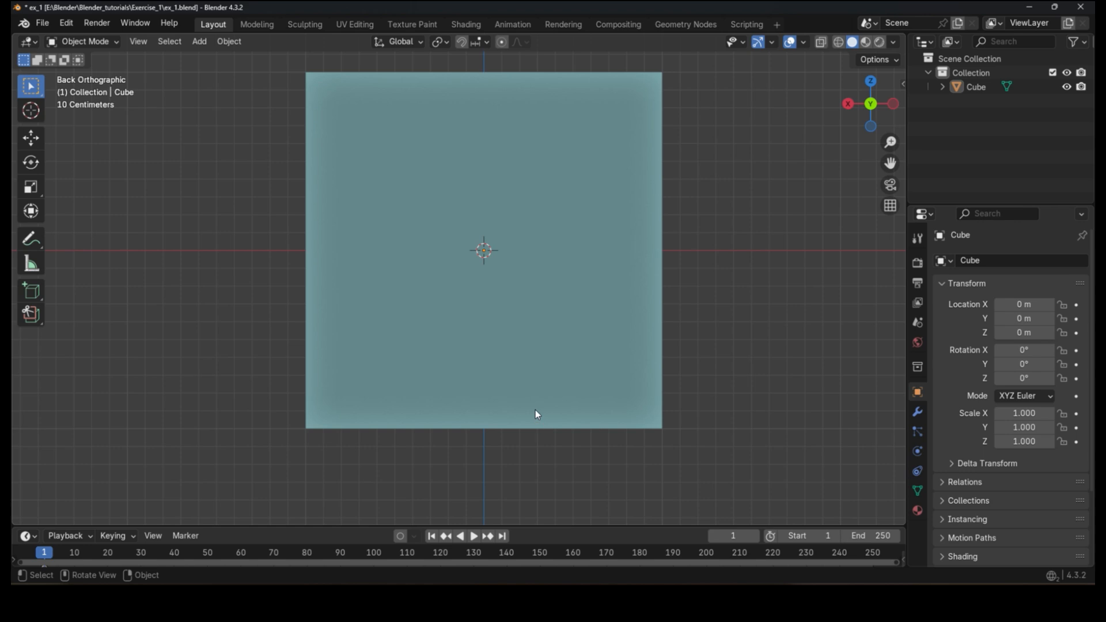
{"action": "scroll", "coordinate": [619, 309], "scroll_direction": "down", "scroll_amount": 2}
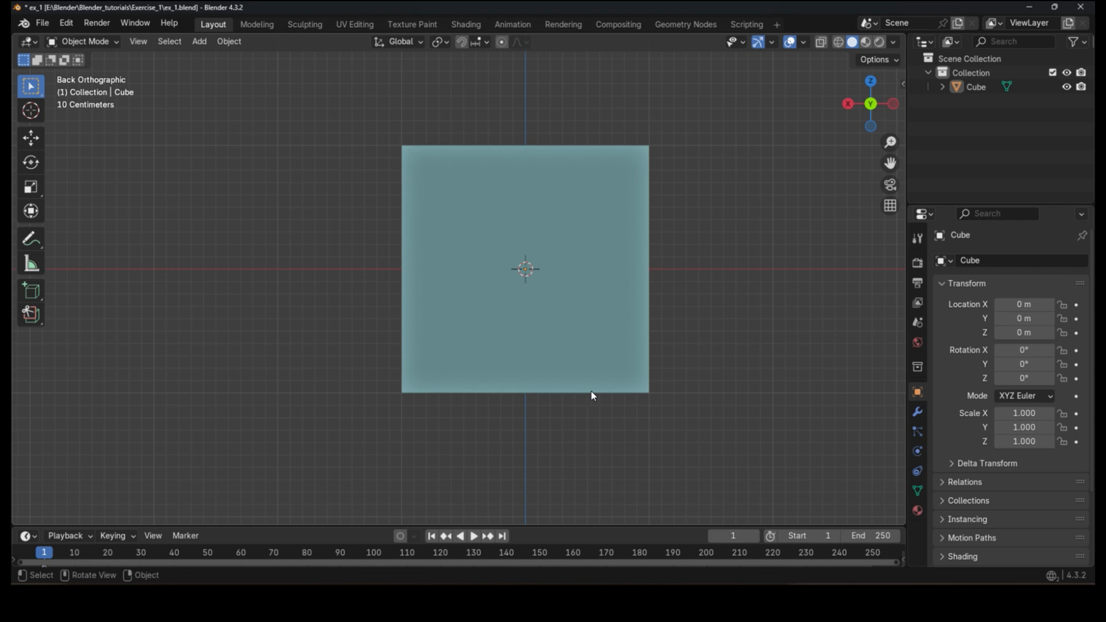
{"action": "scroll", "coordinate": [647, 426], "scroll_direction": "down", "scroll_amount": 2}
{"action": "middle_click_drag", "start_coordinate": [734, 325], "coordinate": [547, 365], "text": "shift"}
{"action": "scroll", "coordinate": [547, 365], "scroll_direction": "down", "scroll_amount": 1}
{"action": "scroll", "coordinate": [518, 369], "scroll_direction": "down", "scroll_amount": 3}
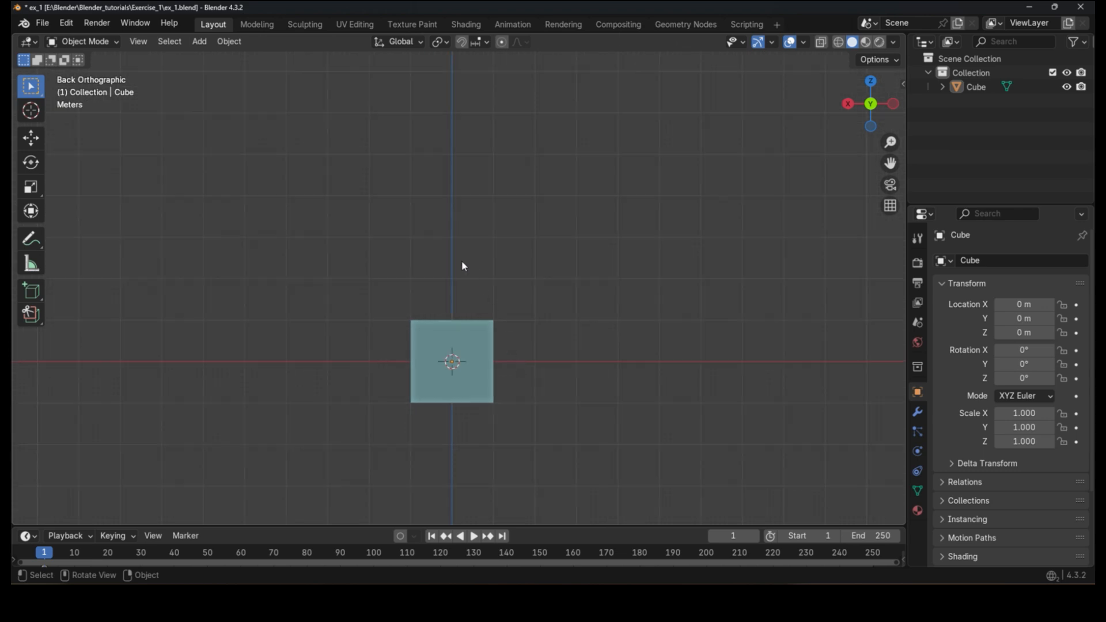
{"action": "mouse_move", "coordinate": [384, 215]}
{"action": "left_mouse_down"}
{"action": "mouse_move", "coordinate": [577, 389]}
{"action": "mouse_move", "coordinate": [401, 417]}
{"action": "left_mouse_up"}
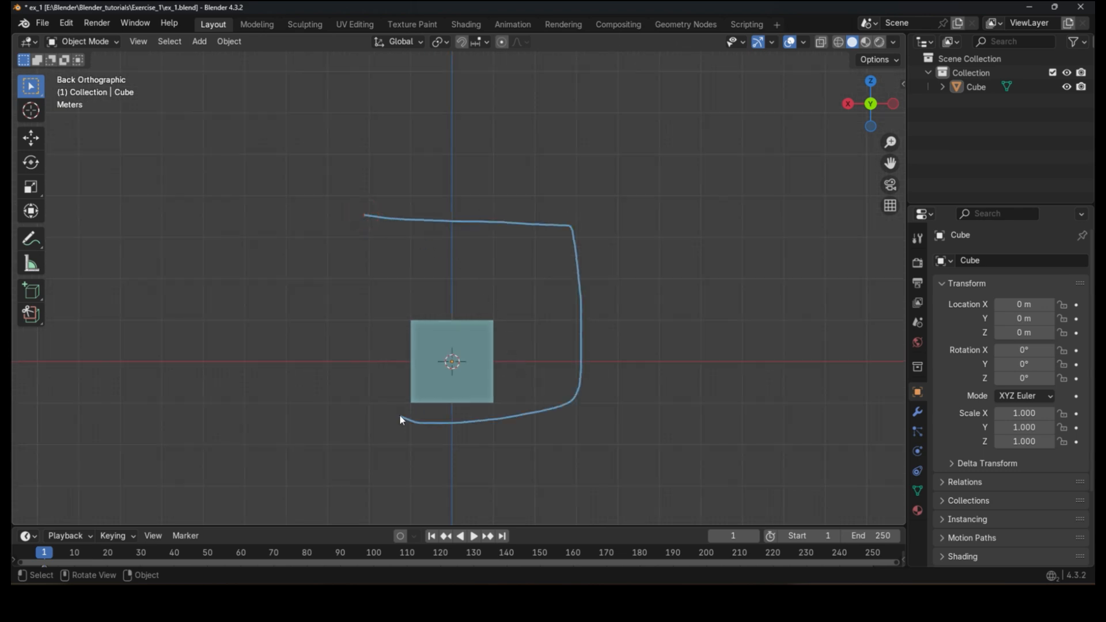
Step: Select the cube, switch the view back to perspective and zoom in and out on it
{"action": "left_click", "coordinate": [450, 385]}
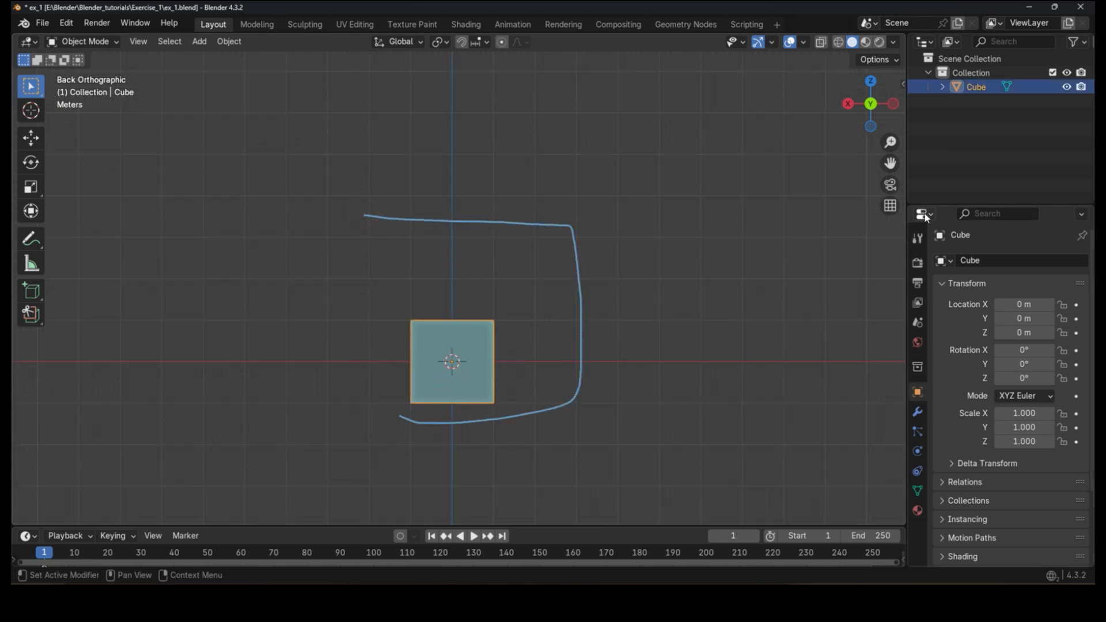
{"action": "left_click", "coordinate": [890, 206]}
{"action": "scroll", "coordinate": [404, 392], "scroll_direction": "up", "scroll_amount": 4}
{"action": "scroll", "coordinate": [404, 392], "scroll_direction": "down", "scroll_amount": 3}
{"action": "scroll", "coordinate": [404, 392], "scroll_direction": "up", "scroll_amount": 5}
{"action": "scroll", "coordinate": [404, 395], "scroll_direction": "down", "scroll_amount": 4}
{"action": "scroll", "coordinate": [405, 395], "scroll_direction": "up", "scroll_amount": 3}
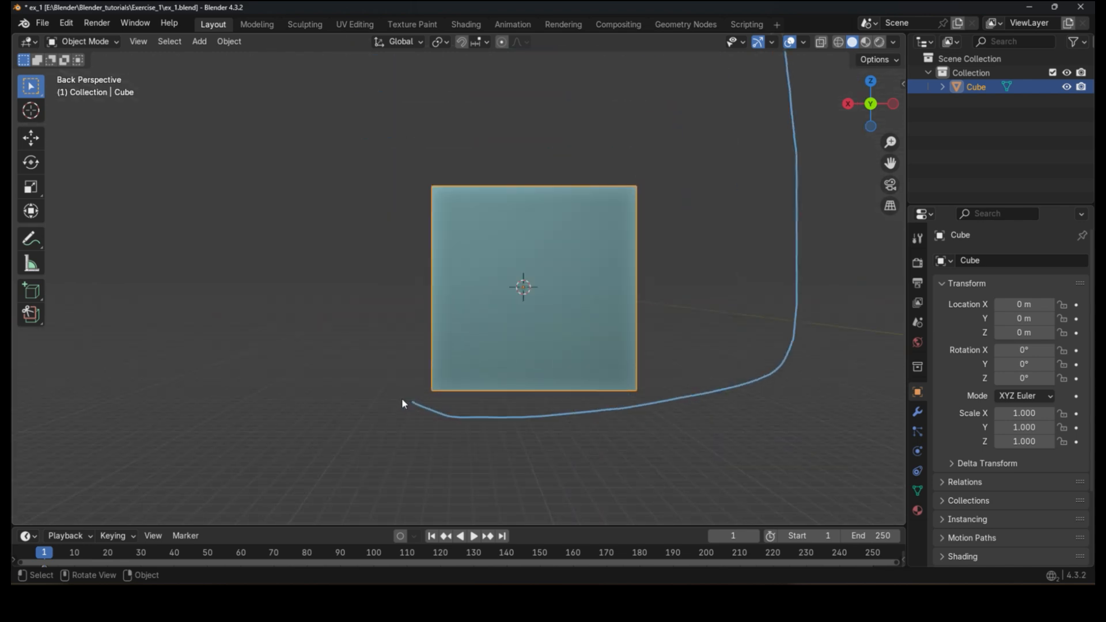
{"action": "scroll", "coordinate": [336, 423], "scroll_direction": "down", "scroll_amount": 4}
{"action": "key", "text": "d"}
{"action": "mouse_move", "coordinate": [369, 416]}
{"action": "right_mouse_down"}
{"action": "mouse_move", "coordinate": [588, 390]}
{"action": "mouse_move", "coordinate": [600, 236]}
{"action": "mouse_move", "coordinate": [579, 300]}
{"action": "mouse_move", "coordinate": [577, 213]}
{"action": "mouse_move", "coordinate": [391, 196]}
{"action": "right_mouse_up"}
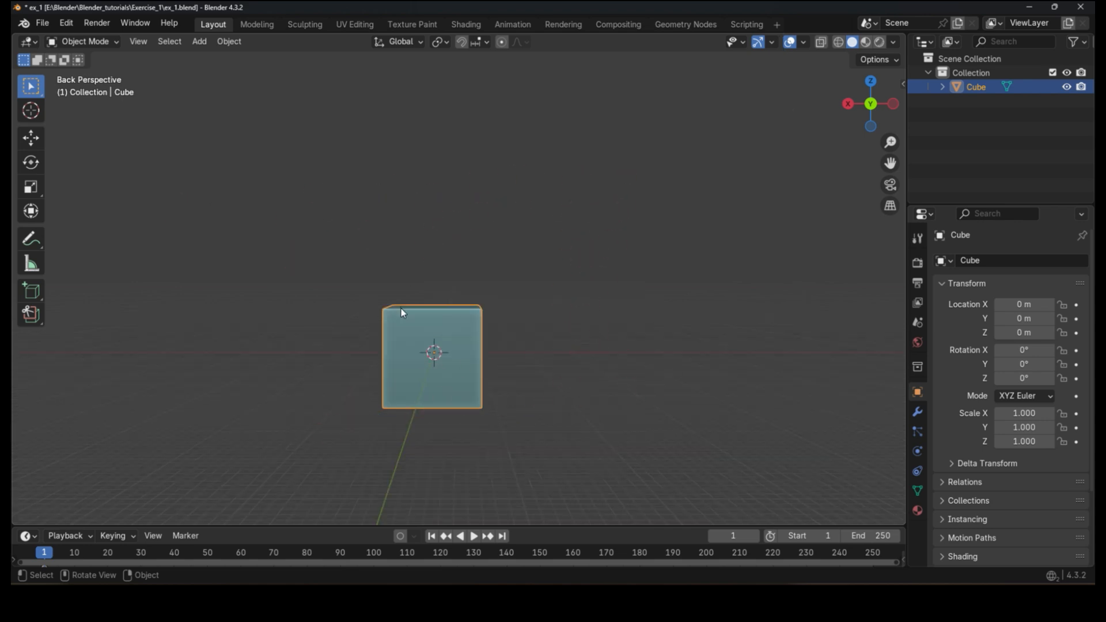
{"action": "scroll", "coordinate": [396, 362], "scroll_direction": "up", "scroll_amount": 1}
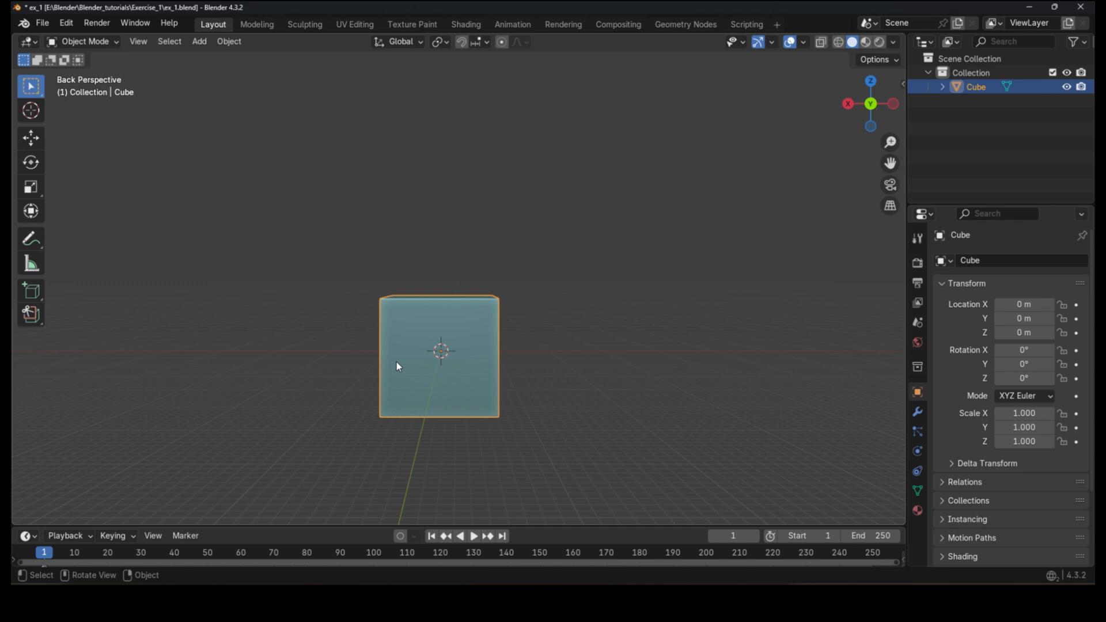
{"action": "scroll", "coordinate": [396, 361], "scroll_direction": "up", "scroll_amount": 2}
{"action": "scroll", "coordinate": [470, 340], "scroll_direction": "down", "scroll_amount": 2}
Step: Toggle between orthographic and perspective projection, pan the view and deselect the cube
{"action": "left_click", "coordinate": [892, 209]}
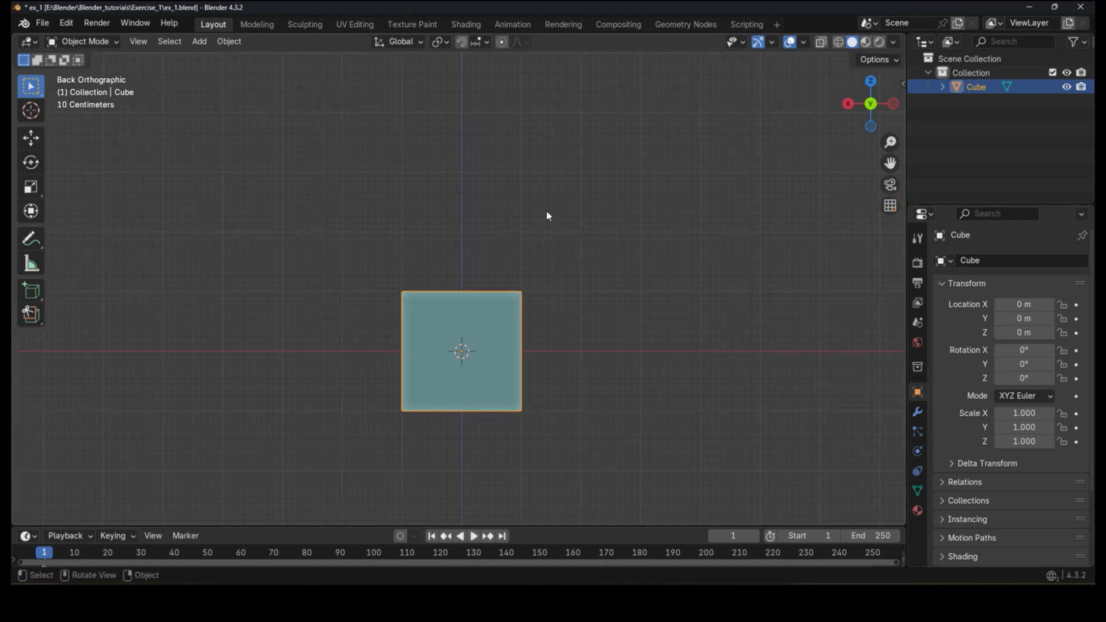
{"action": "left_click", "coordinate": [892, 207]}
{"action": "middle_click_drag", "start_coordinate": [832, 270], "coordinate": [836, 296]}
{"action": "left_click", "coordinate": [890, 206]}
{"action": "middle_click_drag", "start_coordinate": [685, 344], "coordinate": [634, 389]}
{"action": "middle_click_drag", "start_coordinate": [540, 460], "coordinate": [560, 403], "text": "shift"}
{"action": "scroll", "coordinate": [562, 398], "scroll_direction": "down", "scroll_amount": 1}
{"action": "left_click", "coordinate": [628, 369]}
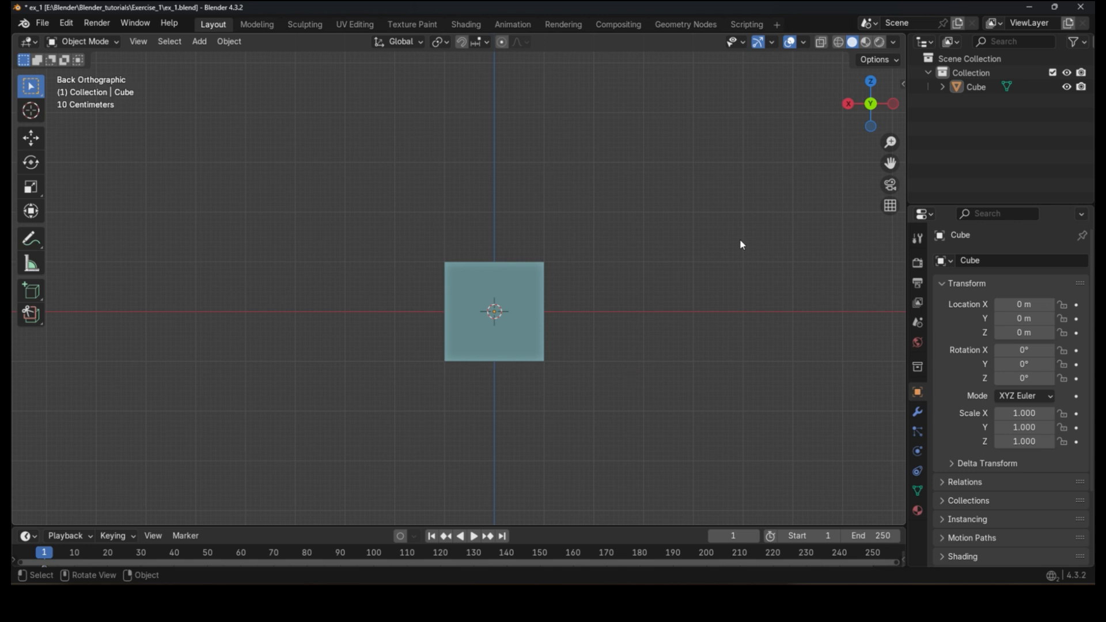
Step: Orbit the view with the navigation gizmo to an angled orthographic view of the cube
{"action": "mouse_move", "coordinate": [890, 89]}
{"action": "left_mouse_down"}
{"action": "mouse_move", "coordinate": [861, 117]}
{"action": "mouse_move", "coordinate": [890, 92]}
{"action": "left_mouse_up"}
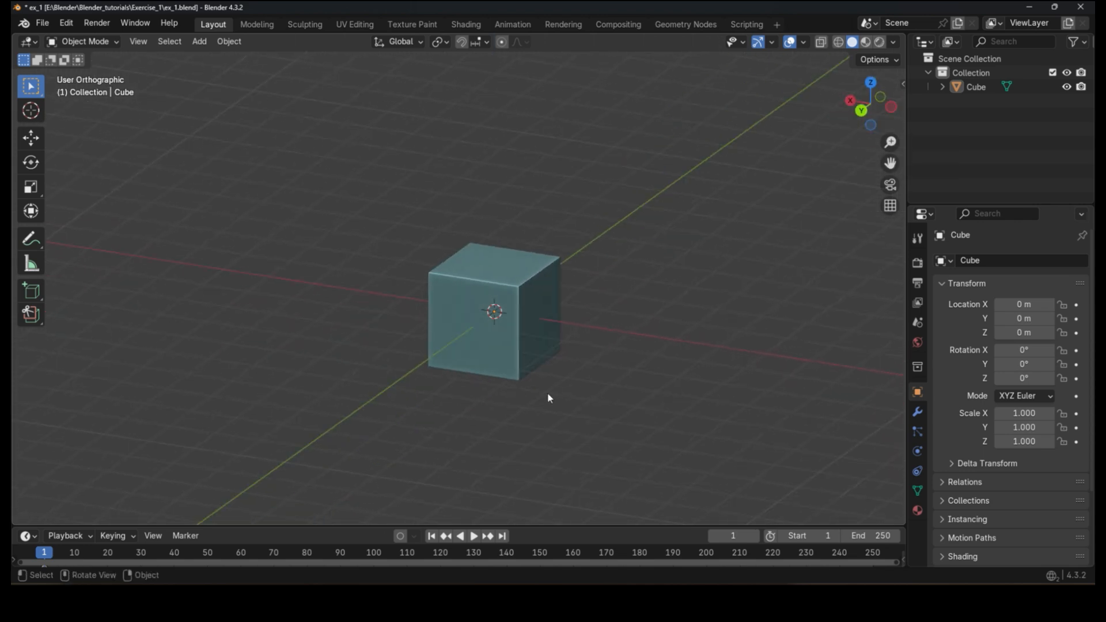
{"action": "middle_click_drag", "start_coordinate": [533, 443], "coordinate": [622, 228], "text": "shift"}
{"action": "left_click_drag", "start_coordinate": [890, 163], "coordinate": [850, 180]}
{"action": "middle_click_drag", "start_coordinate": [703, 212], "coordinate": [657, 353], "text": "shift"}
{"action": "middle_click_drag", "start_coordinate": [623, 413], "coordinate": [448, 430], "text": "shift"}
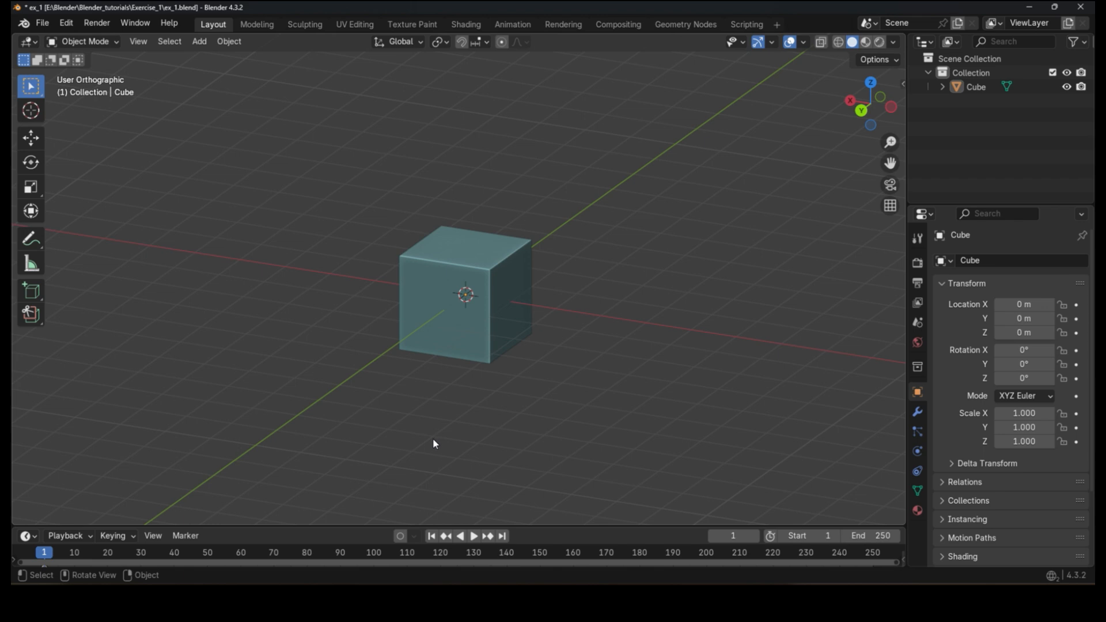
{"action": "middle_click_drag", "start_coordinate": [503, 304], "coordinate": [511, 243], "text": "shift"}
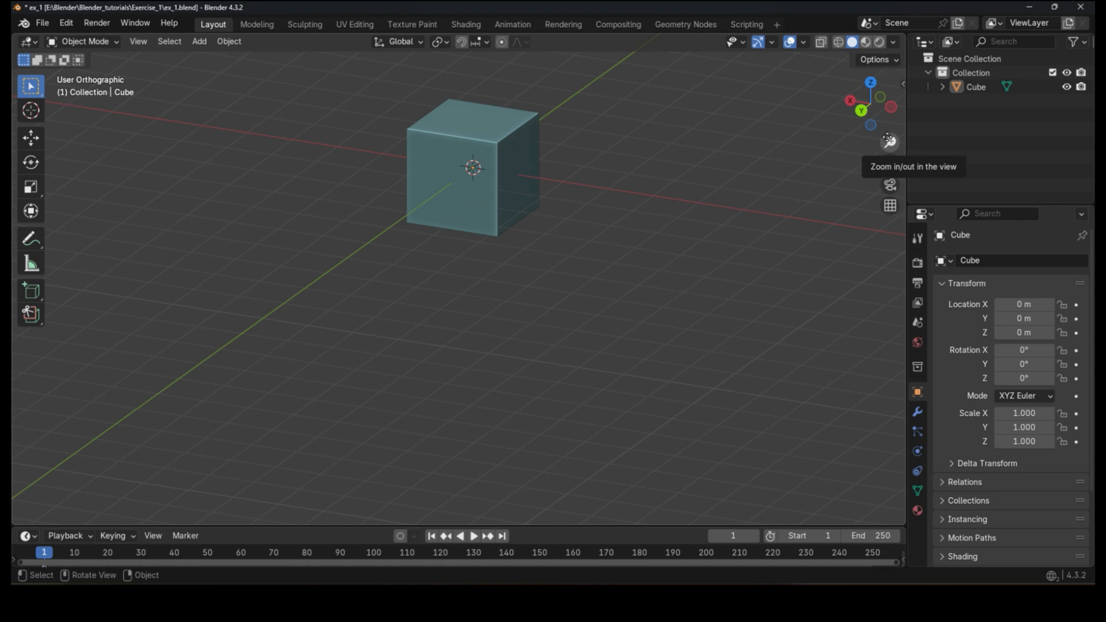
Step: Zoom in and out on the cube using the zoom control and the mouse wheel
{"action": "left_click_drag", "start_coordinate": [889, 140], "coordinate": [641, 209]}
{"action": "scroll", "coordinate": [640, 208], "scroll_direction": "up", "scroll_amount": 6}
{"action": "scroll", "coordinate": [640, 209], "scroll_direction": "down", "scroll_amount": 8}
{"action": "scroll", "coordinate": [640, 209], "scroll_direction": "up", "scroll_amount": 6}
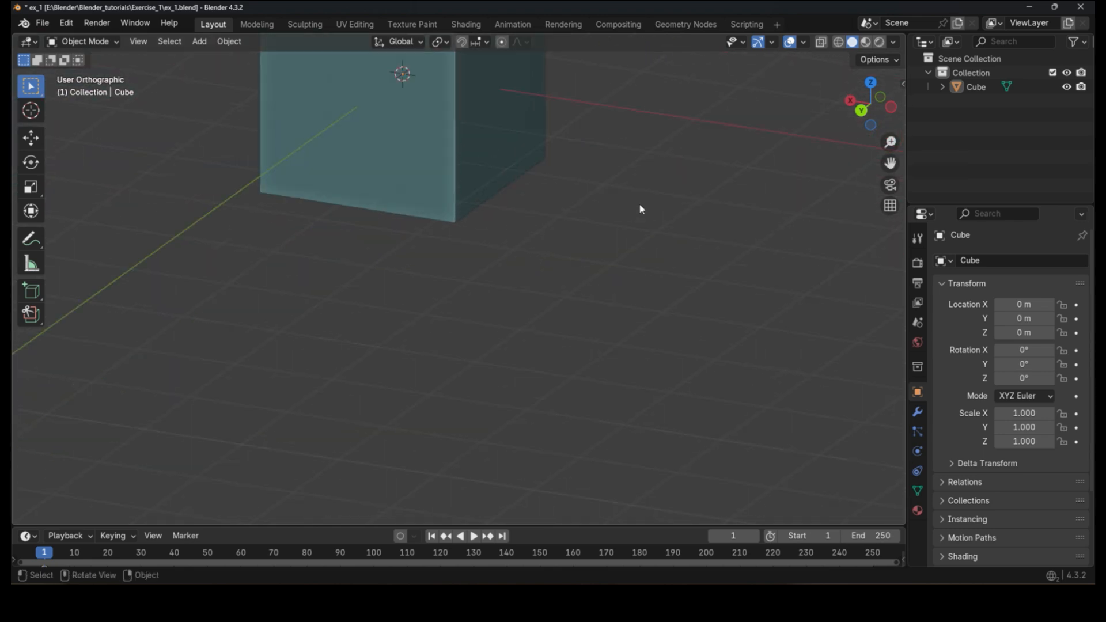
{"action": "scroll", "coordinate": [640, 208], "scroll_direction": "down", "scroll_amount": 4}
{"action": "scroll", "coordinate": [640, 208], "scroll_direction": "up", "scroll_amount": 1}
{"action": "scroll", "coordinate": [640, 209], "scroll_direction": "up", "scroll_amount": 2}
{"action": "scroll", "coordinate": [640, 208], "scroll_direction": "down", "scroll_amount": 4}
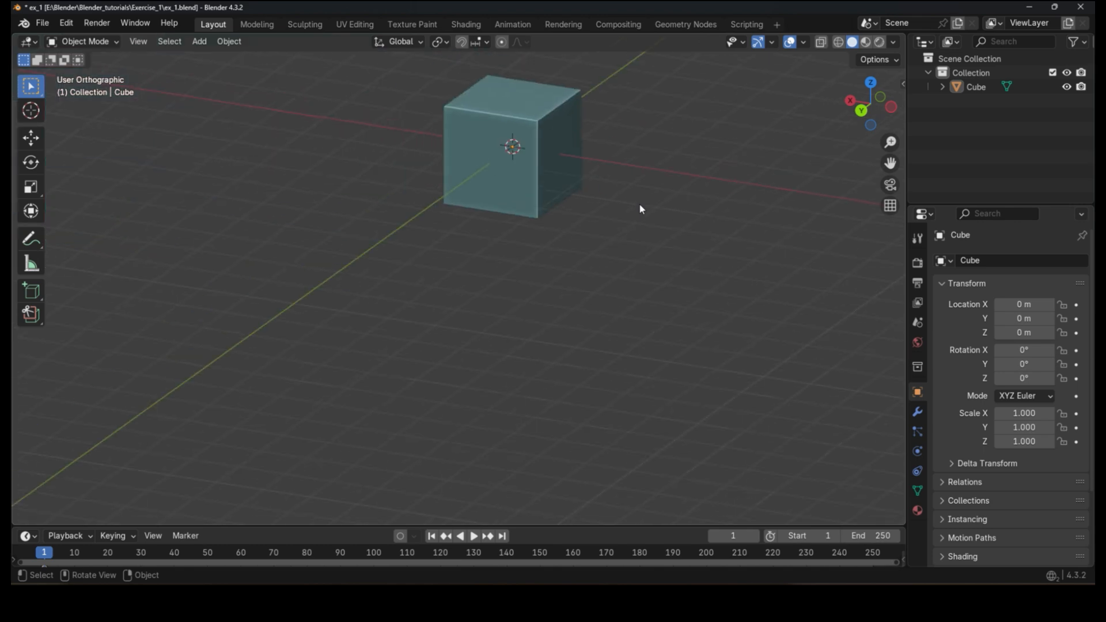
{"action": "middle_click_drag", "start_coordinate": [537, 148], "coordinate": [540, 256], "text": "shift"}
{"action": "scroll", "coordinate": [540, 254], "scroll_direction": "up", "scroll_amount": 8}
{"action": "scroll", "coordinate": [534, 199], "scroll_direction": "down", "scroll_amount": 7}
{"action": "scroll", "coordinate": [534, 198], "scroll_direction": "up", "scroll_amount": 8}
{"action": "scroll", "coordinate": [534, 200], "scroll_direction": "down", "scroll_amount": 6}
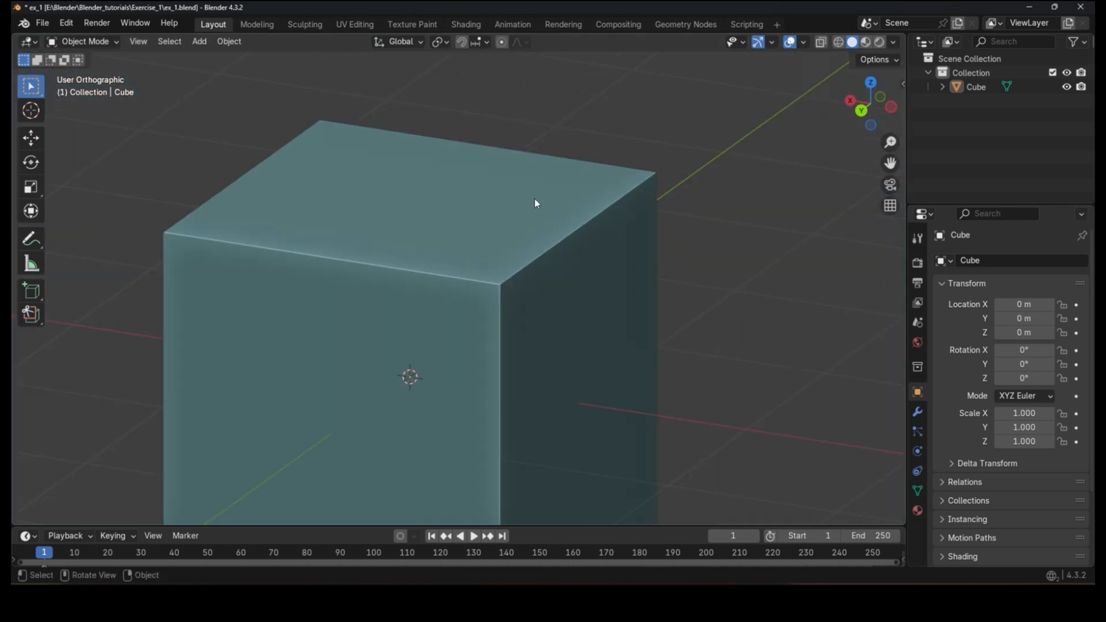
{"action": "scroll", "coordinate": [535, 200], "scroll_direction": "up", "scroll_amount": 4}
{"action": "scroll", "coordinate": [534, 200], "scroll_direction": "down", "scroll_amount": 4}
{"action": "scroll", "coordinate": [535, 201], "scroll_direction": "down", "scroll_amount": 2}
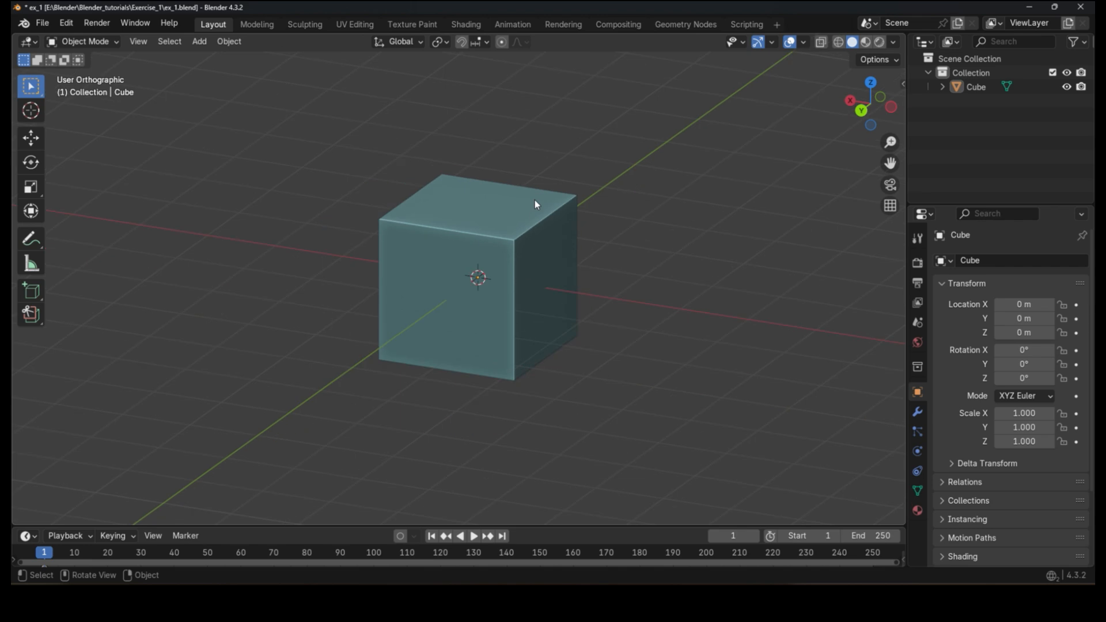
Step: Orbit the view to look at the cube from the front-right
{"action": "middle_click_drag", "start_coordinate": [468, 218], "coordinate": [691, 196]}
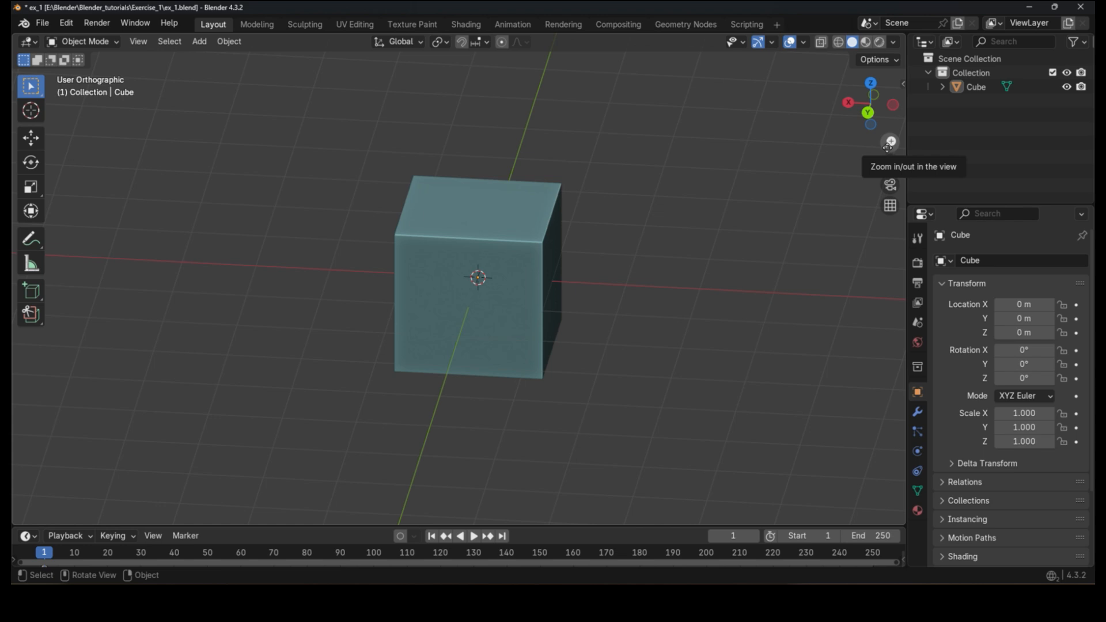
{"action": "middle_click_drag", "start_coordinate": [665, 266], "coordinate": [675, 295], "text": "shift"}
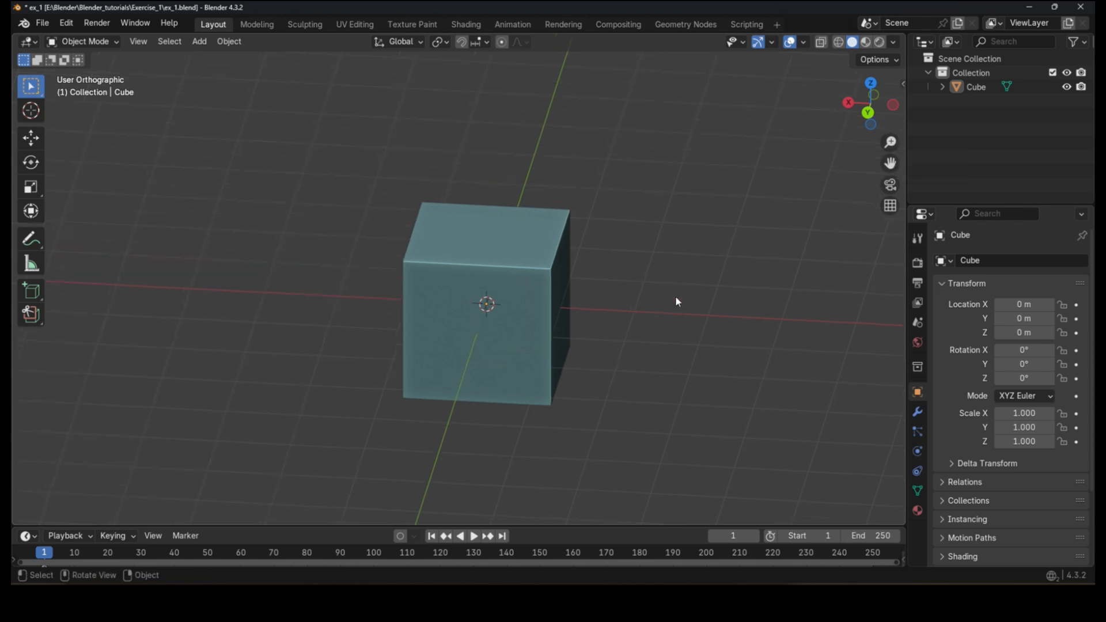
{"action": "left_click", "coordinate": [683, 304]}
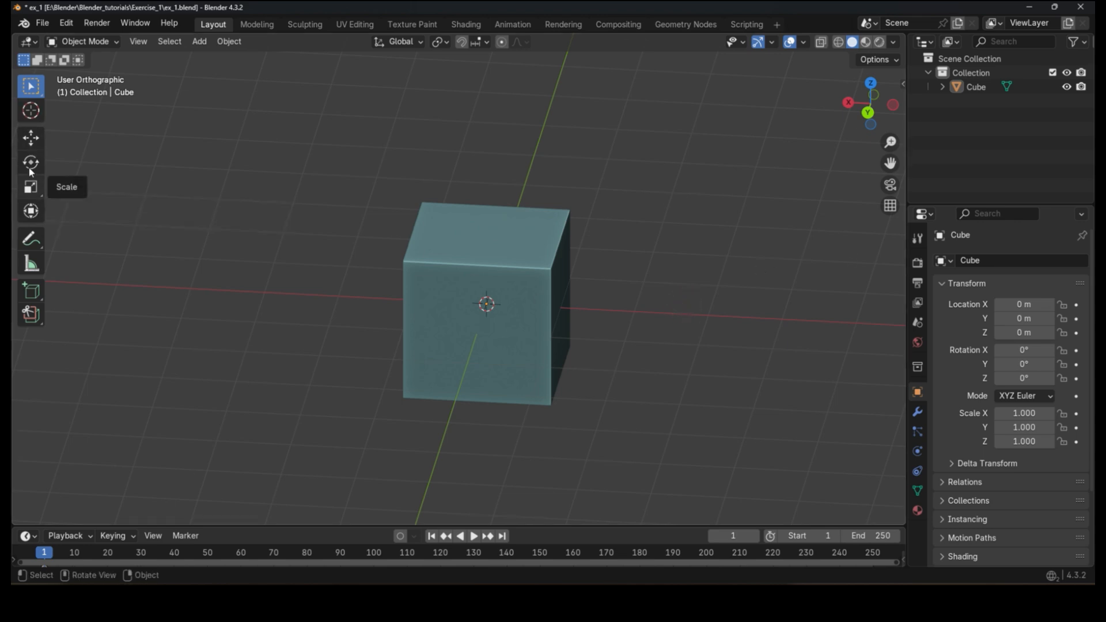
Step: Select the cube and cycle through the Rotate, Scale and Move tools, ending on the Move tool
{"action": "left_click", "coordinate": [30, 136]}
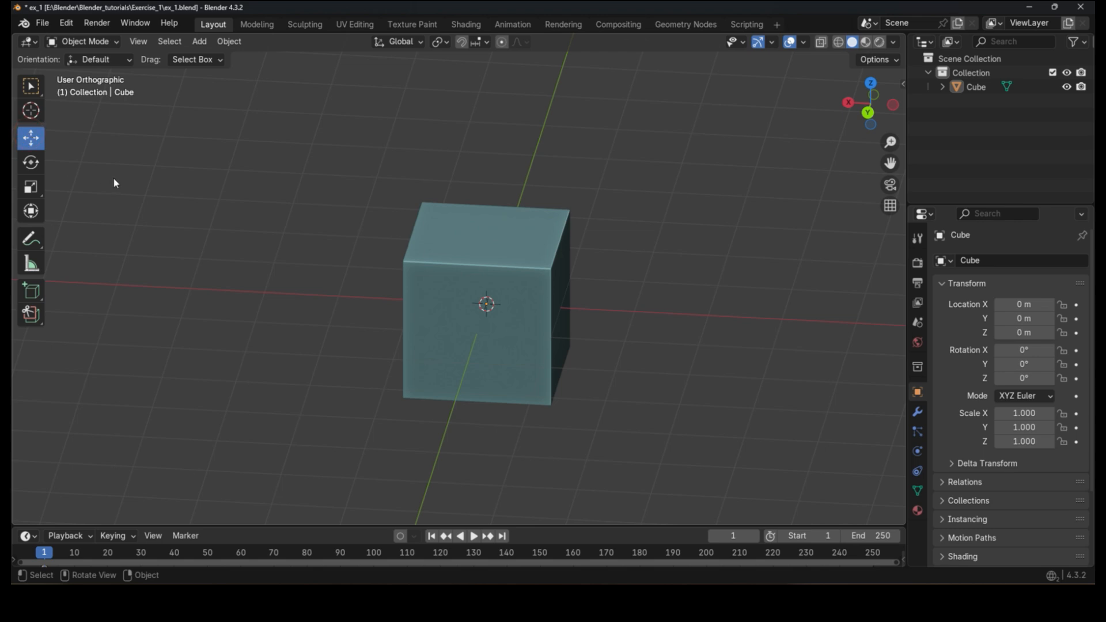
{"action": "left_click", "coordinate": [400, 249]}
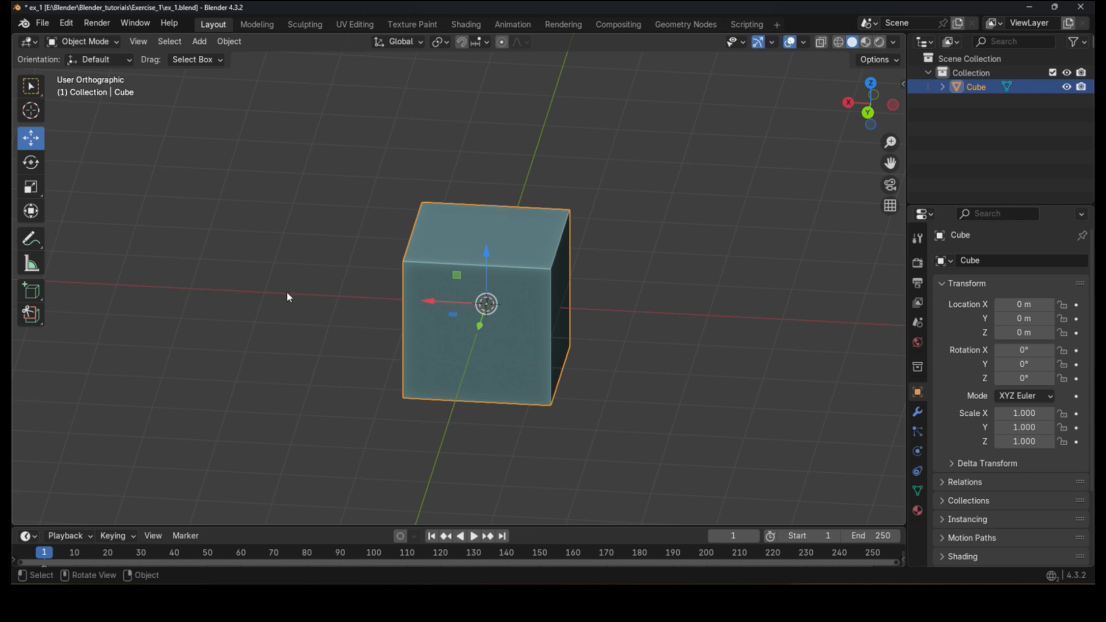
{"action": "left_click", "coordinate": [36, 162]}
{"action": "left_click", "coordinate": [36, 182]}
{"action": "left_click", "coordinate": [36, 144]}
{"action": "left_click", "coordinate": [35, 176]}
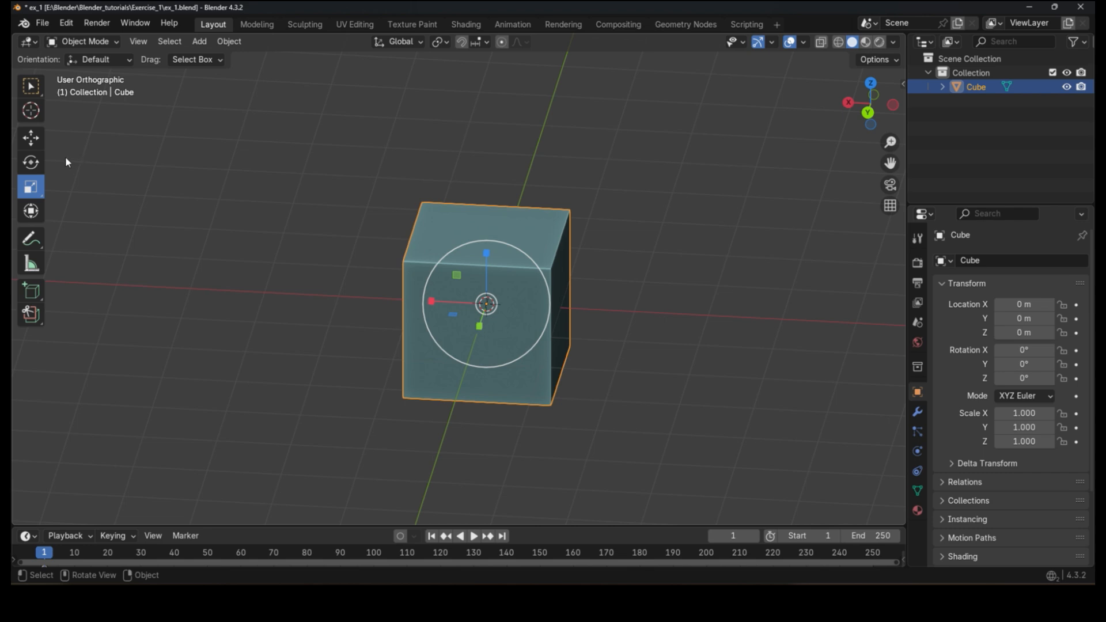
{"action": "left_click", "coordinate": [32, 138]}
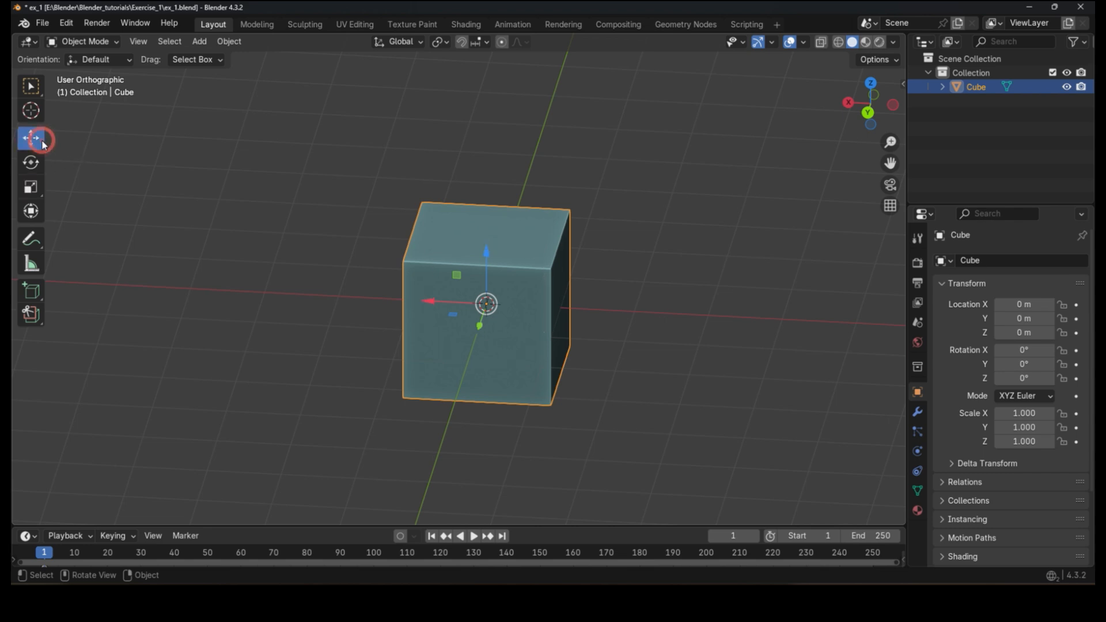
Step: Try dragging the cube along the X, Y and Z arrows of the move gizmo, cancelling each move
{"action": "middle_click_drag", "start_coordinate": [451, 354], "coordinate": [412, 316], "text": "shift"}
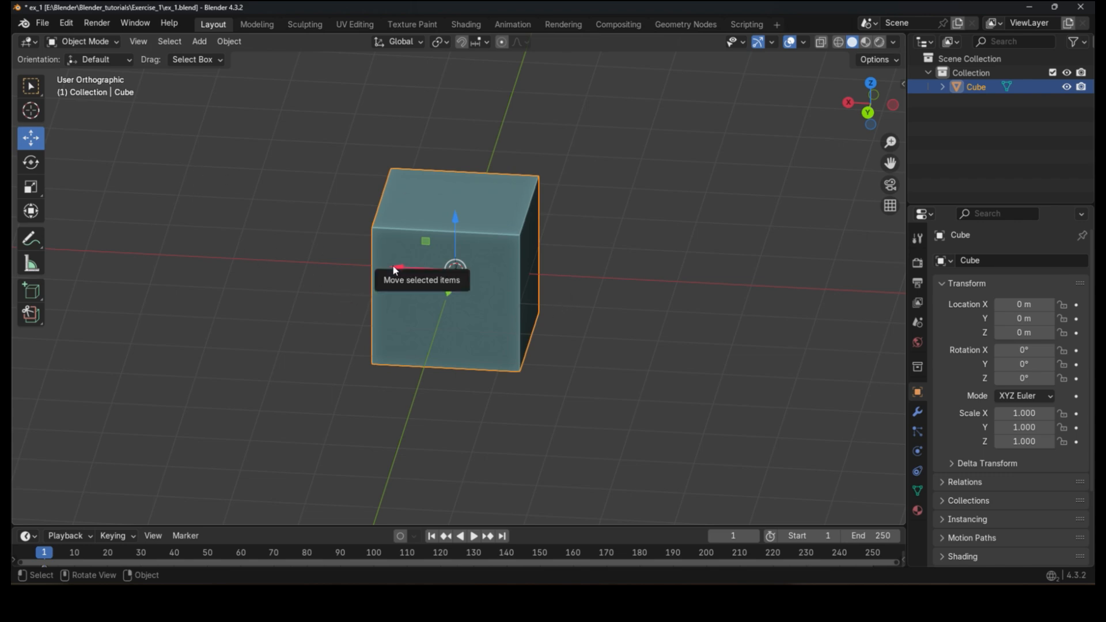
{"action": "left_click_drag", "start_coordinate": [392, 264], "coordinate": [514, 270]}
{"action": "key", "text": "Escape"}
{"action": "left_click_drag", "start_coordinate": [453, 293], "coordinate": [509, 253]}
{"action": "key", "text": "Escape"}
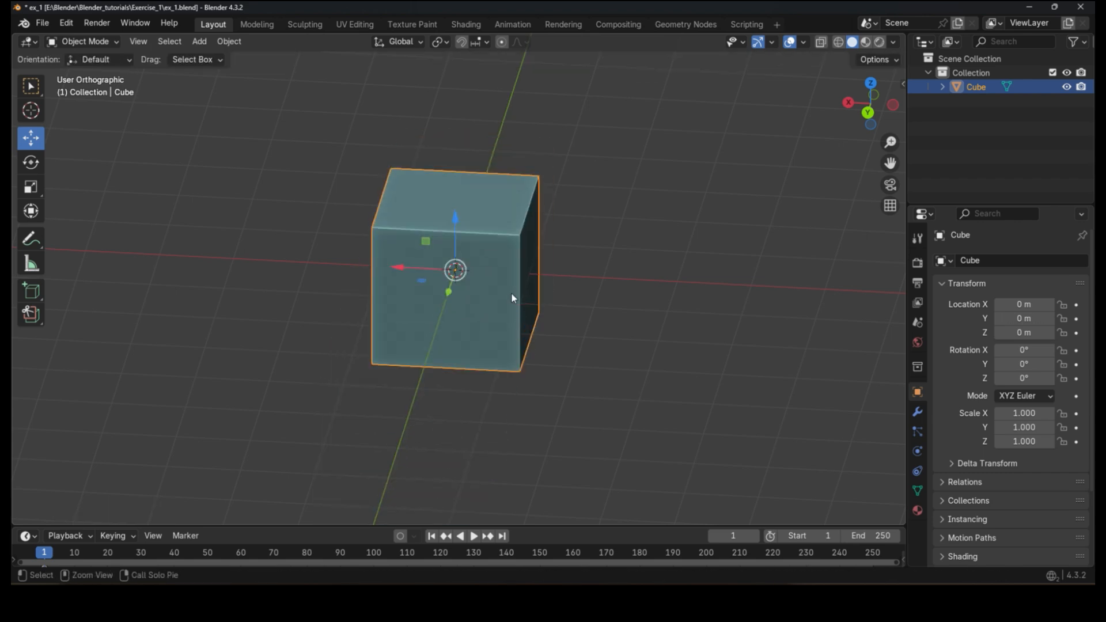
{"action": "left_click_drag", "start_coordinate": [465, 220], "coordinate": [506, 242]}
{"action": "key", "text": "Escape"}
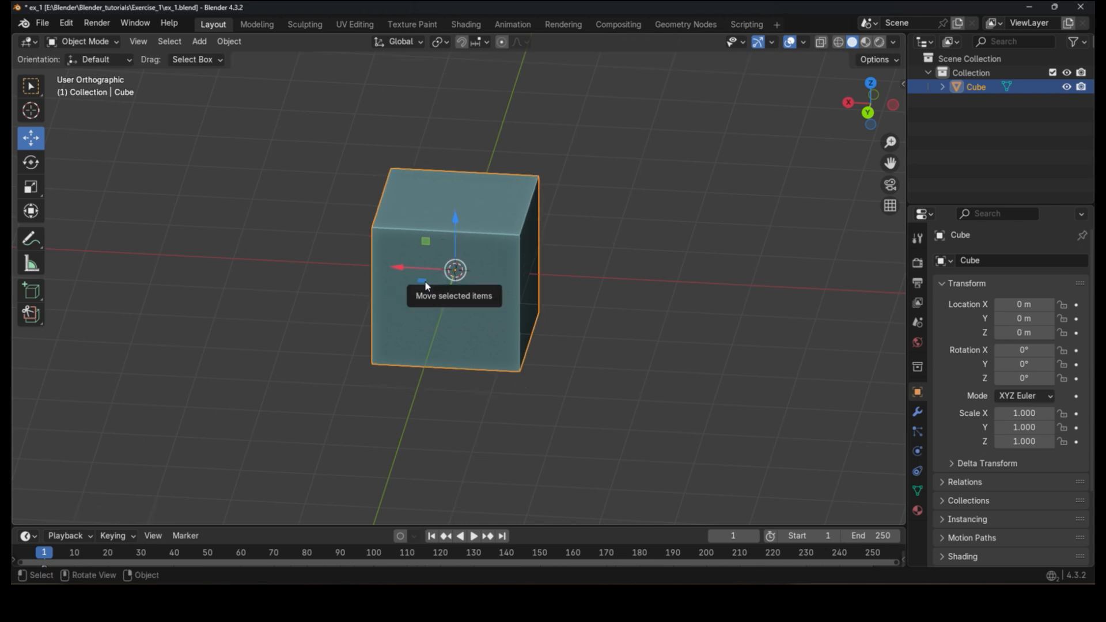
Step: Drag the cube freely to a new position of about X 1.29 m, Y 1.73 m, Z 0.86 m
{"action": "left_click_drag", "start_coordinate": [425, 282], "coordinate": [181, 300]}
{"action": "left_click_drag", "start_coordinate": [198, 258], "coordinate": [340, 249]}
{"action": "middle_click_drag", "start_coordinate": [461, 386], "coordinate": [558, 317]}
{"action": "left_click_drag", "start_coordinate": [378, 237], "coordinate": [417, 223]}
{"action": "middle_click_drag", "start_coordinate": [415, 211], "coordinate": [459, 397]}
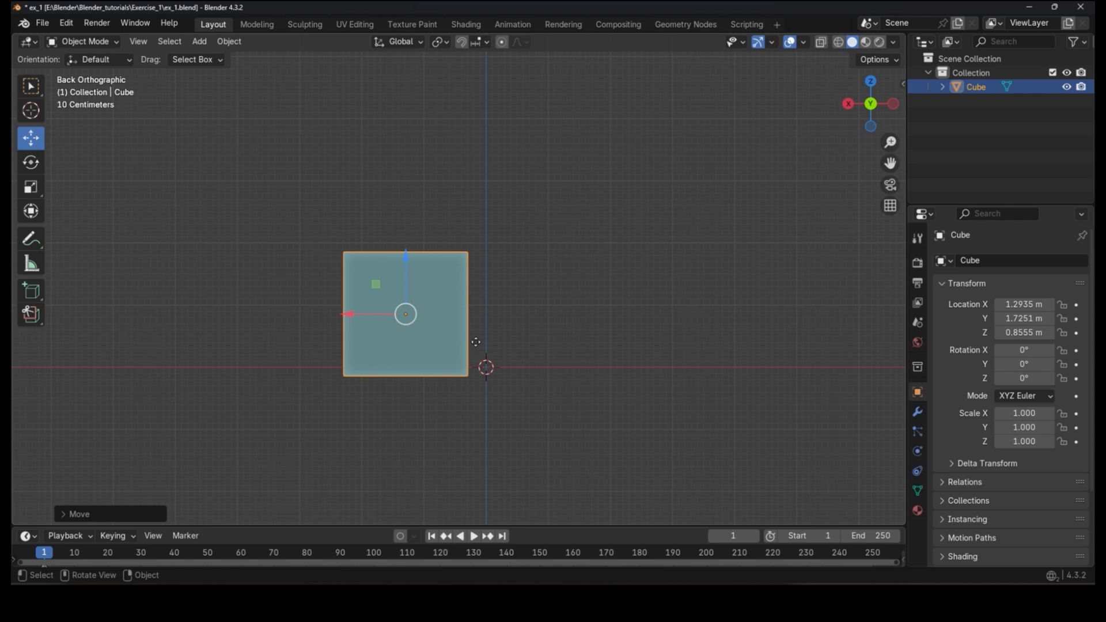
Step: Try grabbing the cube with axis constraints along Z, X and Y, cancelling each move
{"action": "key", "text": "g"}
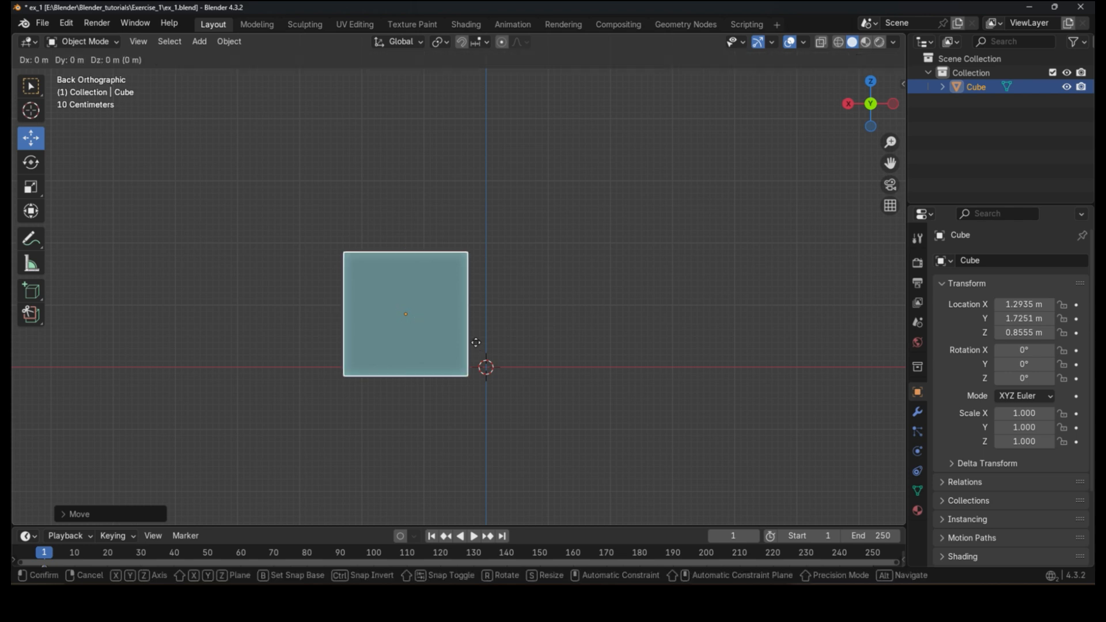
{"action": "key", "text": "z"}
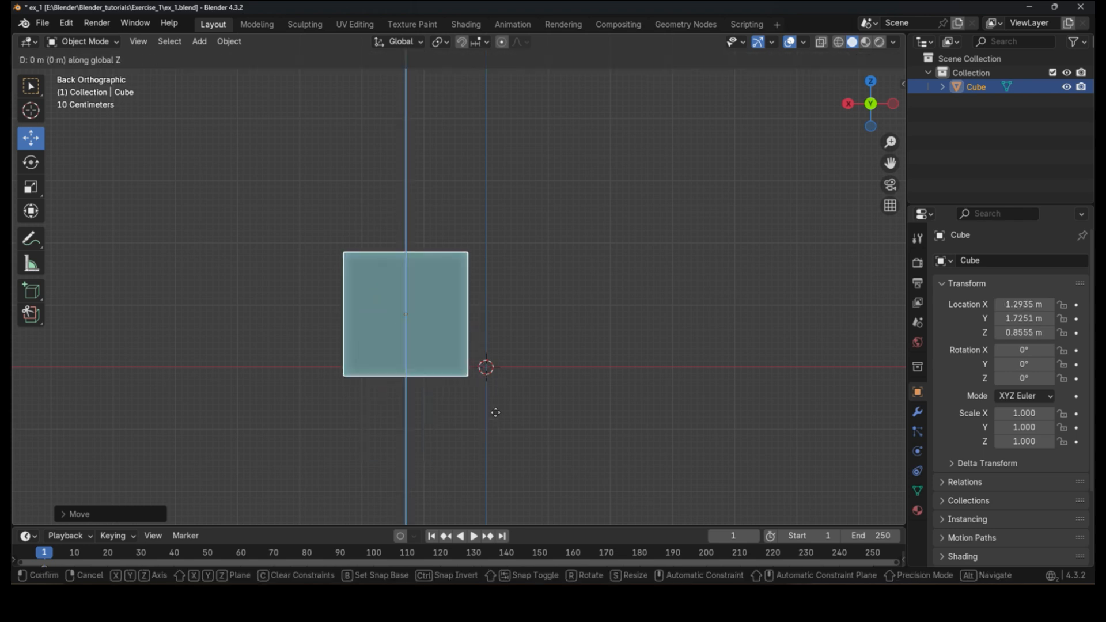
{"action": "key", "text": "x"}
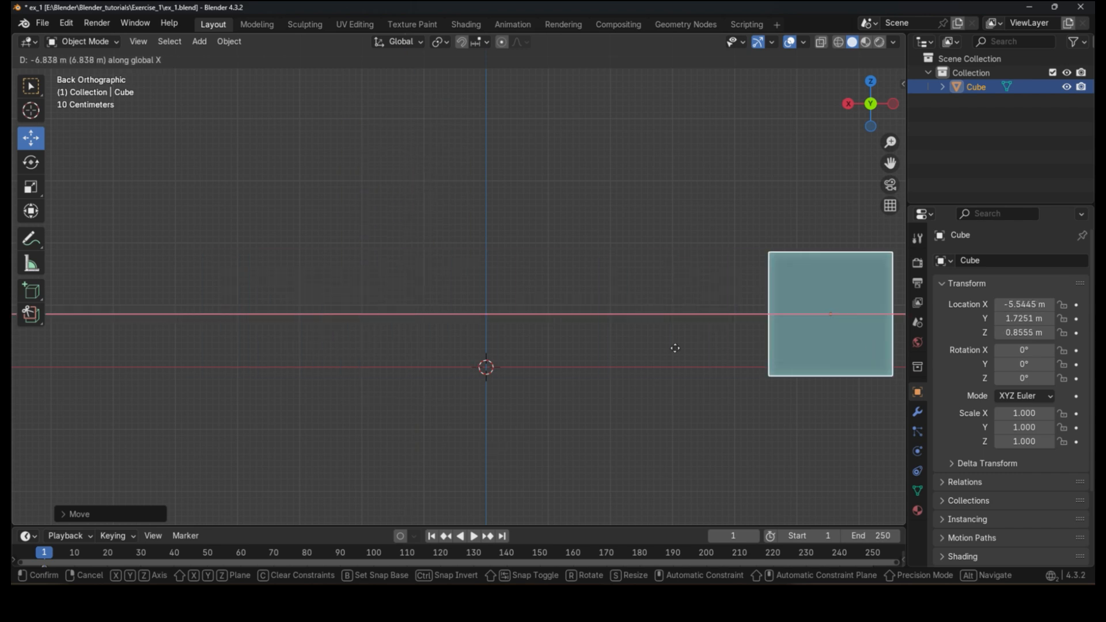
{"action": "key", "text": "y"}
{"action": "key", "text": "Escape"}
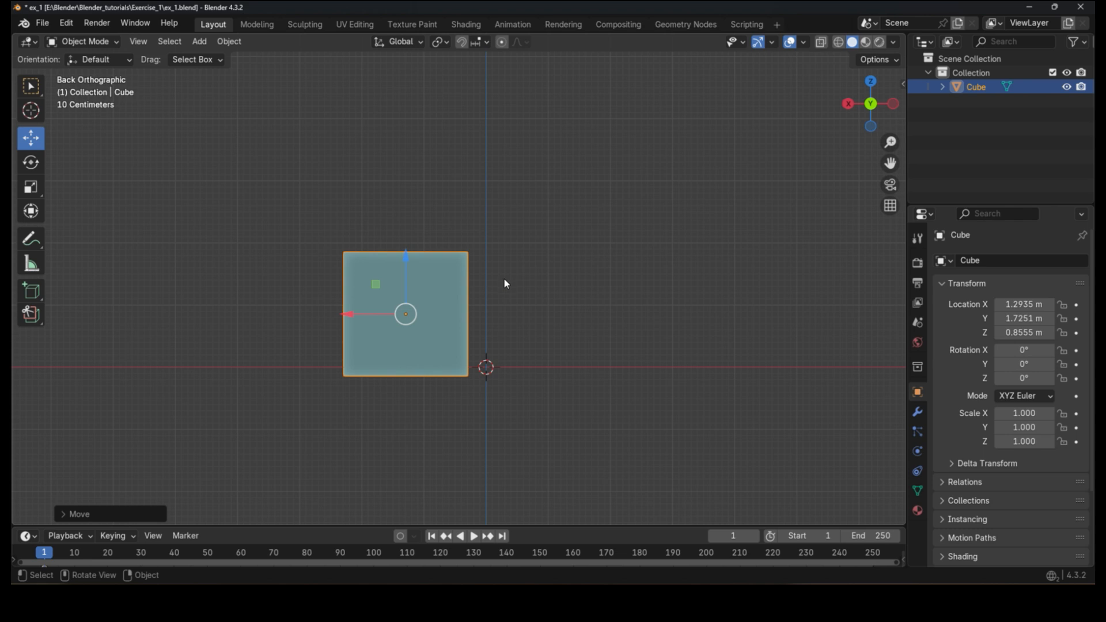
{"action": "key", "text": "g"}
{"action": "key", "text": "y"}
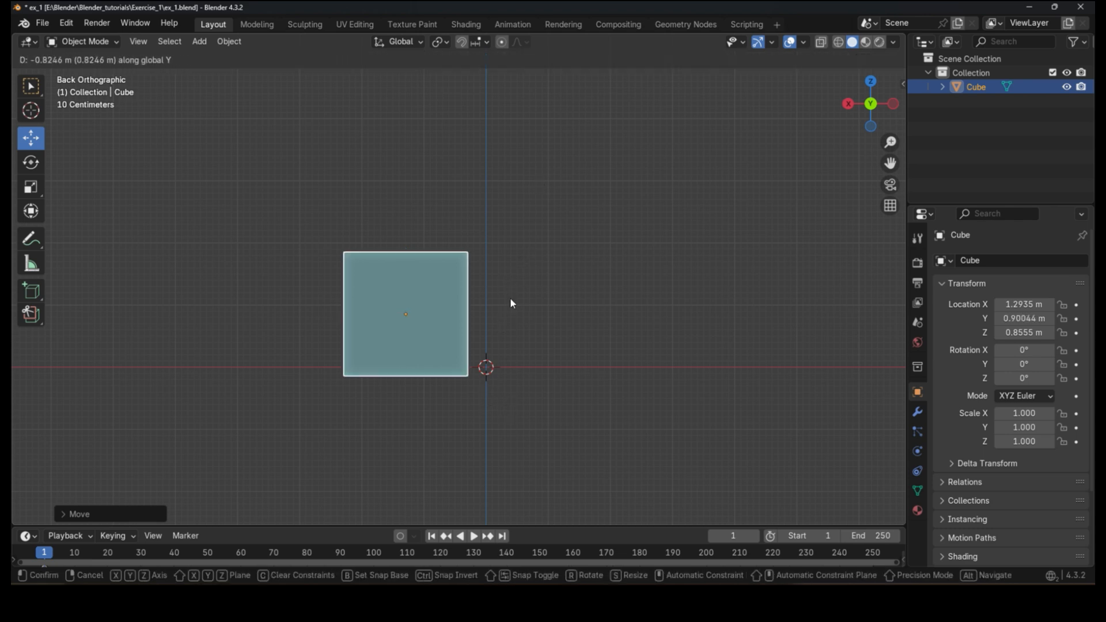
{"action": "key", "text": "Escape"}
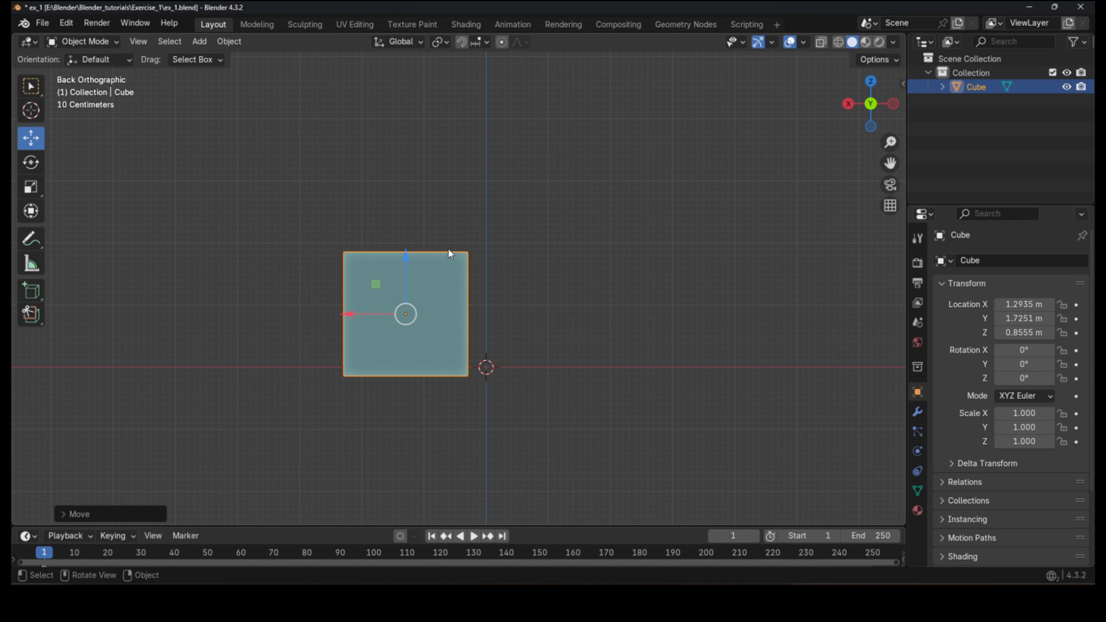
Step: Draw annotation strokes marking the vertical and horizontal axes through the world origin
{"action": "left_click_drag", "start_coordinate": [497, 240], "coordinate": [499, 432]}
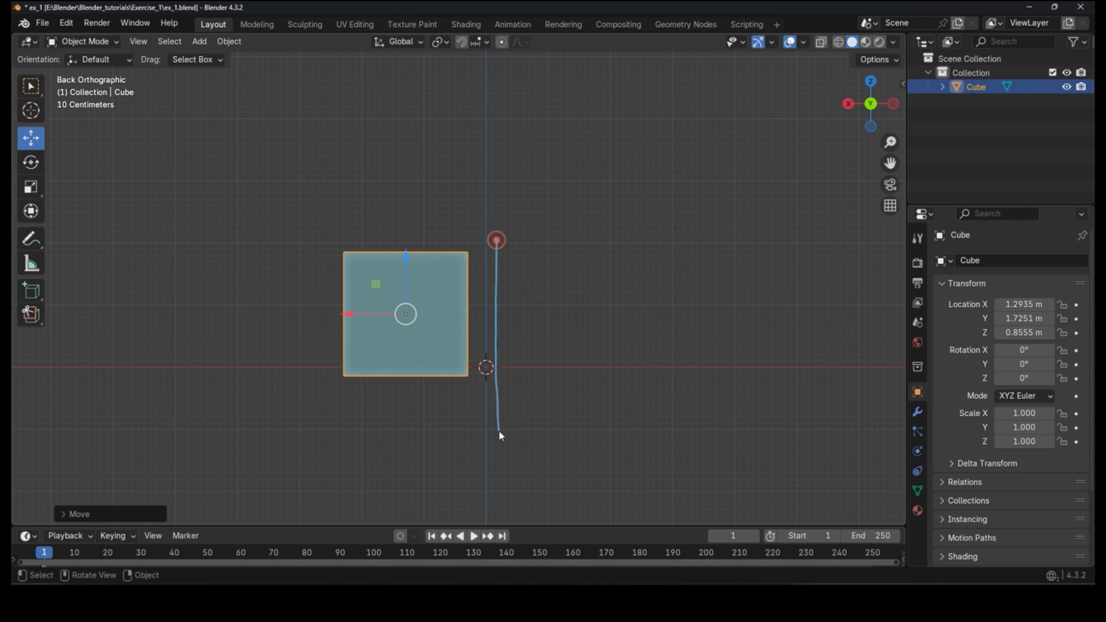
{"action": "left_click_drag", "start_coordinate": [294, 360], "coordinate": [653, 365]}
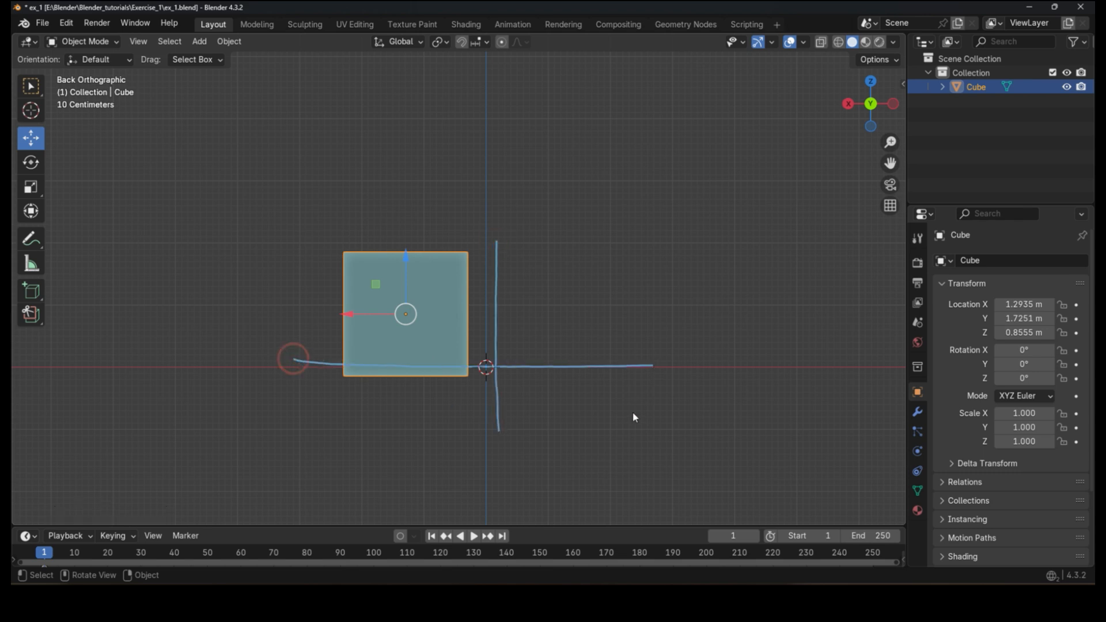
{"action": "middle_click_drag", "start_coordinate": [646, 377], "coordinate": [540, 408]}
Step: Try a Y-constrained grab of the cube, cancel it, and erase the annotation strokes
{"action": "key", "text": "g"}
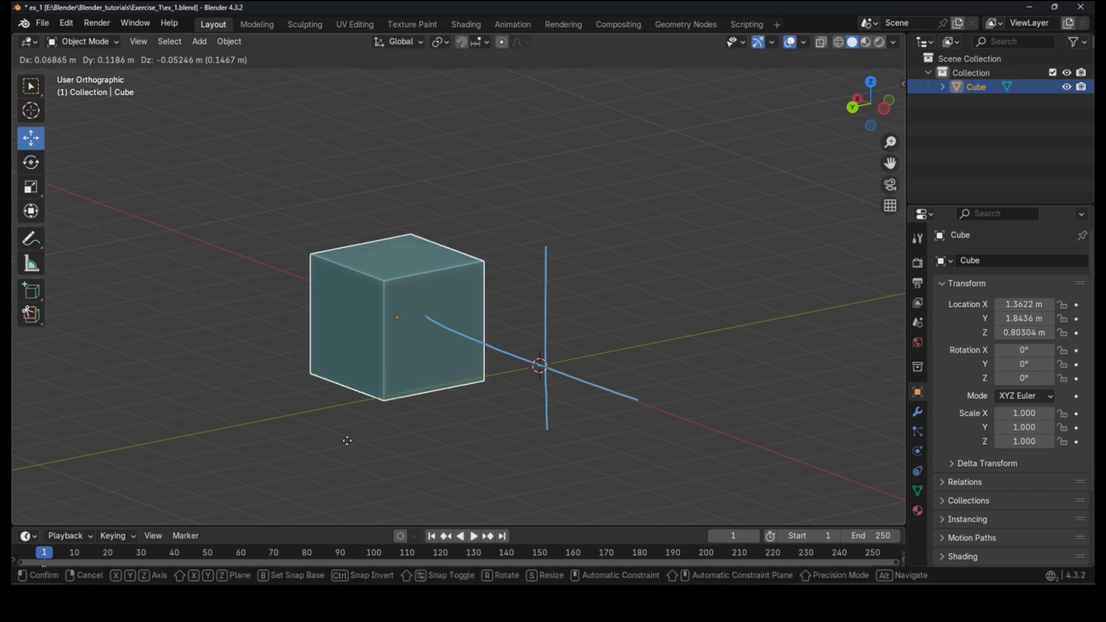
{"action": "key", "text": "y"}
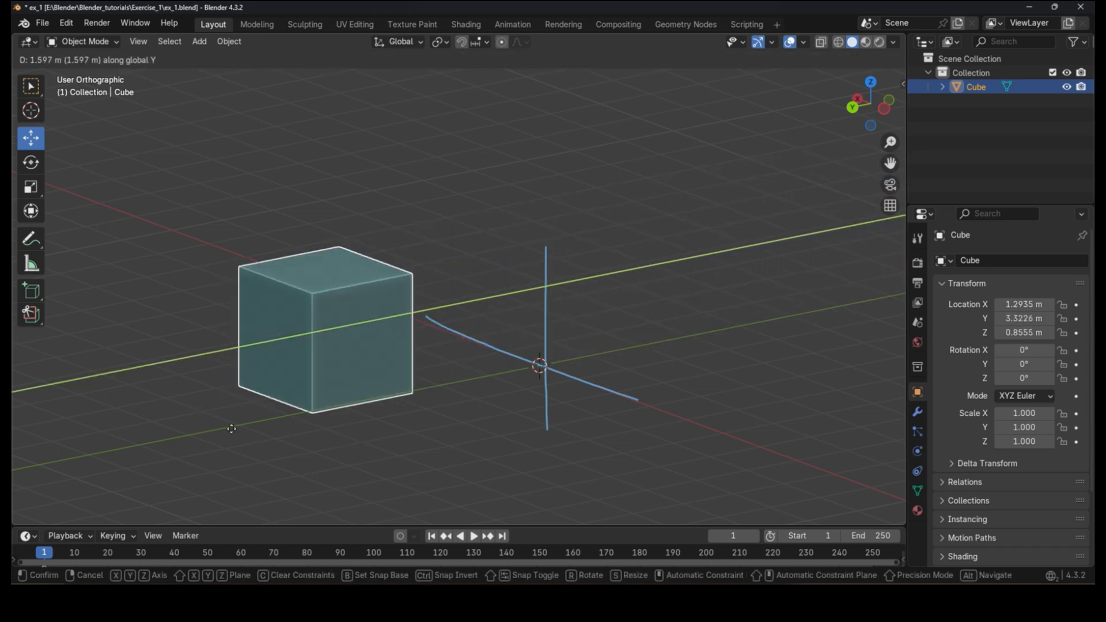
{"action": "right_click", "coordinate": [638, 339]}
{"action": "key", "text": "d"}
{"action": "mouse_move", "coordinate": [574, 402]}
{"action": "right_mouse_down"}
{"action": "mouse_move", "coordinate": [541, 384]}
{"action": "mouse_move", "coordinate": [537, 318]}
{"action": "mouse_move", "coordinate": [506, 345]}
{"action": "mouse_move", "coordinate": [685, 414]}
{"action": "mouse_move", "coordinate": [612, 432]}
{"action": "mouse_move", "coordinate": [414, 325]}
{"action": "mouse_move", "coordinate": [491, 334]}
{"action": "right_mouse_up"}
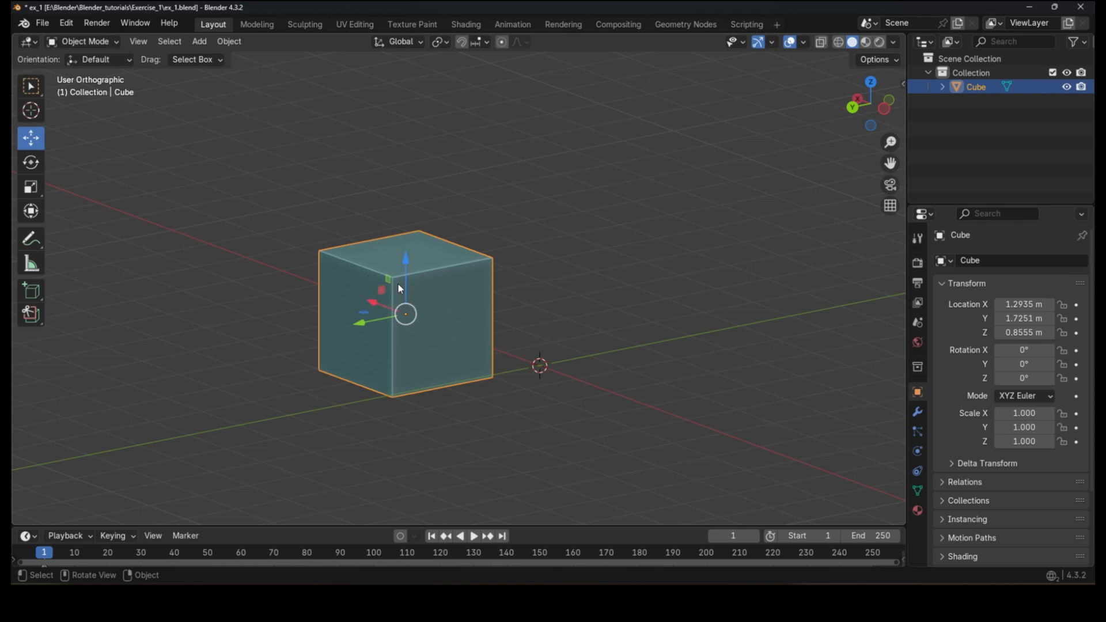
Step: Try grabbing the cube along the X axis several times, cancelling each move
{"action": "key", "text": "g"}
{"action": "key", "text": "x"}
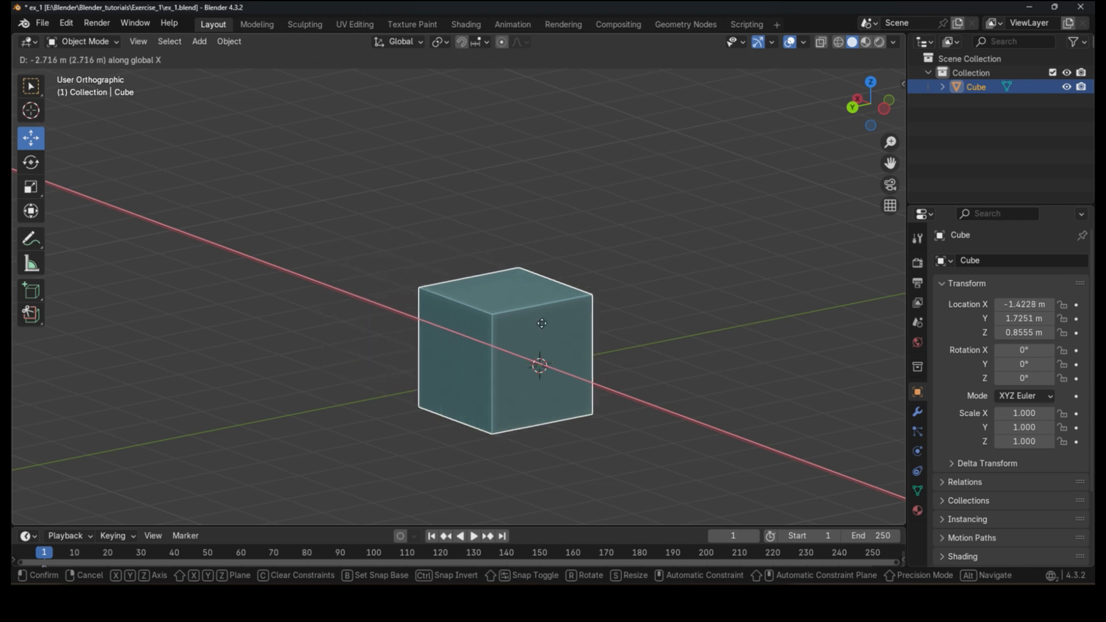
{"action": "right_click", "coordinate": [444, 319]}
{"action": "key", "text": "g"}
{"action": "key", "text": "x"}
{"action": "right_click", "coordinate": [501, 336]}
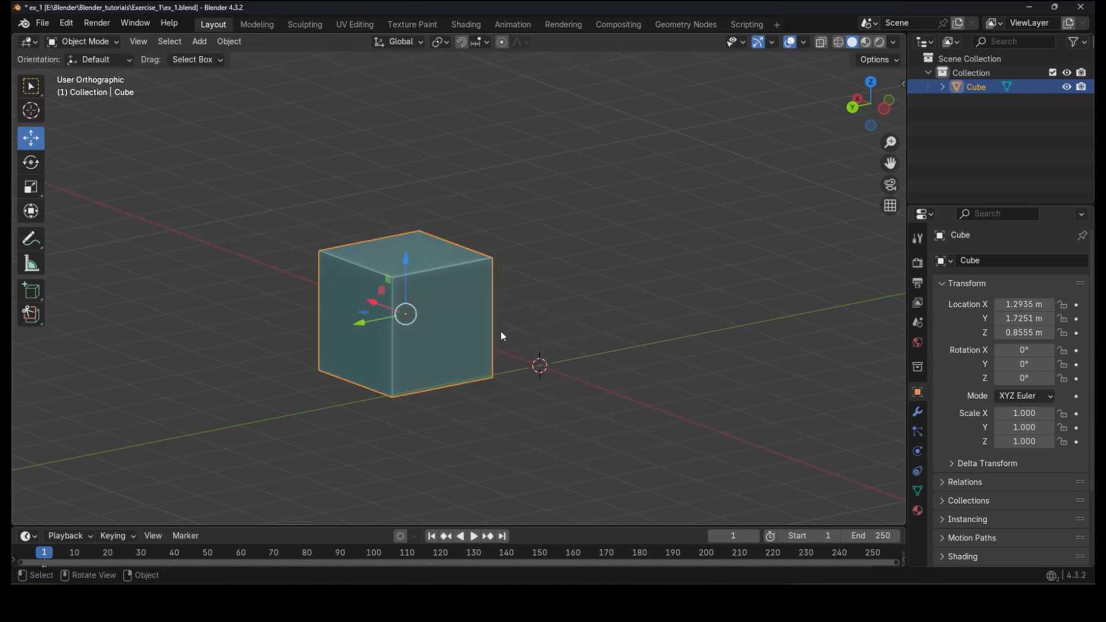
{"action": "key", "text": "g"}
{"action": "key", "text": "x"}
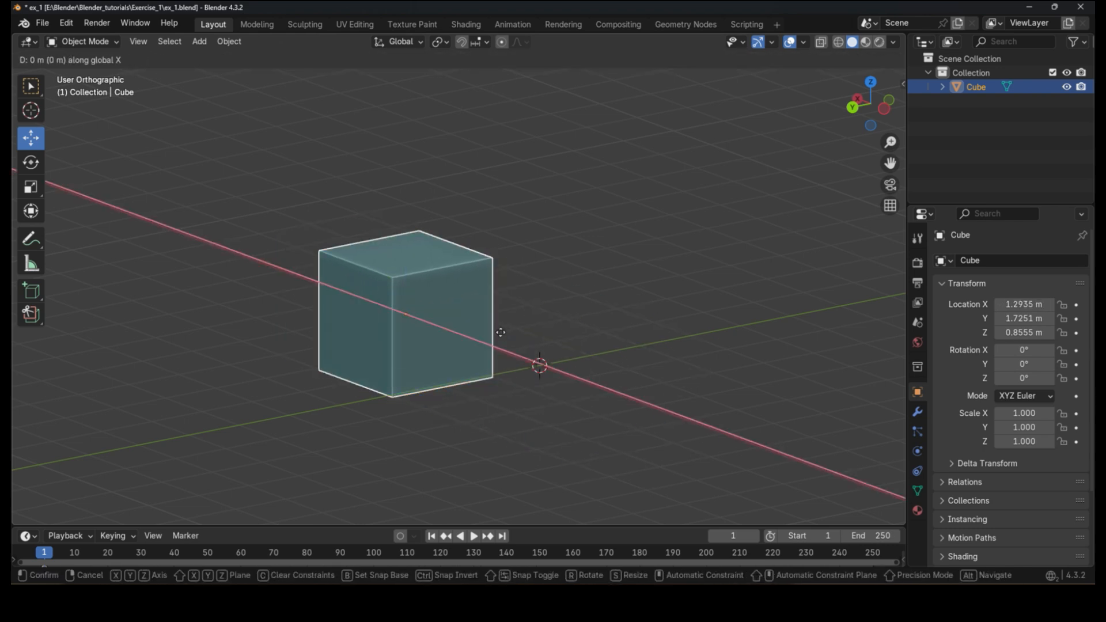
{"action": "right_click", "coordinate": [582, 364]}
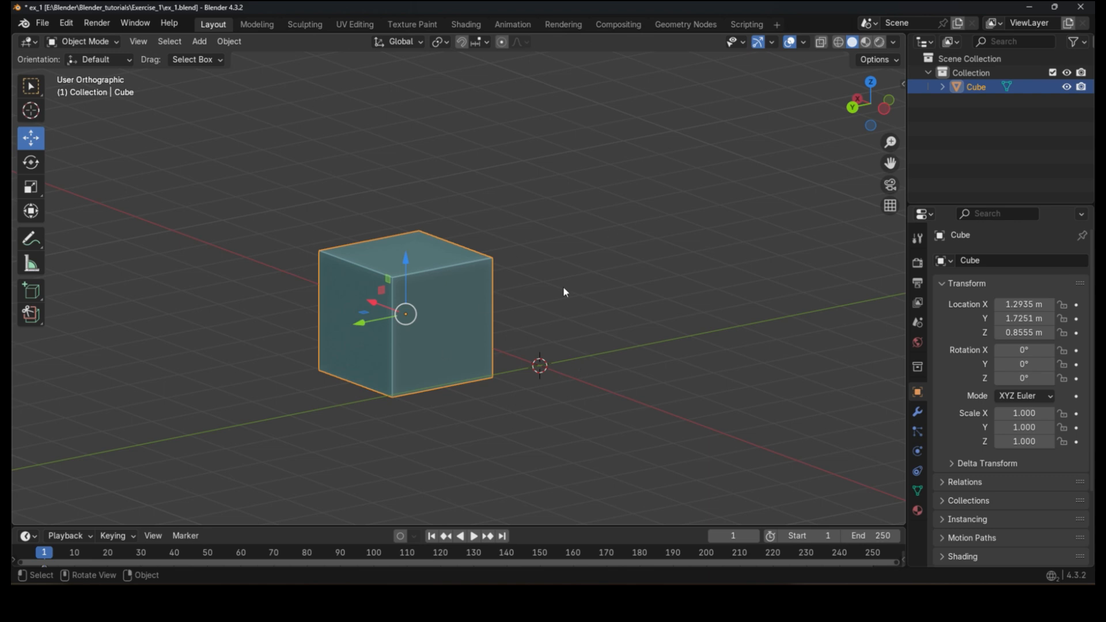
Step: Move the cube along the Y axis to about -0.45 m
{"action": "middle_click_drag", "start_coordinate": [518, 310], "coordinate": [489, 360], "text": "shift"}
{"action": "key", "text": "g"}
{"action": "key", "text": "y"}
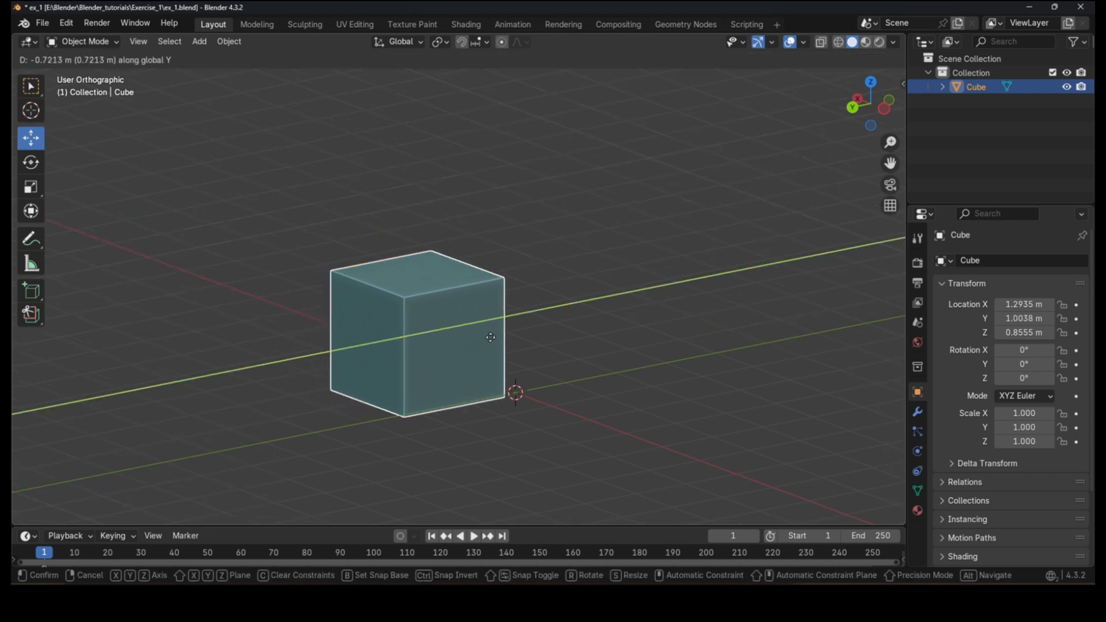
{"action": "left_click", "coordinate": [555, 355]}
{"action": "middle_click_drag", "start_coordinate": [505, 385], "coordinate": [513, 386]}
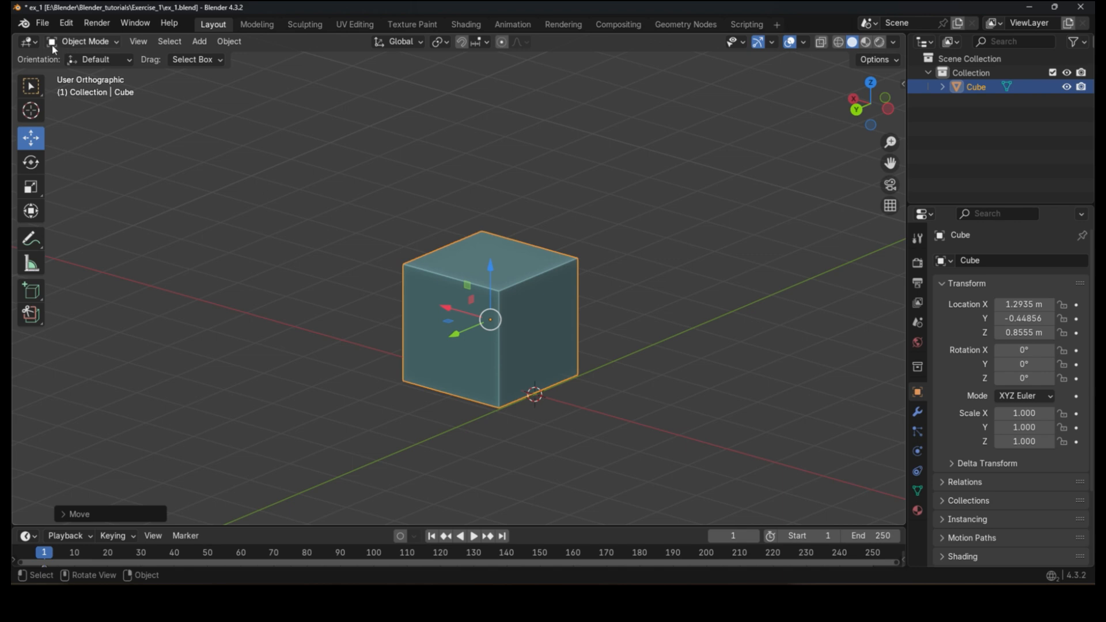
Step: Switch between the Rotate and Scale tools, ending on the Rotate tool
{"action": "left_click", "coordinate": [32, 162]}
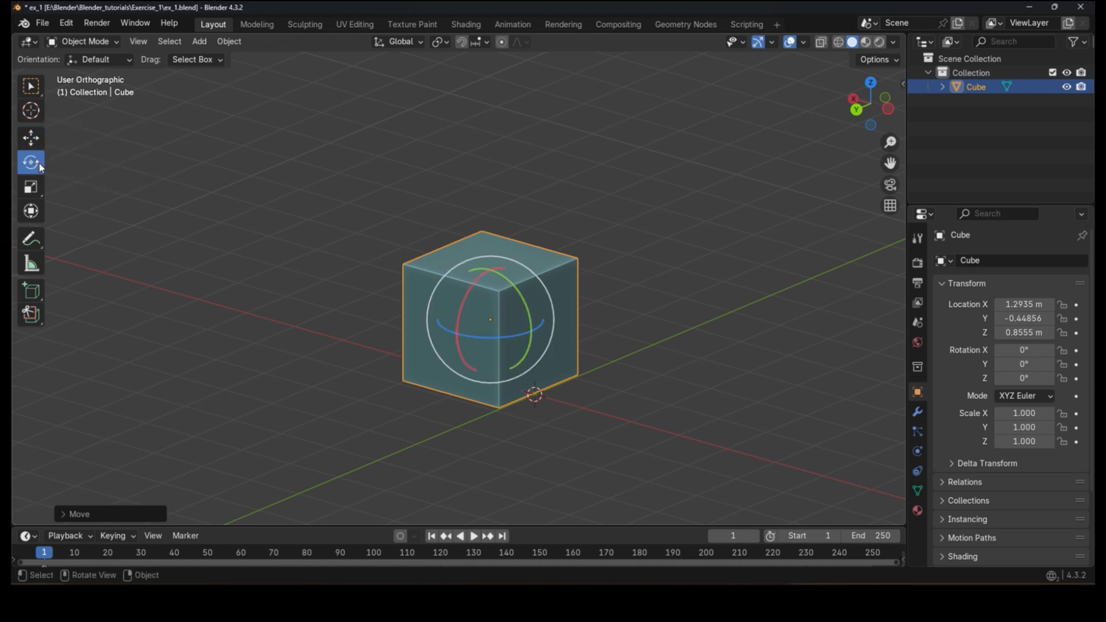
{"action": "left_click", "coordinate": [40, 185]}
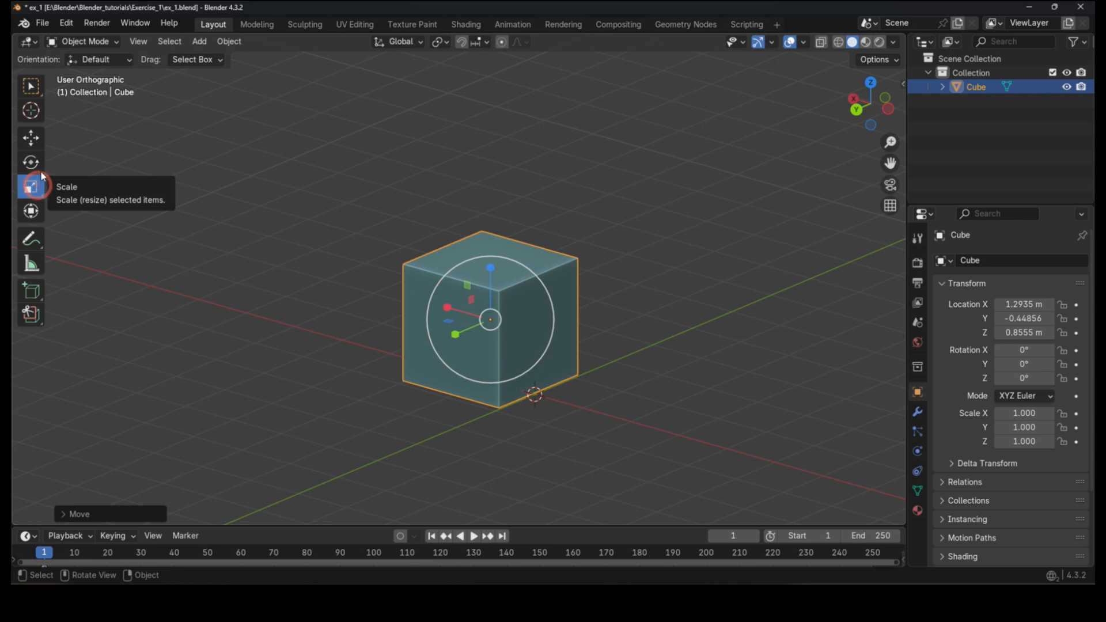
{"action": "left_click", "coordinate": [40, 163]}
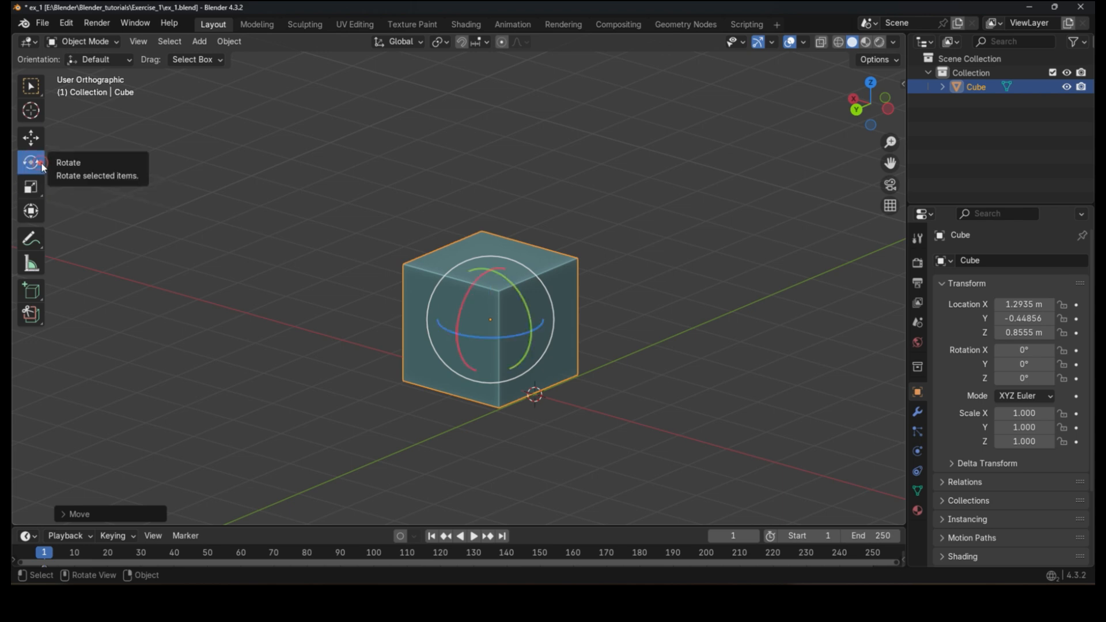
Step: Try rotating the cube freely with the rotate gizmo, undoing each rotation
{"action": "left_click_drag", "start_coordinate": [475, 293], "coordinate": [461, 339]}
{"action": "key", "text": "ctrl+z"}
{"action": "left_click_drag", "start_coordinate": [468, 294], "coordinate": [537, 308]}
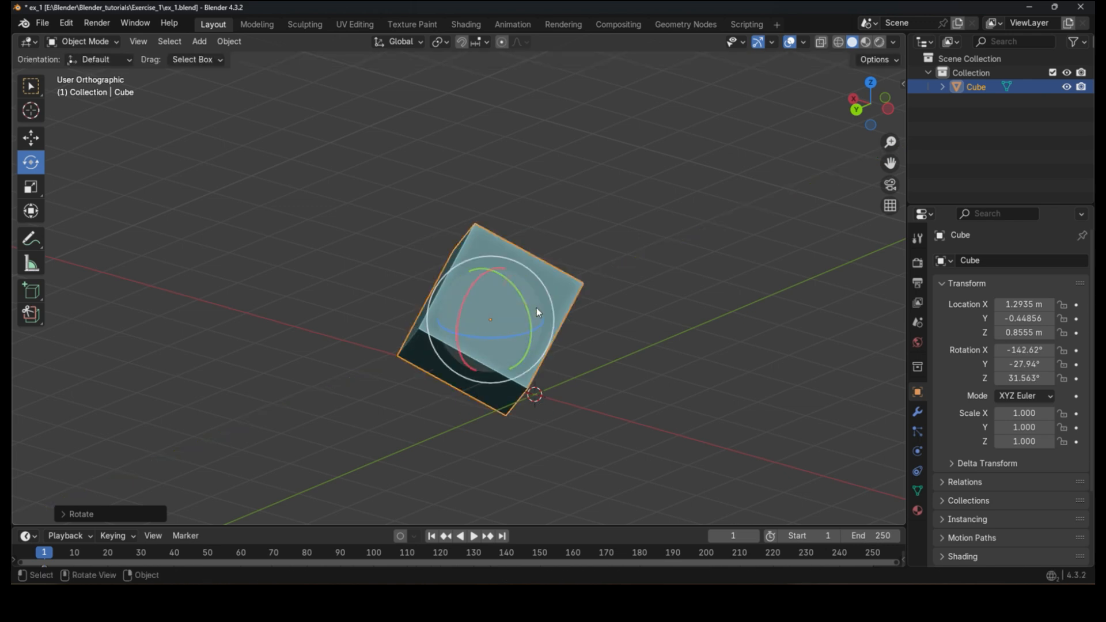
{"action": "key", "text": "ctrl+z"}
{"action": "key", "text": "ctrl+z"}
{"action": "key", "text": "ctrl+z"}
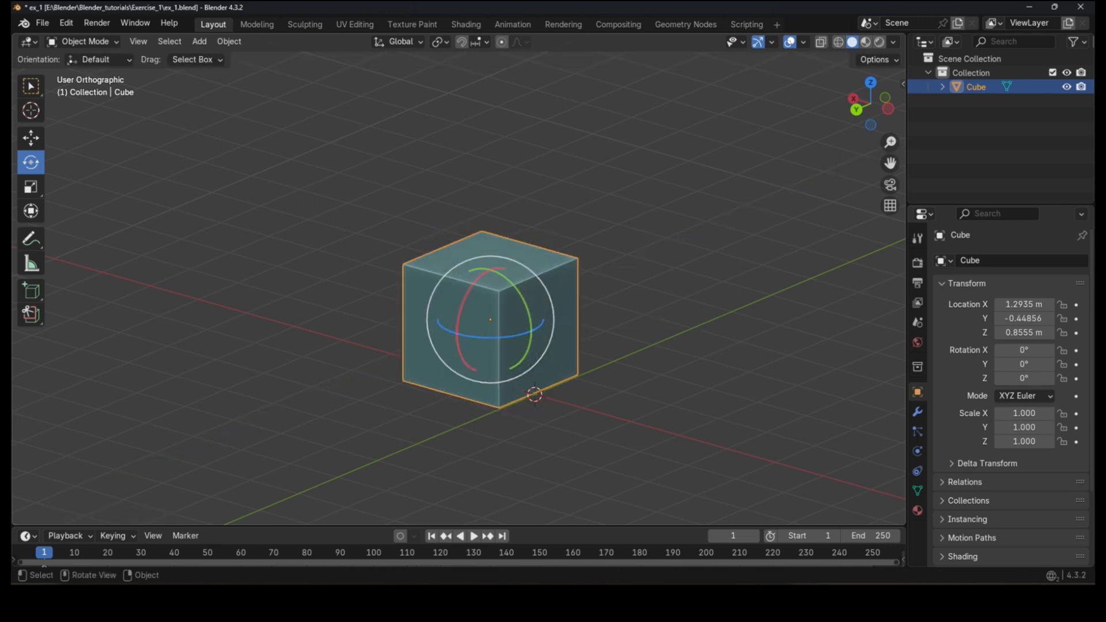
Step: Try rotating the cube constrained to the X, Y and Z axes, cancelling the rotation
{"action": "key", "text": "r"}
{"action": "key", "text": "x"}
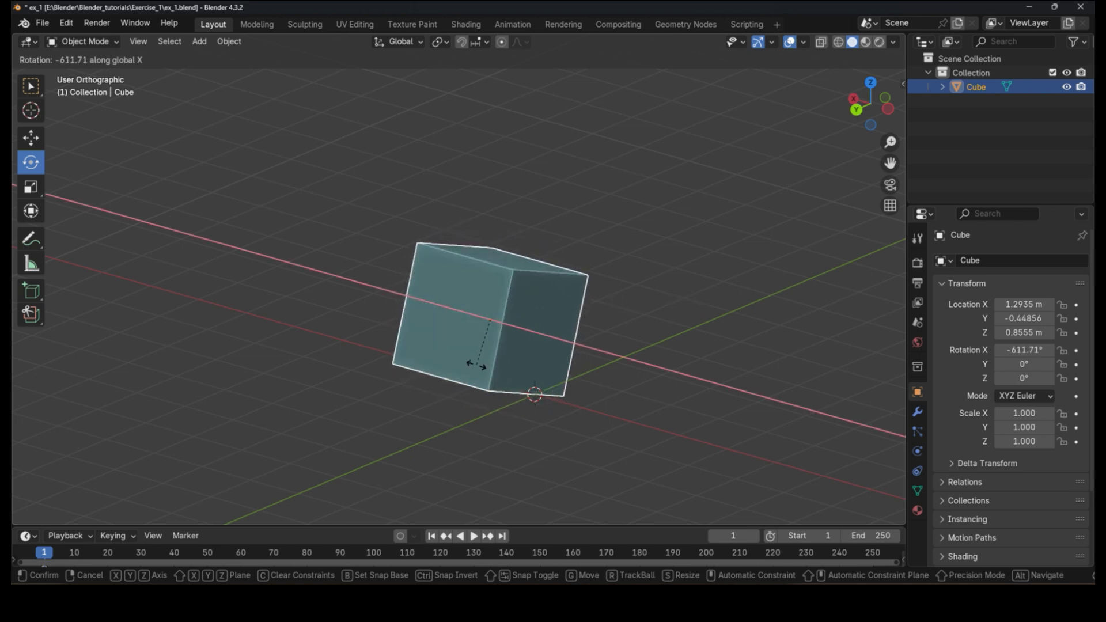
{"action": "key", "text": "y"}
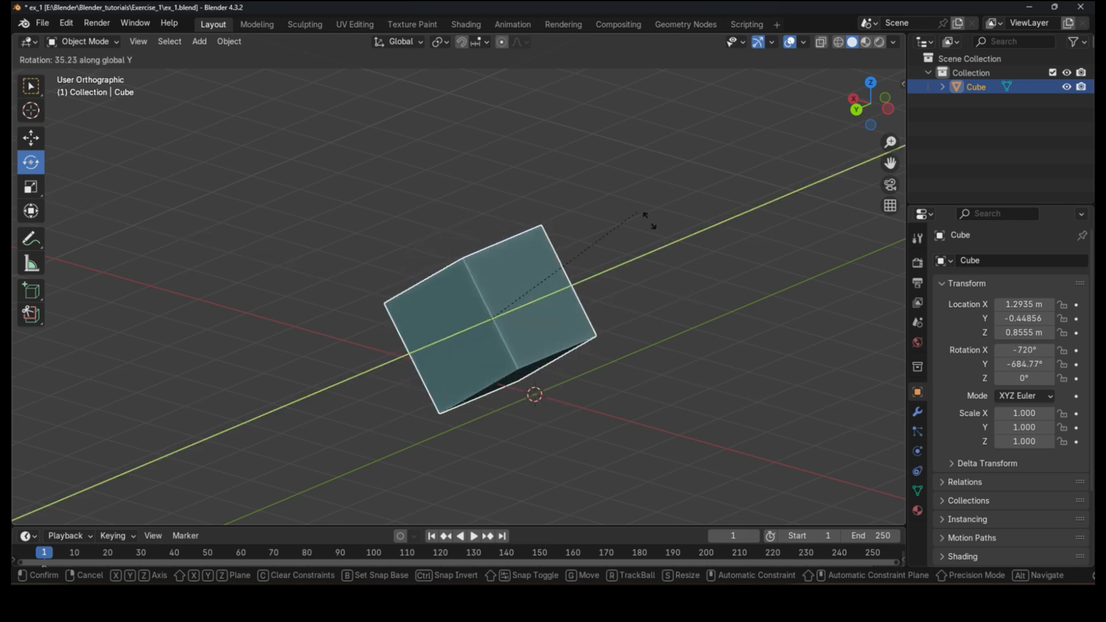
{"action": "key", "text": "z"}
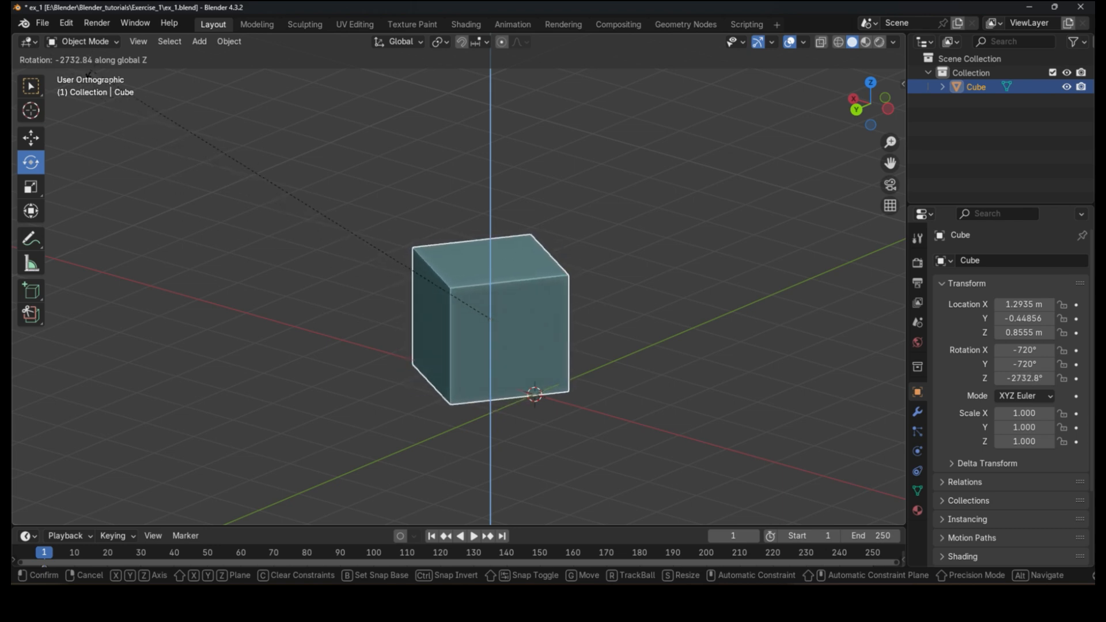
{"action": "key", "text": "Escape"}
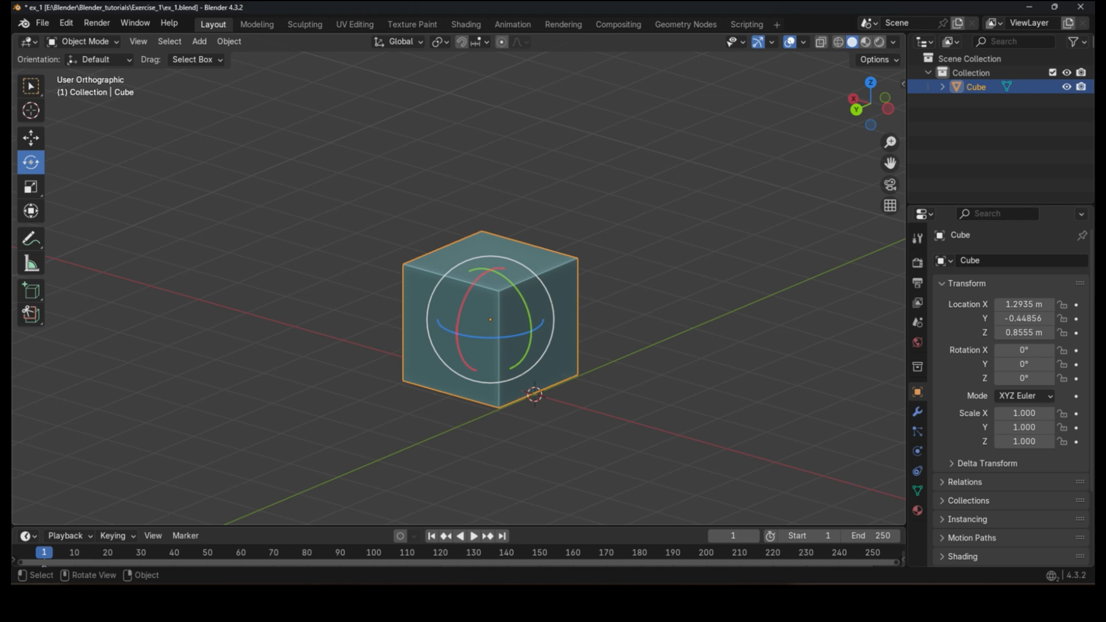
Step: Try rotating the cube about Z by typed angles of 45 and 40 degrees, cancelling the rotation
{"action": "type", "text": "rz45"}
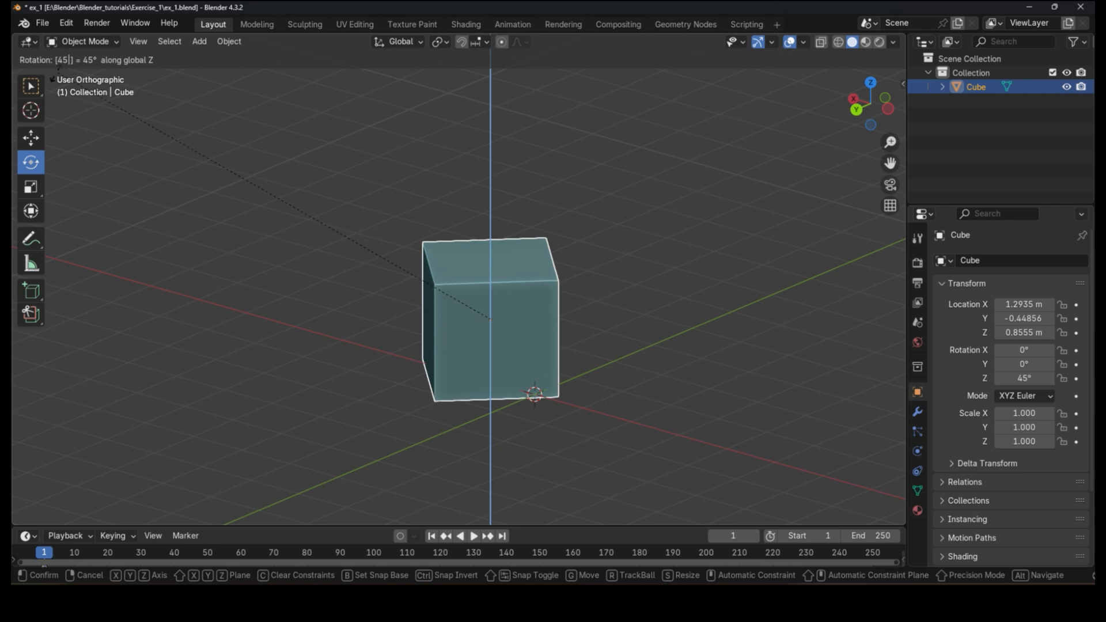
{"action": "key", "text": "BackSpace"}
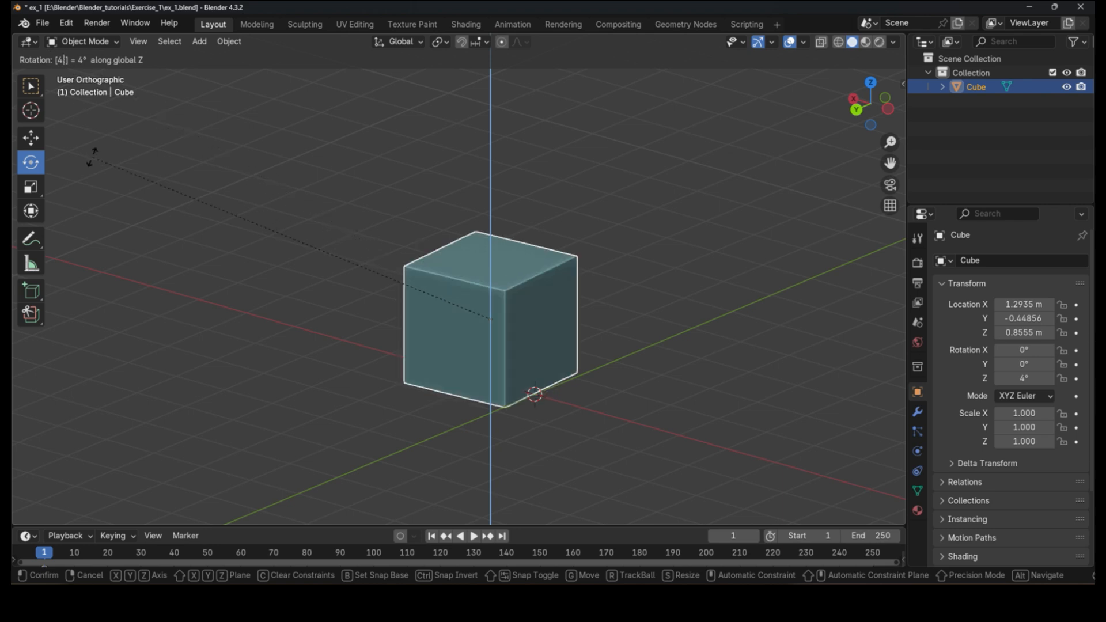
{"action": "type", "text": "0"}
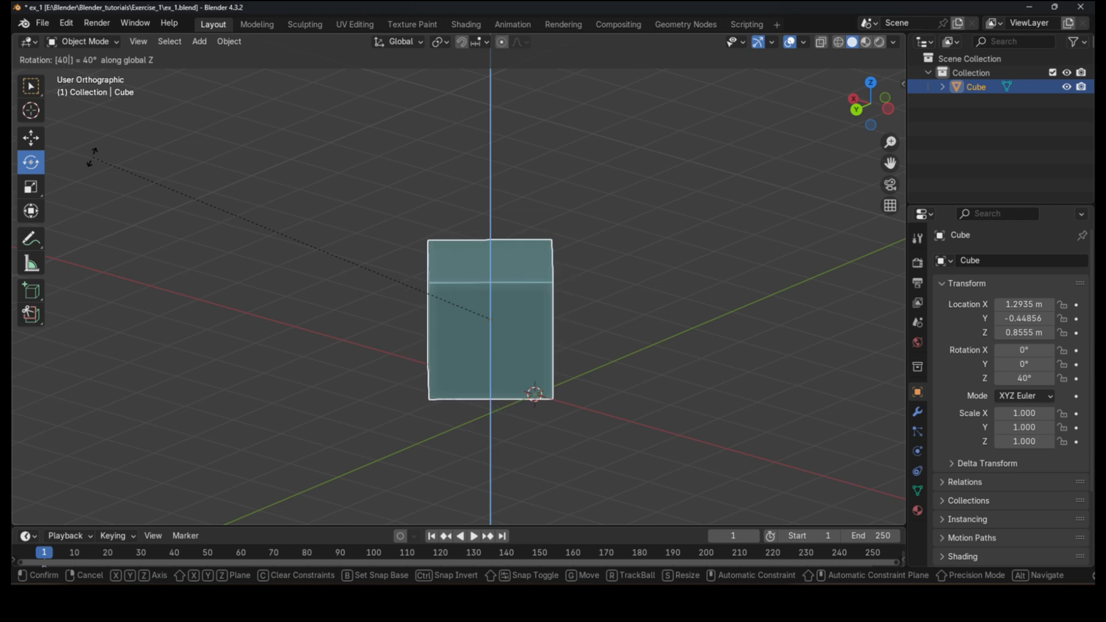
{"action": "key", "text": "BackSpace"}
{"action": "key", "text": "BackSpace"}
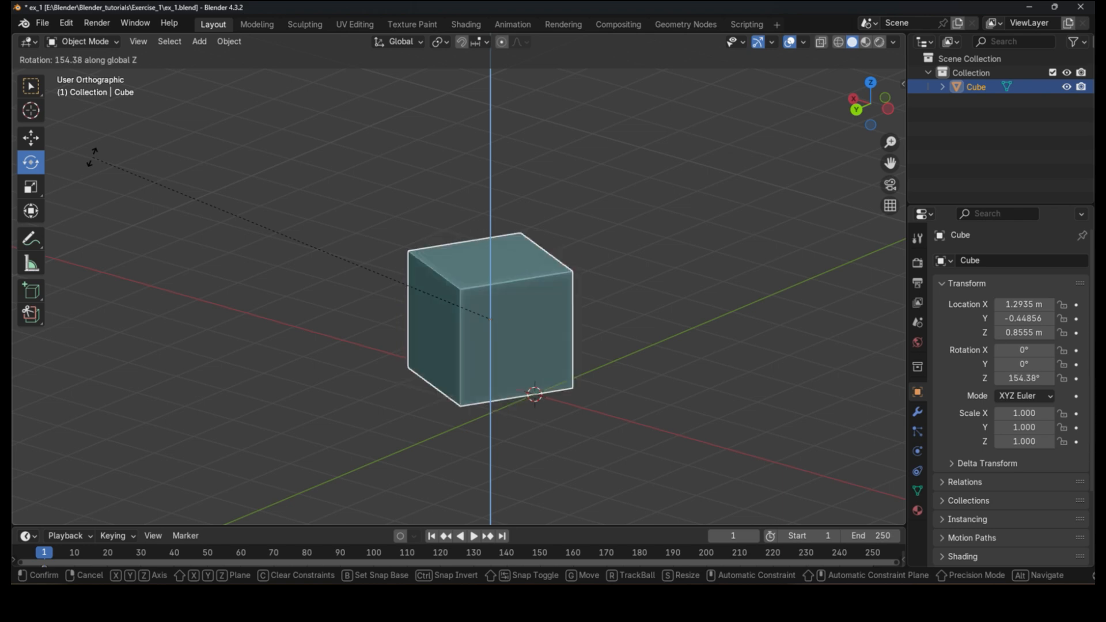
{"action": "key", "text": "Escape"}
Step: Rotate the cube 90 degrees about the X axis
{"action": "type", "text": "rx"}
{"action": "type", "text": "90"}
{"action": "key", "text": "Return"}
Step: Rotate the cube about the Y axis by about 179 degrees, then deselect and reselect it
{"action": "type", "text": "ry"}
{"action": "type", "text": "40"}
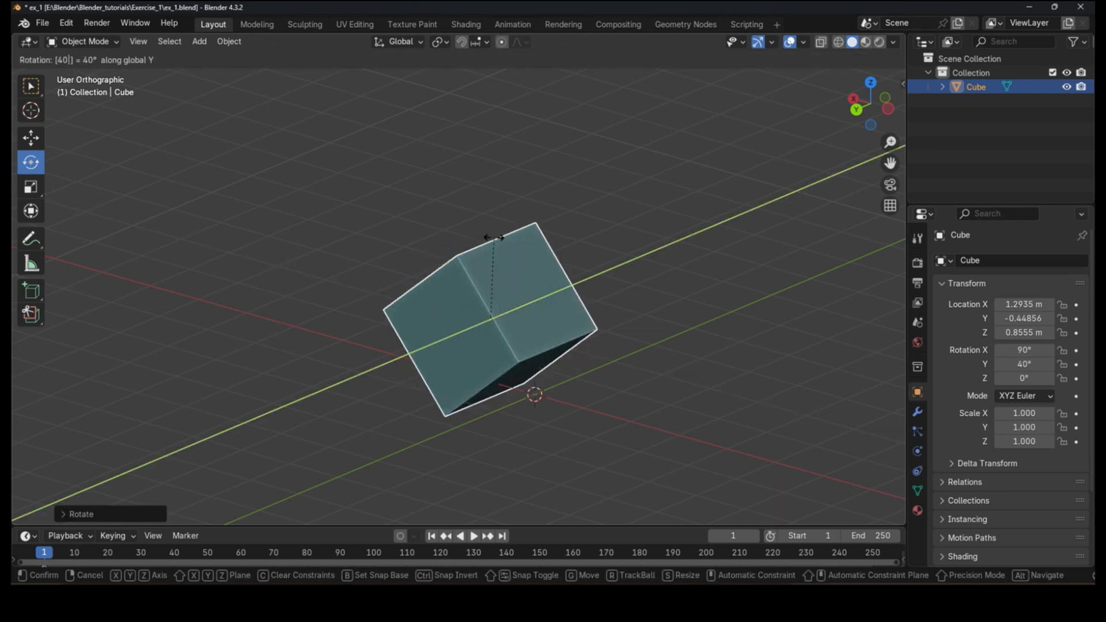
{"action": "key", "text": "BackSpace"}
{"action": "key", "text": "BackSpace"}
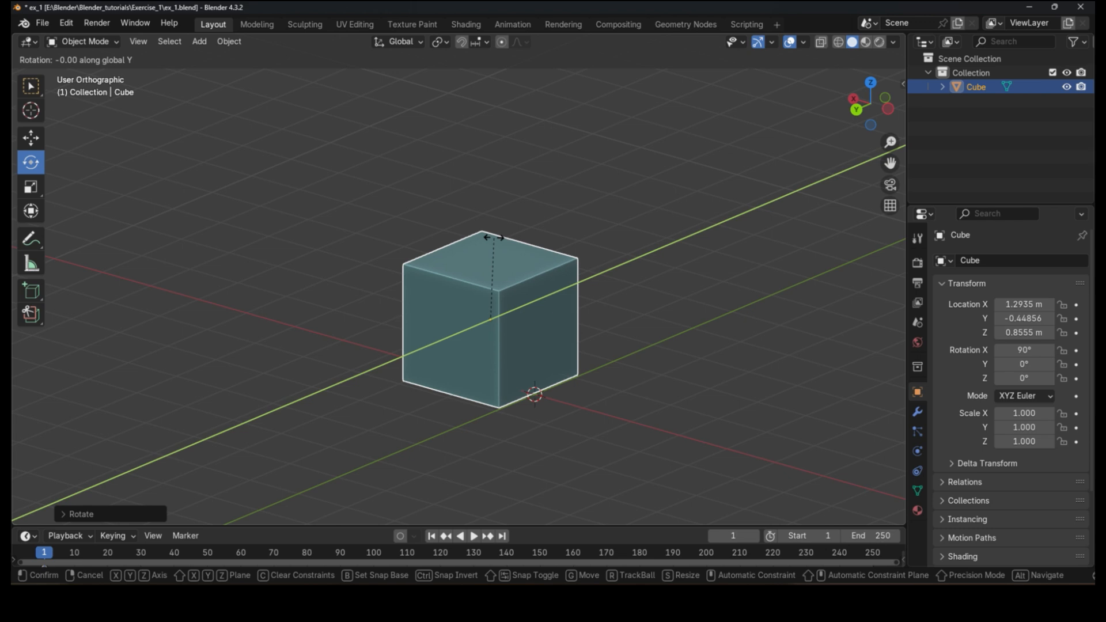
{"action": "left_click", "coordinate": [523, 378]}
{"action": "left_click", "coordinate": [704, 374]}
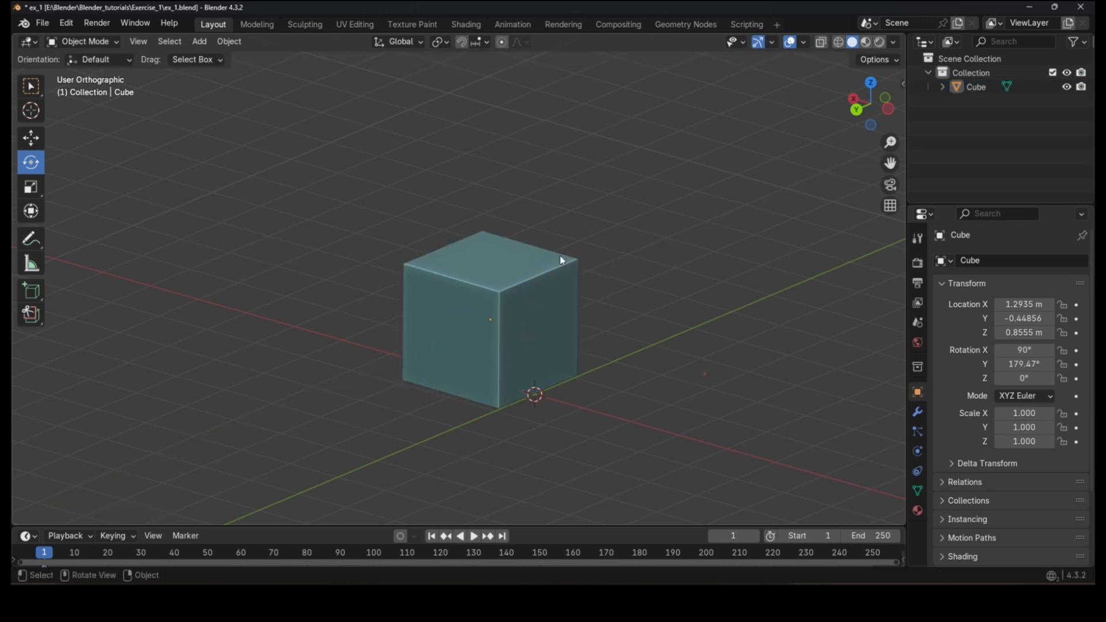
{"action": "left_click", "coordinate": [486, 297]}
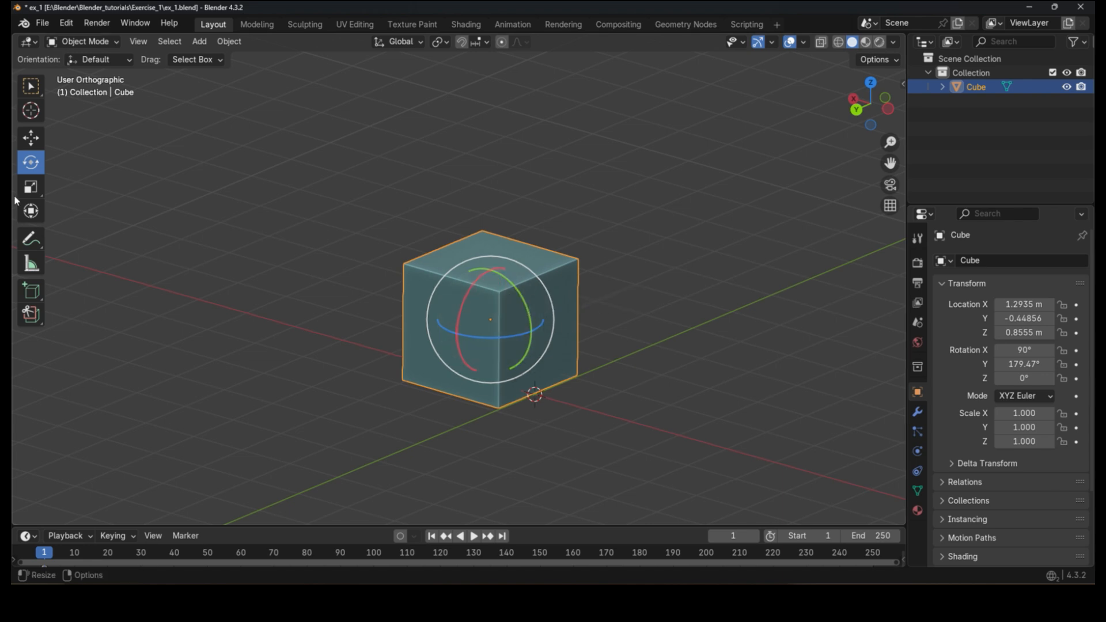
Step: Switch to the Scale tool and try scaling the cube with its gizmo, undoing the change
{"action": "left_click", "coordinate": [35, 190]}
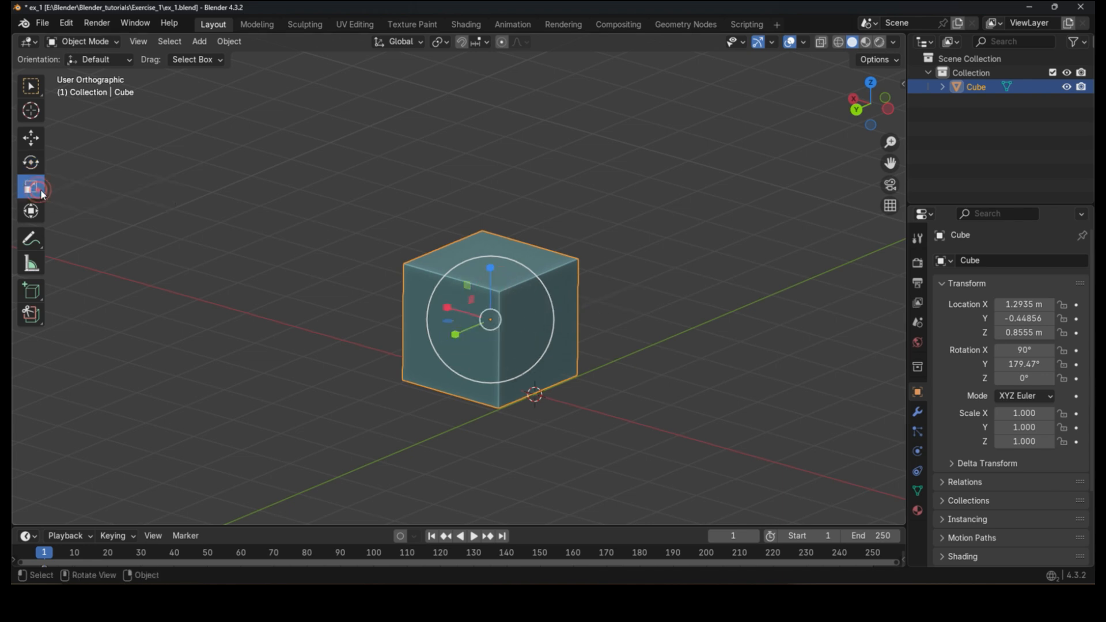
{"action": "left_click_drag", "start_coordinate": [455, 333], "coordinate": [402, 316]}
{"action": "key", "text": "ctrl+z"}
Step: Try scaling the cube along X by shortcut and on the XZ plane with the gizmo, cancelling both
{"action": "key", "text": "s"}
{"action": "key", "text": "x"}
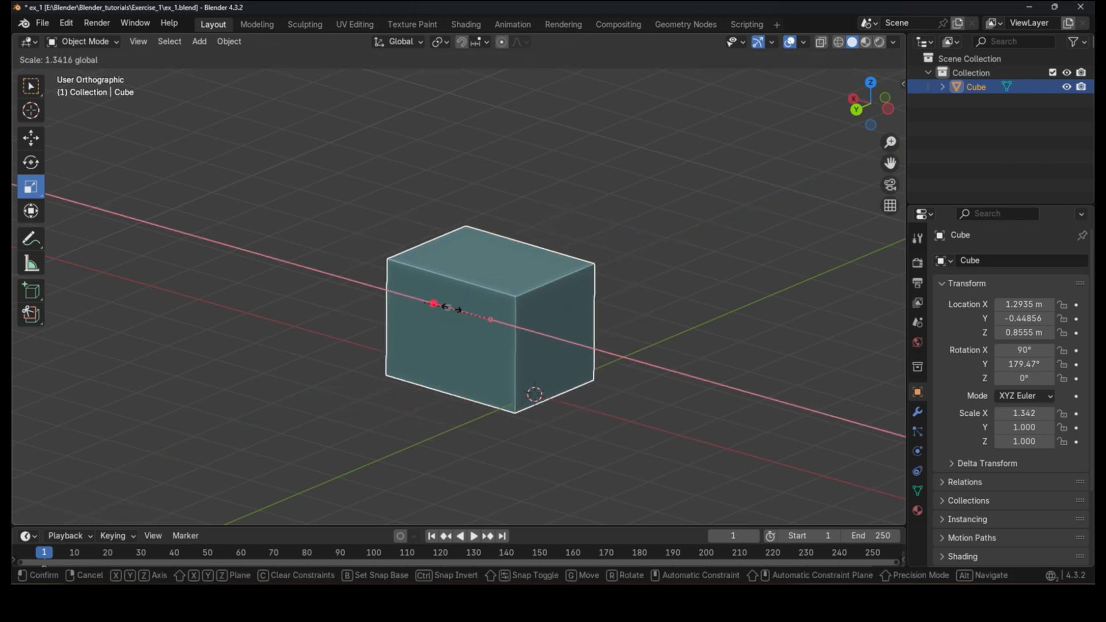
{"action": "key", "text": "Escape"}
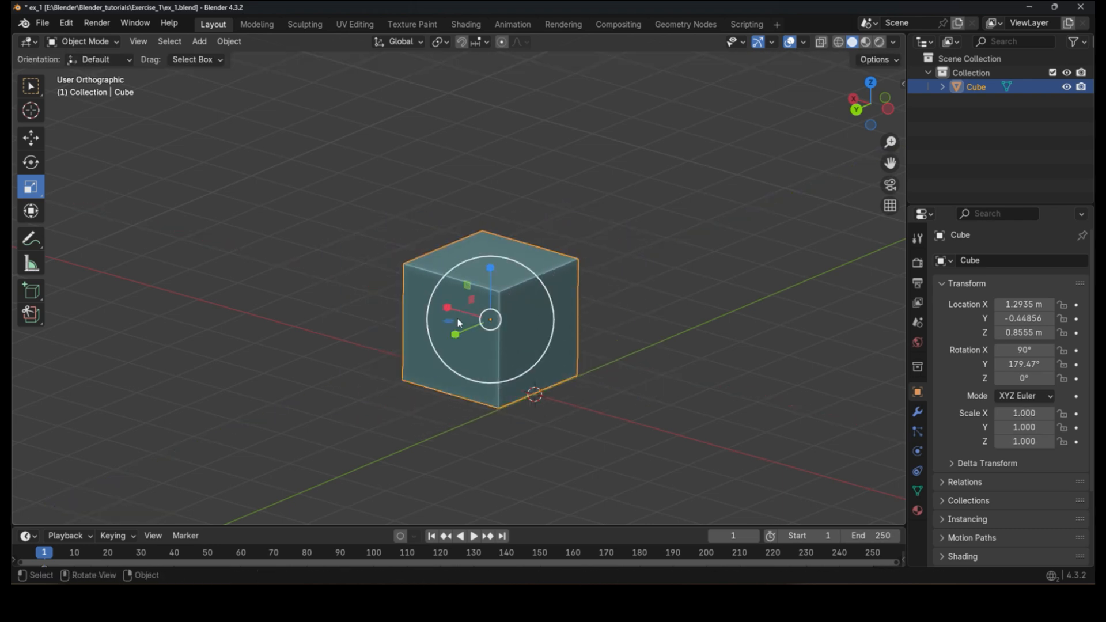
{"action": "left_click_drag", "start_coordinate": [449, 323], "coordinate": [451, 291]}
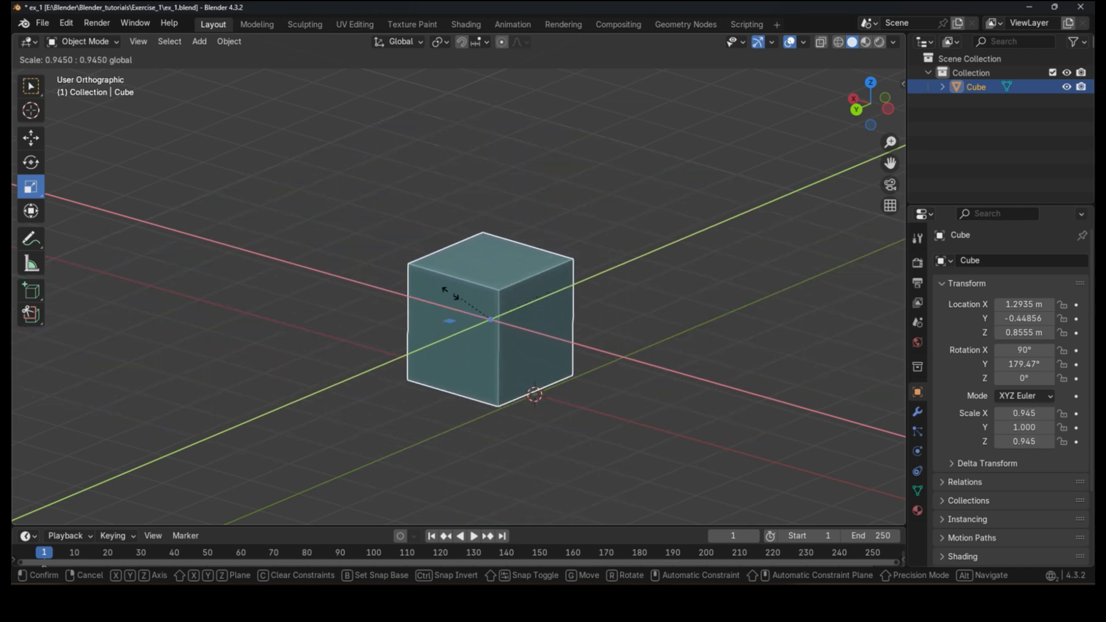
{"action": "key", "text": "Escape"}
{"action": "scroll", "coordinate": [369, 329], "scroll_direction": "down", "scroll_amount": 3}
{"action": "scroll", "coordinate": [429, 338], "scroll_direction": "up", "scroll_amount": 2}
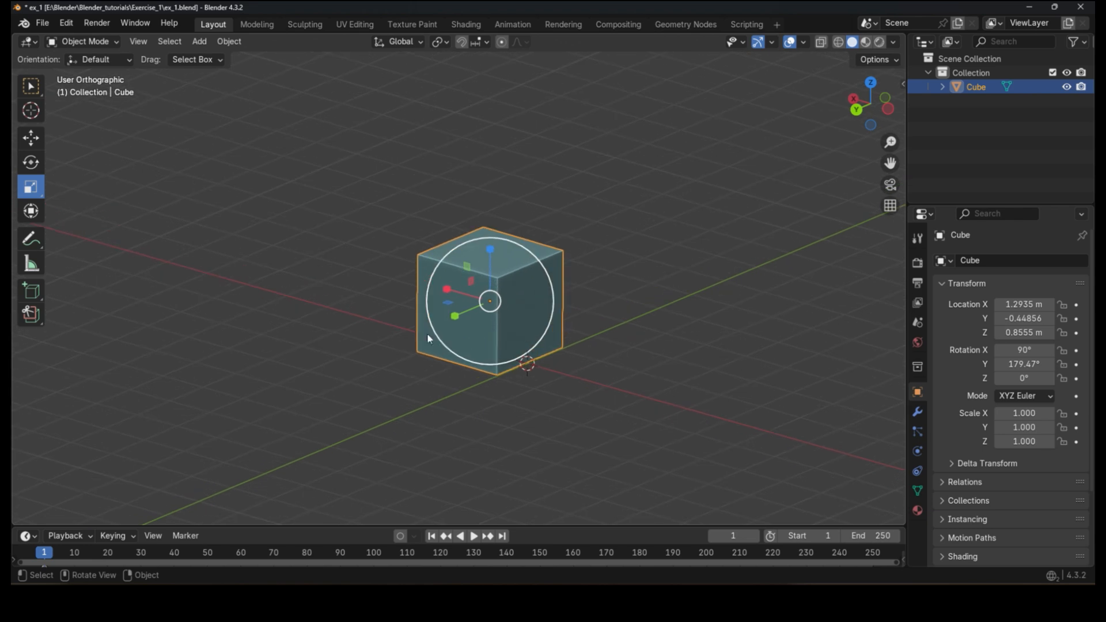
Step: Try scaling the cube uniformly and then along the Y axis, cancelling each scale
{"action": "key", "text": "s"}
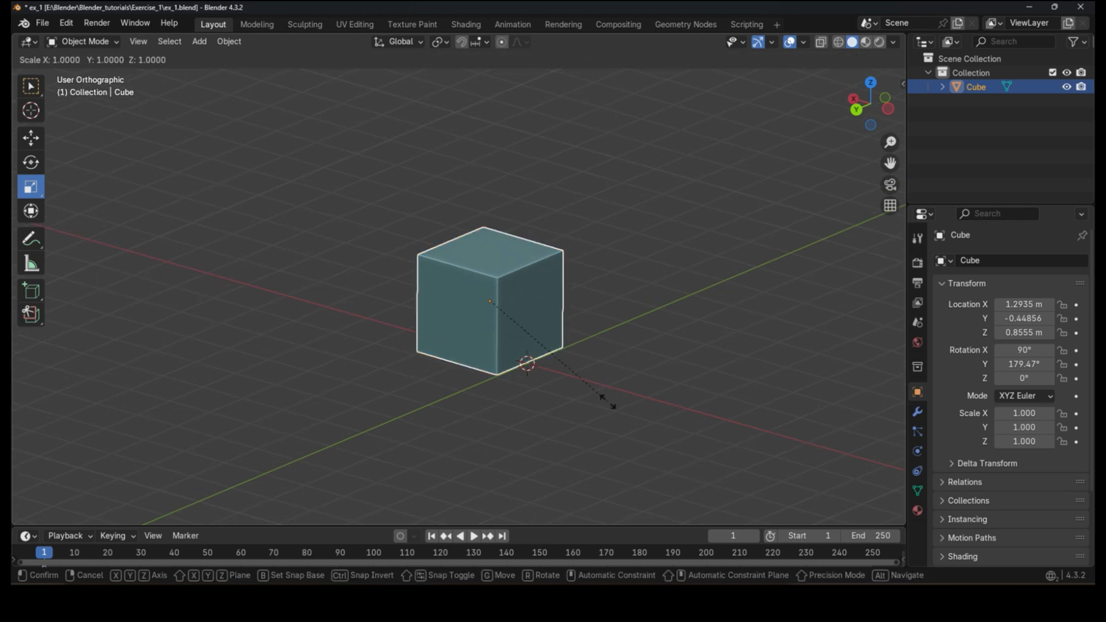
{"action": "right_click", "coordinate": [608, 403]}
{"action": "key", "text": "s"}
{"action": "key", "text": "y"}
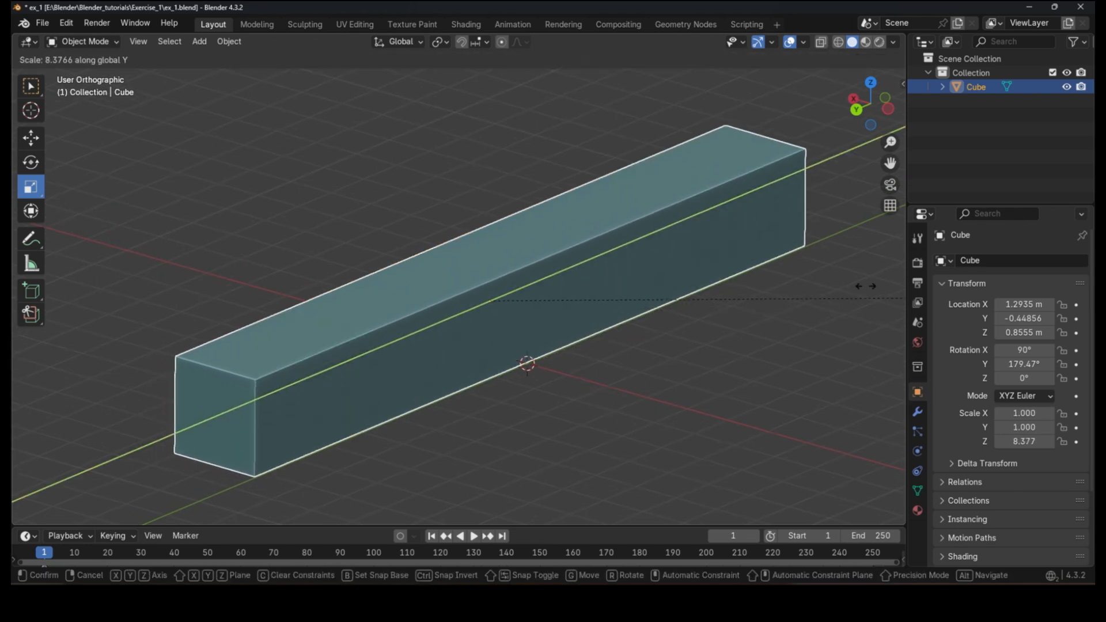
{"action": "right_click", "coordinate": [453, 314]}
Step: Try scaling the cube along the X axis and then the Z axis, cancelling each scale
{"action": "scroll", "coordinate": [470, 311], "scroll_direction": "down", "scroll_amount": 3}
{"action": "key", "text": "s"}
{"action": "key", "text": "x"}
{"action": "right_click", "coordinate": [502, 345]}
{"action": "key", "text": "s"}
{"action": "key", "text": "z"}
{"action": "right_click", "coordinate": [586, 340]}
{"action": "scroll", "coordinate": [542, 304], "scroll_direction": "up", "scroll_amount": 2}
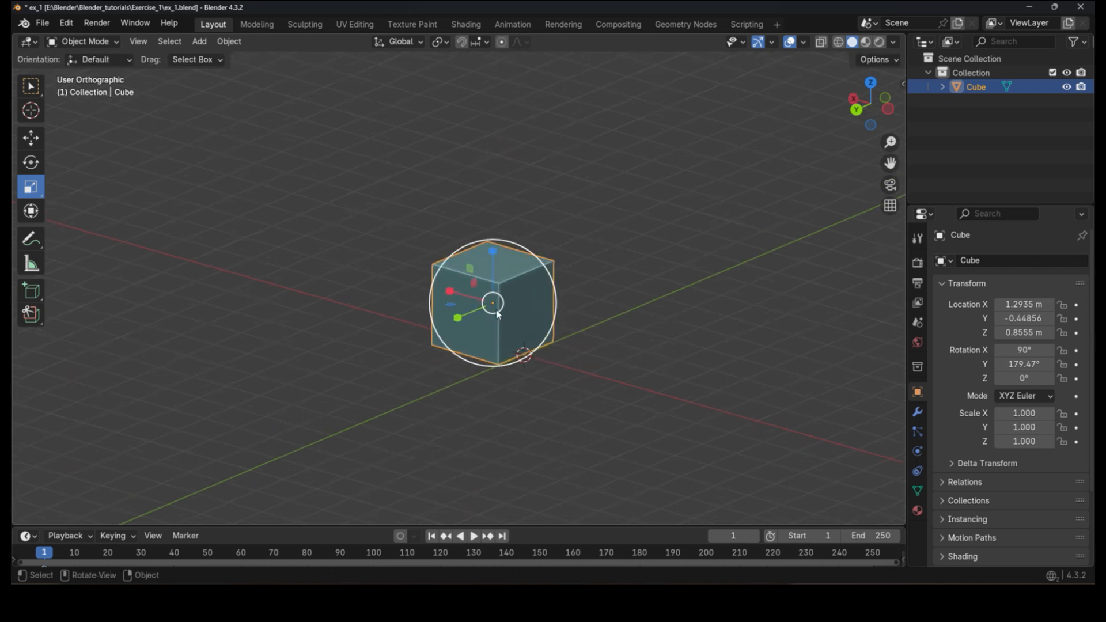
{"action": "scroll", "coordinate": [501, 323], "scroll_direction": "up", "scroll_amount": 2}
Step: Try scaling the cube while excluding the Z axis, cancelling the scale
{"action": "key", "text": "s"}
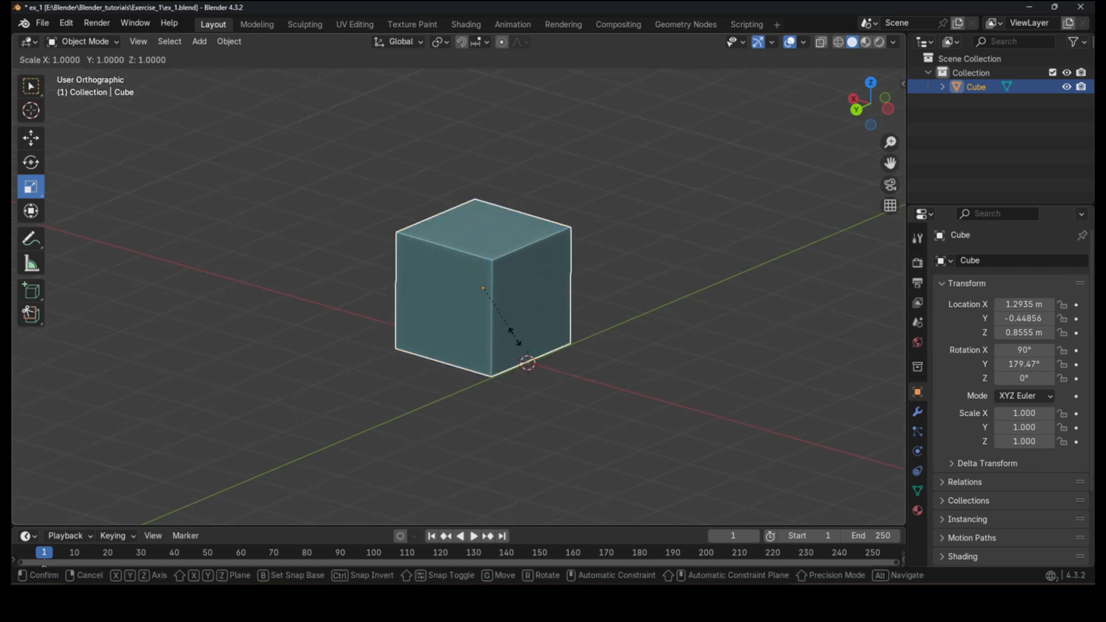
{"action": "key", "text": "shift+z"}
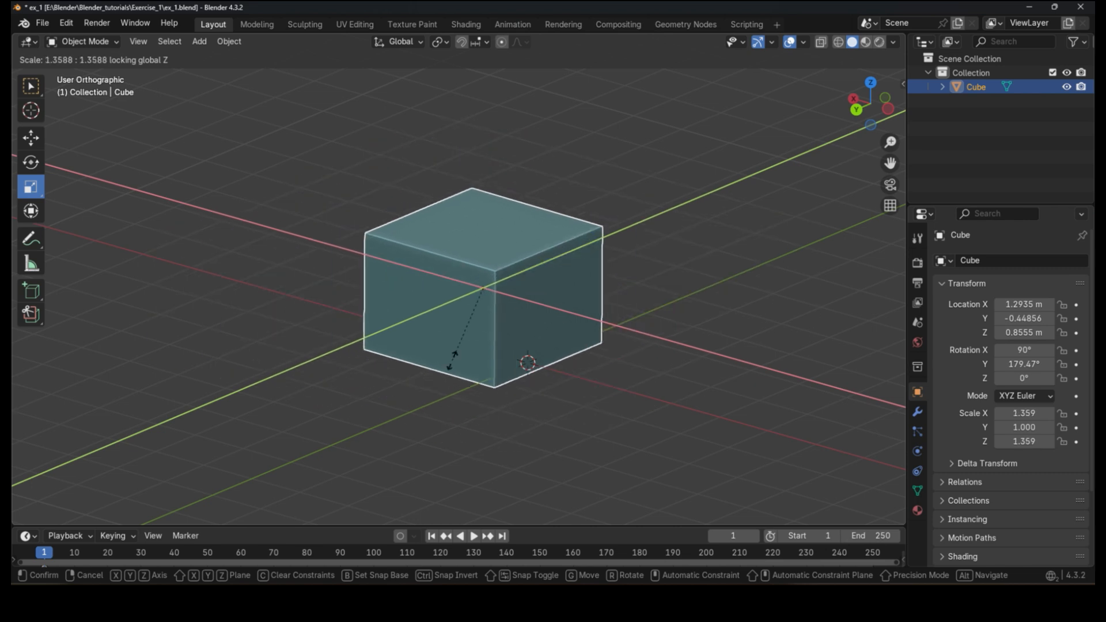
{"action": "right_click", "coordinate": [606, 311]}
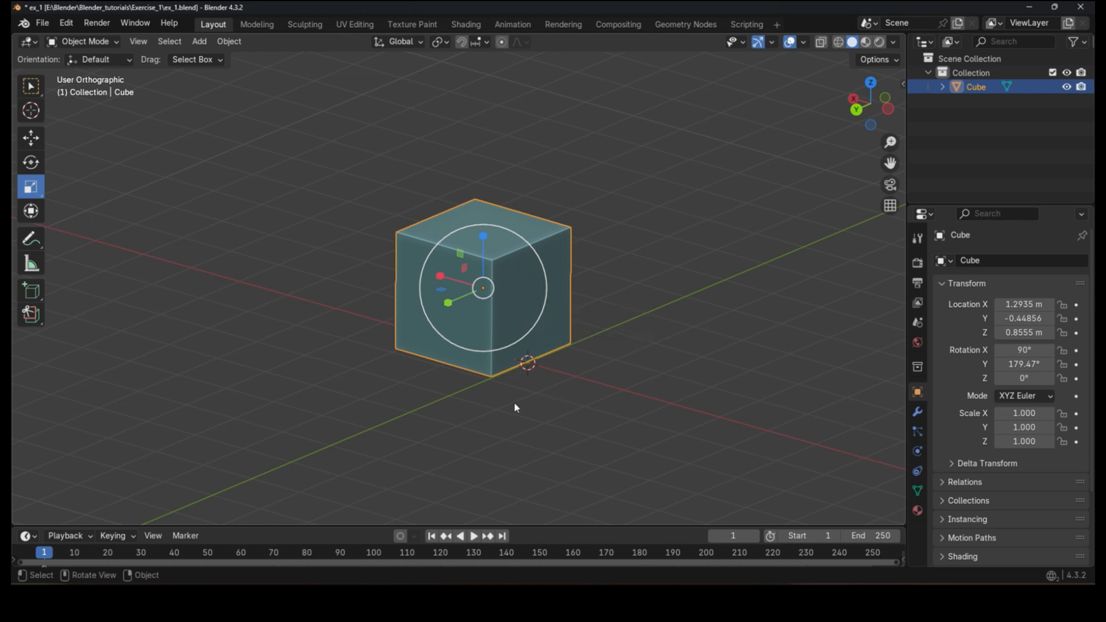
Step: Switch to the back orthographic view and delete the cube
{"action": "middle_click_drag", "start_coordinate": [511, 352], "coordinate": [596, 322]}
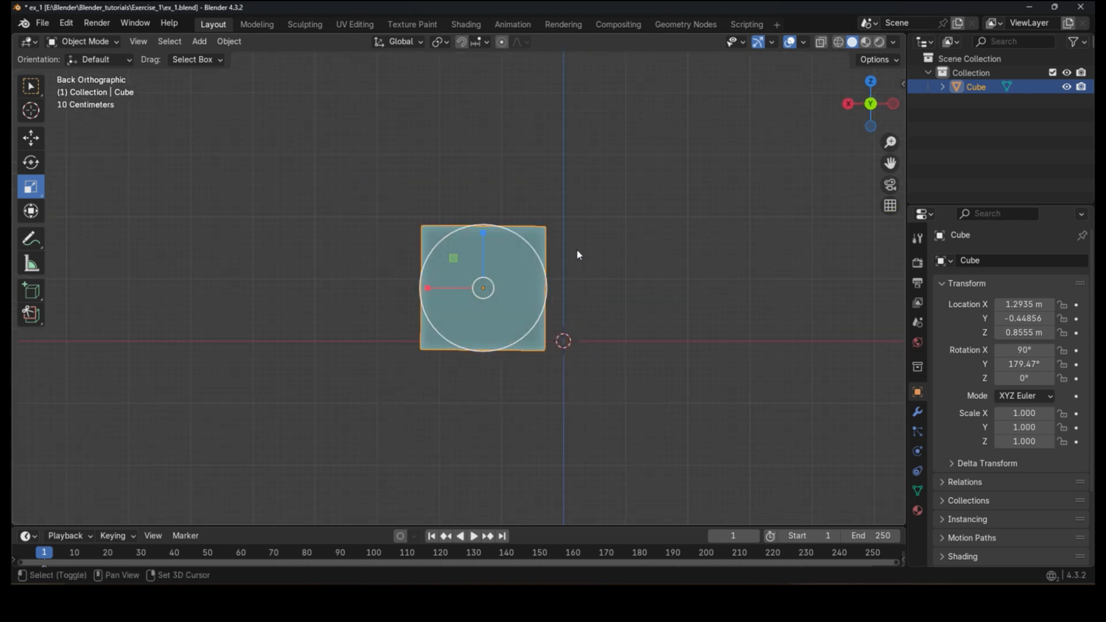
{"action": "middle_click_drag", "start_coordinate": [577, 250], "coordinate": [533, 297], "text": "shift"}
{"action": "scroll", "coordinate": [533, 297], "scroll_direction": "down", "scroll_amount": 1}
{"action": "scroll", "coordinate": [464, 376], "scroll_direction": "up", "scroll_amount": 2}
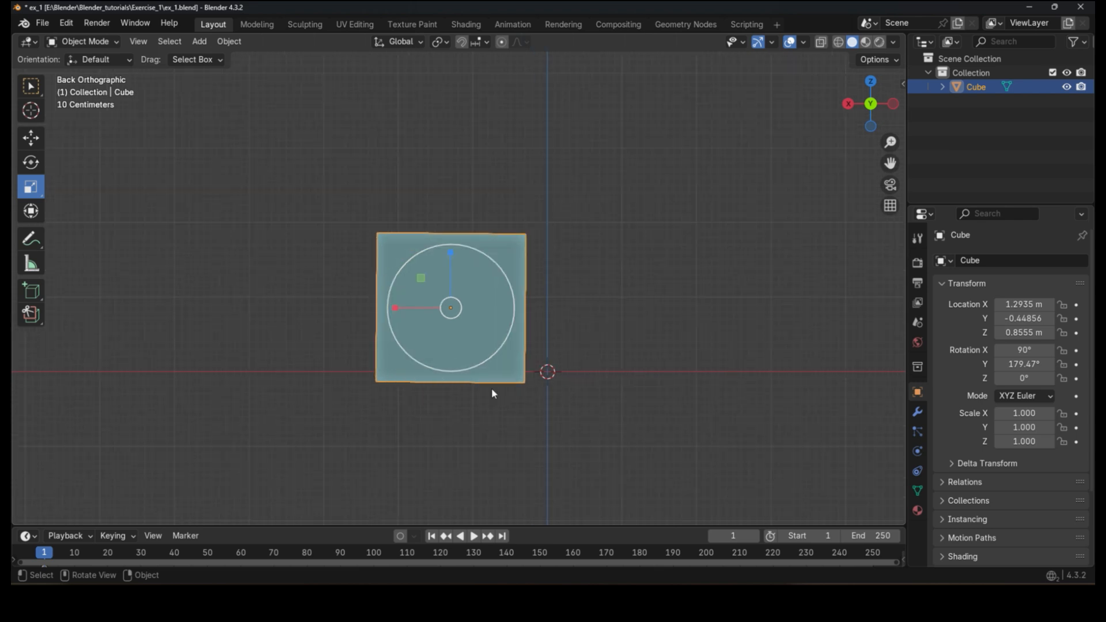
{"action": "middle_click_drag", "start_coordinate": [493, 394], "coordinate": [447, 371], "text": "shift"}
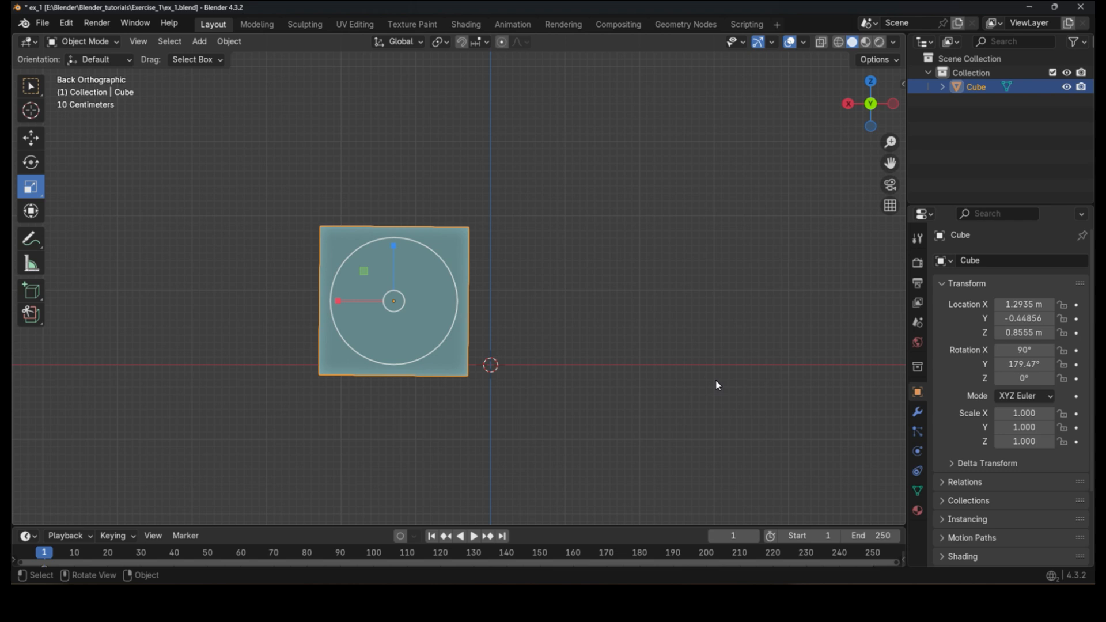
{"action": "key", "text": "x"}
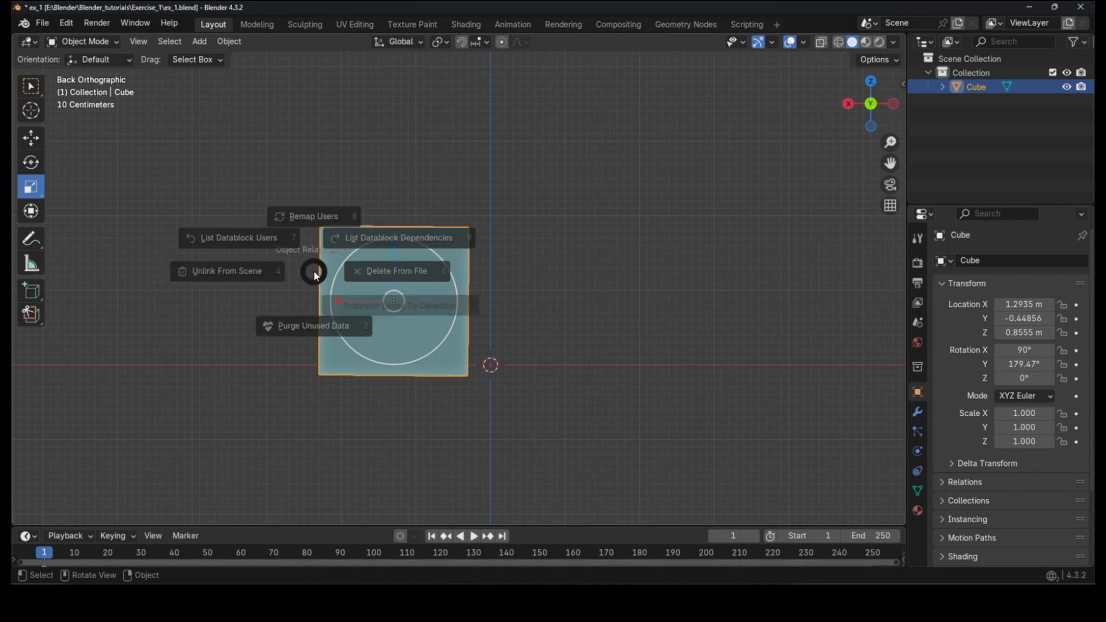
{"action": "left_click", "coordinate": [467, 279]}
Step: Add a new mesh cube at the scene origin
{"action": "left_click", "coordinate": [32, 86]}
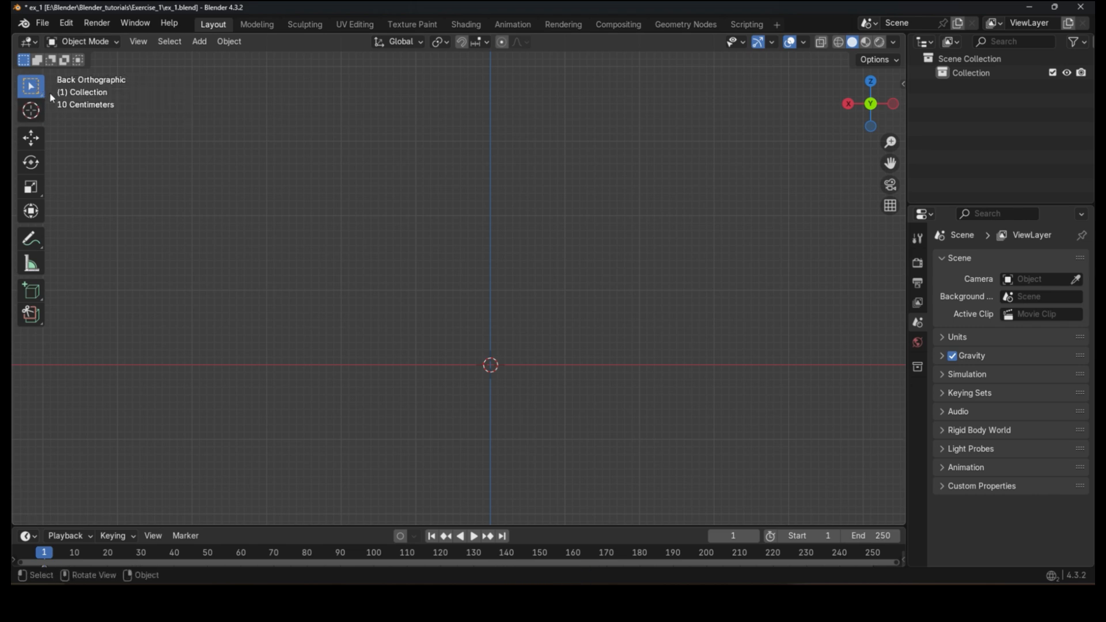
{"action": "left_click_drag", "start_coordinate": [188, 157], "coordinate": [586, 403]}
{"action": "left_click", "coordinate": [195, 41]}
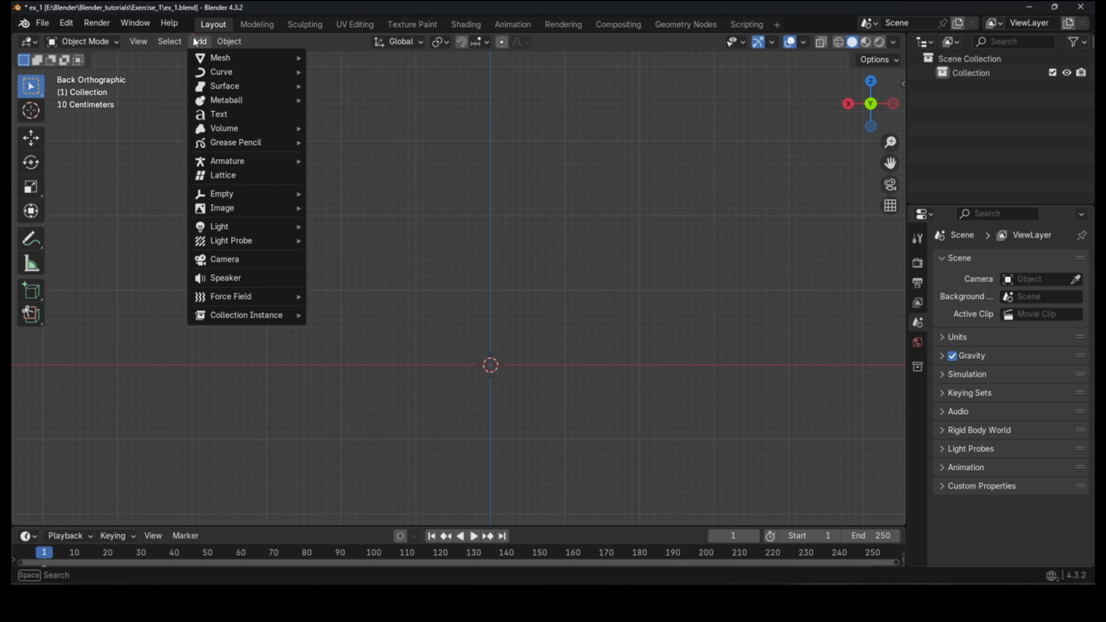
{"action": "mouse_move", "coordinate": [243, 68]}
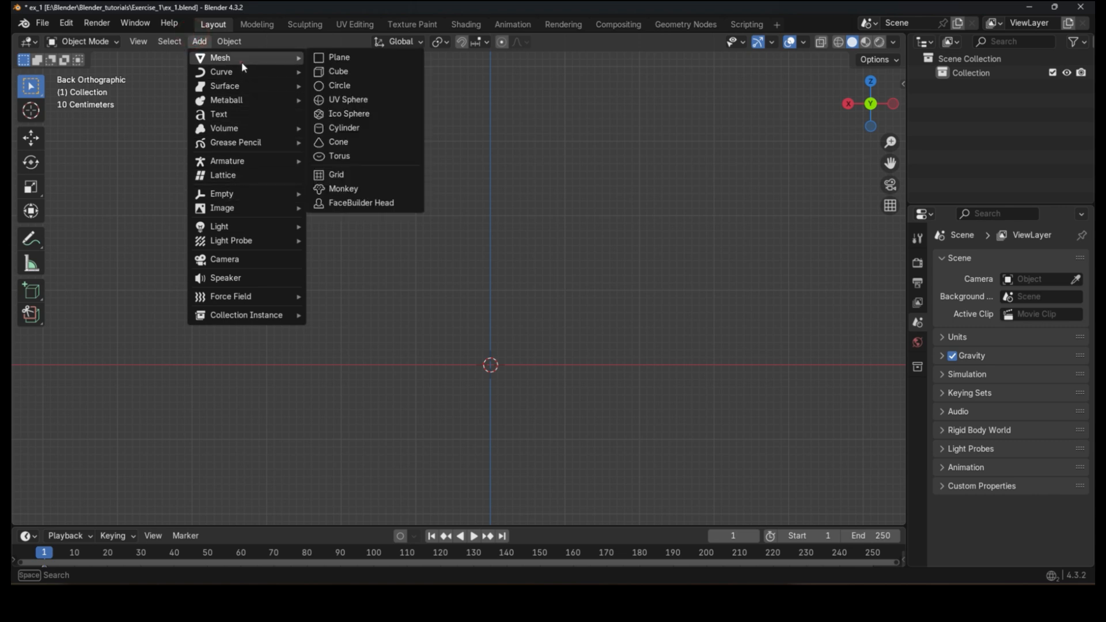
{"action": "left_click", "coordinate": [338, 72]}
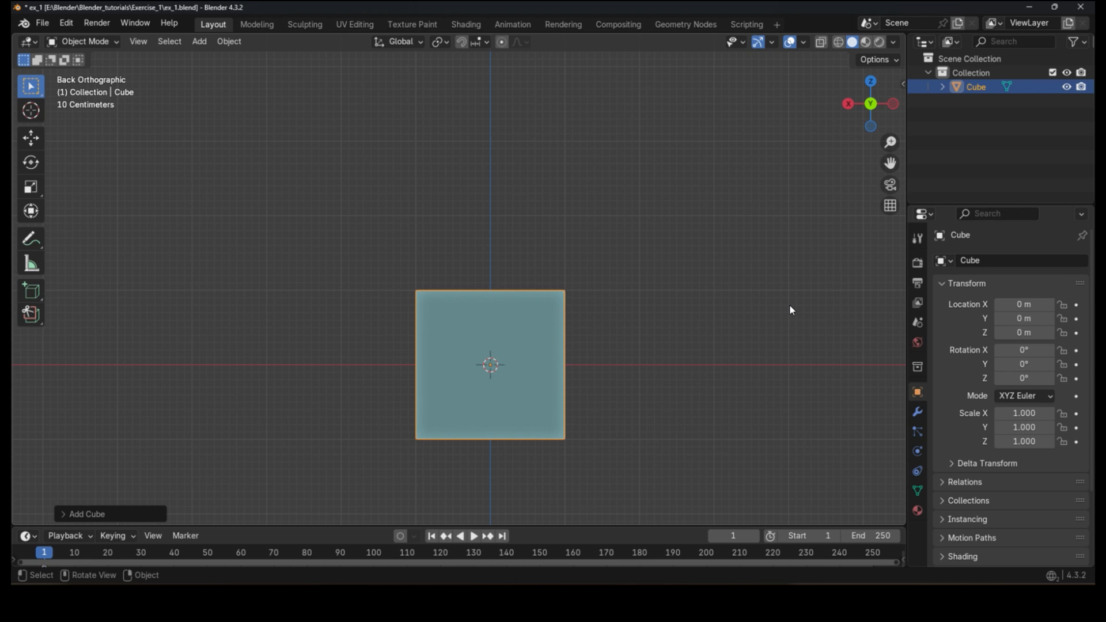
Step: Split the properties area horizontally and widen the right-hand panels
{"action": "right_click", "coordinate": [998, 211]}
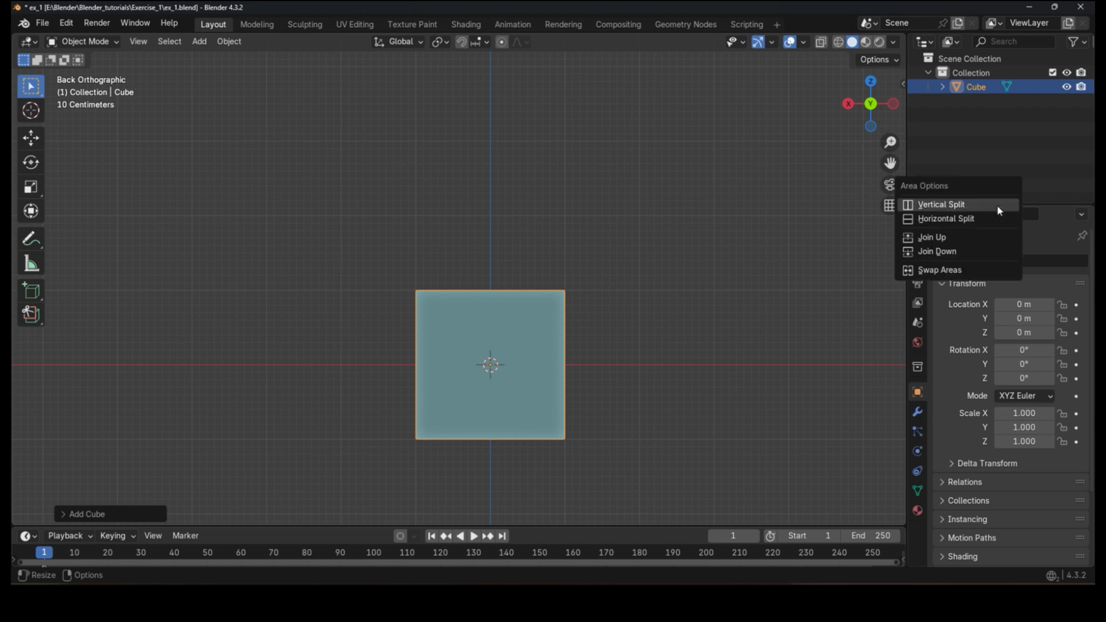
{"action": "left_click", "coordinate": [981, 218]}
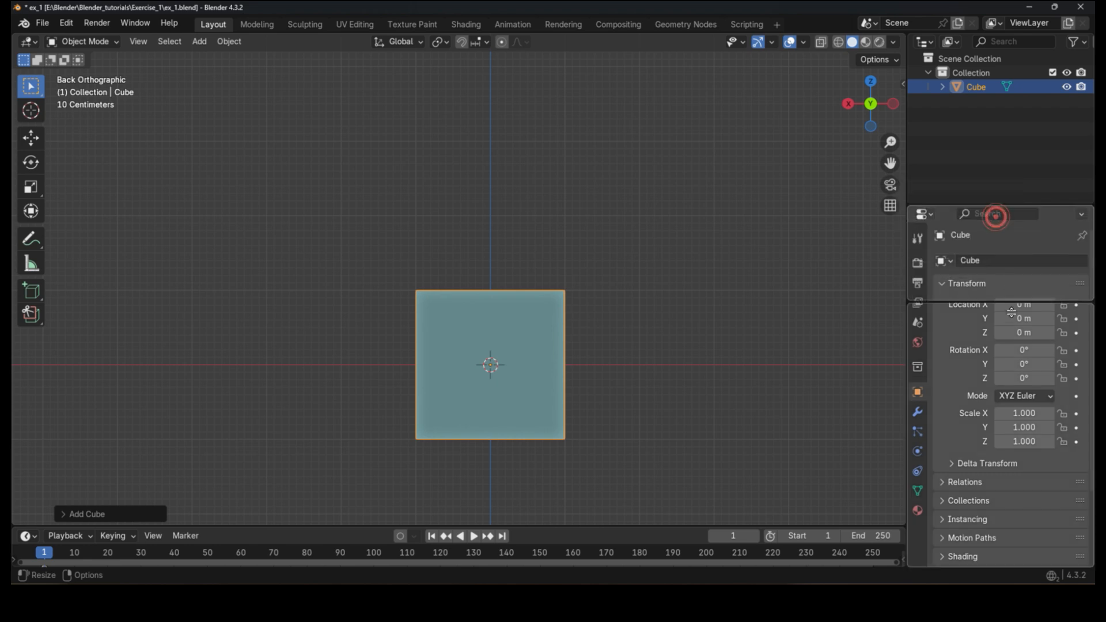
{"action": "left_click", "coordinate": [1012, 375]}
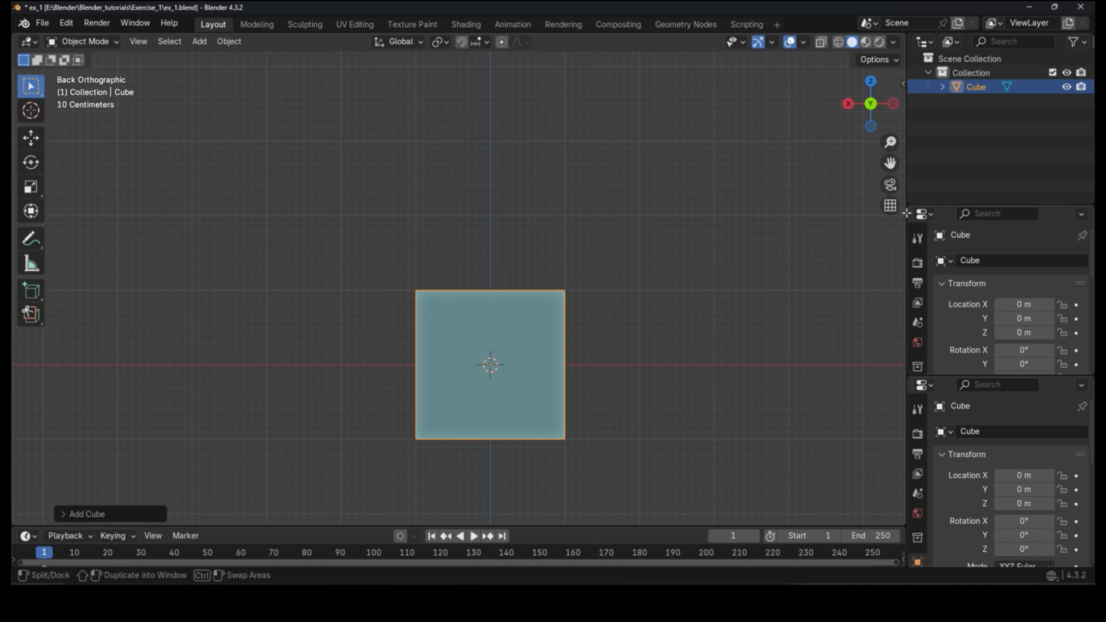
{"action": "left_click_drag", "start_coordinate": [907, 213], "coordinate": [734, 215]}
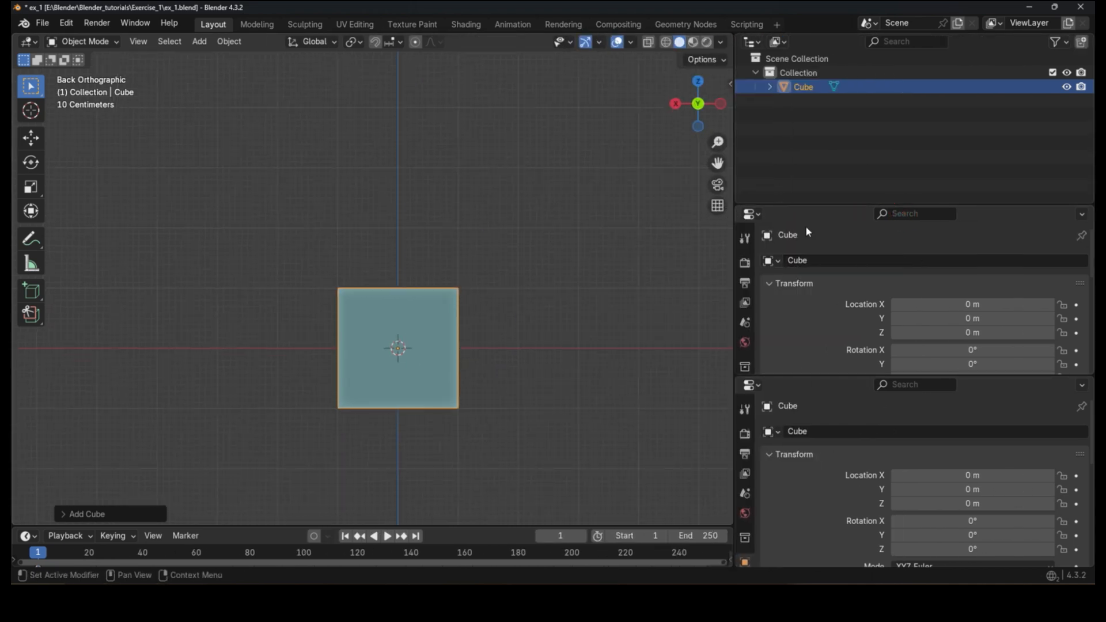
Step: Turn the upper split area into an Image Editor and open the ref.jpg chair reference
{"action": "left_click", "coordinate": [751, 214]}
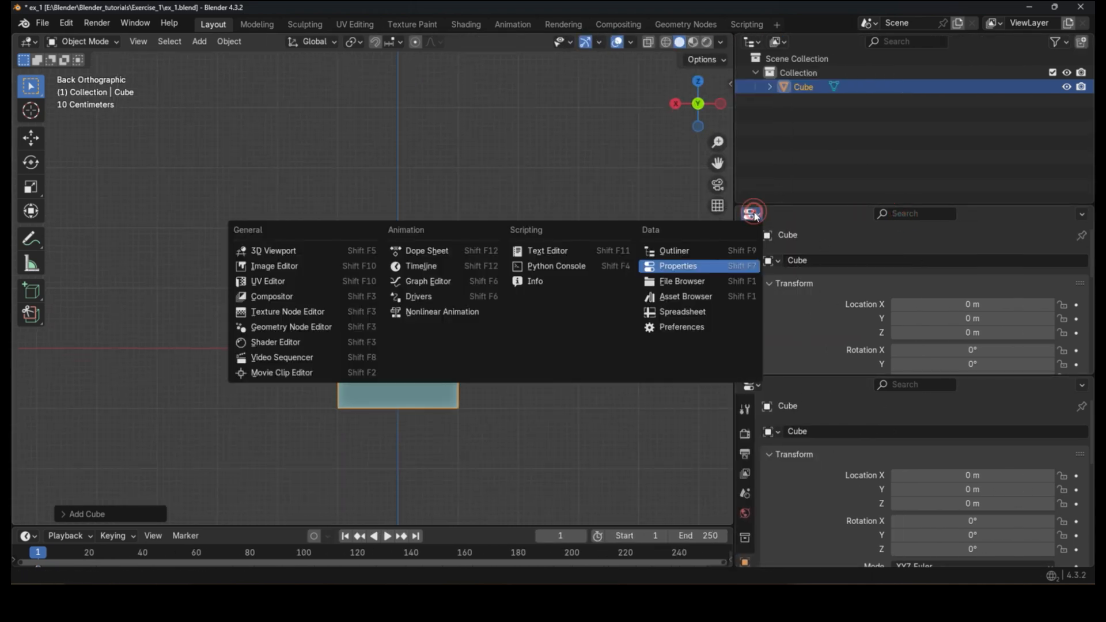
{"action": "left_click", "coordinate": [303, 265]}
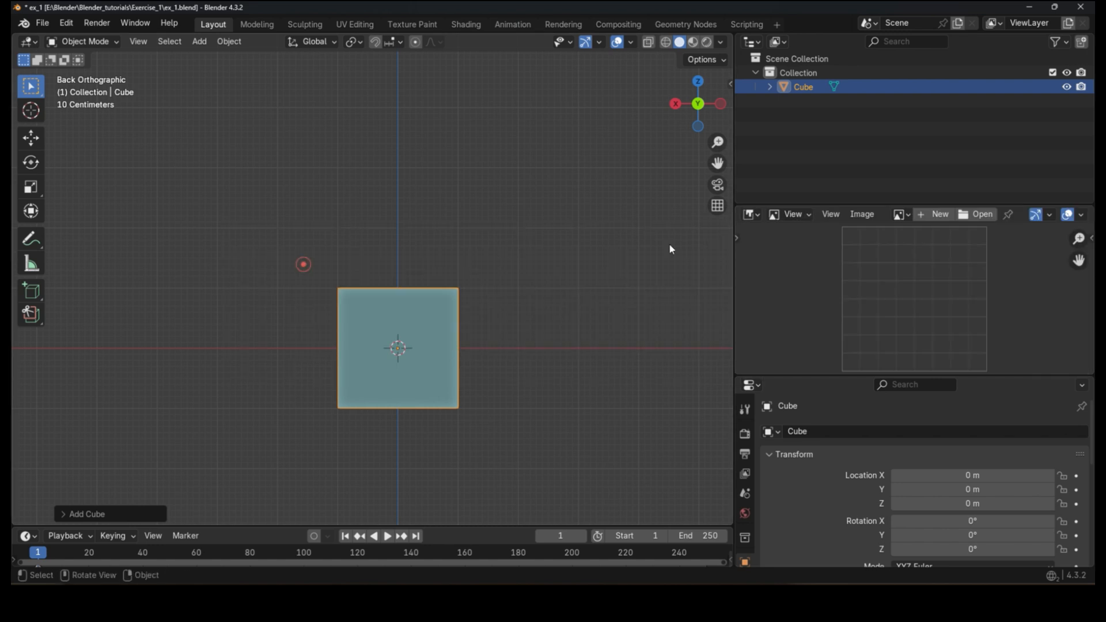
{"action": "left_click", "coordinate": [971, 214]}
{"action": "double_click", "coordinate": [329, 204]}
{"action": "left_click_drag", "start_coordinate": [890, 207], "coordinate": [889, 130]}
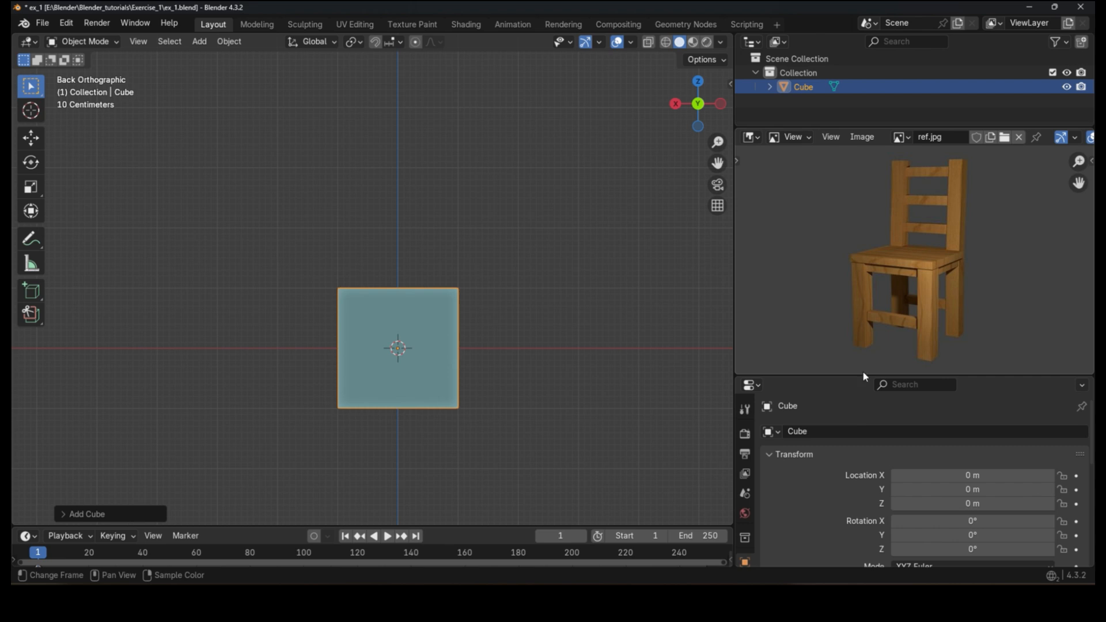
Step: Enlarge the image area, frame the chair reference, and draw a line along the chair seat
{"action": "left_click_drag", "start_coordinate": [862, 376], "coordinate": [869, 425]}
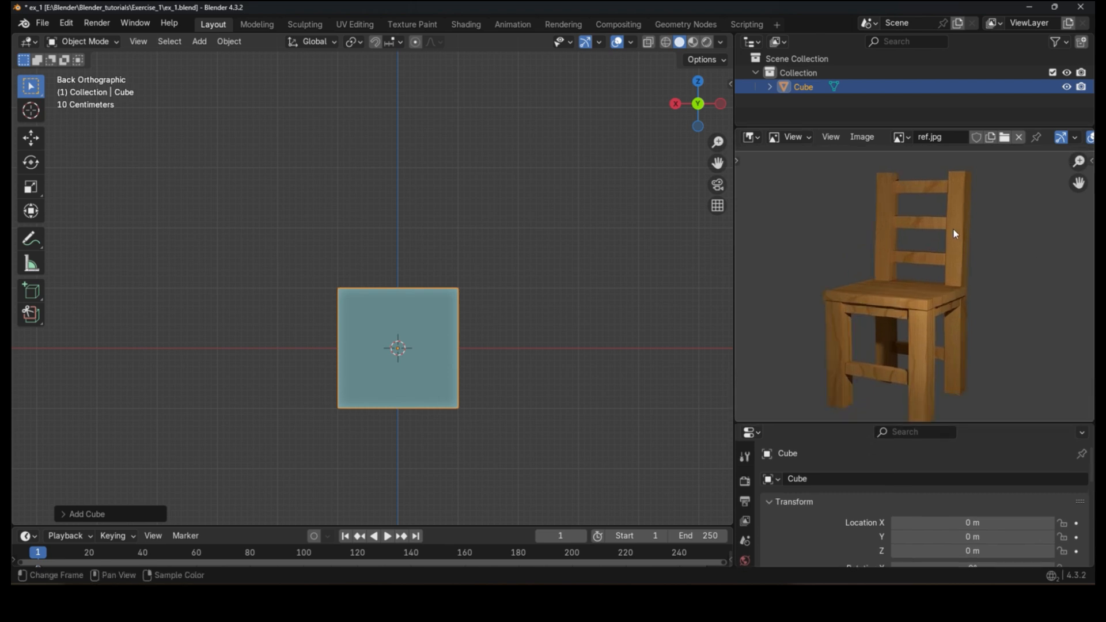
{"action": "scroll", "coordinate": [899, 311], "scroll_direction": "up", "scroll_amount": 3}
{"action": "middle_click_drag", "start_coordinate": [884, 357], "coordinate": [880, 307]}
{"action": "scroll", "coordinate": [880, 307], "scroll_direction": "down", "scroll_amount": 2}
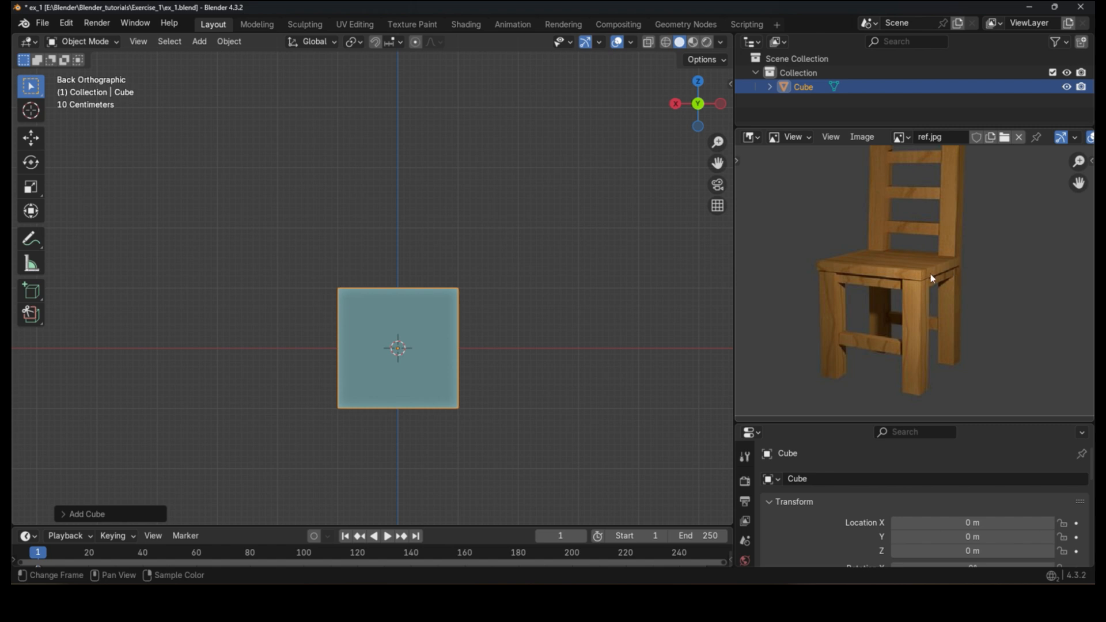
{"action": "scroll", "coordinate": [921, 281], "scroll_direction": "up", "scroll_amount": 1}
{"action": "scroll", "coordinate": [921, 280], "scroll_direction": "down", "scroll_amount": 1}
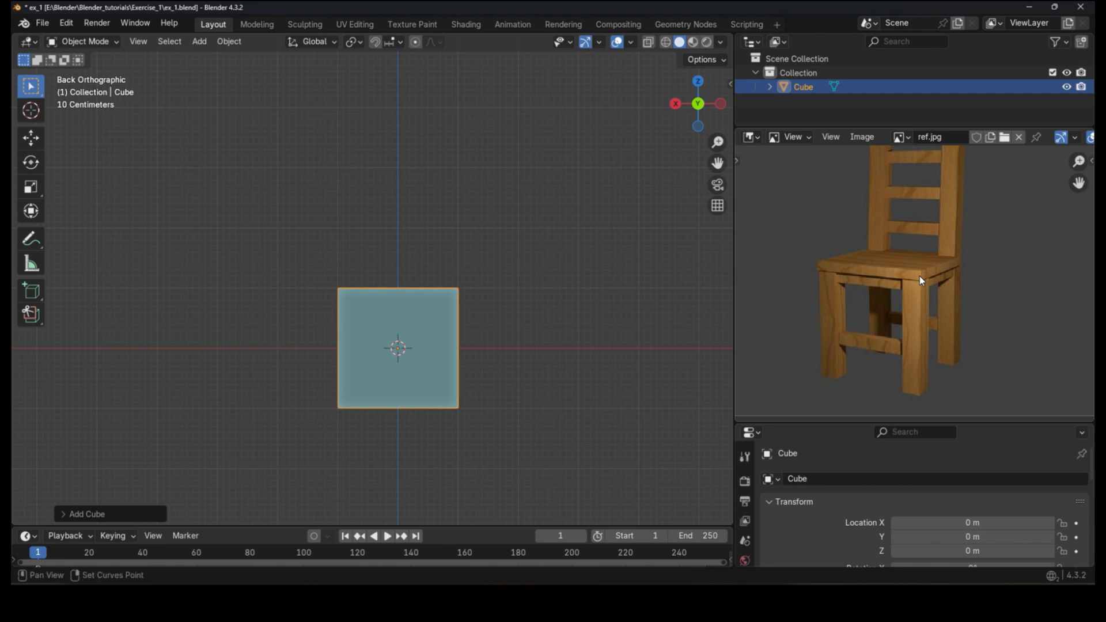
{"action": "middle_click_drag", "start_coordinate": [920, 281], "coordinate": [872, 318]}
{"action": "mouse_move", "coordinate": [765, 322]}
{"action": "left_mouse_down"}
{"action": "mouse_move", "coordinate": [891, 320]}
{"action": "mouse_move", "coordinate": [907, 307]}
{"action": "mouse_move", "coordinate": [821, 298]}
{"action": "left_mouse_up"}
Step: Try moving the cube and scaling it along Z, cancelling both
{"action": "middle_click_drag", "start_coordinate": [427, 331], "coordinate": [518, 348], "text": "shift"}
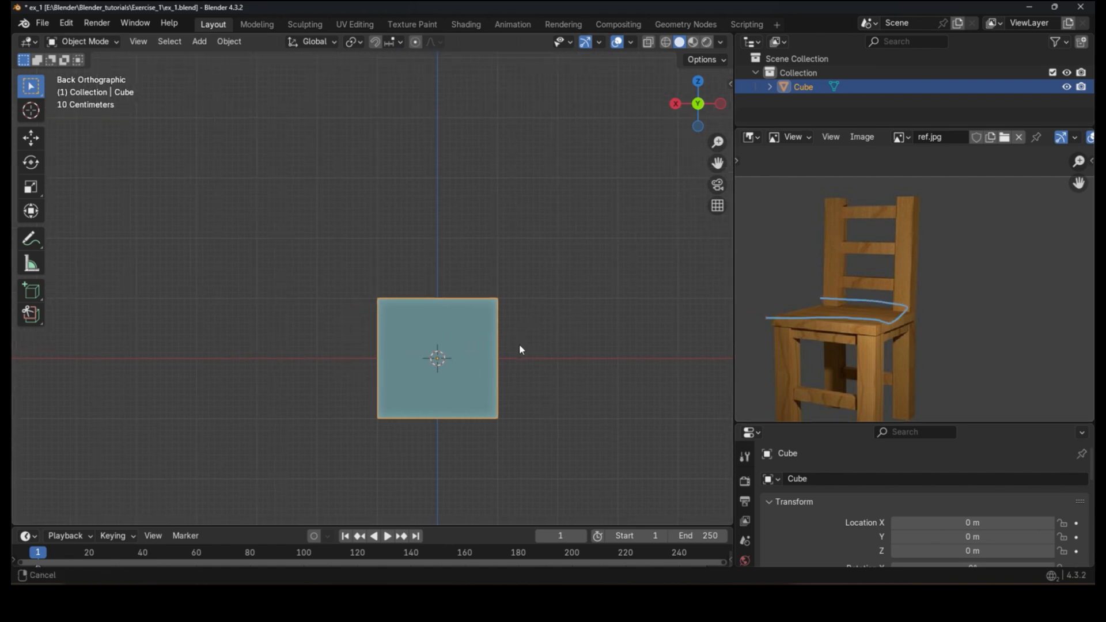
{"action": "key", "text": "g"}
{"action": "key", "text": "Escape"}
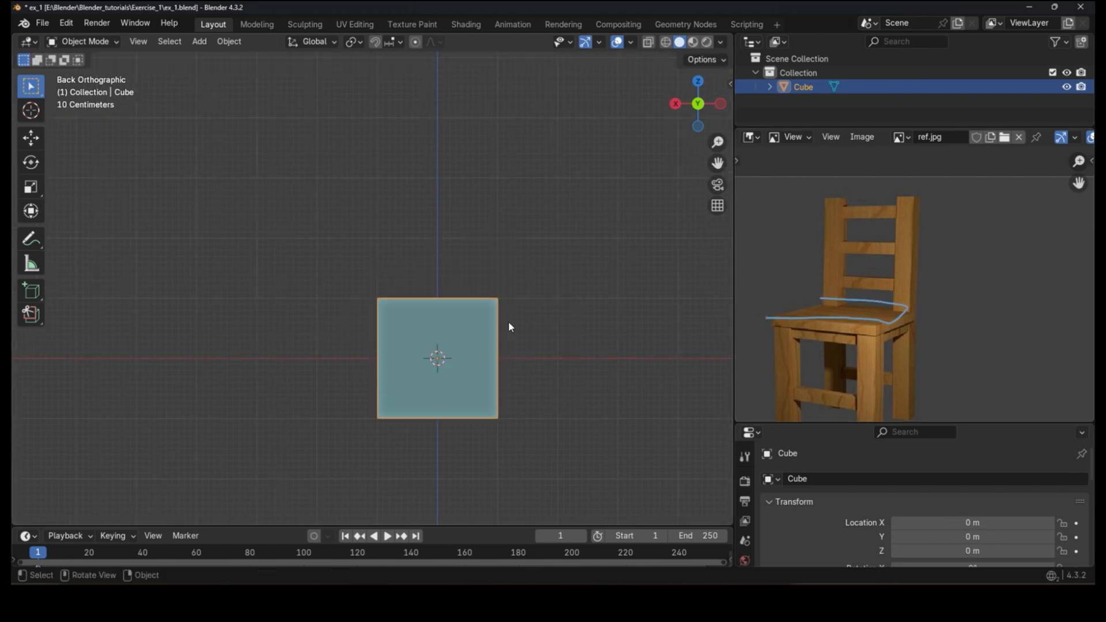
{"action": "key", "text": "s"}
{"action": "key", "text": "z"}
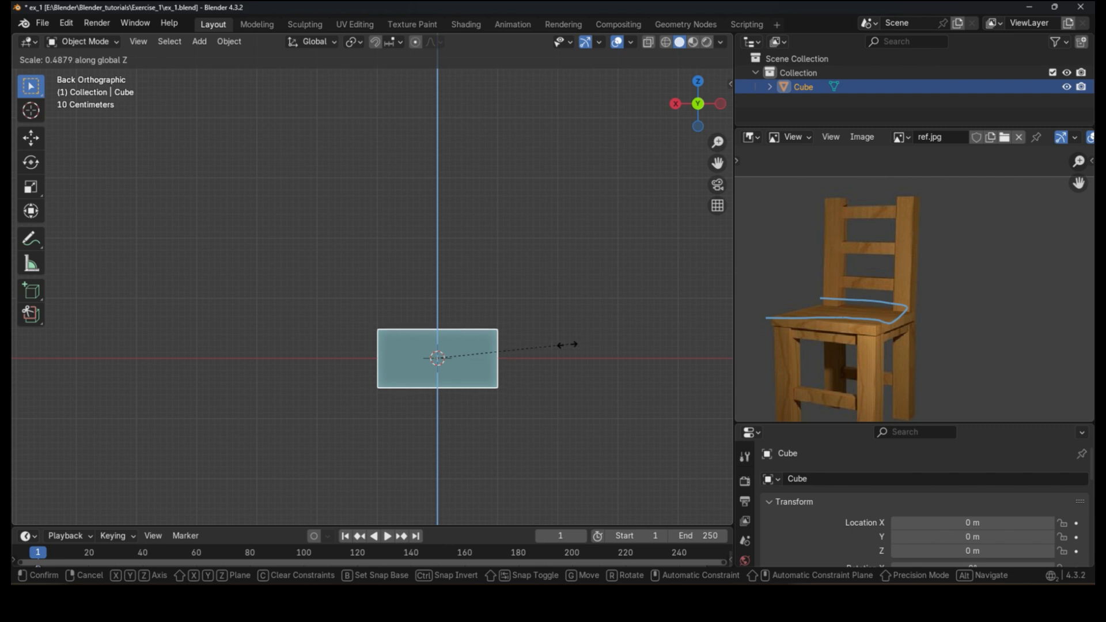
{"action": "key", "text": "Escape"}
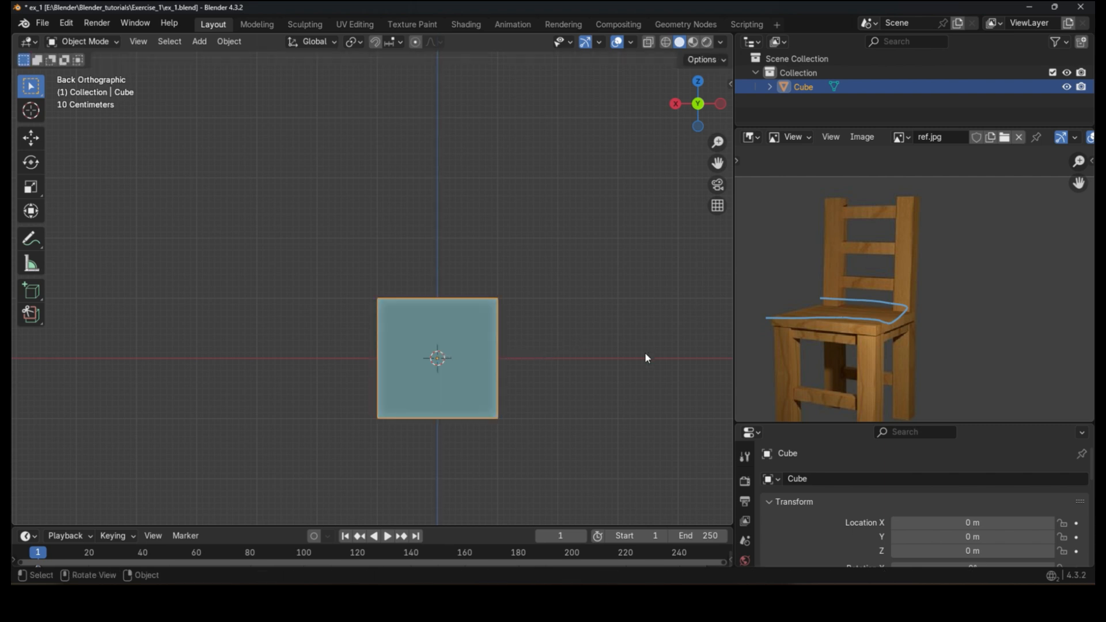
Step: Flatten the cube along Z to a scale of about 0.09 to form a seat
{"action": "key", "text": "s"}
{"action": "key", "text": "z"}
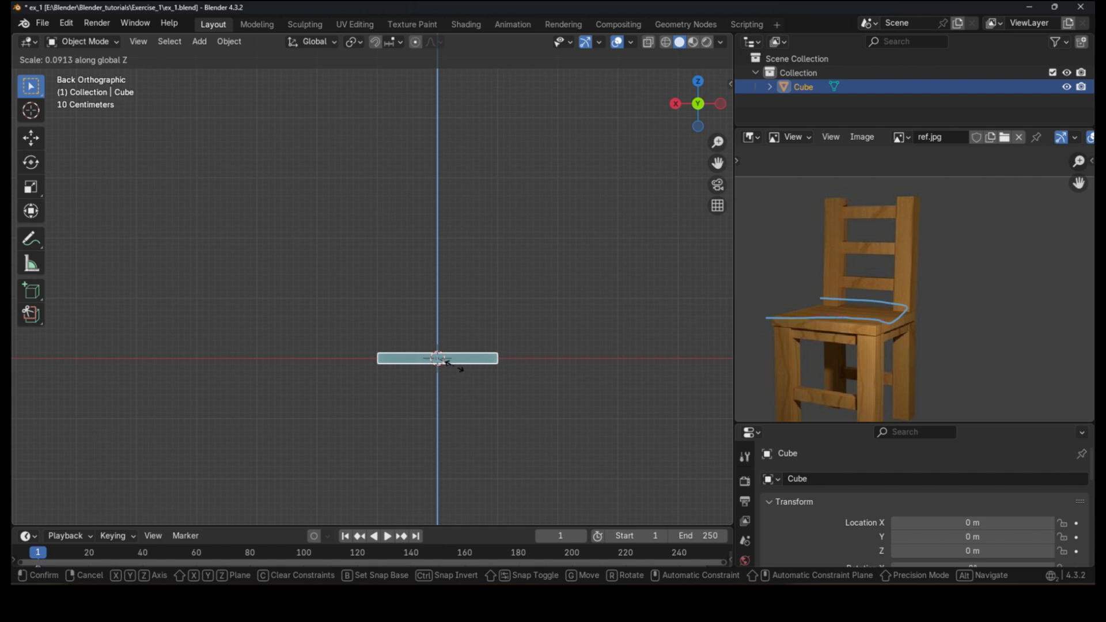
{"action": "left_click", "coordinate": [449, 361]}
Step: Raise the flattened seat along Z to a height of about 2.09 m
{"action": "scroll", "coordinate": [469, 356], "scroll_direction": "up", "scroll_amount": 1}
{"action": "key", "text": "g"}
{"action": "key", "text": "z"}
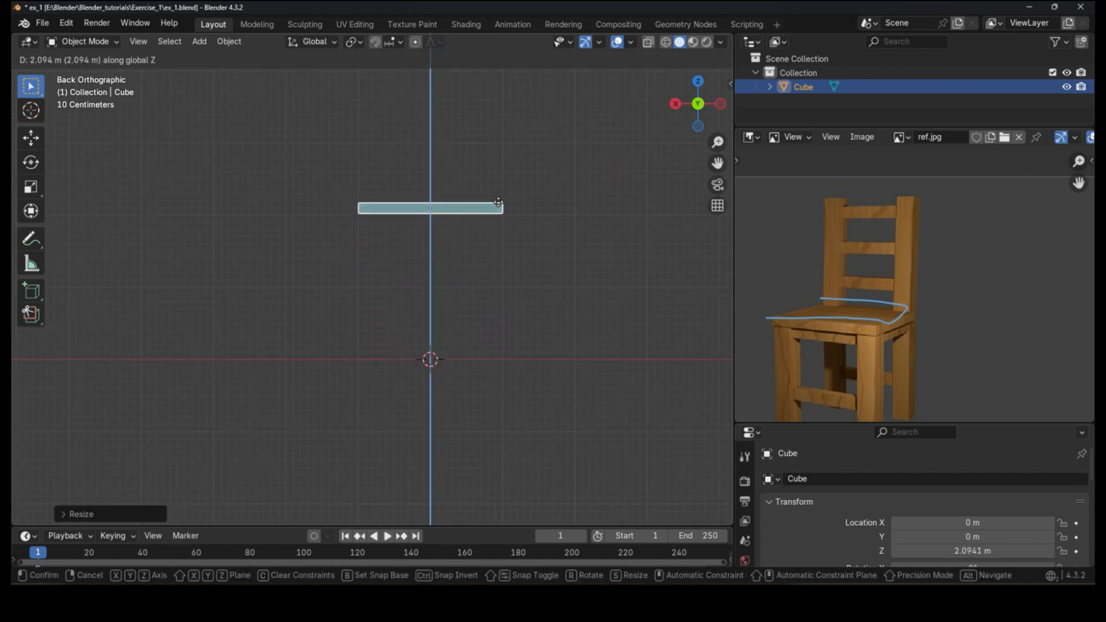
{"action": "left_click", "coordinate": [499, 206]}
Step: Draw annotation strokes around the seat sketching the outline of the chair's legs and back
{"action": "middle_click_drag", "start_coordinate": [407, 323], "coordinate": [394, 338]}
{"action": "key", "text": "d"}
{"action": "mouse_move", "coordinate": [354, 348]}
{"action": "left_mouse_down"}
{"action": "mouse_move", "coordinate": [520, 348]}
{"action": "mouse_move", "coordinate": [381, 424]}
{"action": "mouse_move", "coordinate": [394, 402]}
{"action": "left_mouse_up"}
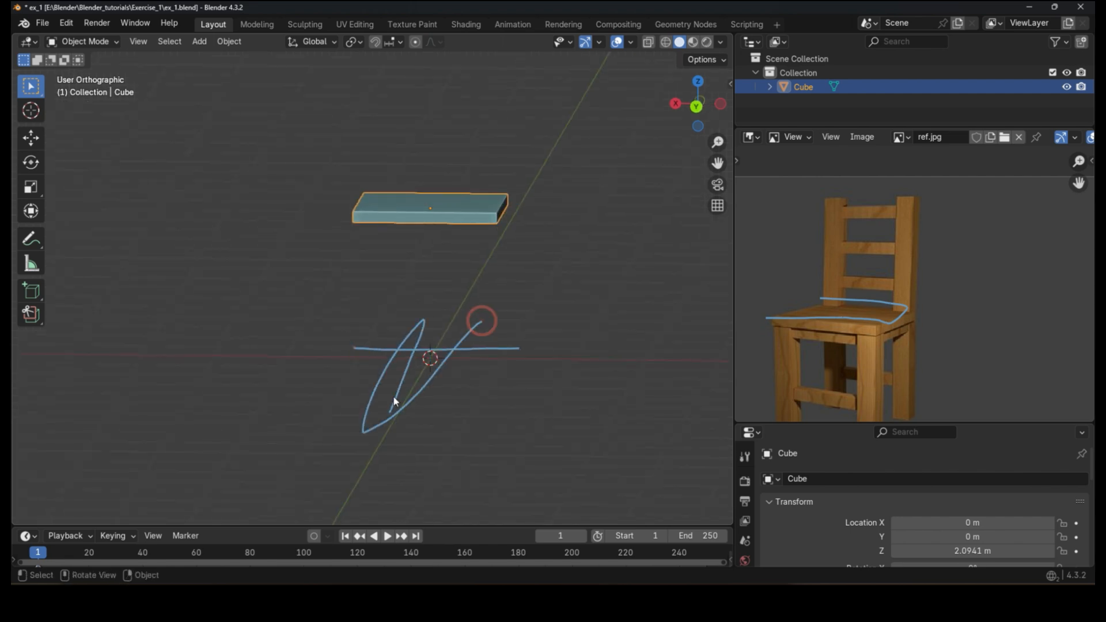
{"action": "key", "text": "d"}
{"action": "mouse_move", "coordinate": [355, 435]}
{"action": "right_mouse_down"}
{"action": "mouse_move", "coordinate": [368, 420]}
{"action": "mouse_move", "coordinate": [330, 313]}
{"action": "mouse_move", "coordinate": [362, 385]}
{"action": "mouse_move", "coordinate": [498, 321]}
{"action": "mouse_move", "coordinate": [486, 360]}
{"action": "right_mouse_up"}
{"action": "mouse_move", "coordinate": [486, 361]}
{"action": "middle_mouse_down"}
{"action": "mouse_move", "coordinate": [451, 353]}
{"action": "mouse_move", "coordinate": [395, 257]}
{"action": "middle_mouse_up"}
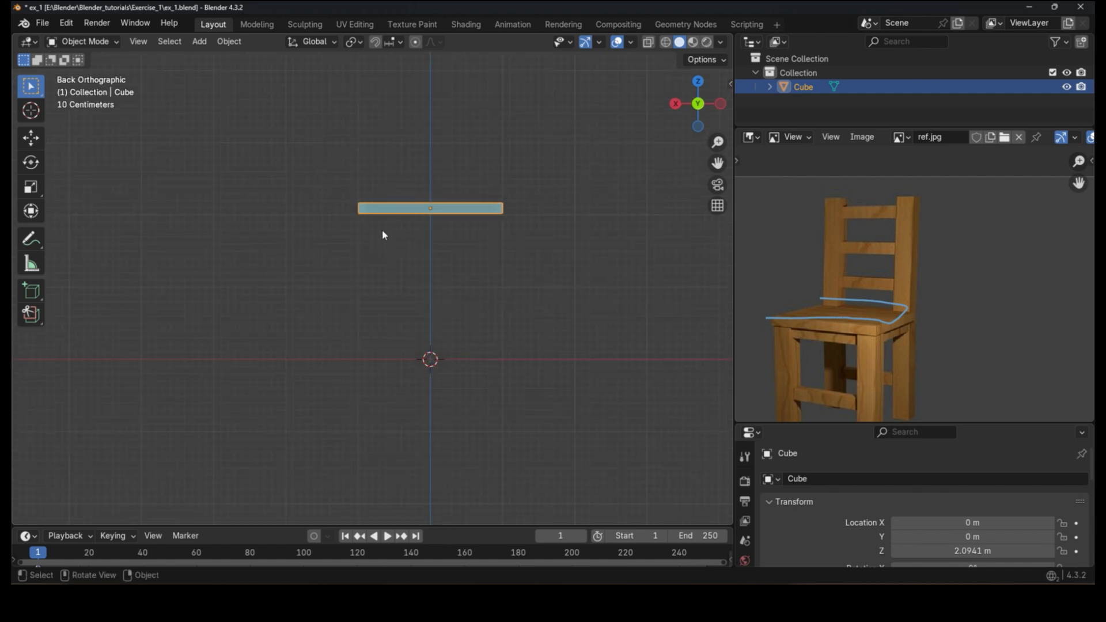
{"action": "left_click_drag", "start_coordinate": [387, 207], "coordinate": [392, 352]}
{"action": "mouse_move", "coordinate": [386, 373]}
{"action": "right_mouse_down"}
{"action": "mouse_move", "coordinate": [388, 163]}
{"action": "mouse_move", "coordinate": [349, 213]}
{"action": "right_mouse_up"}
{"action": "middle_click_drag", "start_coordinate": [516, 218], "coordinate": [510, 268], "text": "shift"}
{"action": "middle_click_drag", "start_coordinate": [499, 306], "coordinate": [518, 223], "text": "shift"}
{"action": "scroll", "coordinate": [481, 252], "scroll_direction": "down", "scroll_amount": 1}
{"action": "mouse_move", "coordinate": [385, 157]}
{"action": "left_mouse_down"}
{"action": "mouse_move", "coordinate": [527, 251]}
{"action": "mouse_move", "coordinate": [529, 299]}
{"action": "mouse_move", "coordinate": [362, 229]}
{"action": "left_mouse_up"}
{"action": "right_click_drag", "start_coordinate": [366, 185], "coordinate": [502, 148]}
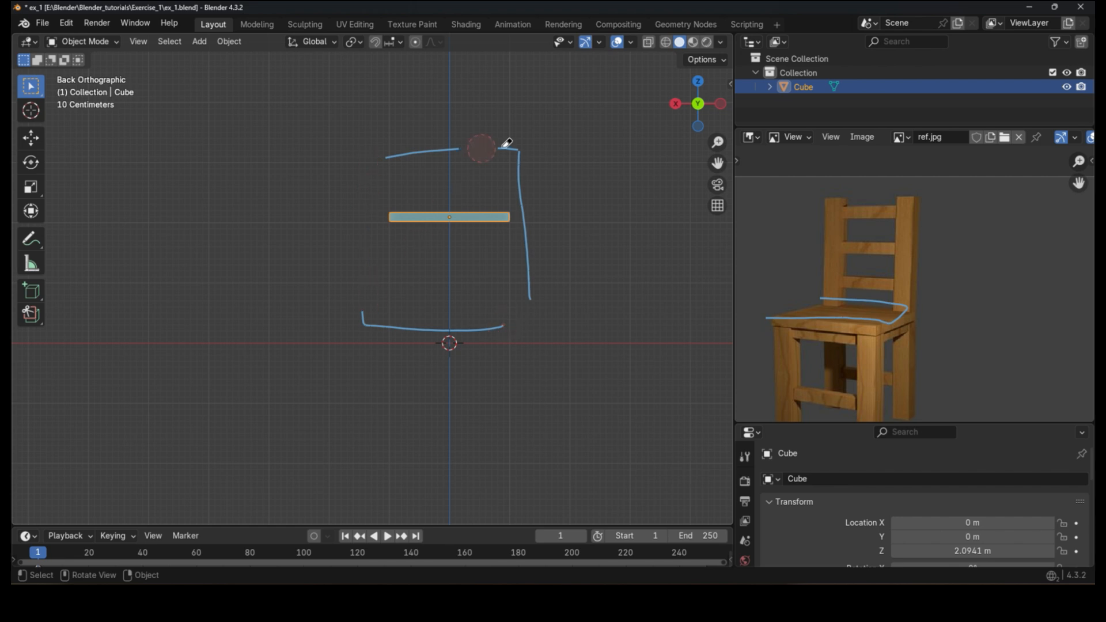
Step: Erase the annotation strokes from the viewport and from the reference image, then reselect the seat
{"action": "key", "text": "alt+a"}
{"action": "left_click", "coordinate": [717, 205]}
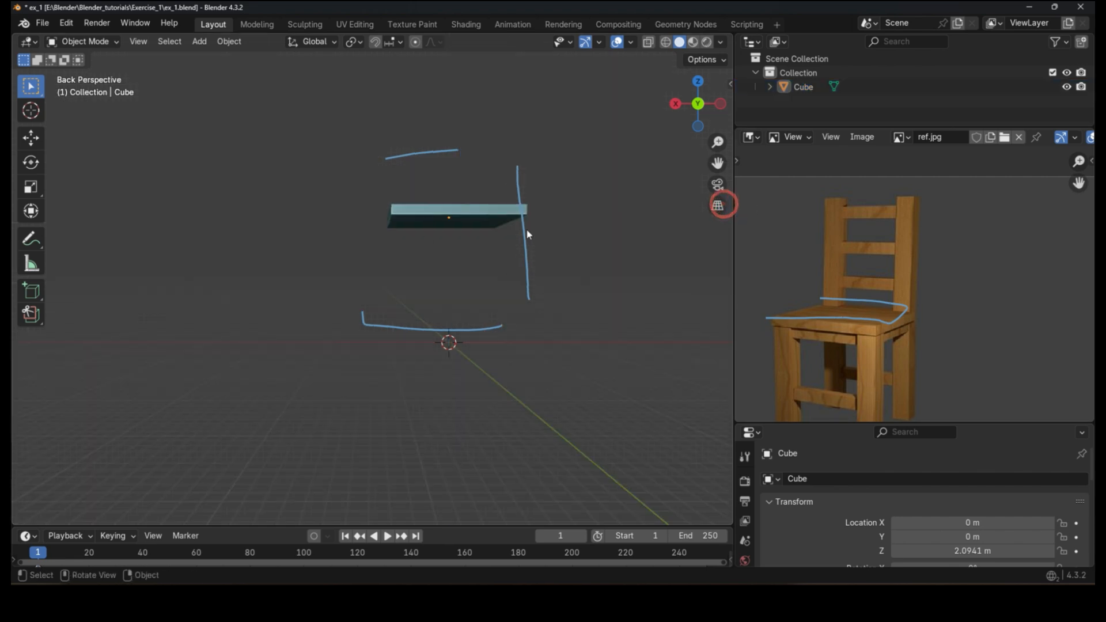
{"action": "left_click", "coordinate": [717, 206]}
{"action": "mouse_move", "coordinate": [528, 314]}
{"action": "right_mouse_down"}
{"action": "mouse_move", "coordinate": [530, 261]}
{"action": "mouse_move", "coordinate": [511, 225]}
{"action": "mouse_move", "coordinate": [602, 310]}
{"action": "mouse_move", "coordinate": [428, 157]}
{"action": "mouse_move", "coordinate": [440, 218]}
{"action": "right_mouse_up"}
{"action": "right_click_drag", "start_coordinate": [777, 314], "coordinate": [900, 316]}
{"action": "left_click", "coordinate": [504, 217]}
{"action": "scroll", "coordinate": [503, 219], "scroll_direction": "up", "scroll_amount": 4}
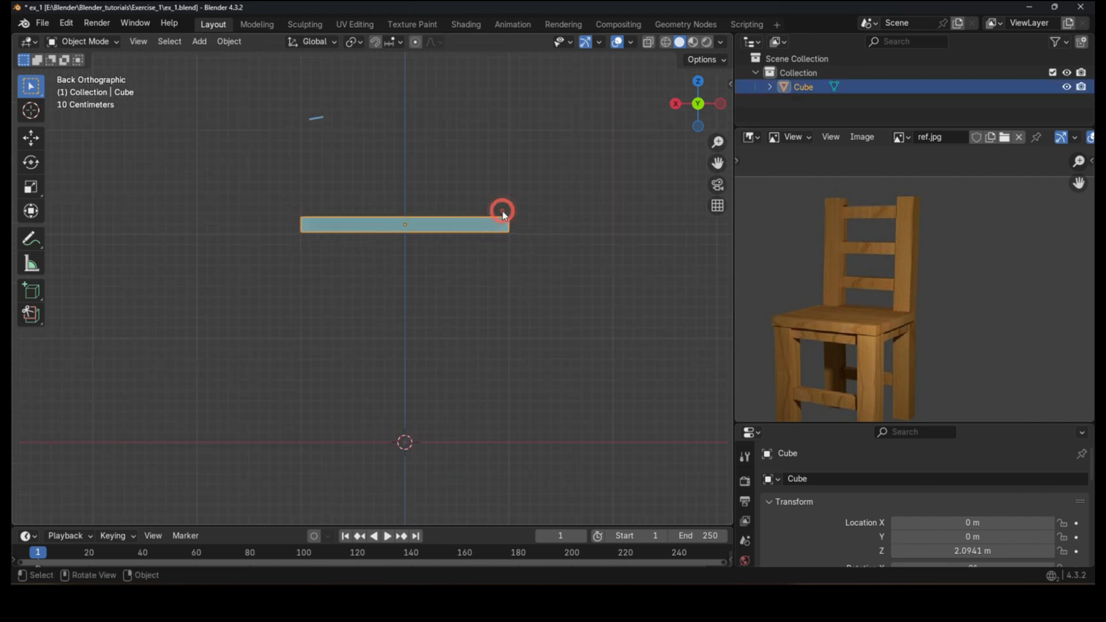
{"action": "scroll", "coordinate": [501, 235], "scroll_direction": "down", "scroll_amount": 2}
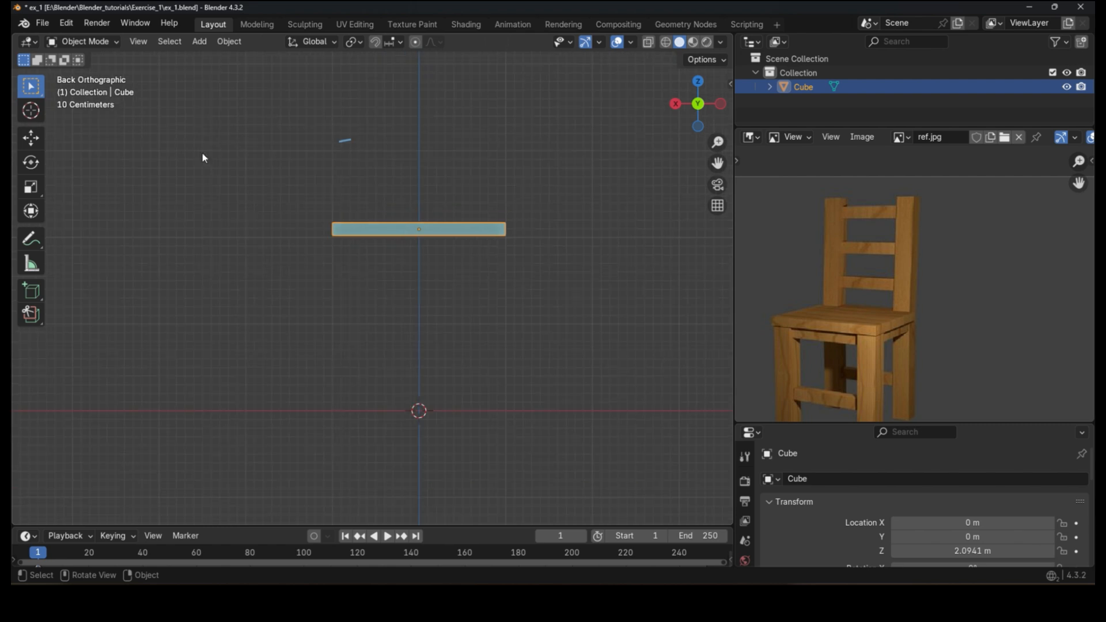
{"action": "left_click", "coordinate": [199, 42]}
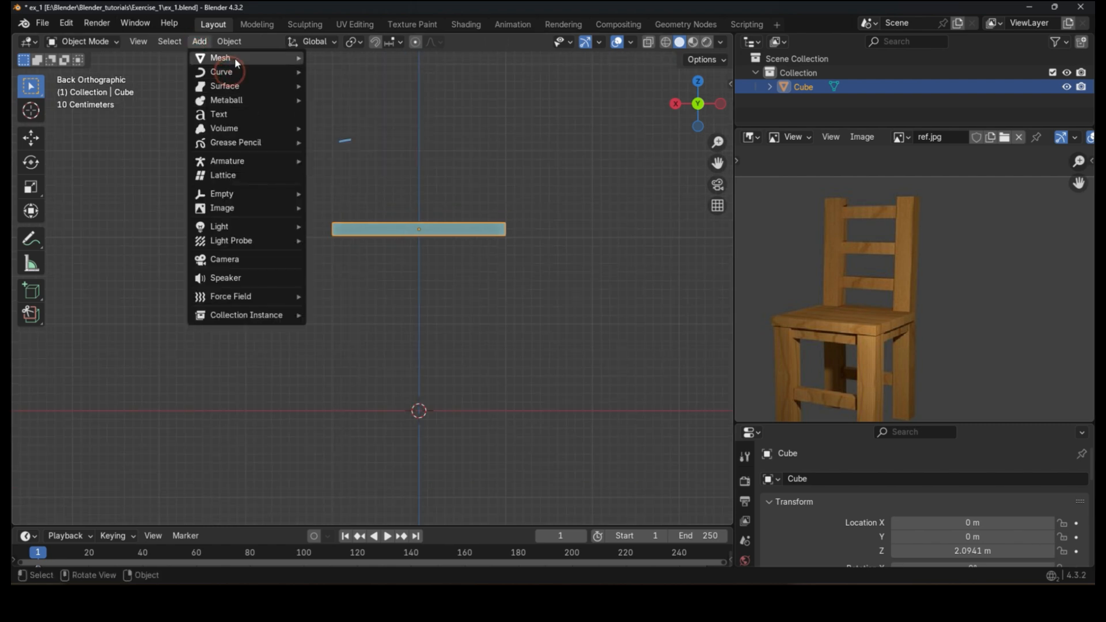
{"action": "mouse_move", "coordinate": [236, 72]}
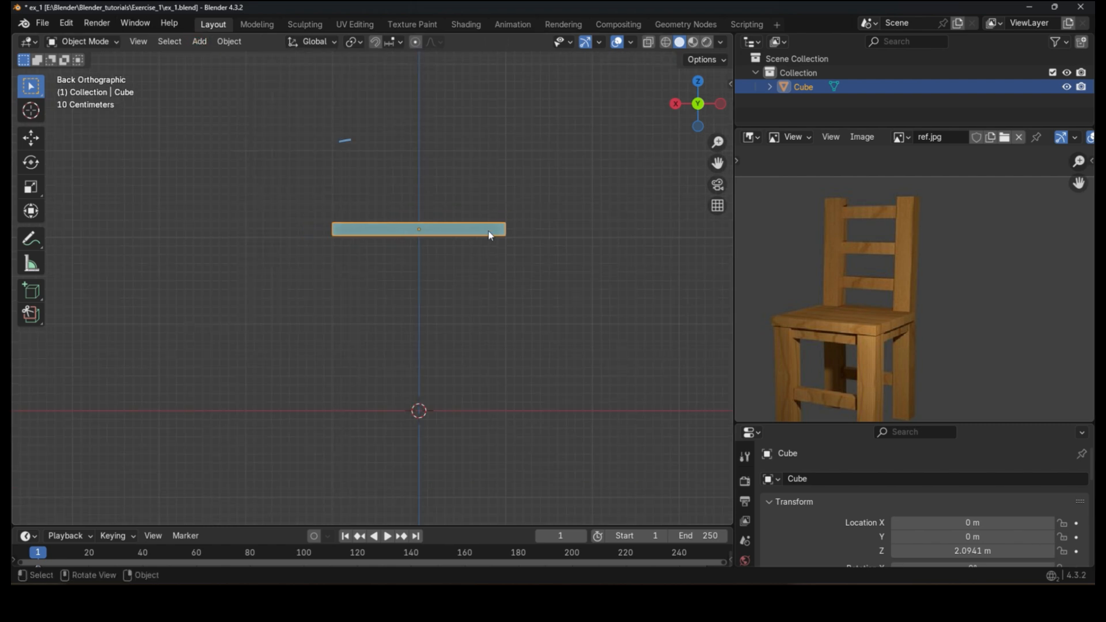
{"action": "key", "text": "g"}
{"action": "right_click", "coordinate": [441, 177]}
{"action": "key", "text": "shift+d"}
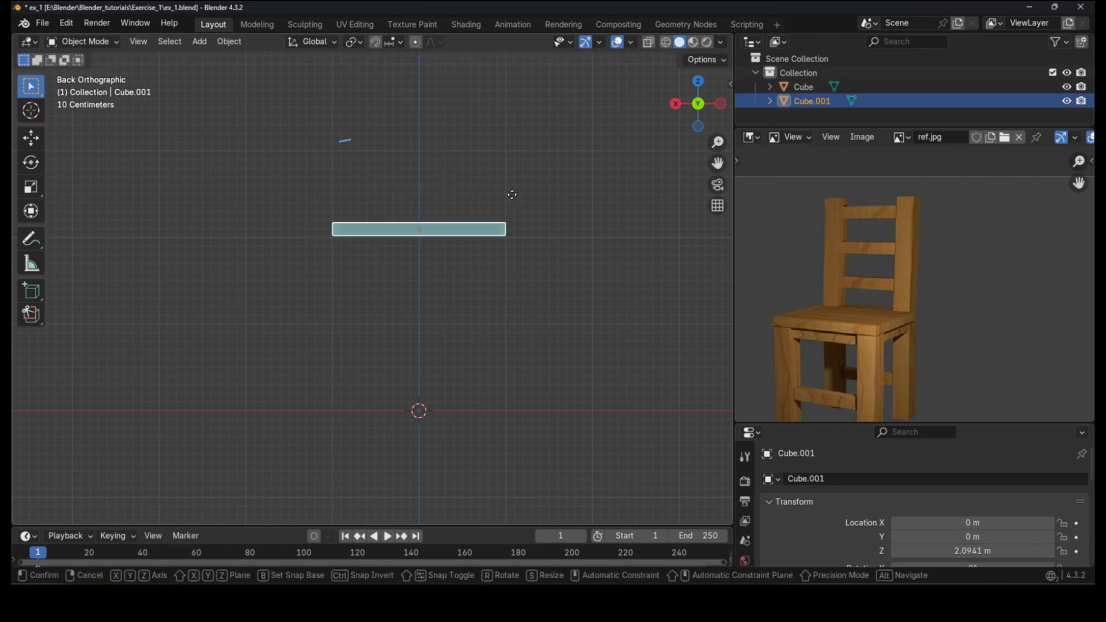
{"action": "key", "text": "Escape"}
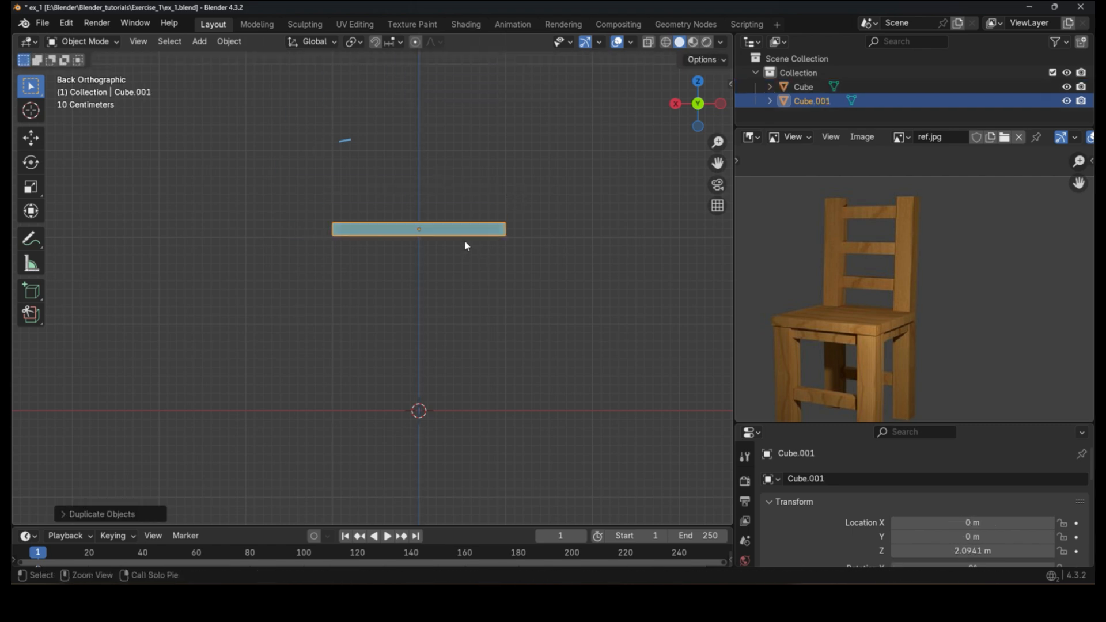
{"action": "key", "text": "ctrl+z"}
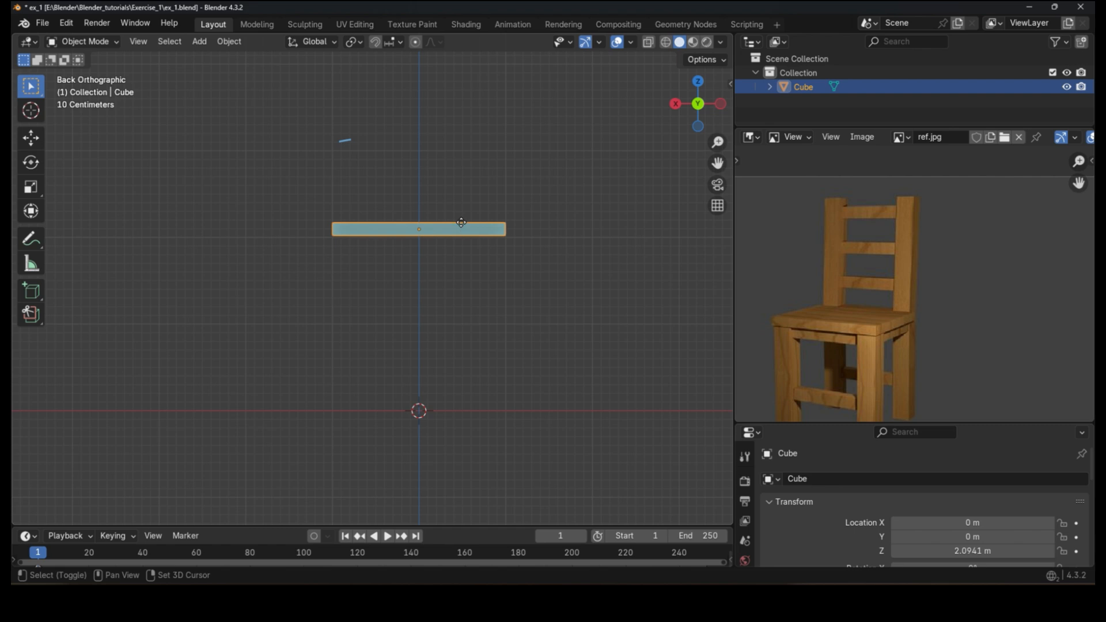
Step: Duplicate the seat in place to start a leg
{"action": "key", "text": "shift+d"}
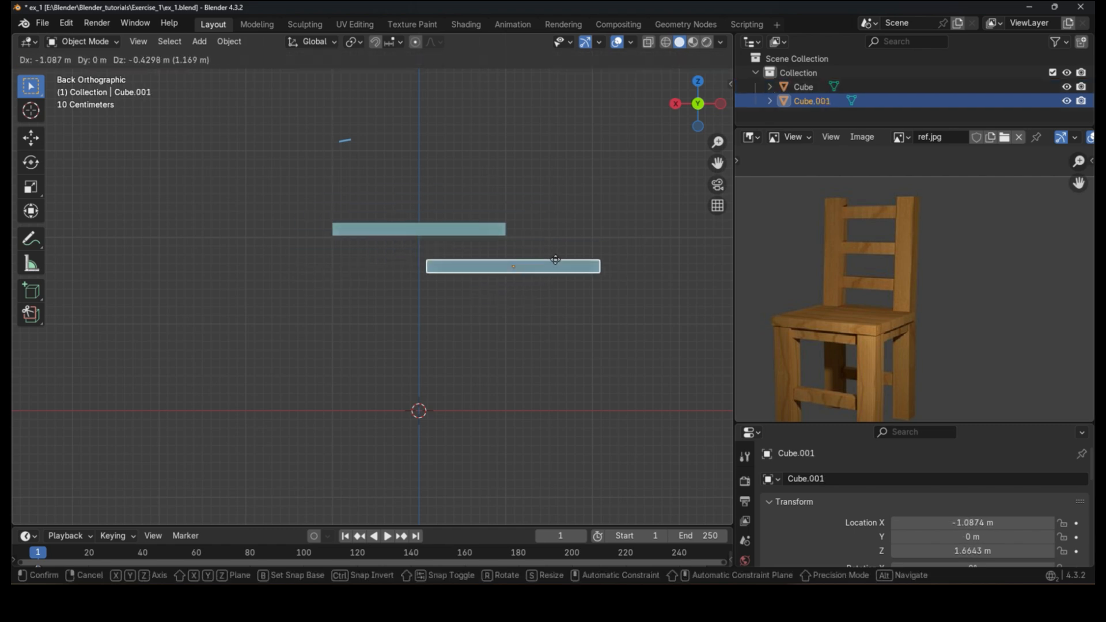
{"action": "right_click", "coordinate": [555, 264]}
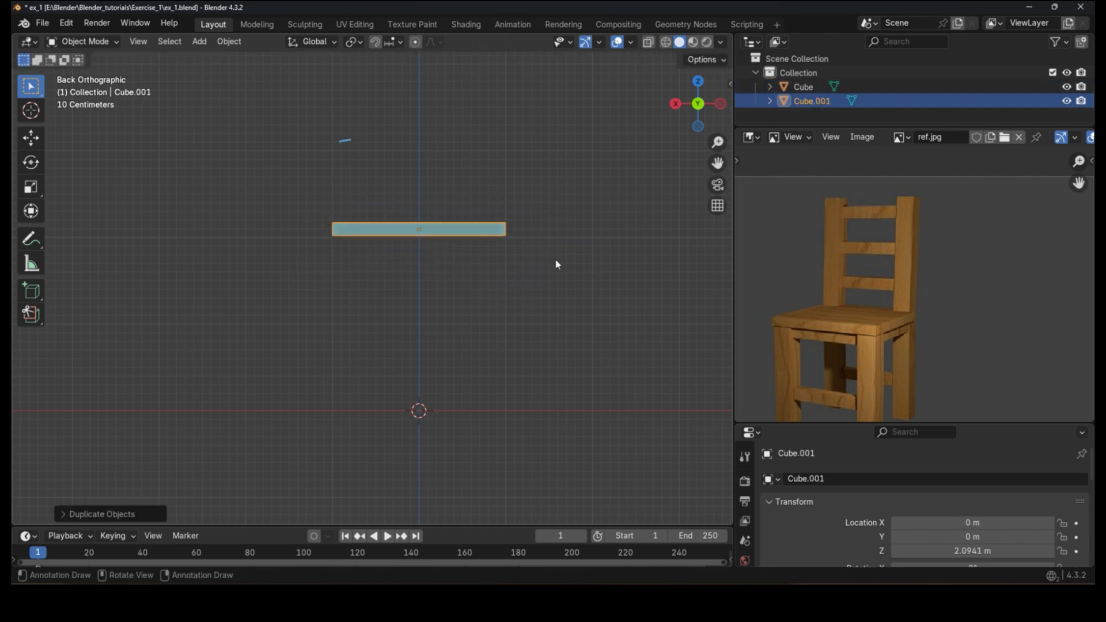
{"action": "scroll", "coordinate": [494, 250], "scroll_direction": "up", "scroll_amount": 1}
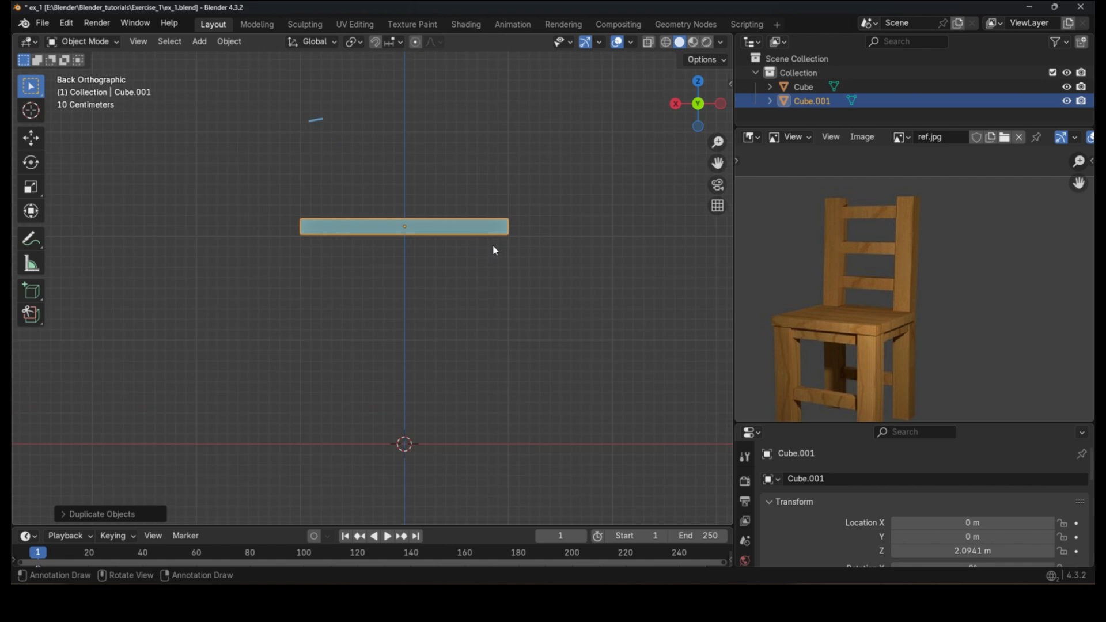
Step: Try moving the copy down along Z and scaling it along X and Y, undoing the changes
{"action": "key", "text": "g"}
{"action": "key", "text": "z"}
{"action": "left_click", "coordinate": [538, 240]}
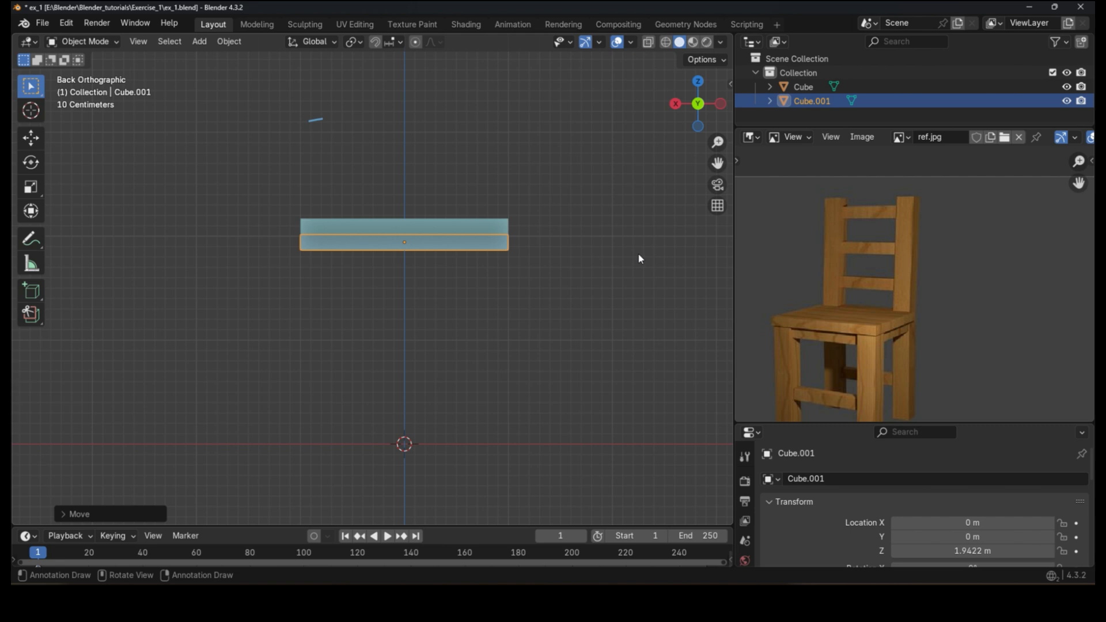
{"action": "key", "text": "s"}
{"action": "key", "text": "x"}
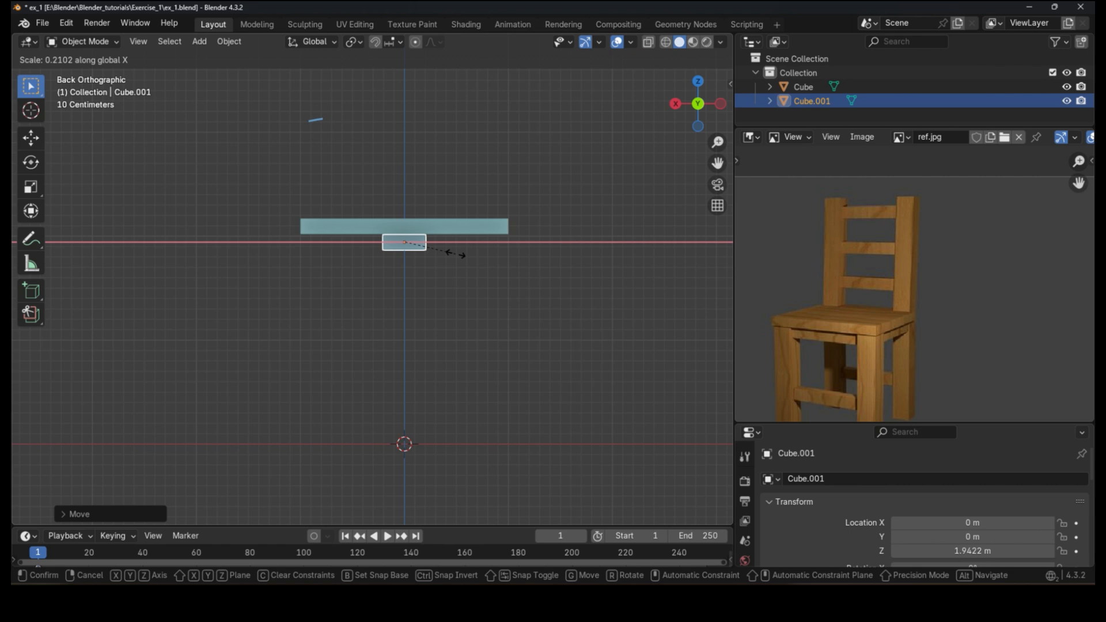
{"action": "left_click", "coordinate": [456, 253]}
{"action": "middle_click_drag", "start_coordinate": [541, 274], "coordinate": [430, 227]}
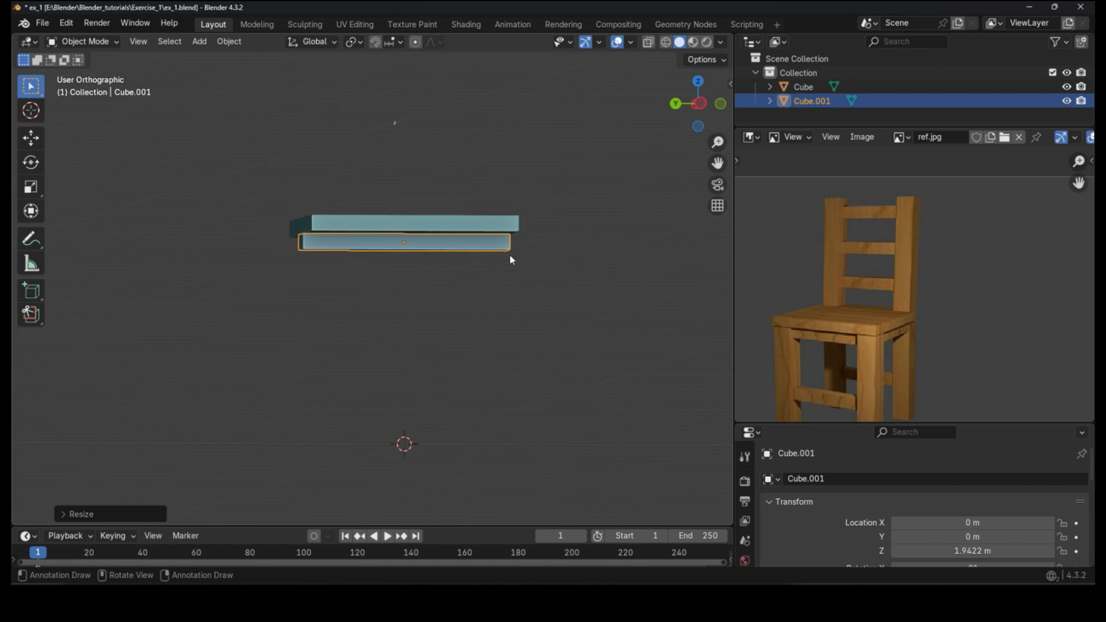
{"action": "key", "text": "s"}
{"action": "key", "text": "y"}
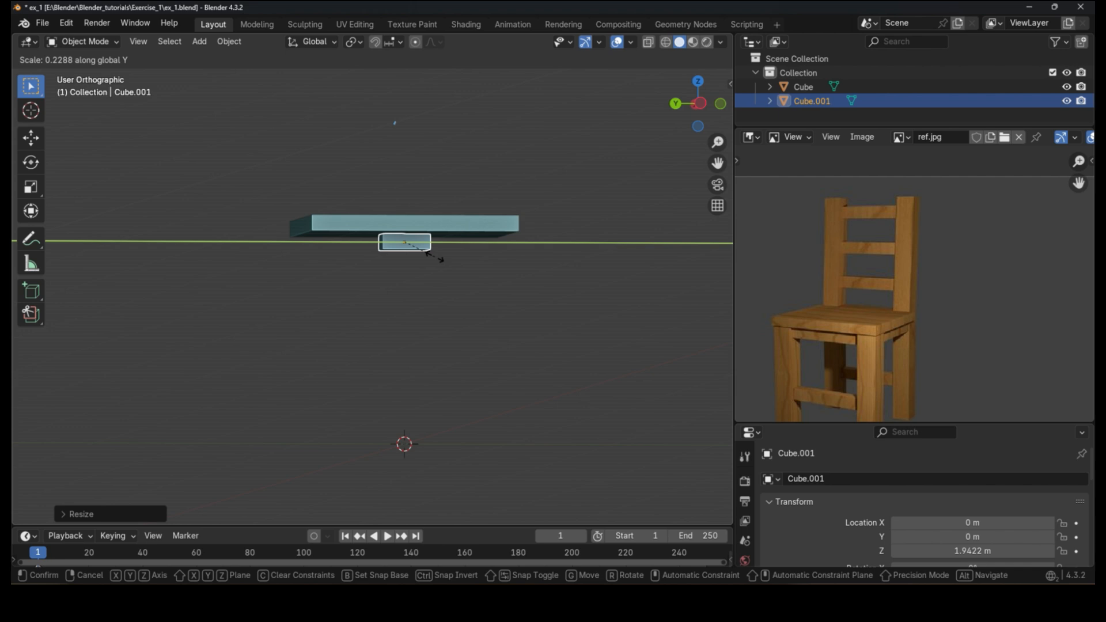
{"action": "right_click", "coordinate": [435, 256]}
{"action": "key", "text": "ctrl+z"}
{"action": "key", "text": "ctrl+z"}
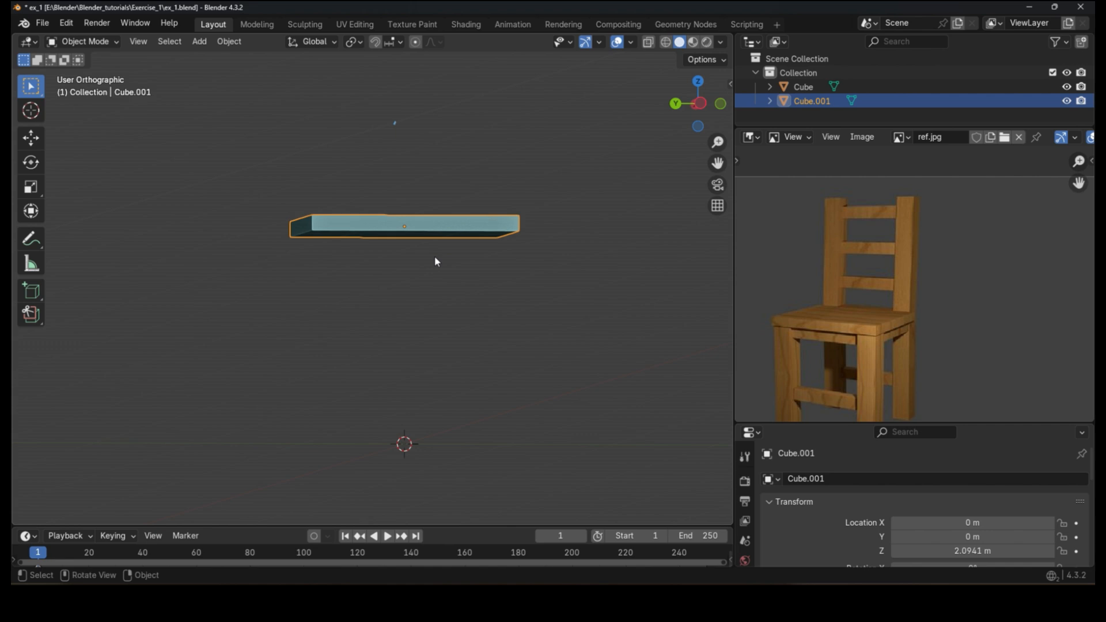
Step: Move the copy down along Z to about 1.95 m and shrink it in X and Y to about 0.11
{"action": "key", "text": "g"}
{"action": "key", "text": "z"}
{"action": "left_click", "coordinate": [455, 254]}
{"action": "key", "text": "s"}
{"action": "key", "text": "shift+z"}
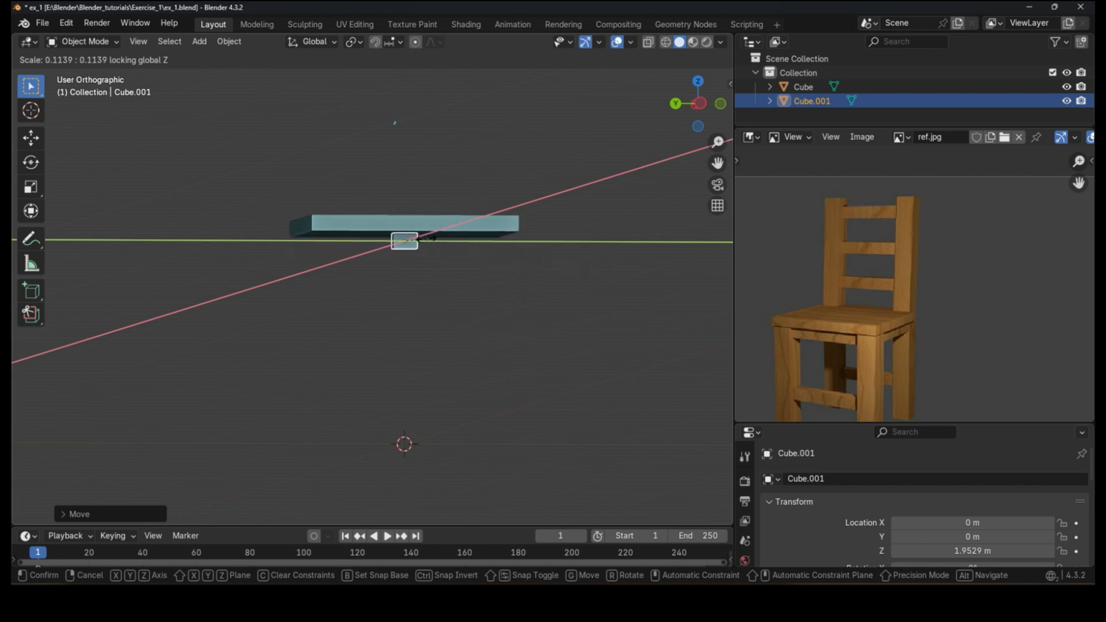
{"action": "left_click", "coordinate": [430, 256]}
{"action": "middle_click_drag", "start_coordinate": [430, 259], "coordinate": [593, 264]}
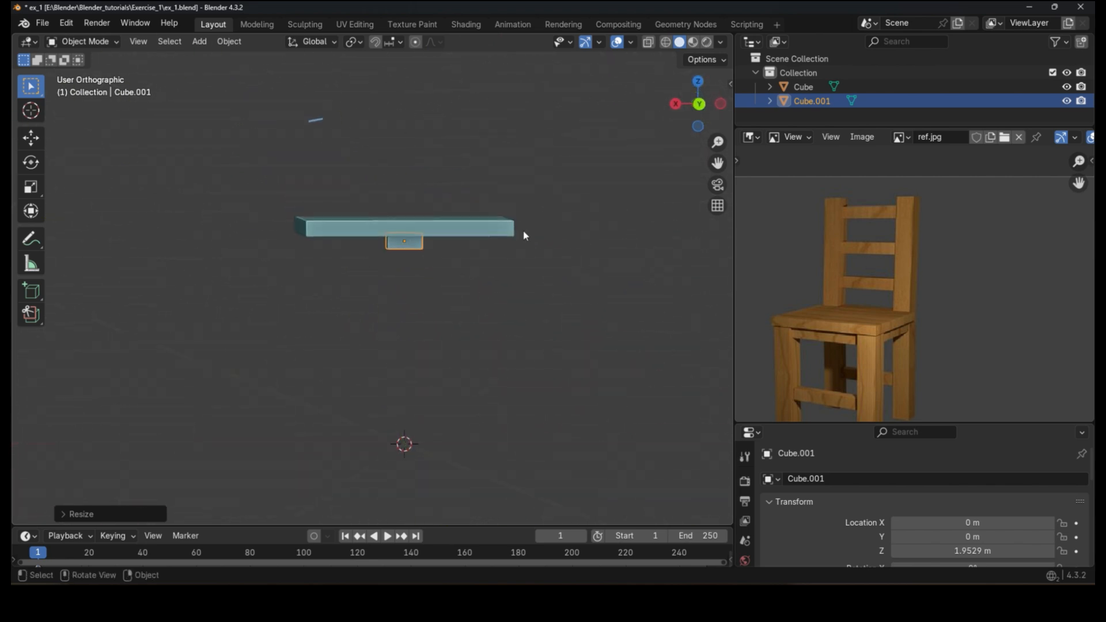
Step: Move the leg block along X to about -0.81 m, under the seat's edge
{"action": "scroll", "coordinate": [381, 262], "scroll_direction": "up", "scroll_amount": 1}
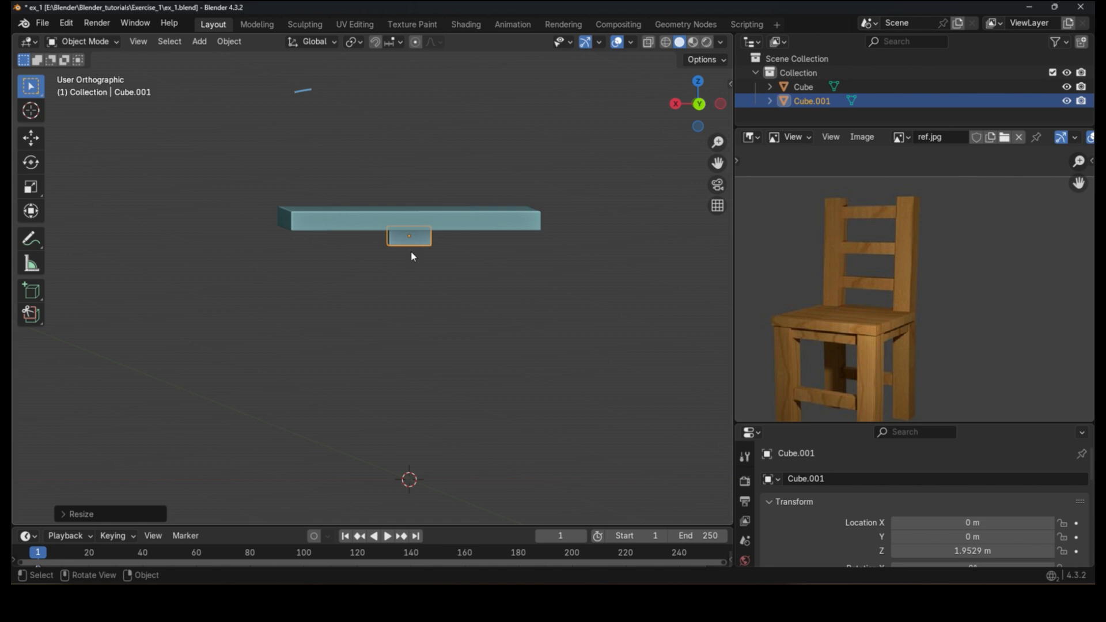
{"action": "scroll", "coordinate": [412, 254], "scroll_direction": "up", "scroll_amount": 2}
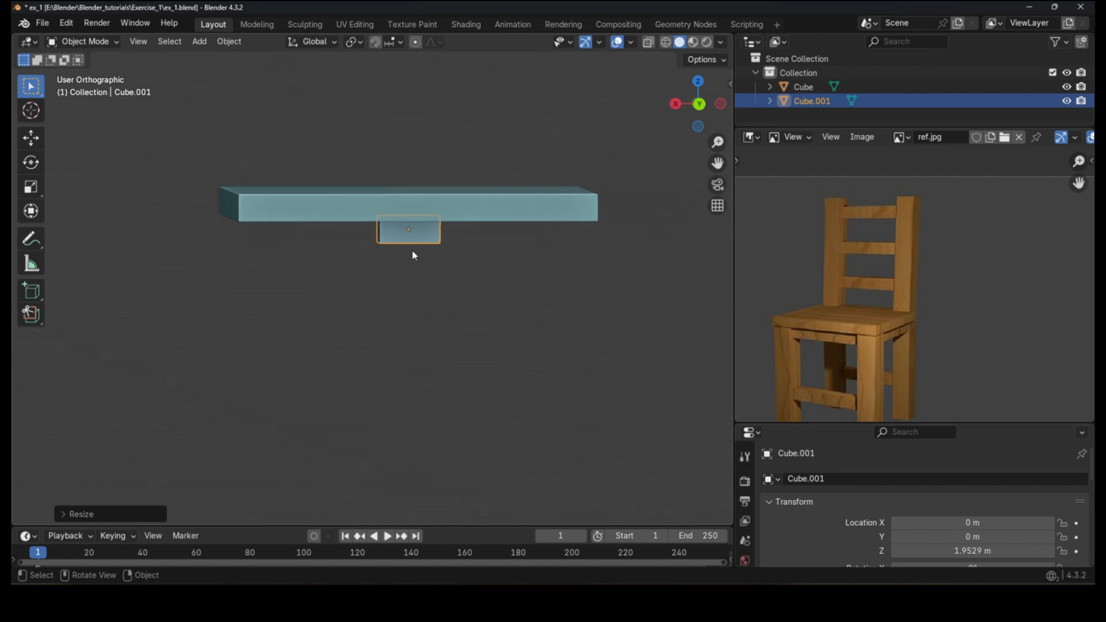
{"action": "middle_click_drag", "start_coordinate": [412, 255], "coordinate": [482, 242]}
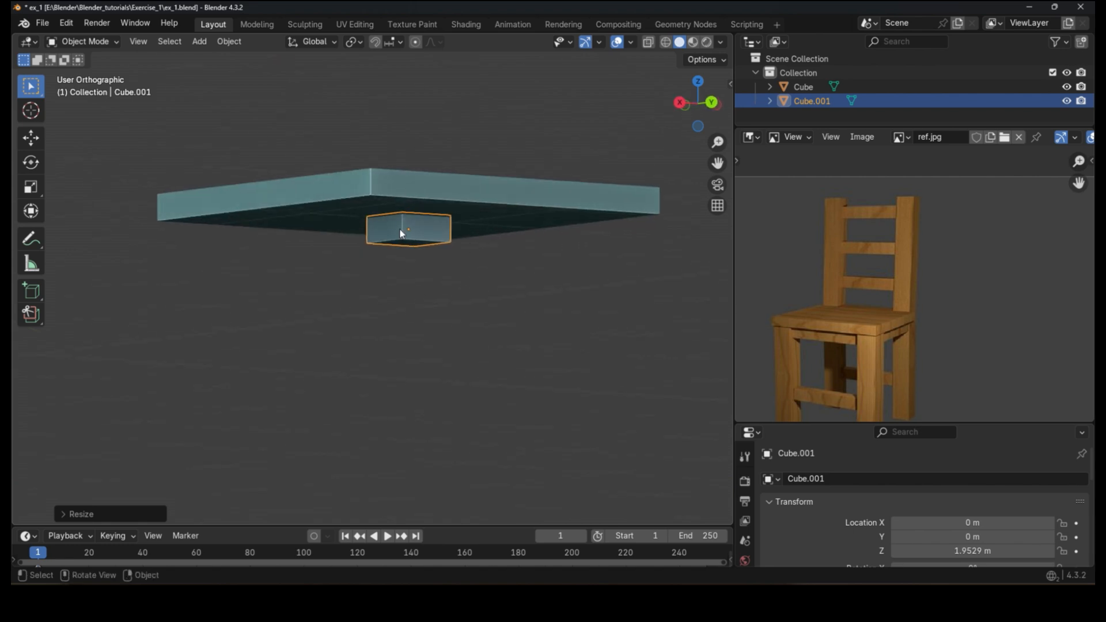
{"action": "left_click_drag", "start_coordinate": [407, 273], "coordinate": [415, 176]}
{"action": "key", "text": "ctrl+z"}
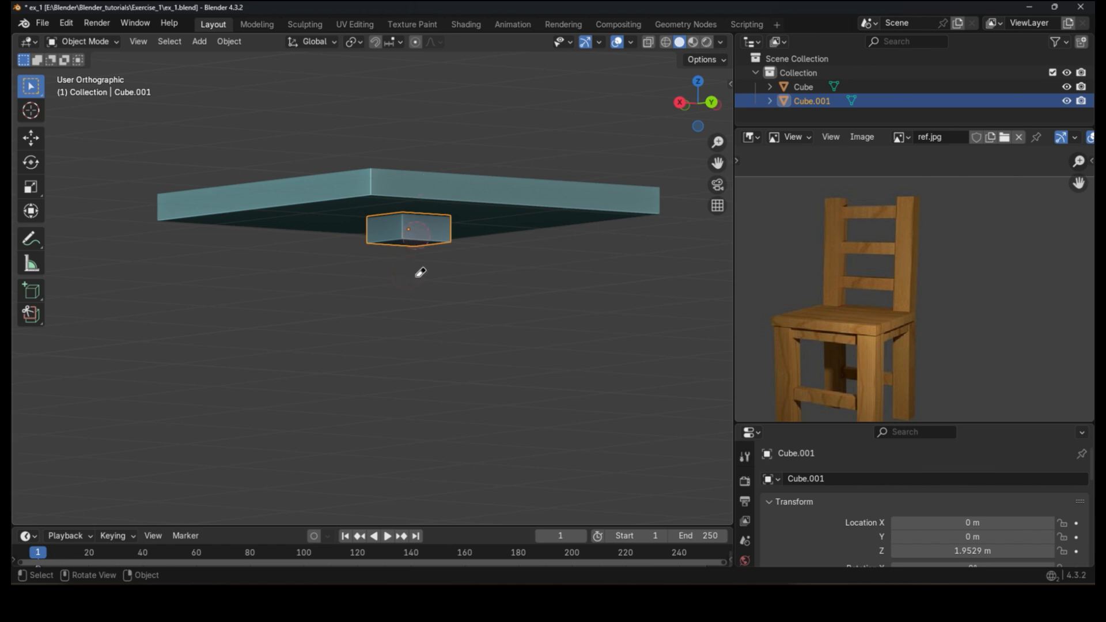
{"action": "scroll", "coordinate": [561, 258], "scroll_direction": "down", "scroll_amount": 6}
{"action": "middle_click_drag", "start_coordinate": [561, 258], "coordinate": [488, 270]}
{"action": "scroll", "coordinate": [488, 271], "scroll_direction": "up", "scroll_amount": 3}
{"action": "scroll", "coordinate": [406, 220], "scroll_direction": "down", "scroll_amount": 1}
{"action": "key", "text": "g"}
{"action": "key", "text": "x"}
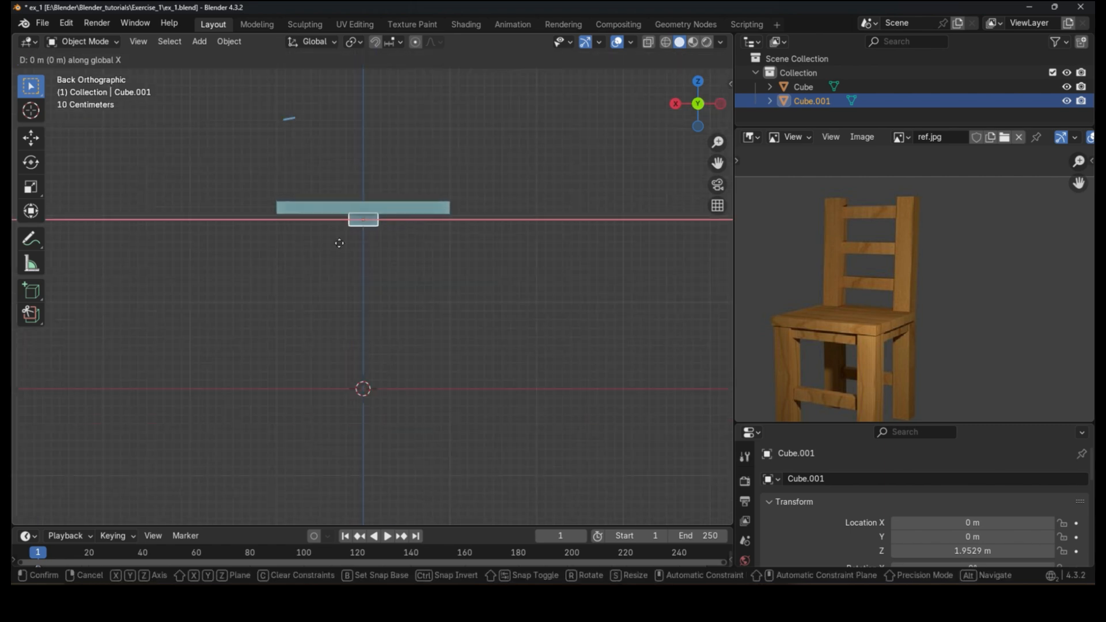
{"action": "left_click", "coordinate": [409, 260]}
Step: Stretch the leg block along Z into a tall leg and lower it to about 1.15 m
{"action": "key", "text": "s"}
{"action": "key", "text": "z"}
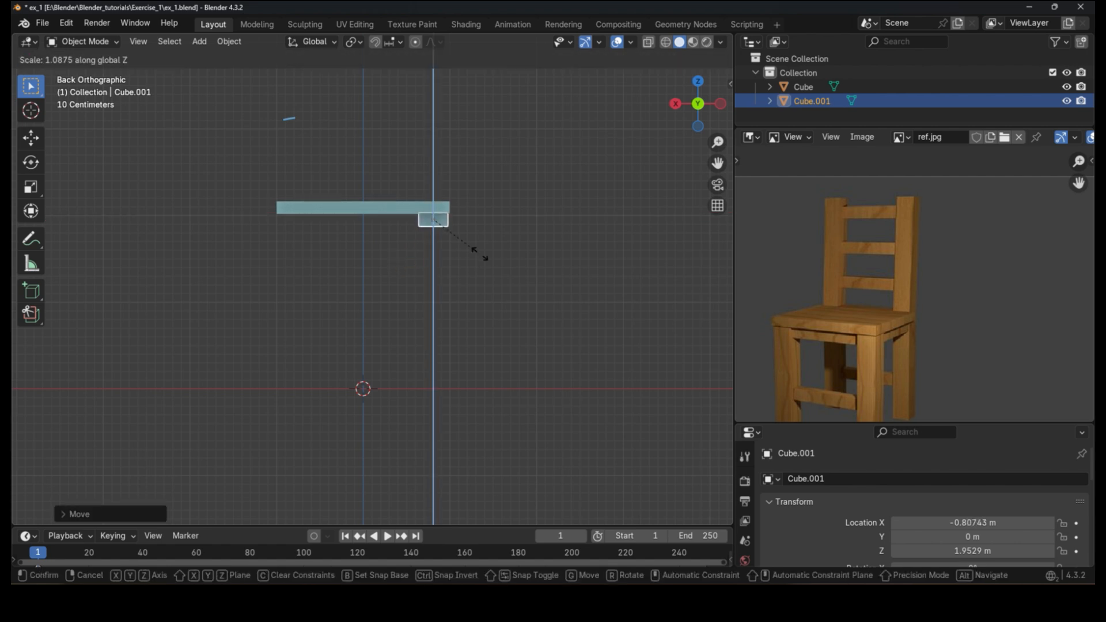
{"action": "left_click", "coordinate": [357, 311]}
{"action": "key", "text": "g"}
{"action": "key", "text": "z"}
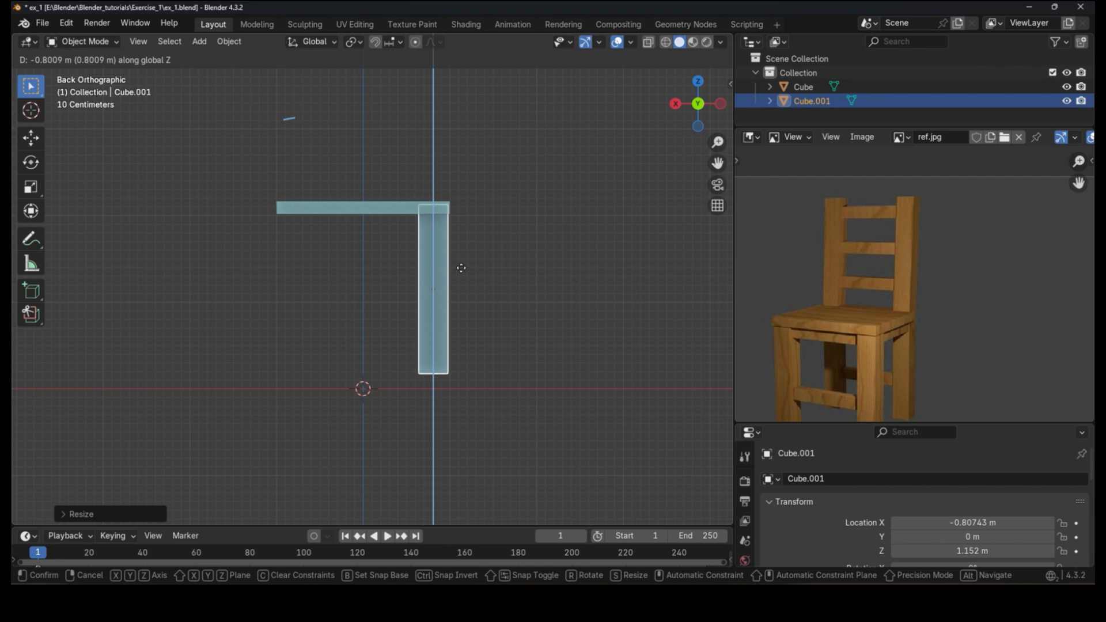
{"action": "left_click", "coordinate": [463, 279]}
{"action": "key", "text": "s"}
{"action": "key", "text": "z"}
{"action": "right_click", "coordinate": [464, 279]}
{"action": "key", "text": "g"}
{"action": "key", "text": "z"}
{"action": "right_click", "coordinate": [463, 278]}
{"action": "key", "text": "s"}
{"action": "key", "text": "z"}
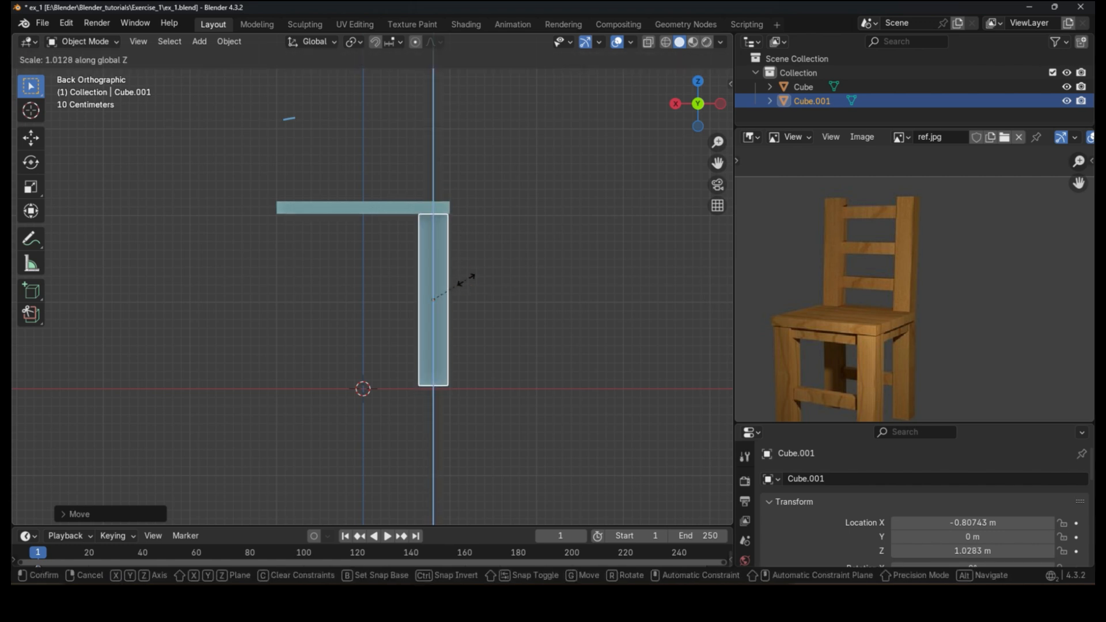
{"action": "right_click", "coordinate": [466, 280]}
Step: Fine-tune the leg's Z scale and lower it along Z to about 1.02 m so its top meets the seat
{"action": "key", "text": "g"}
{"action": "key", "text": "z"}
{"action": "left_click", "coordinate": [469, 286]}
{"action": "key", "text": "s"}
{"action": "key", "text": "z"}
{"action": "left_click", "coordinate": [469, 280]}
{"action": "key", "text": "g"}
{"action": "key", "text": "z"}
{"action": "left_click", "coordinate": [469, 282]}
{"action": "key", "text": "g"}
{"action": "key", "text": "z"}
{"action": "left_click", "coordinate": [469, 281]}
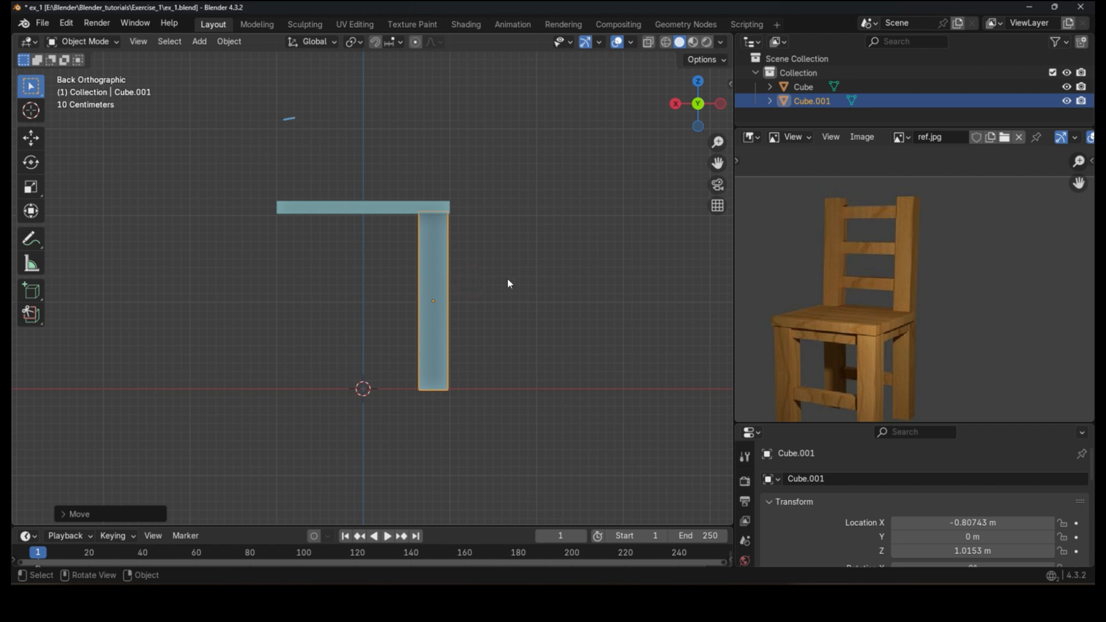
Step: In the side view, move the leg along Y to about 0.83 m toward the seat's corner
{"action": "middle_click_drag", "start_coordinate": [542, 346], "coordinate": [387, 348]}
{"action": "left_click", "coordinate": [698, 103]}
{"action": "key", "text": "g"}
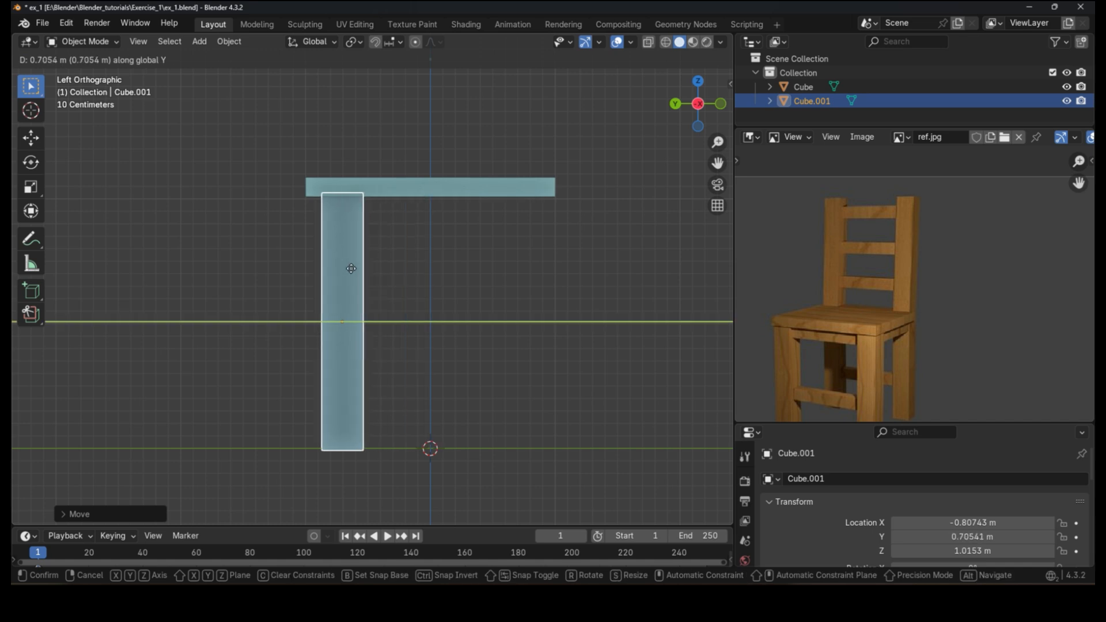
{"action": "left_click", "coordinate": [336, 274]}
{"action": "middle_click_drag", "start_coordinate": [336, 274], "coordinate": [500, 288]}
Step: Scale the leg to about 0.93 in X and Y and nudge it along X to about -0.84 m
{"action": "key", "text": "s"}
{"action": "key", "text": "shift+z"}
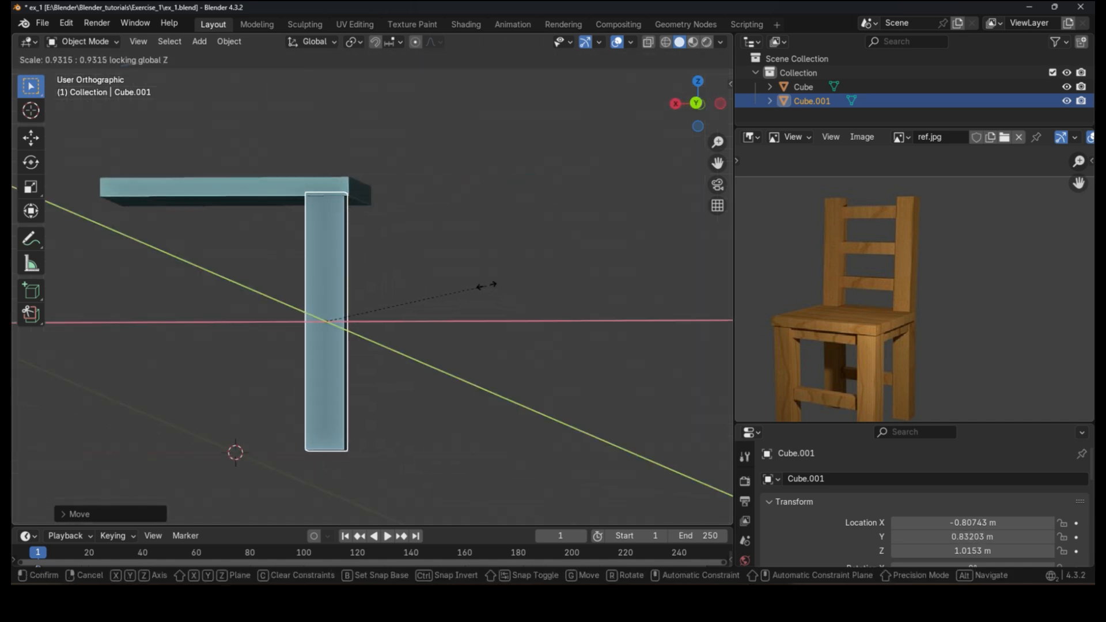
{"action": "left_click", "coordinate": [465, 280]}
{"action": "middle_click_drag", "start_coordinate": [395, 292], "coordinate": [379, 241]}
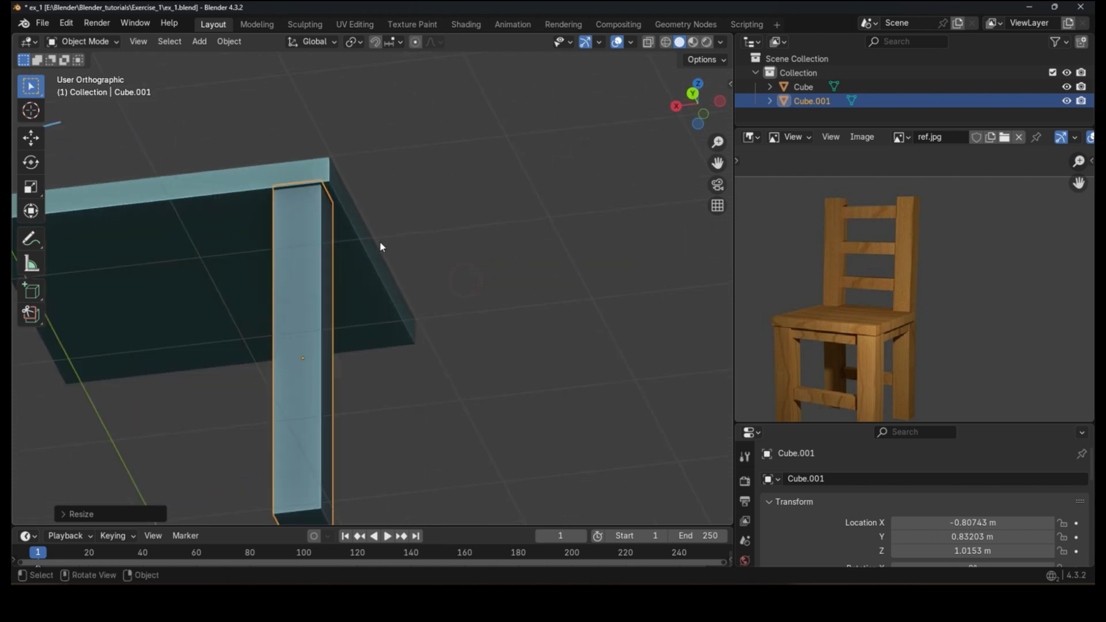
{"action": "key", "text": "g"}
{"action": "key", "text": "x"}
{"action": "left_click", "coordinate": [385, 239]}
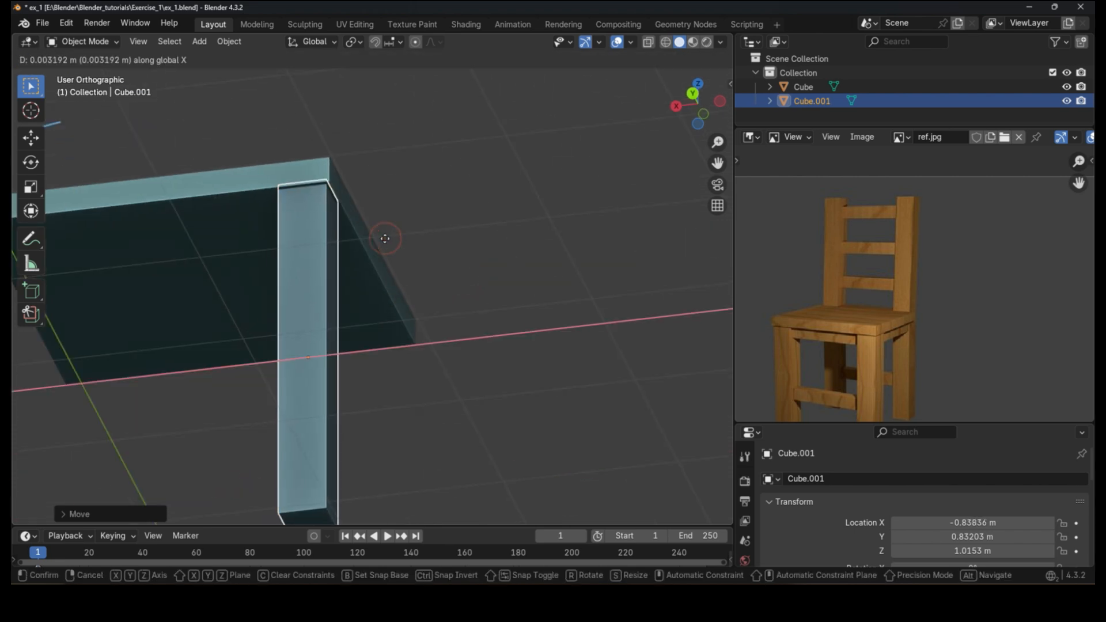
Step: Finish placing the leg and select it again, framing it in the top view
{"action": "scroll", "coordinate": [387, 237], "scroll_direction": "down", "scroll_amount": 3}
{"action": "left_click", "coordinate": [387, 237]}
{"action": "mouse_move", "coordinate": [387, 237]}
{"action": "middle_mouse_down"}
{"action": "mouse_move", "coordinate": [405, 308]}
{"action": "mouse_move", "coordinate": [399, 223]}
{"action": "middle_mouse_up"}
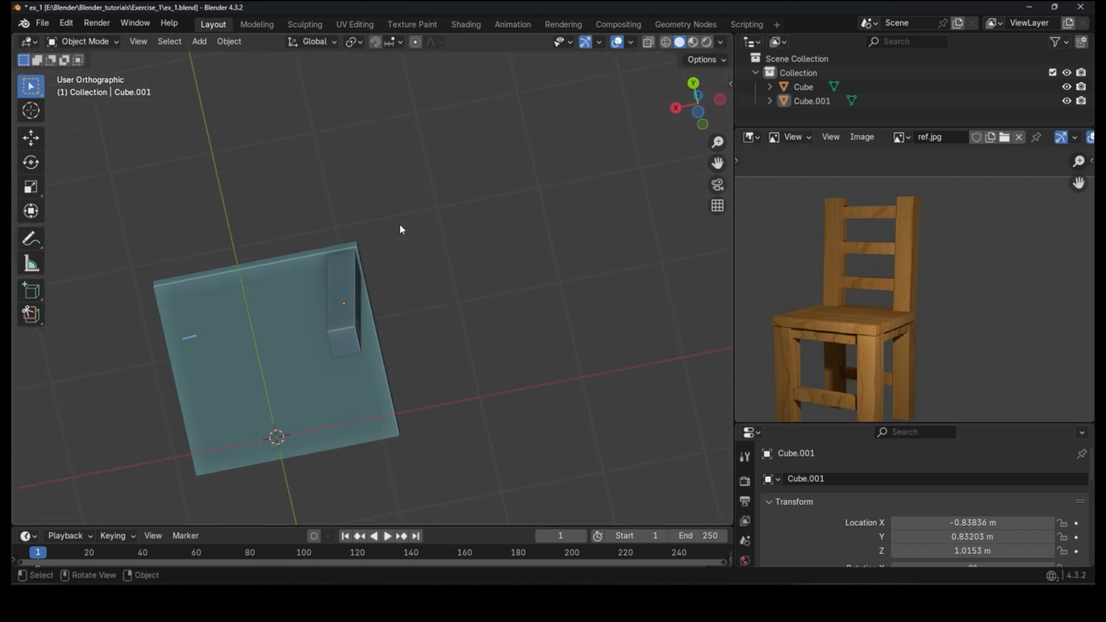
{"action": "middle_click_drag", "start_coordinate": [357, 285], "coordinate": [163, 353]}
{"action": "scroll", "coordinate": [381, 264], "scroll_direction": "up", "scroll_amount": 2}
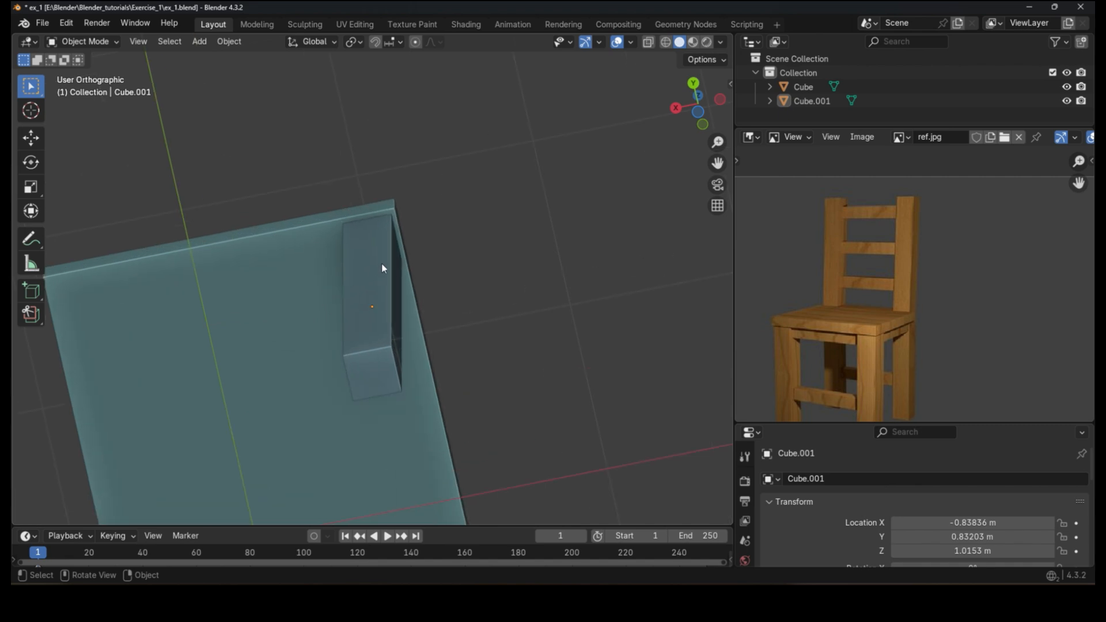
{"action": "scroll", "coordinate": [381, 262], "scroll_direction": "up", "scroll_amount": 2}
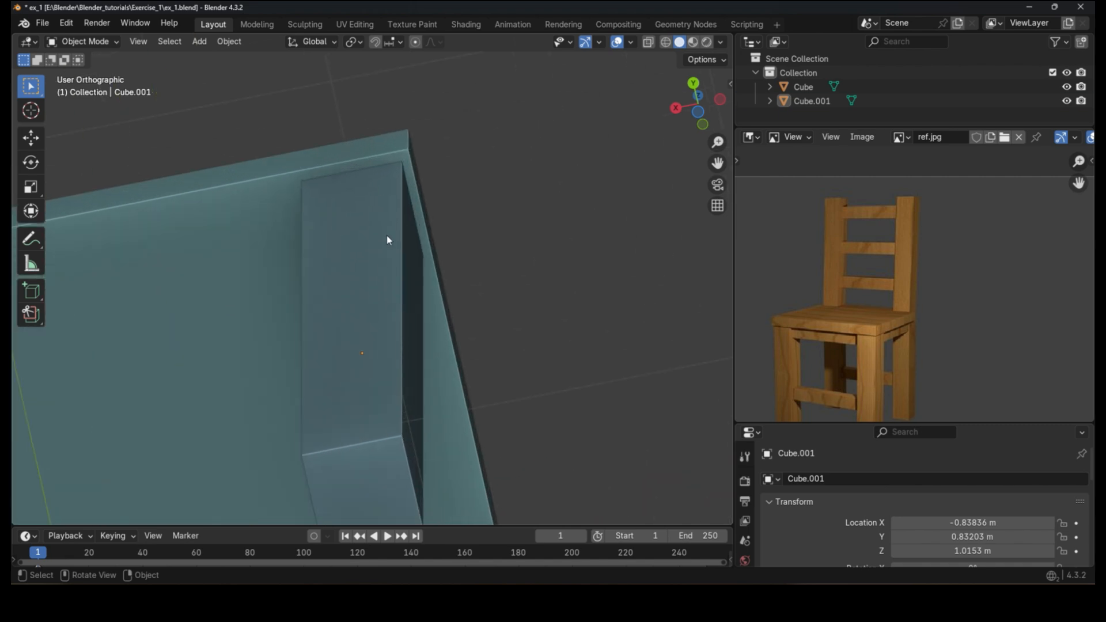
{"action": "left_click", "coordinate": [386, 235]}
{"action": "key", "text": "KP_Decimal"}
{"action": "scroll", "coordinate": [392, 255], "scroll_direction": "down", "scroll_amount": 3}
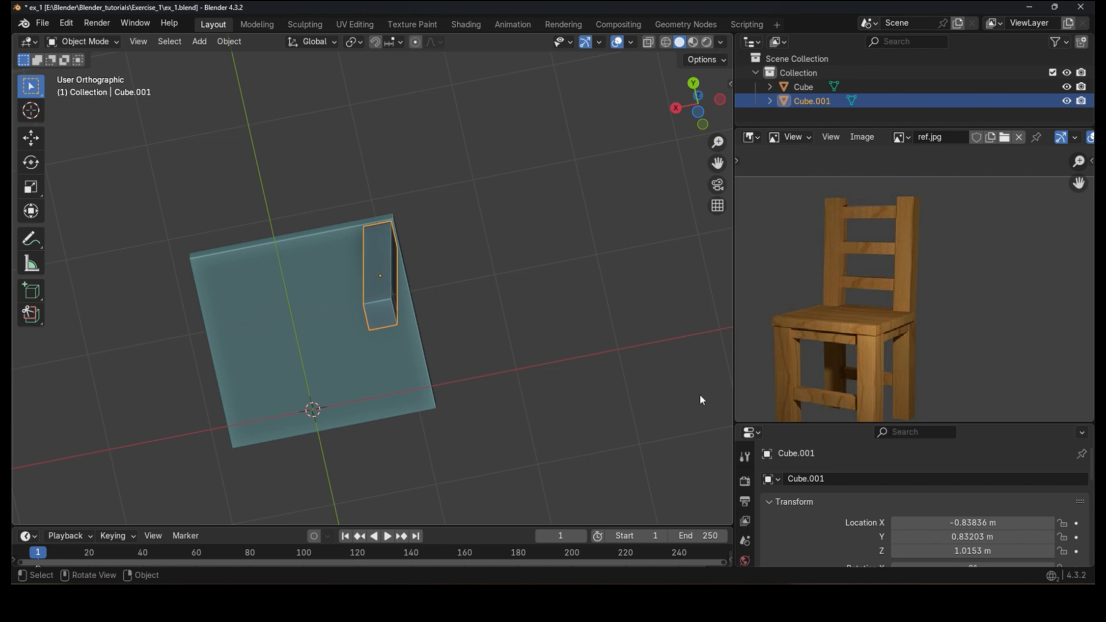
Step: Add a Mirror modifier to the leg
{"action": "left_click_drag", "start_coordinate": [774, 428], "coordinate": [774, 298]}
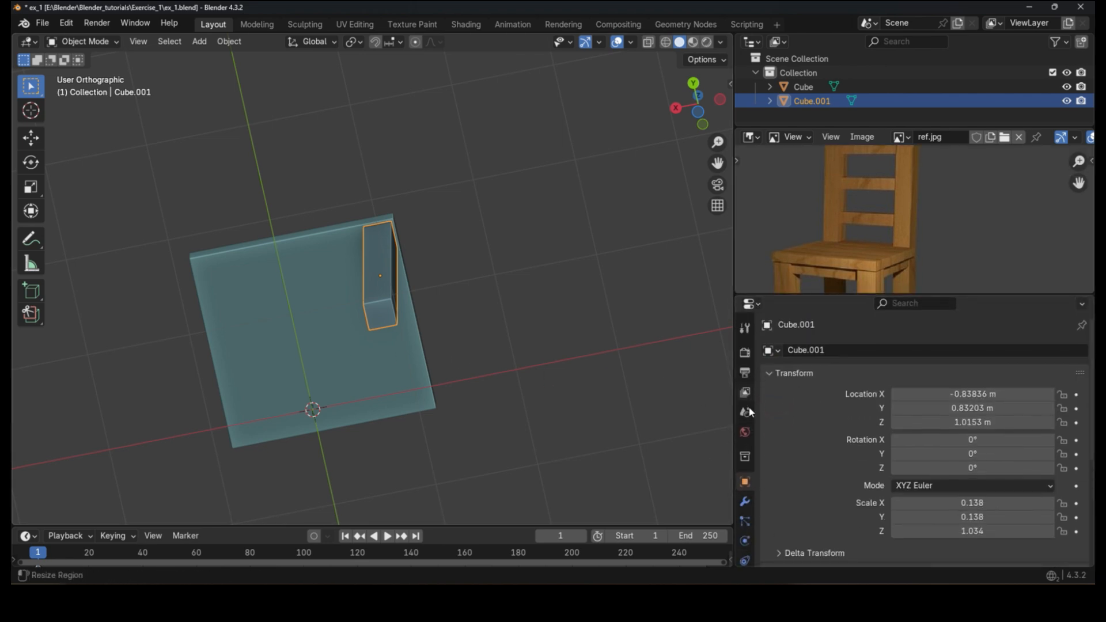
{"action": "scroll", "coordinate": [744, 506], "scroll_direction": "down", "scroll_amount": 2}
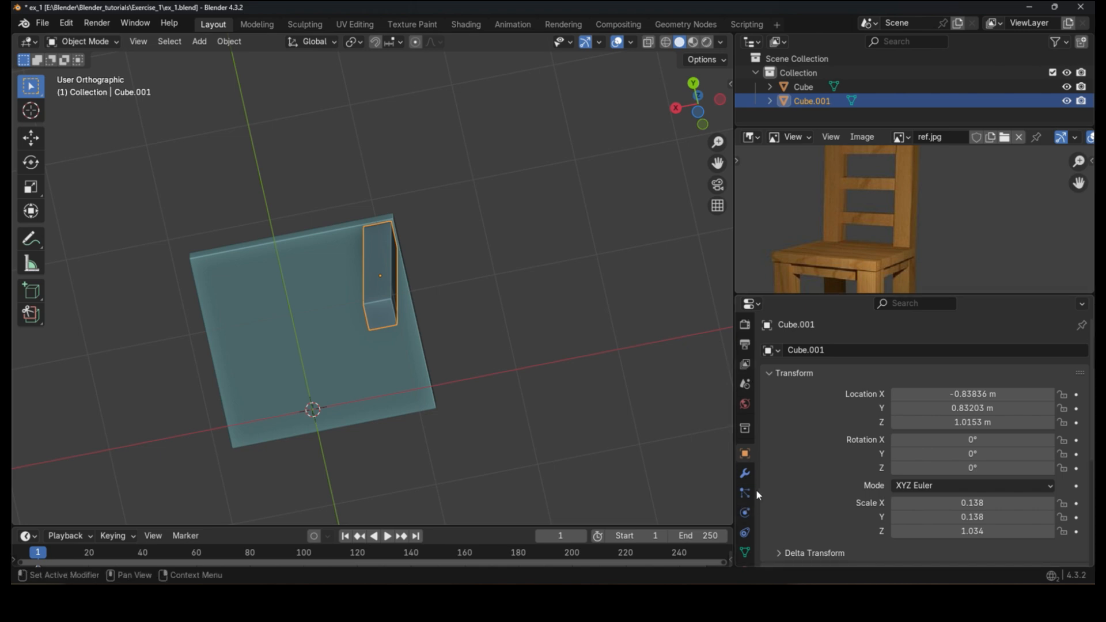
{"action": "left_click", "coordinate": [747, 478]}
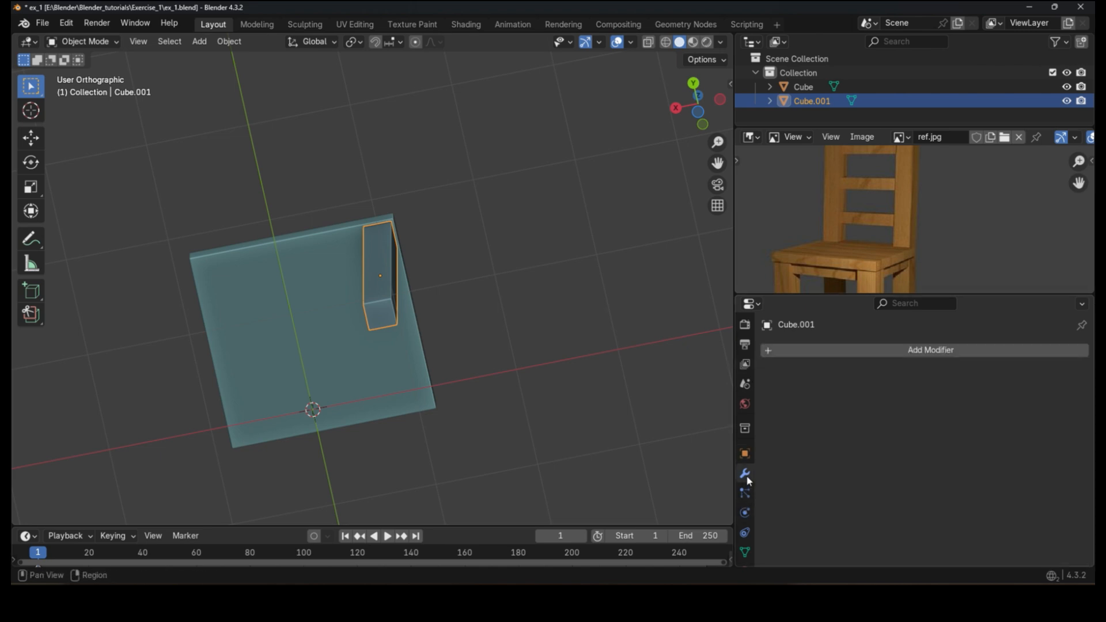
{"action": "left_click", "coordinate": [747, 478]}
{"action": "left_click", "coordinate": [870, 350]}
{"action": "left_click", "coordinate": [870, 356]}
{"action": "type", "text": "mi"}
{"action": "key", "text": "Return"}
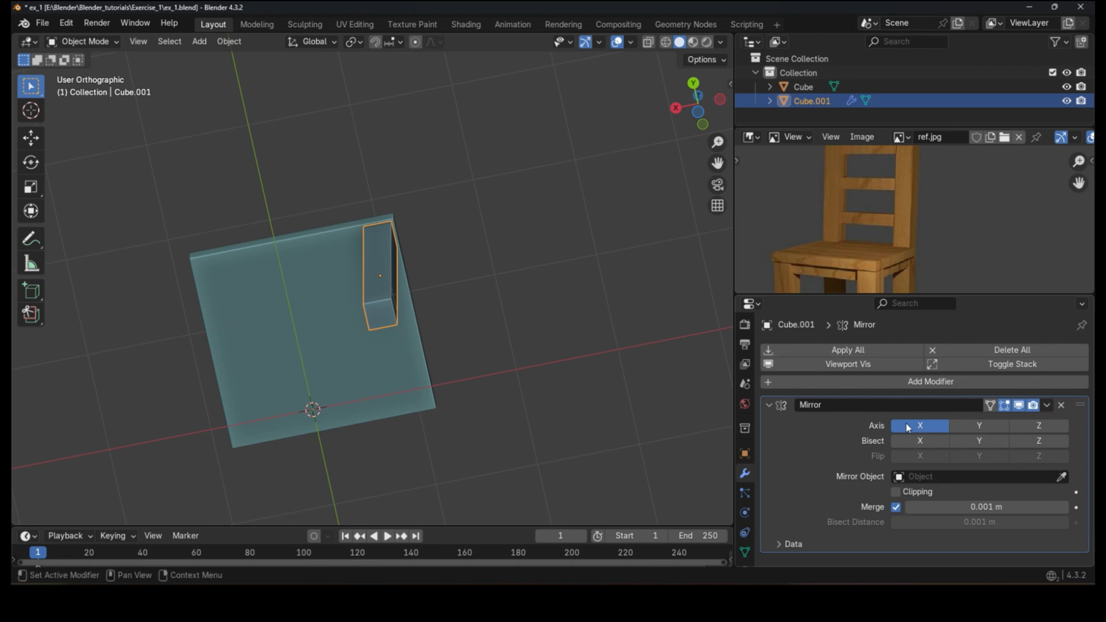
Step: Enable the Mirror modifier's Y and Z axes alongside X
{"action": "left_click", "coordinate": [979, 425]}
{"action": "left_click", "coordinate": [1038, 425]}
{"action": "middle_click_drag", "start_coordinate": [582, 323], "coordinate": [445, 383]}
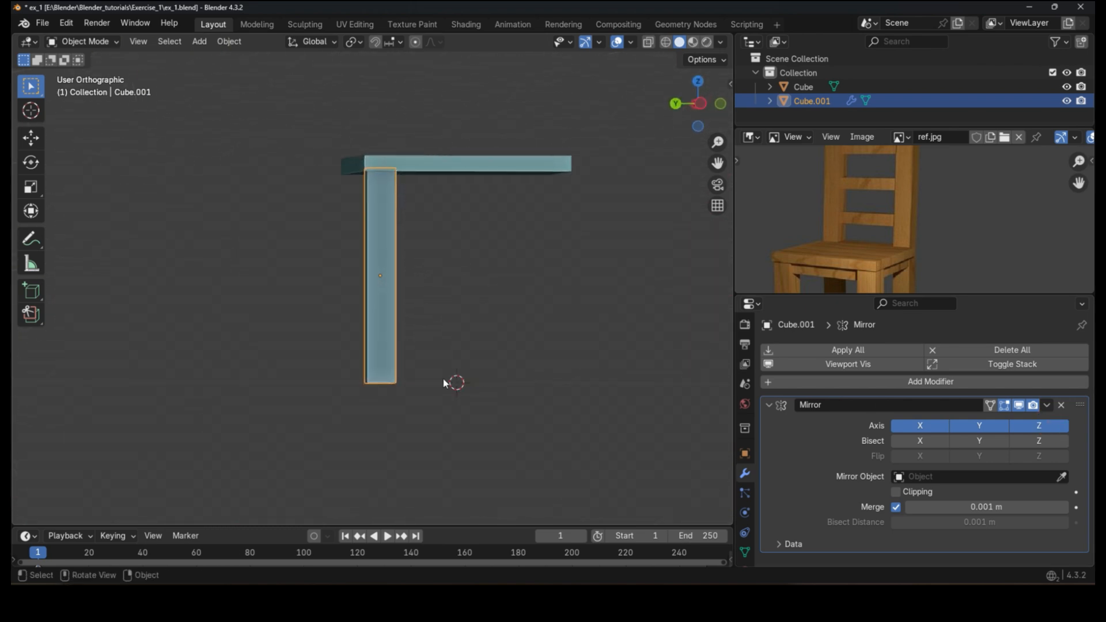
Step: Set the seat cube as the Mirror modifier's mirror object so the leg is copied to all corners
{"action": "scroll", "coordinate": [446, 363], "scroll_direction": "up", "scroll_amount": 1}
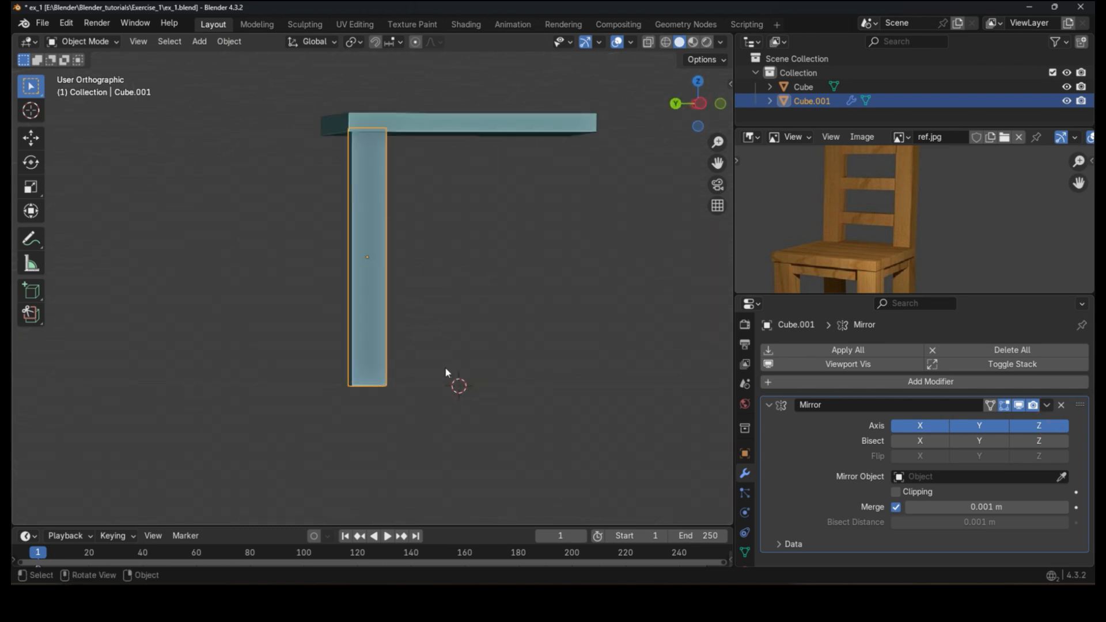
{"action": "scroll", "coordinate": [366, 263], "scroll_direction": "up", "scroll_amount": 4}
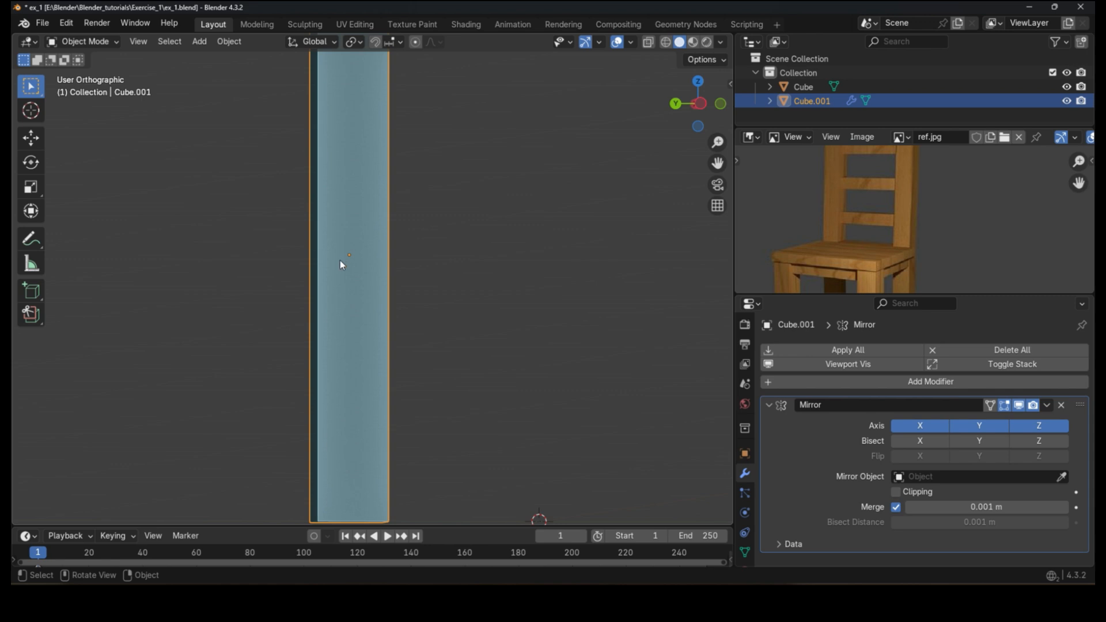
{"action": "scroll", "coordinate": [339, 263], "scroll_direction": "up", "scroll_amount": 3}
{"action": "scroll", "coordinate": [364, 284], "scroll_direction": "down", "scroll_amount": 5}
{"action": "middle_click_drag", "start_coordinate": [365, 281], "coordinate": [367, 144]}
{"action": "left_click", "coordinate": [386, 121]}
{"action": "scroll", "coordinate": [386, 127], "scroll_direction": "up", "scroll_amount": 5}
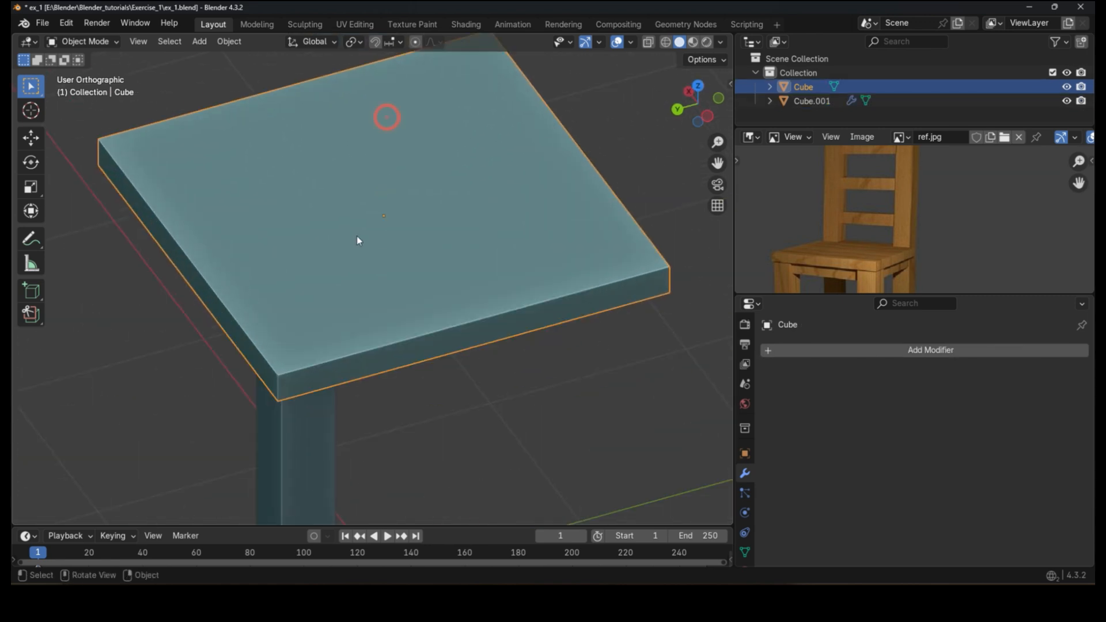
{"action": "scroll", "coordinate": [372, 220], "scroll_direction": "down", "scroll_amount": 5}
{"action": "scroll", "coordinate": [343, 357], "scroll_direction": "up", "scroll_amount": 5}
{"action": "left_click", "coordinate": [383, 253]}
{"action": "middle_click_drag", "start_coordinate": [383, 254], "coordinate": [363, 306]}
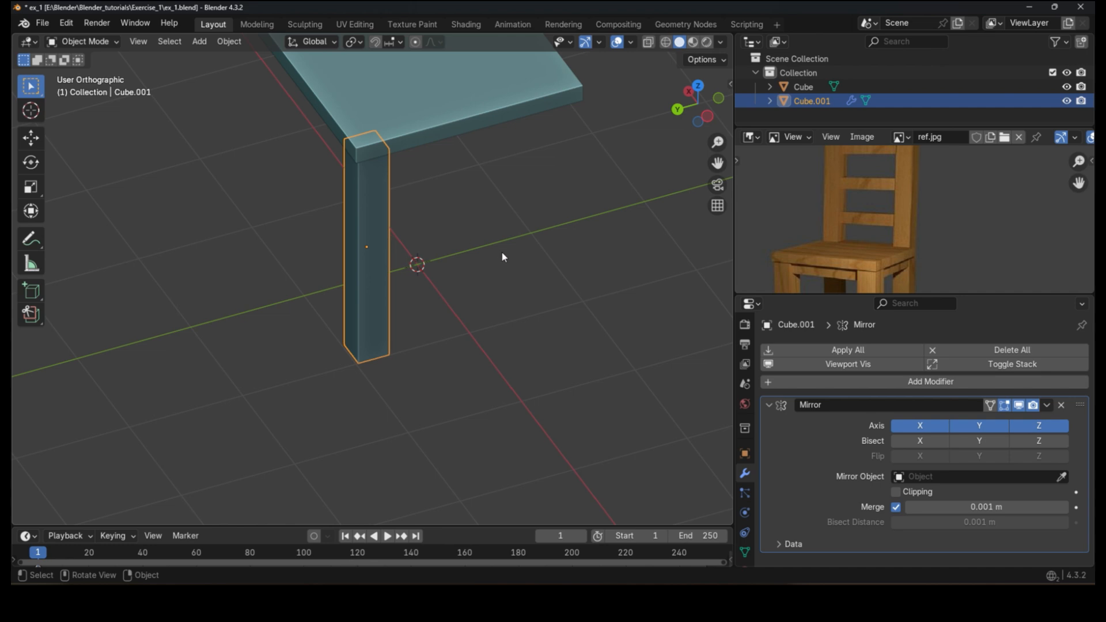
{"action": "middle_click_drag", "start_coordinate": [417, 213], "coordinate": [431, 311], "text": "shift"}
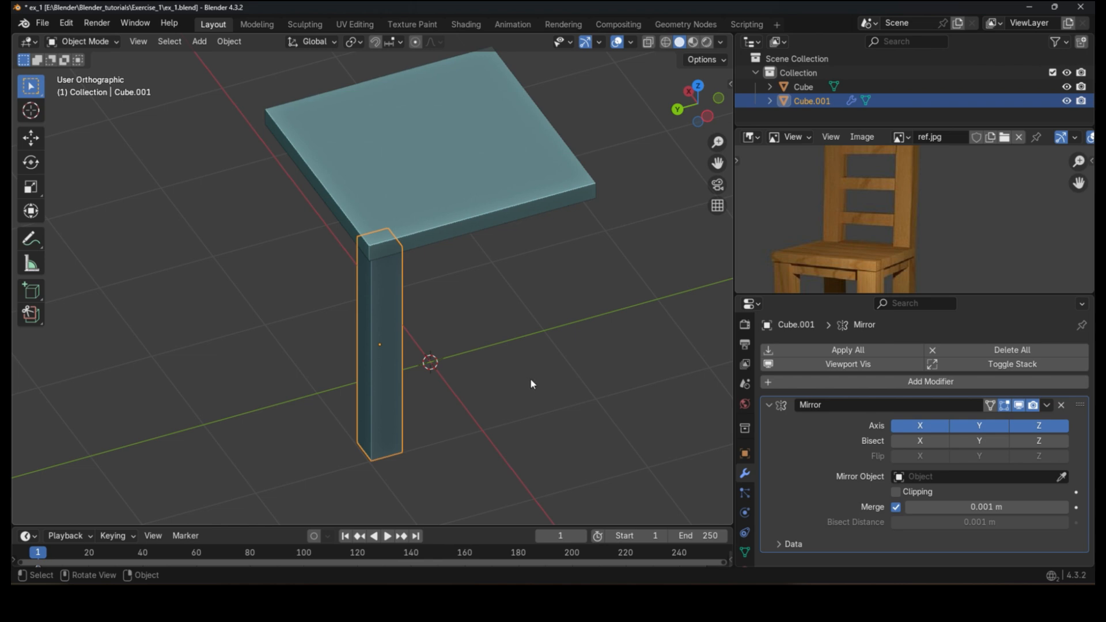
{"action": "left_click", "coordinate": [1061, 476]}
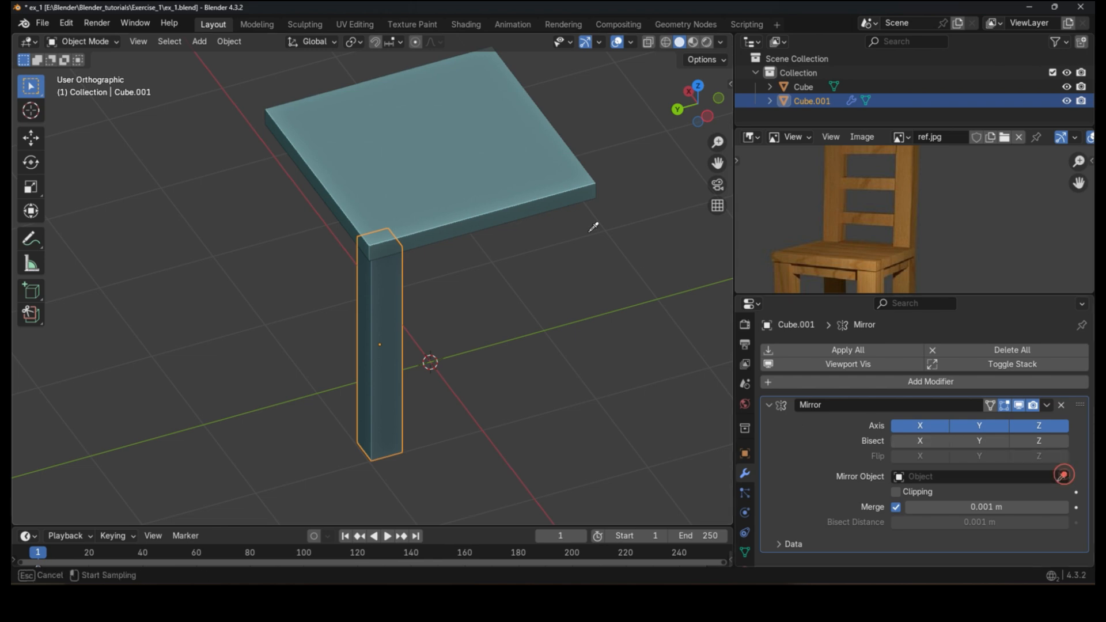
{"action": "left_click", "coordinate": [489, 141]}
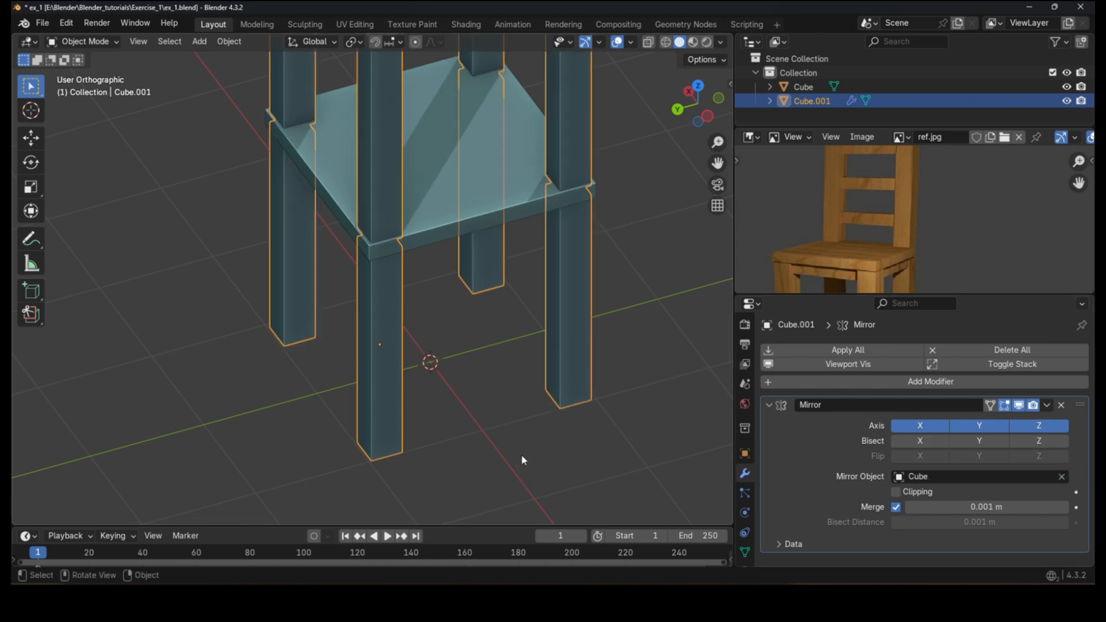
Step: Disable the Mirror modifier's Z axis so only the four legs under the seat remain
{"action": "scroll", "coordinate": [522, 455], "scroll_direction": "down", "scroll_amount": 5}
{"action": "middle_click_drag", "start_coordinate": [521, 437], "coordinate": [558, 327]}
{"action": "scroll", "coordinate": [562, 332], "scroll_direction": "up", "scroll_amount": 2}
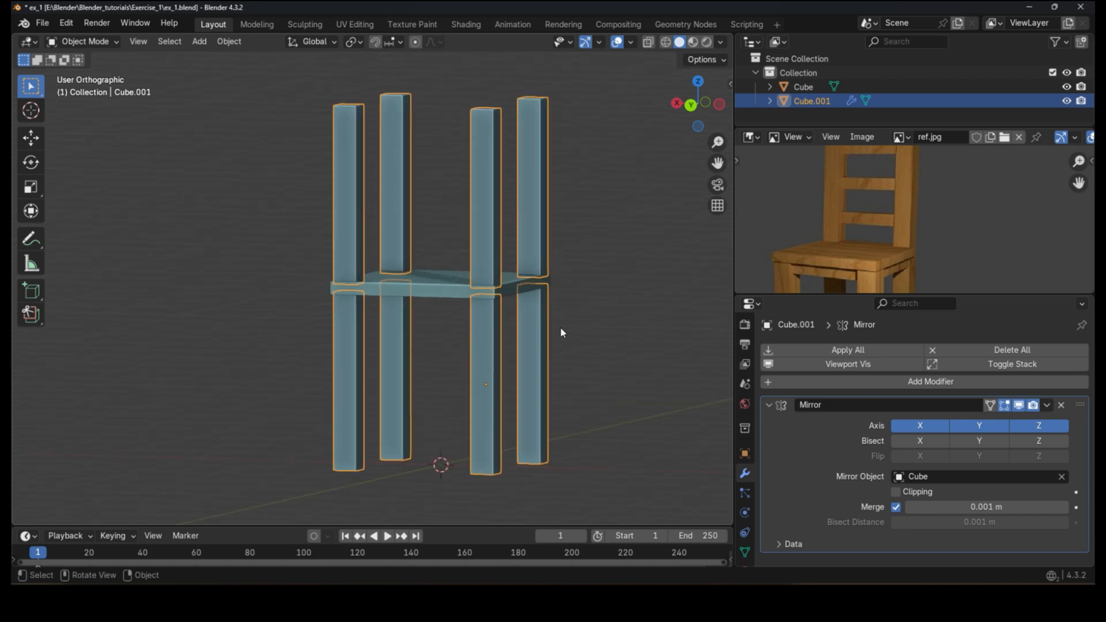
{"action": "left_click", "coordinate": [1040, 425]}
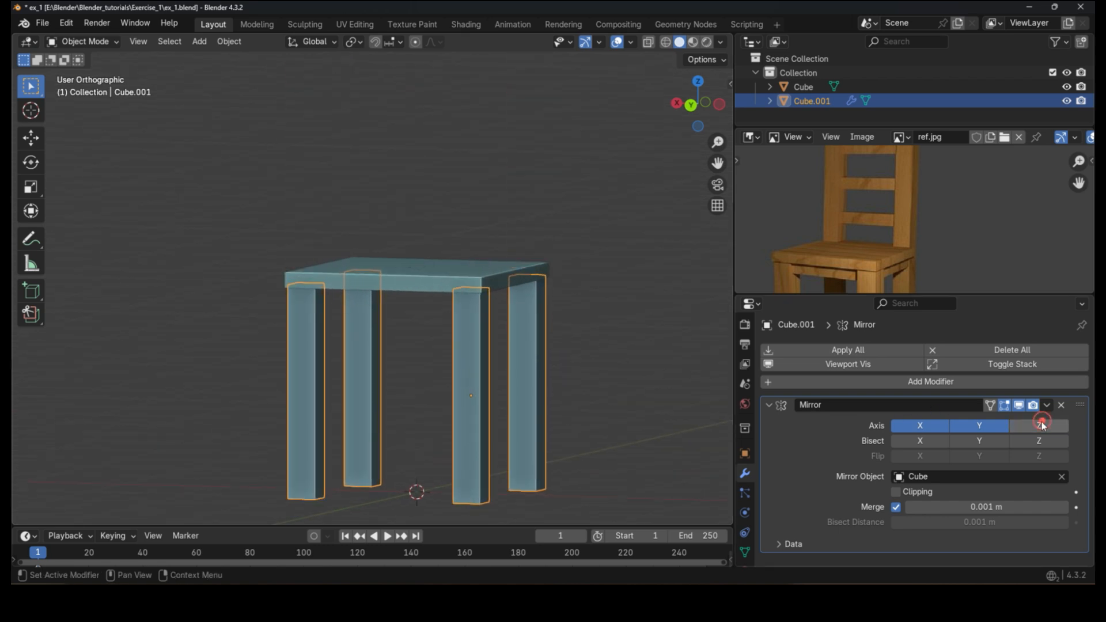
{"action": "middle_click_drag", "start_coordinate": [530, 379], "coordinate": [475, 417]}
{"action": "left_click", "coordinate": [406, 393]}
{"action": "left_click", "coordinate": [513, 423]}
{"action": "left_click", "coordinate": [979, 426]}
{"action": "left_click", "coordinate": [980, 426]}
{"action": "left_click", "coordinate": [915, 436]}
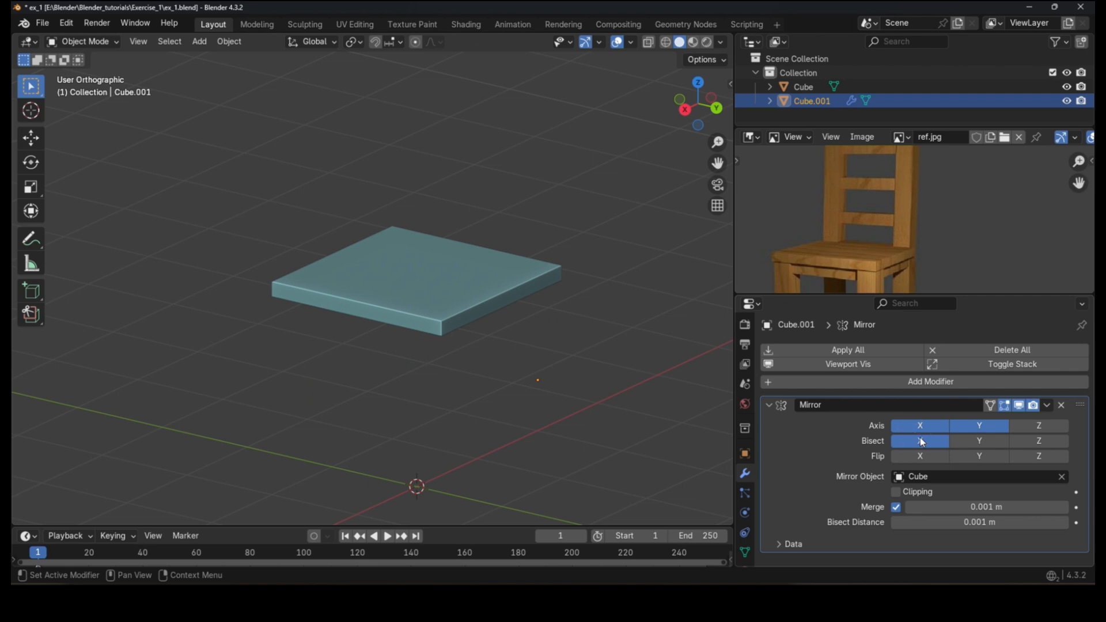
{"action": "left_click", "coordinate": [919, 440]}
{"action": "left_click", "coordinate": [925, 426]}
{"action": "left_click", "coordinate": [938, 426]}
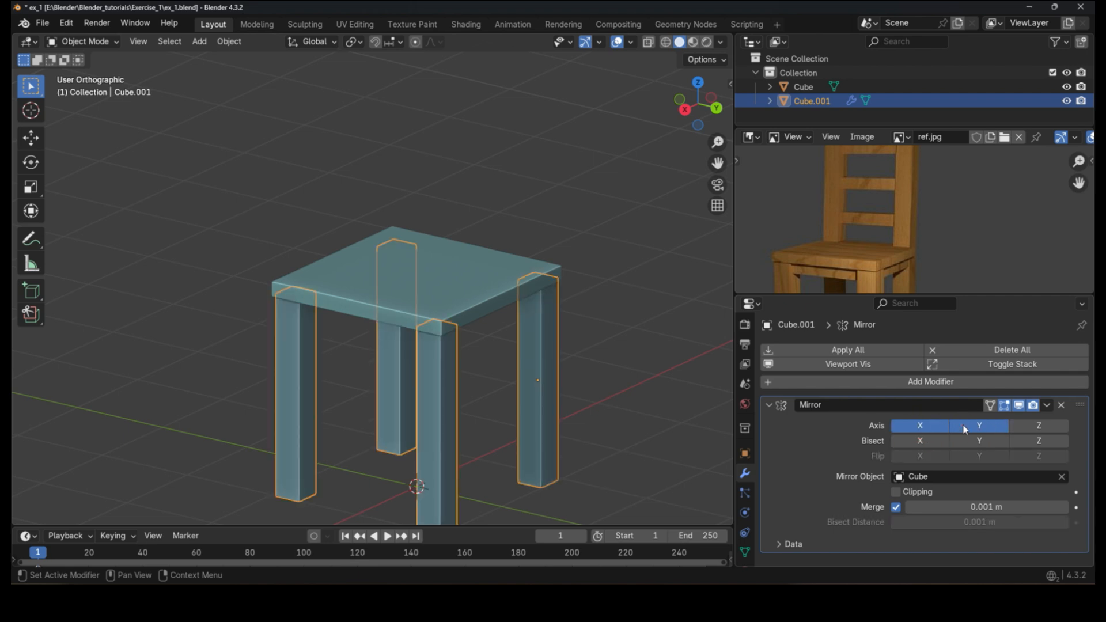
Step: Duplicate the mirrored legs and move the copy up along Z about 1.44 m above the seat
{"action": "scroll", "coordinate": [452, 252], "scroll_direction": "down", "scroll_amount": 3}
{"action": "middle_click_drag", "start_coordinate": [582, 313], "coordinate": [563, 322]}
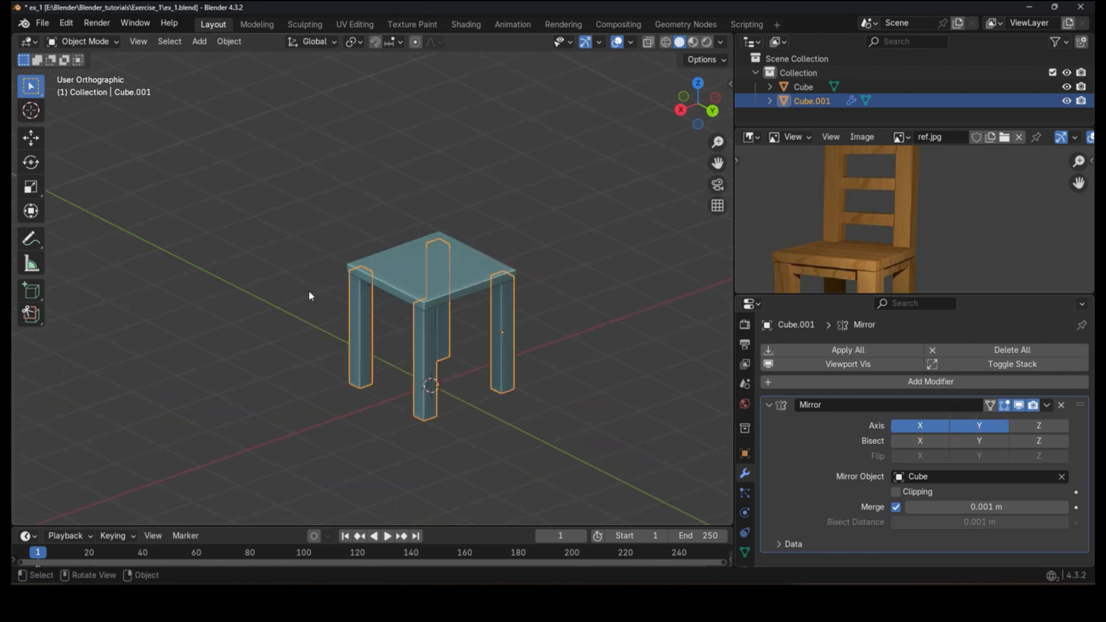
{"action": "middle_click_drag", "start_coordinate": [310, 296], "coordinate": [400, 279]}
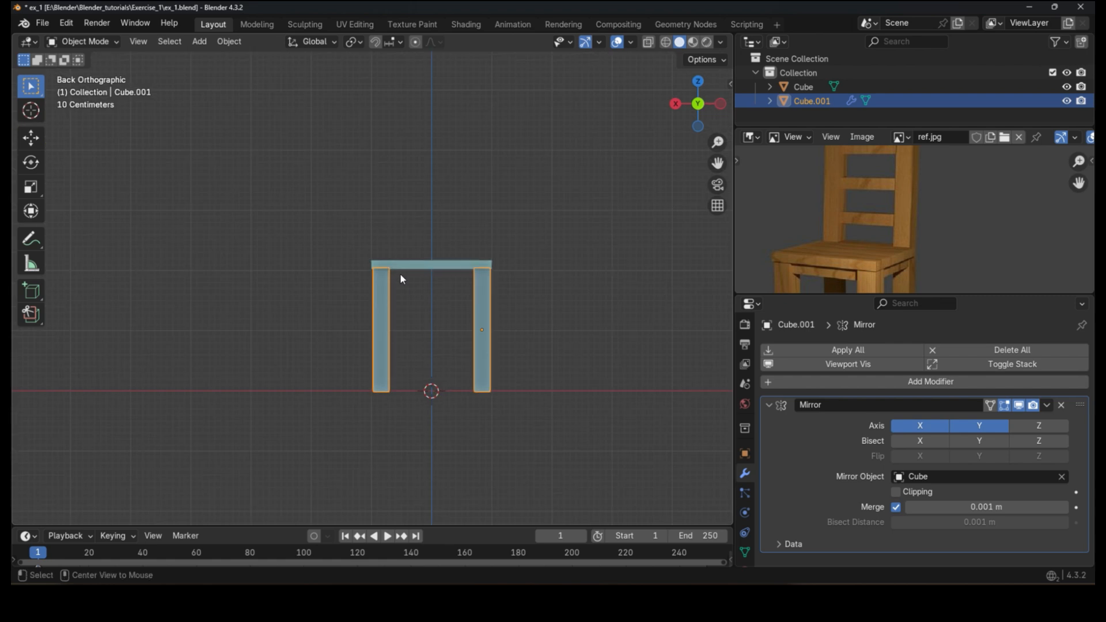
{"action": "left_click_drag", "start_coordinate": [805, 294], "coordinate": [768, 361]}
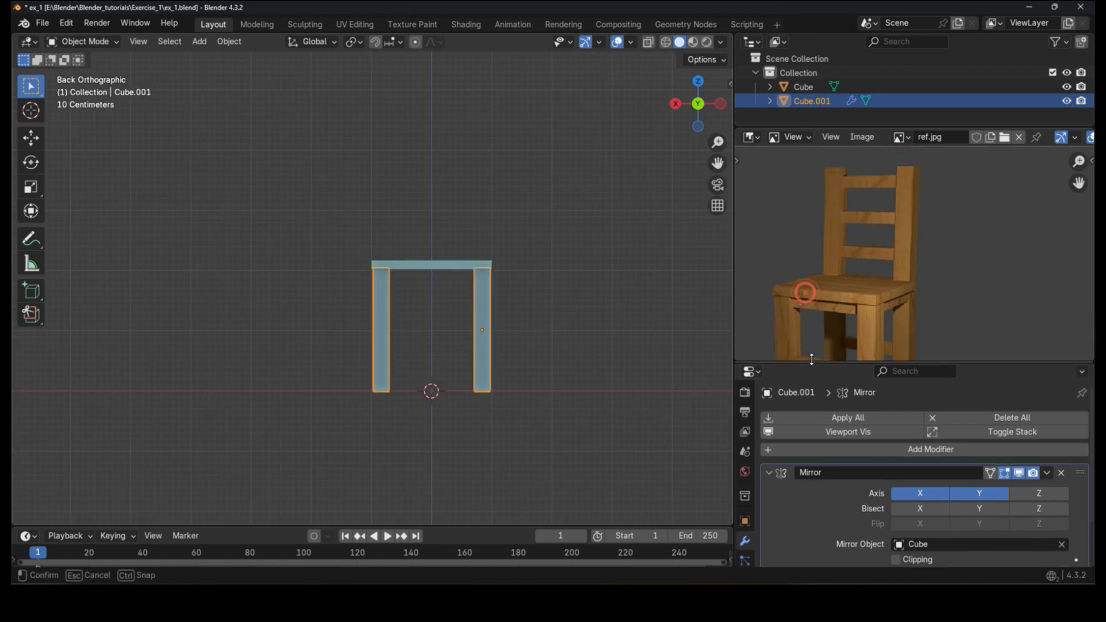
{"action": "scroll", "coordinate": [801, 314], "scroll_direction": "down", "scroll_amount": 2}
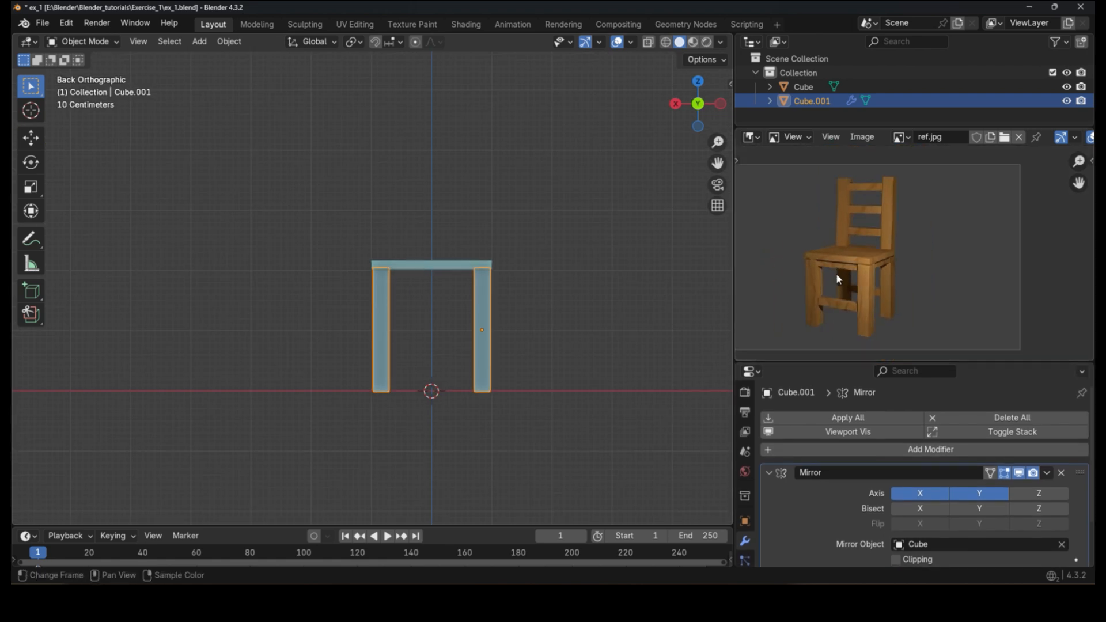
{"action": "scroll", "coordinate": [483, 300], "scroll_direction": "up", "scroll_amount": 1}
{"action": "scroll", "coordinate": [466, 322], "scroll_direction": "up", "scroll_amount": 2}
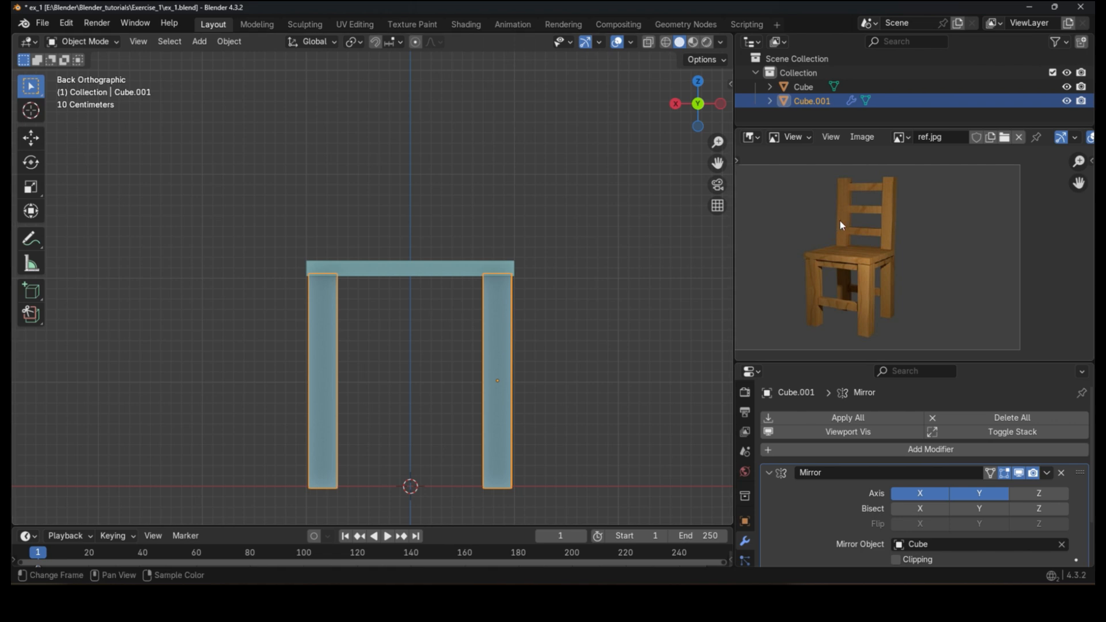
{"action": "key", "text": "shift+d"}
{"action": "right_click", "coordinate": [494, 332]}
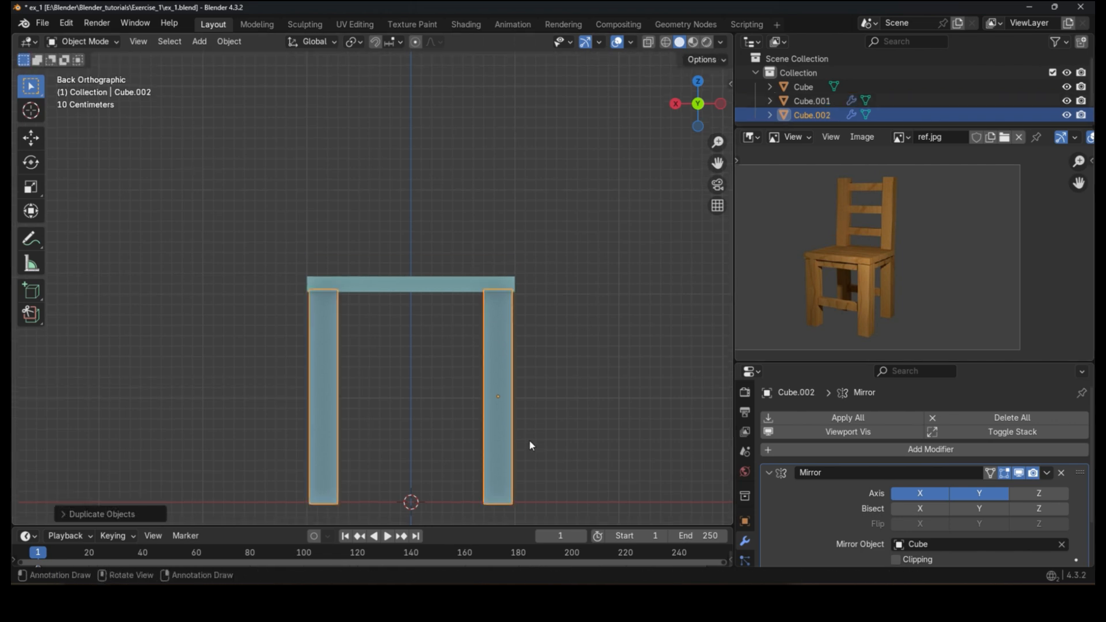
{"action": "key", "text": "g"}
{"action": "key", "text": "z"}
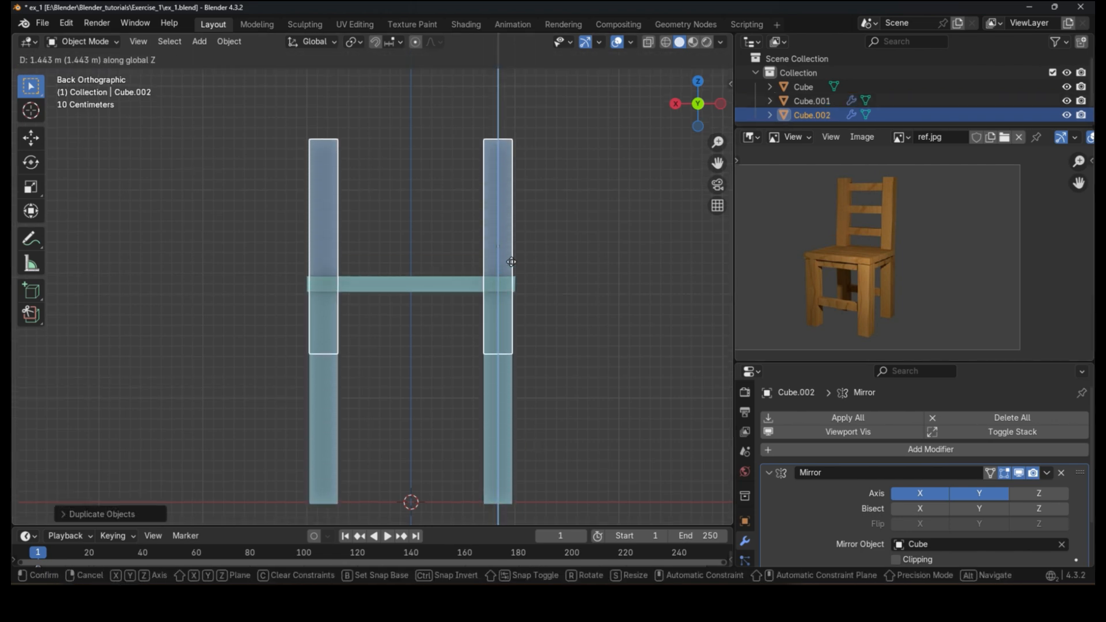
{"action": "left_click", "coordinate": [521, 198]}
Step: Disable the X mirror axis on the duplicate so only the two rear posts remain
{"action": "middle_click_drag", "start_coordinate": [521, 198], "coordinate": [465, 280]}
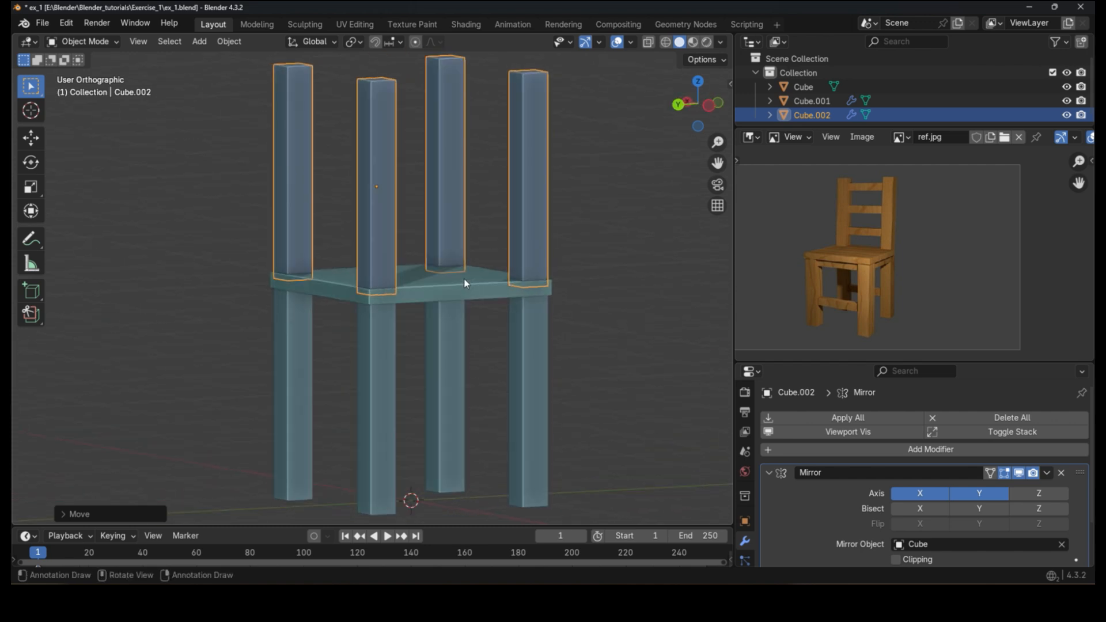
{"action": "left_click", "coordinate": [919, 491]}
{"action": "middle_click_drag", "start_coordinate": [592, 361], "coordinate": [476, 340]}
{"action": "scroll", "coordinate": [518, 310], "scroll_direction": "up", "scroll_amount": 3}
Step: Tilt the rear posts backward about 2.6° and shift them along X onto the seat's rear edge
{"action": "key", "text": "r"}
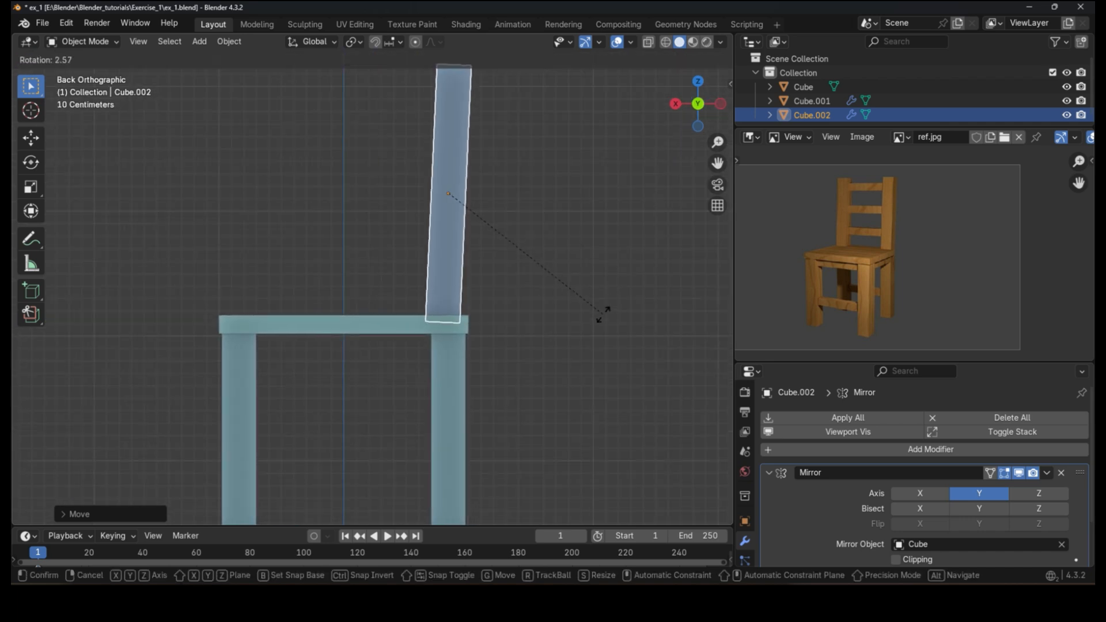
{"action": "left_click", "coordinate": [602, 320]}
{"action": "key", "text": "g"}
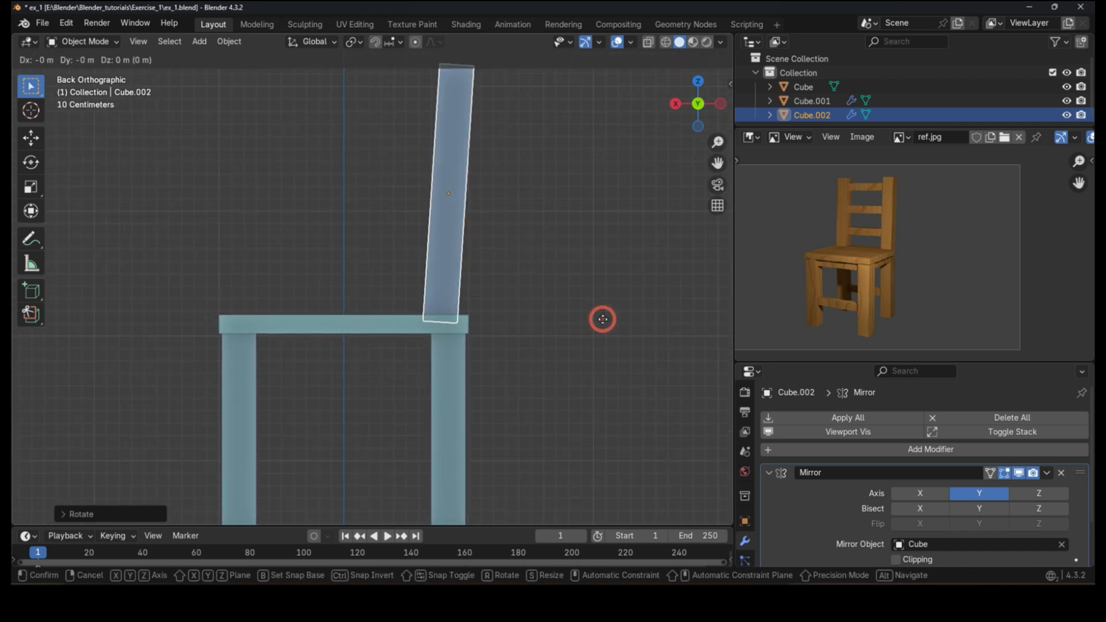
{"action": "key", "text": "x"}
{"action": "left_click", "coordinate": [613, 320]}
{"action": "key", "text": "r"}
{"action": "left_click", "coordinate": [616, 326]}
{"action": "key", "text": "g"}
{"action": "key", "text": "x"}
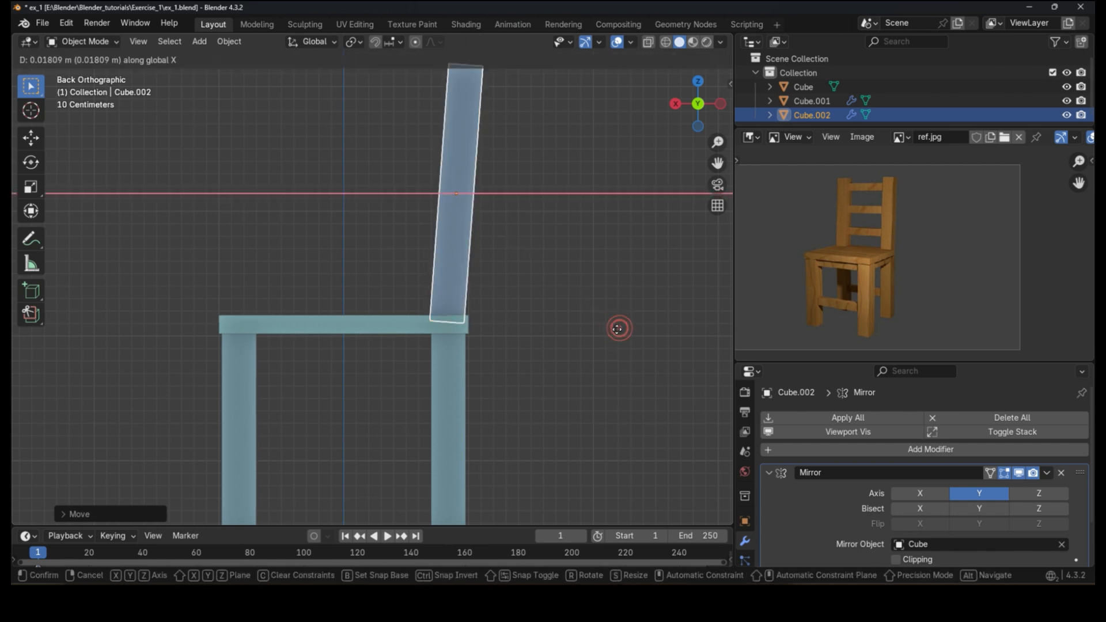
{"action": "left_click", "coordinate": [619, 327]}
Step: Thin the rear posts by scaling them in X and Y only, then realign them along X
{"action": "middle_click_drag", "start_coordinate": [570, 329], "coordinate": [531, 363]}
{"action": "scroll", "coordinate": [531, 363], "scroll_direction": "up", "scroll_amount": 3}
{"action": "key", "text": "s"}
{"action": "key", "text": "shift+z"}
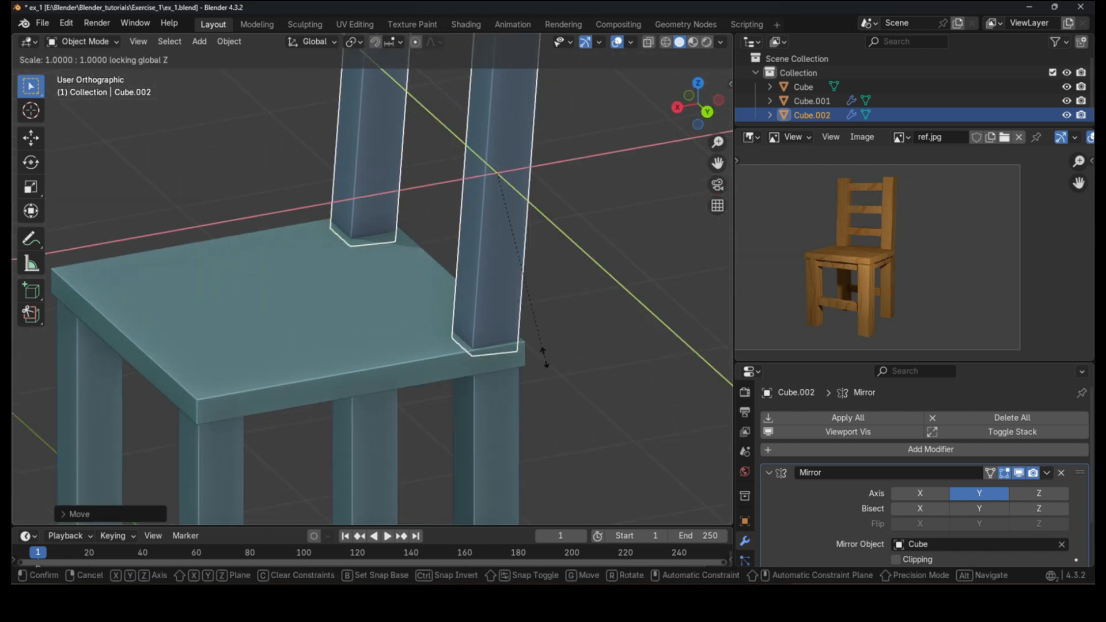
{"action": "left_click", "coordinate": [564, 367]}
{"action": "key", "text": "g"}
{"action": "key", "text": "x"}
{"action": "left_click", "coordinate": [564, 367]}
Step: Move the rear posts along Y and scale them again in X and Y to fit the seat corners
{"action": "middle_click_drag", "start_coordinate": [563, 367], "coordinate": [536, 333]}
{"action": "scroll", "coordinate": [600, 291], "scroll_direction": "up", "scroll_amount": 2}
{"action": "key", "text": "g"}
{"action": "key", "text": "y"}
{"action": "left_click", "coordinate": [602, 292]}
{"action": "key", "text": "s"}
{"action": "key", "text": "shift+z"}
{"action": "left_click", "coordinate": [649, 328]}
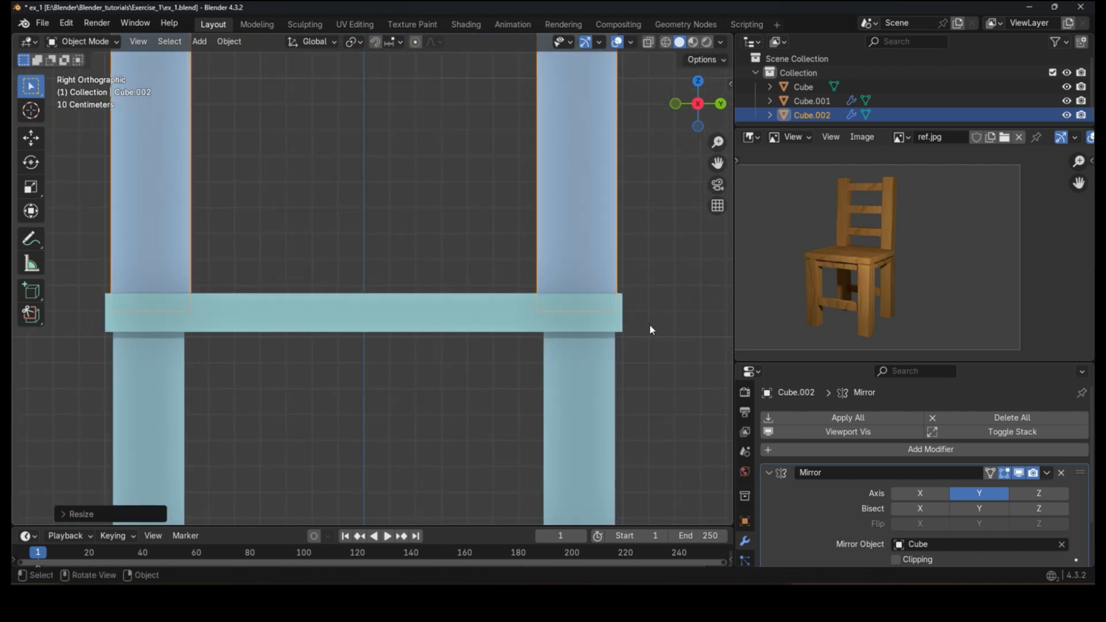
{"action": "scroll", "coordinate": [648, 324], "scroll_direction": "down", "scroll_amount": 5}
{"action": "left_click", "coordinate": [584, 262]}
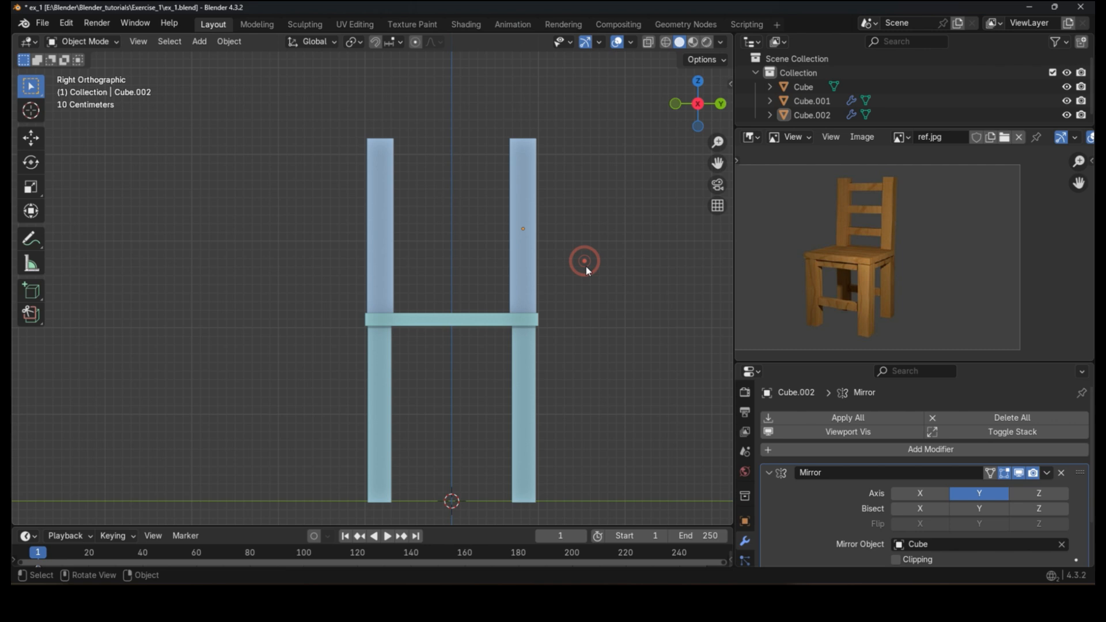
{"action": "left_click", "coordinate": [523, 197]}
{"action": "scroll", "coordinate": [530, 243], "scroll_direction": "up", "scroll_amount": 1}
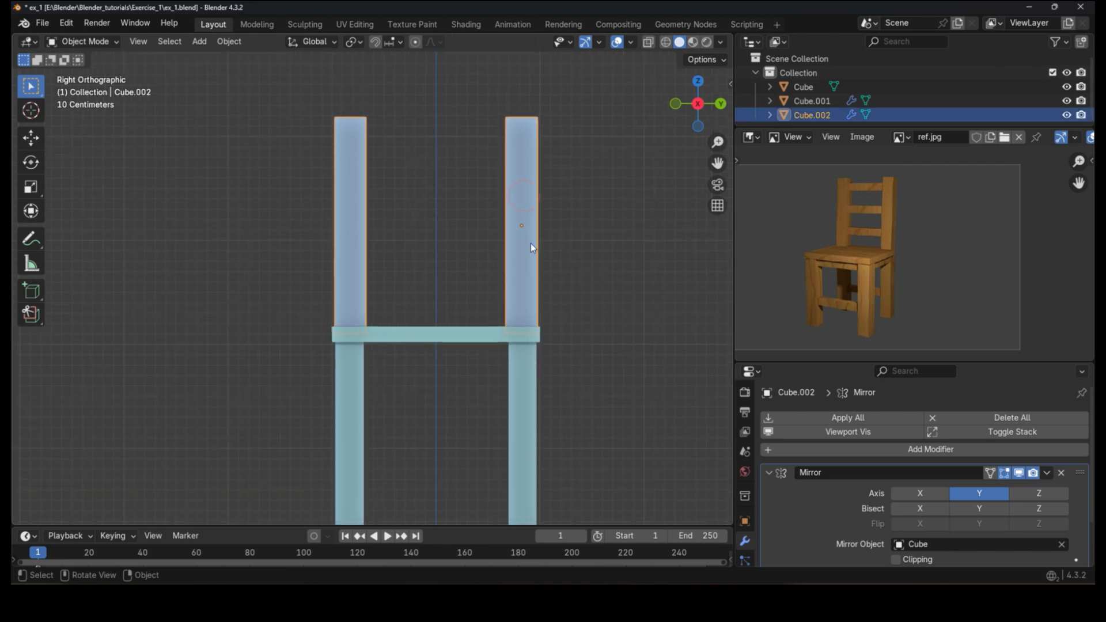
Step: Duplicate a leg, move the copy straight up above the seat, and remove the copy's Mirror modifier
{"action": "middle_click_drag", "start_coordinate": [529, 251], "coordinate": [415, 249]}
{"action": "middle_click_drag", "start_coordinate": [523, 352], "coordinate": [522, 321], "text": "shift"}
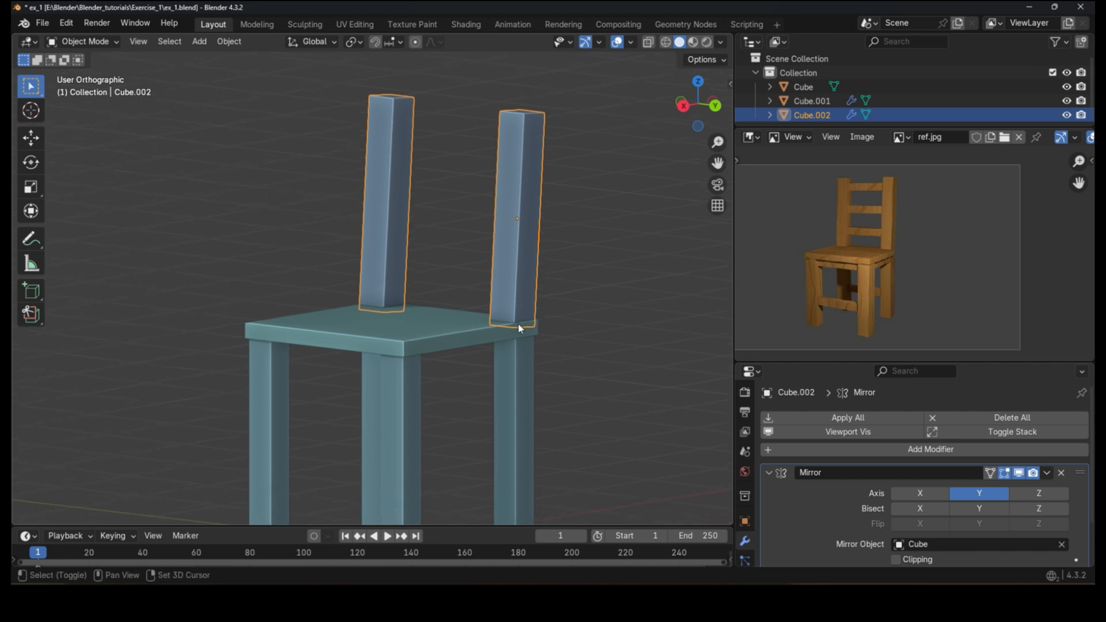
{"action": "left_click", "coordinate": [519, 400]}
{"action": "middle_click_drag", "start_coordinate": [515, 435], "coordinate": [519, 380], "text": "shift"}
{"action": "key", "text": "shift+d"}
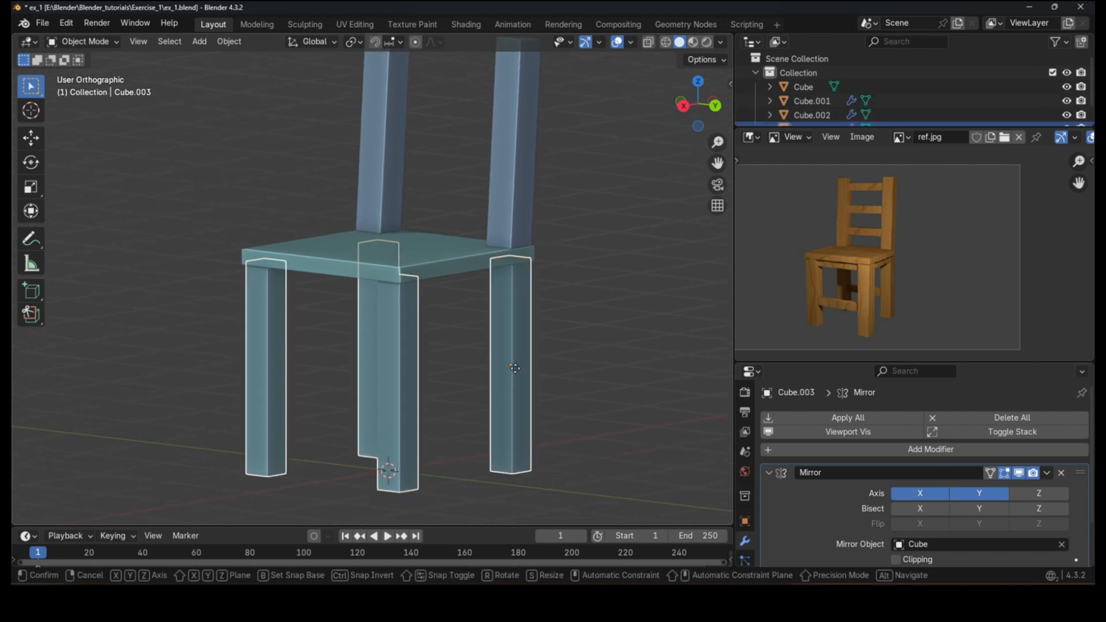
{"action": "key", "text": "z"}
{"action": "left_click", "coordinate": [490, 261]}
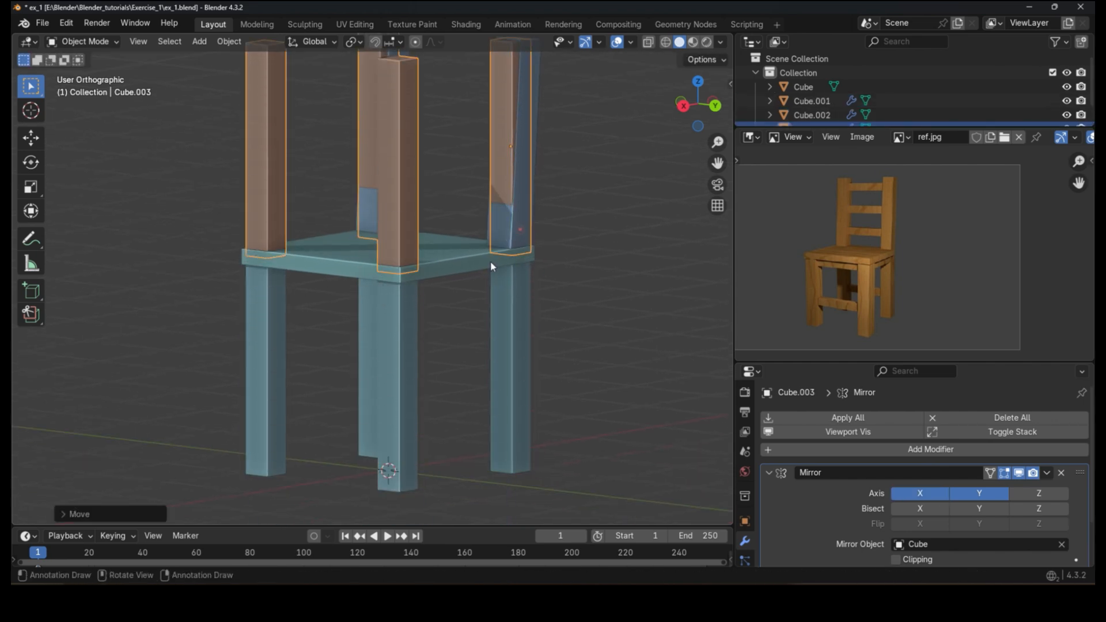
{"action": "left_click", "coordinate": [1061, 472]}
{"action": "middle_click_drag", "start_coordinate": [501, 308], "coordinate": [481, 319]}
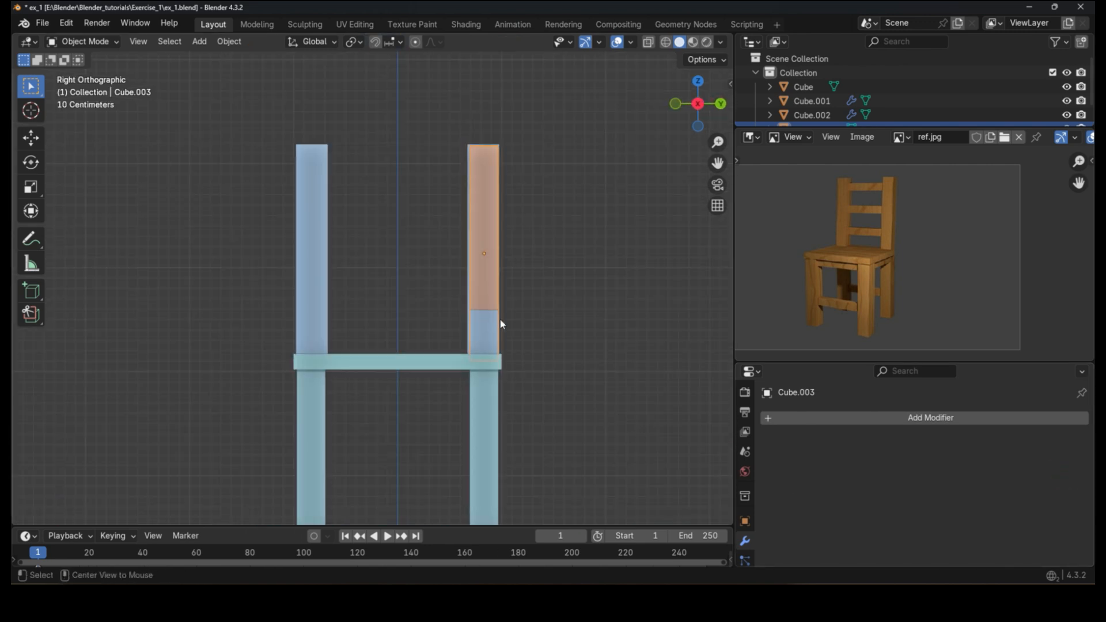
{"action": "scroll", "coordinate": [501, 261], "scroll_direction": "down", "scroll_amount": 2}
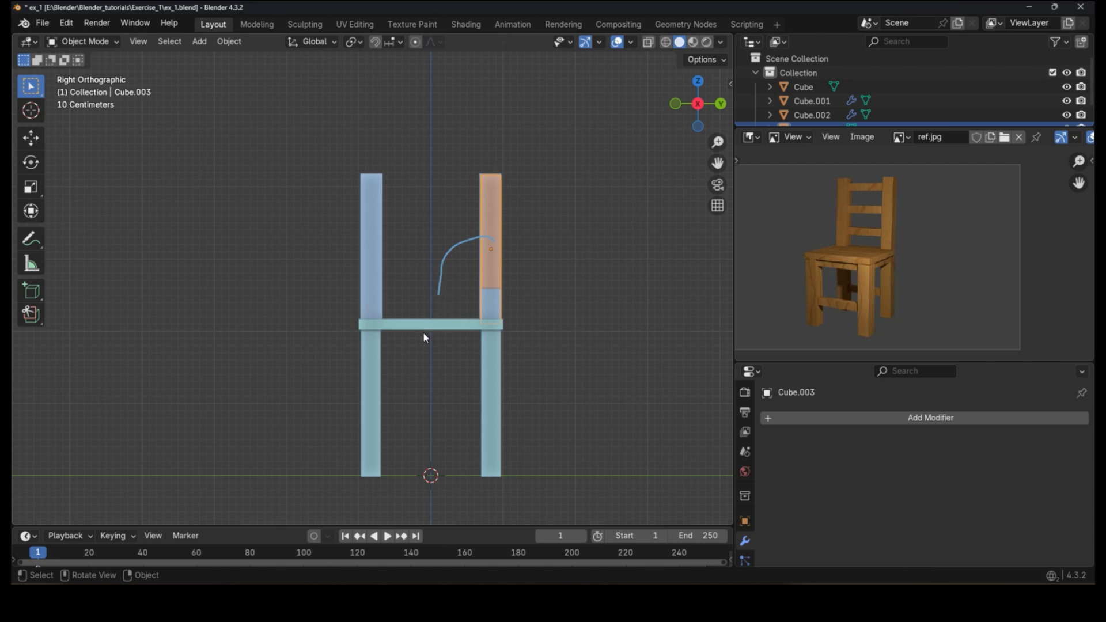
{"action": "key", "text": "r"}
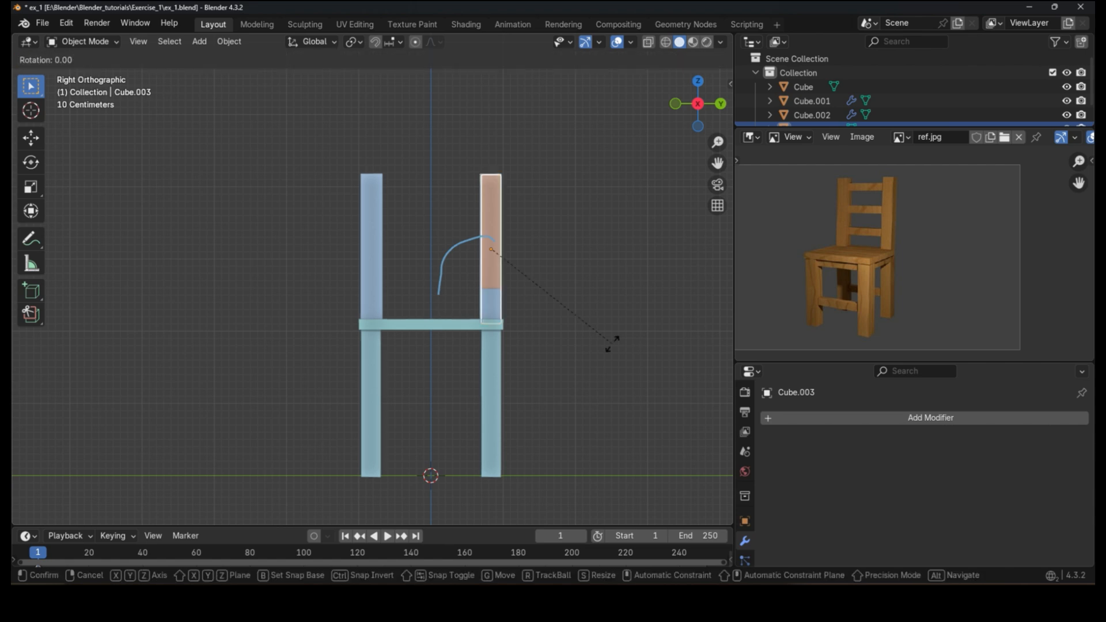
{"action": "key", "text": "x"}
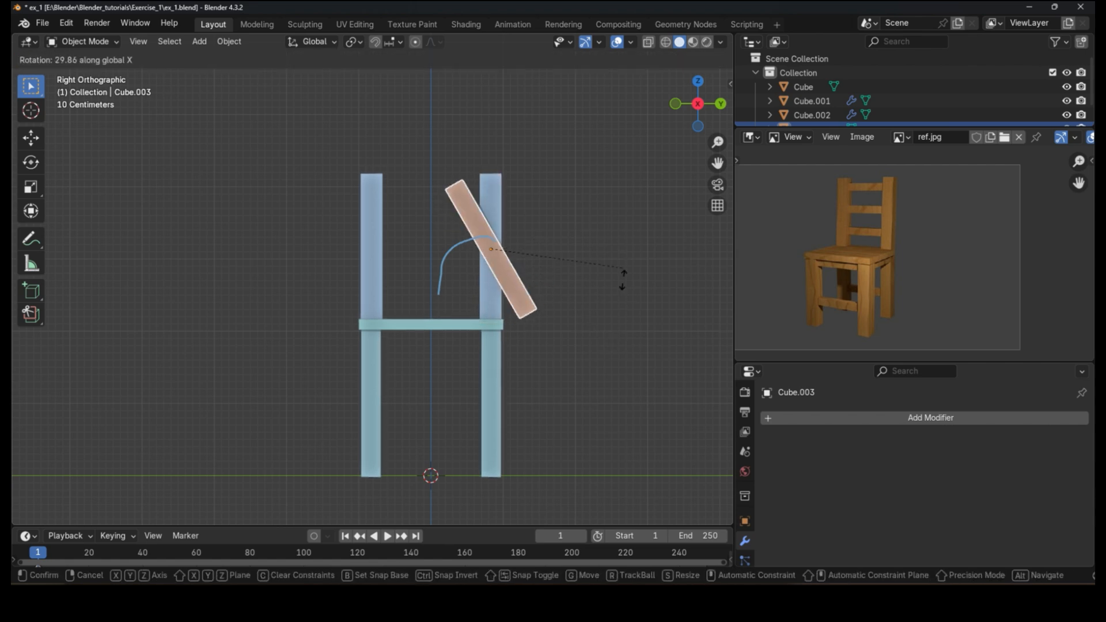
{"action": "key", "text": "Escape"}
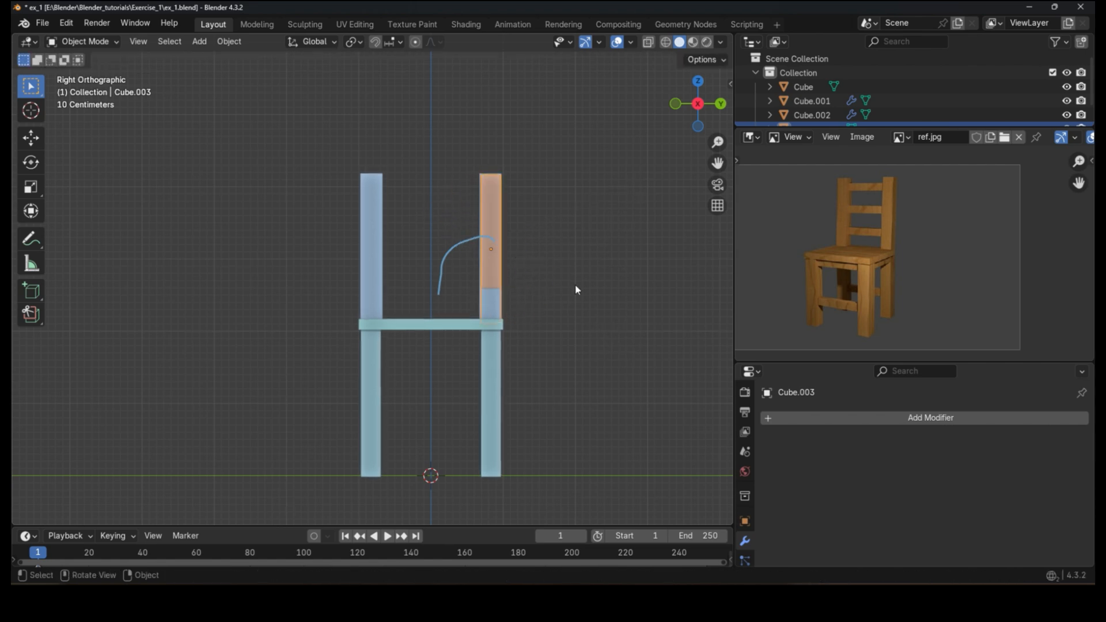
Step: Rotate the duplicated piece 90° about X so it lies horizontally as a backrest crossbar
{"action": "middle_click_drag", "start_coordinate": [576, 289], "coordinate": [500, 345]}
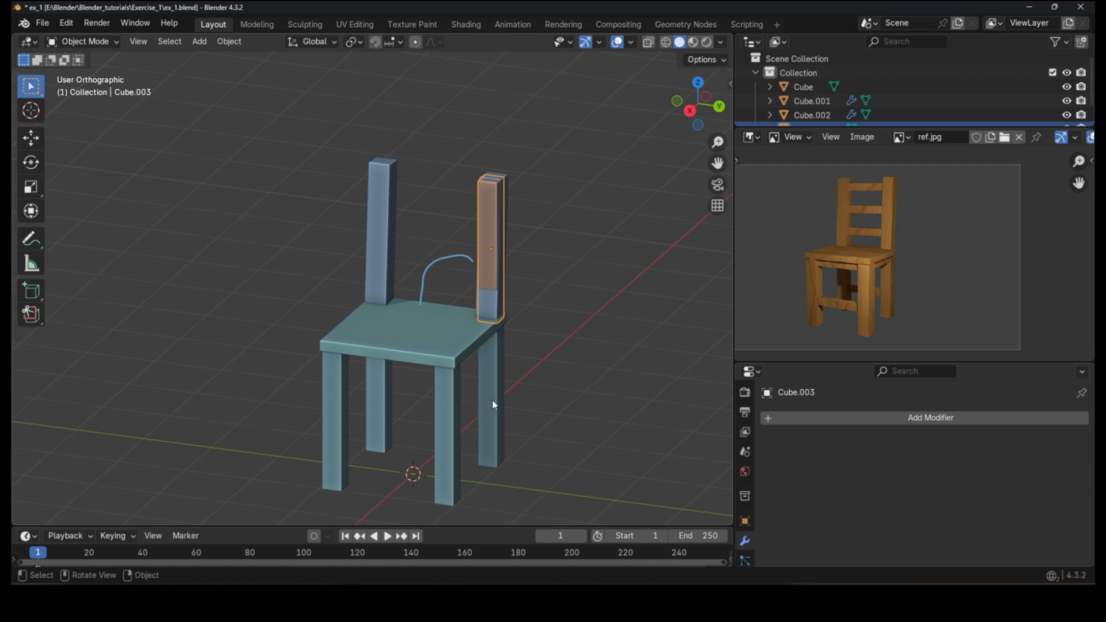
{"action": "key", "text": "KP_3"}
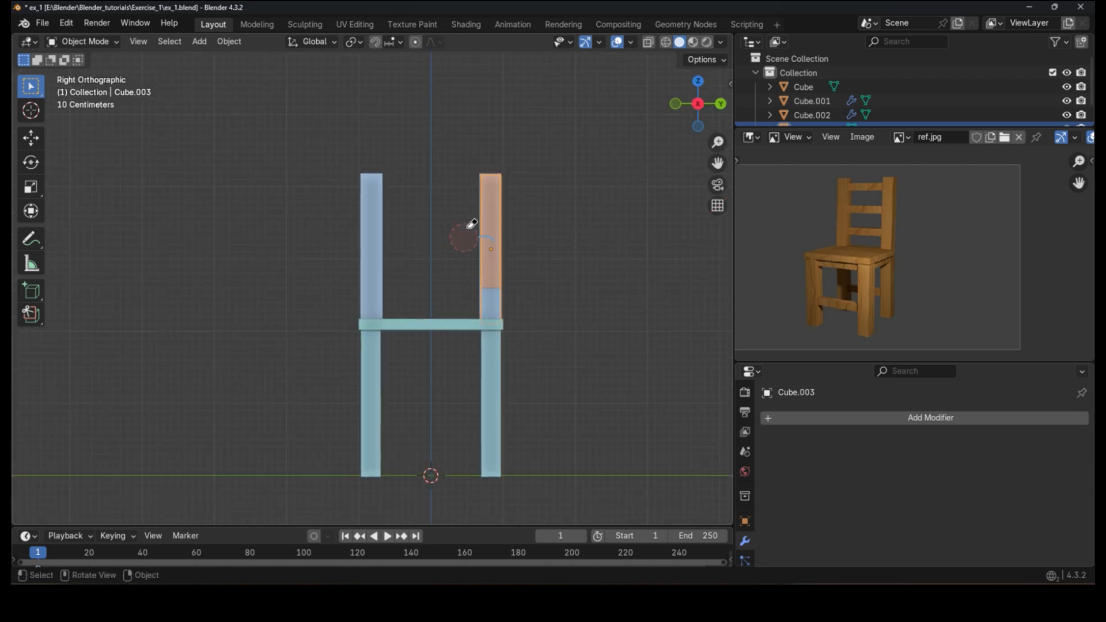
{"action": "middle_click_drag", "start_coordinate": [585, 219], "coordinate": [532, 317]}
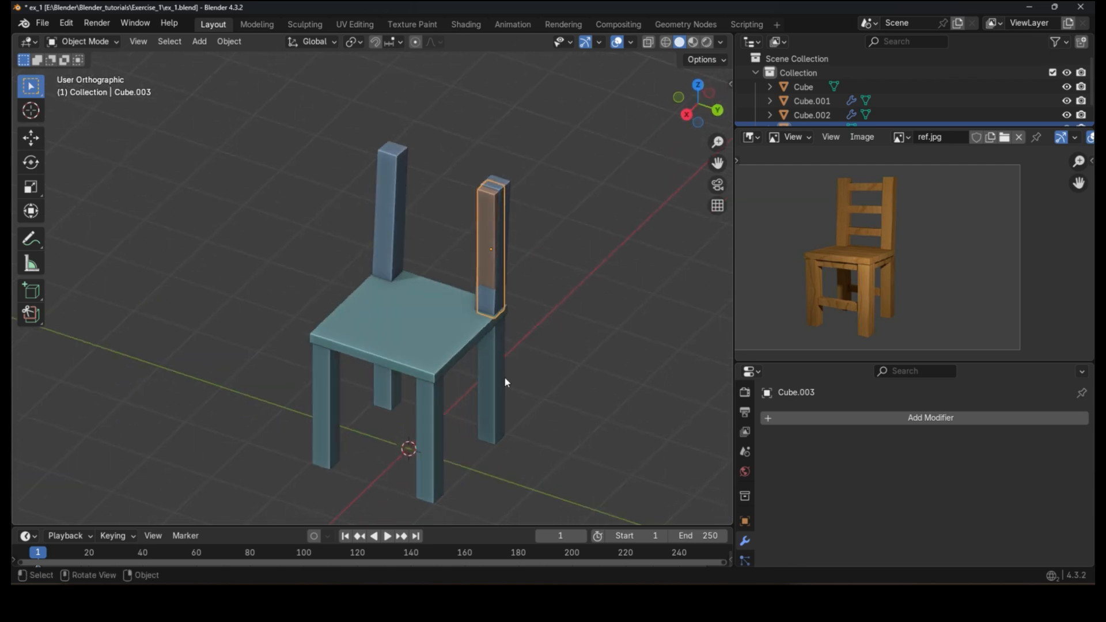
{"action": "key", "text": "KP_3"}
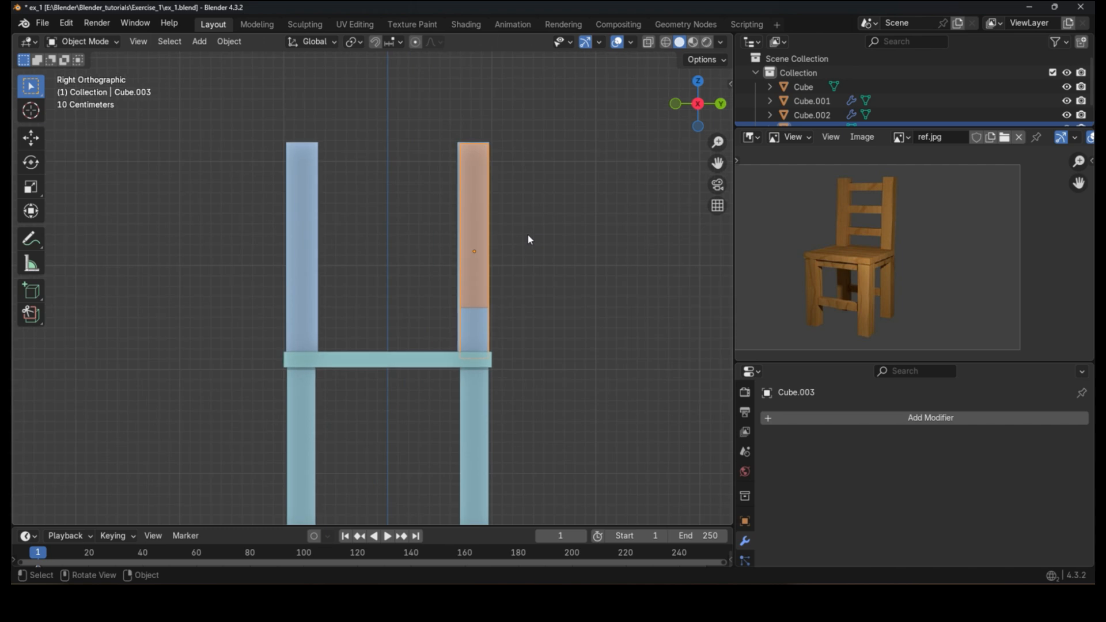
{"action": "type", "text": "r"}
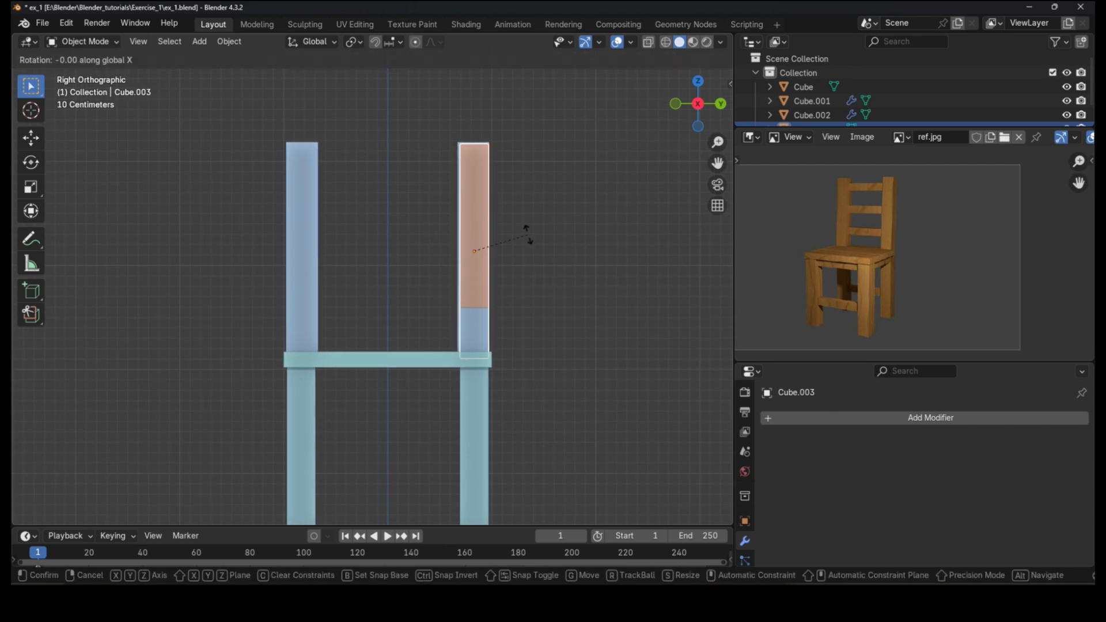
{"action": "type", "text": "90"}
{"action": "key", "text": "Return"}
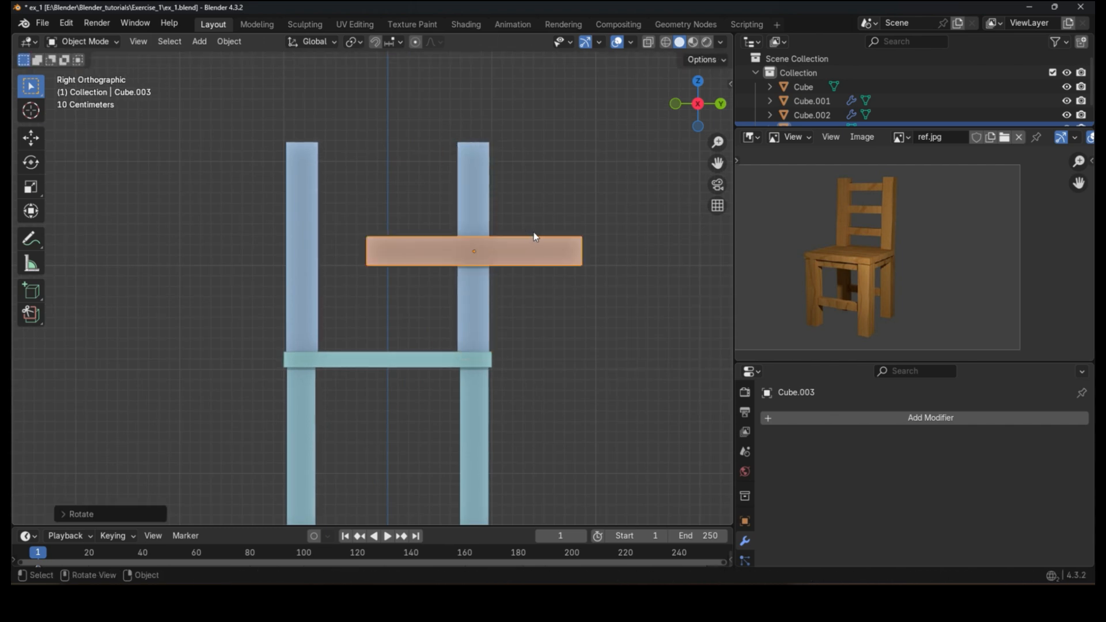
Step: Flatten the crossbar by scaling it along Z and shift it along Y between the rear posts
{"action": "key", "text": "s"}
{"action": "key", "text": "z"}
{"action": "left_click", "coordinate": [614, 247]}
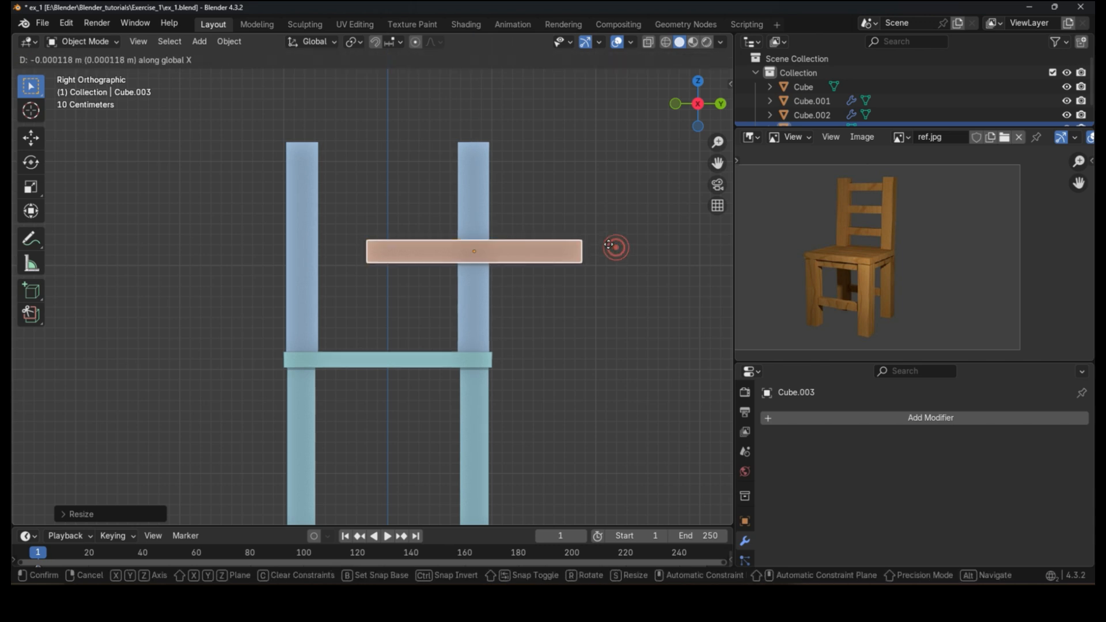
{"action": "key", "text": "g"}
{"action": "key", "text": "y"}
{"action": "left_click", "coordinate": [541, 264]}
Step: Raise the crossbar along Z to near the top of the rear posts
{"action": "key", "text": "g"}
{"action": "key", "text": "z"}
{"action": "left_click", "coordinate": [550, 175]}
{"action": "key", "text": "s"}
{"action": "key", "text": "x"}
{"action": "key", "text": "Escape"}
Step: Scale the crossbar along Y so it spans the gap between the rear posts
{"action": "key", "text": "s"}
{"action": "key", "text": "y"}
{"action": "left_click", "coordinate": [593, 197]}
{"action": "middle_click_drag", "start_coordinate": [593, 197], "coordinate": [427, 243]}
{"action": "key", "text": "g"}
{"action": "key", "text": "Escape"}
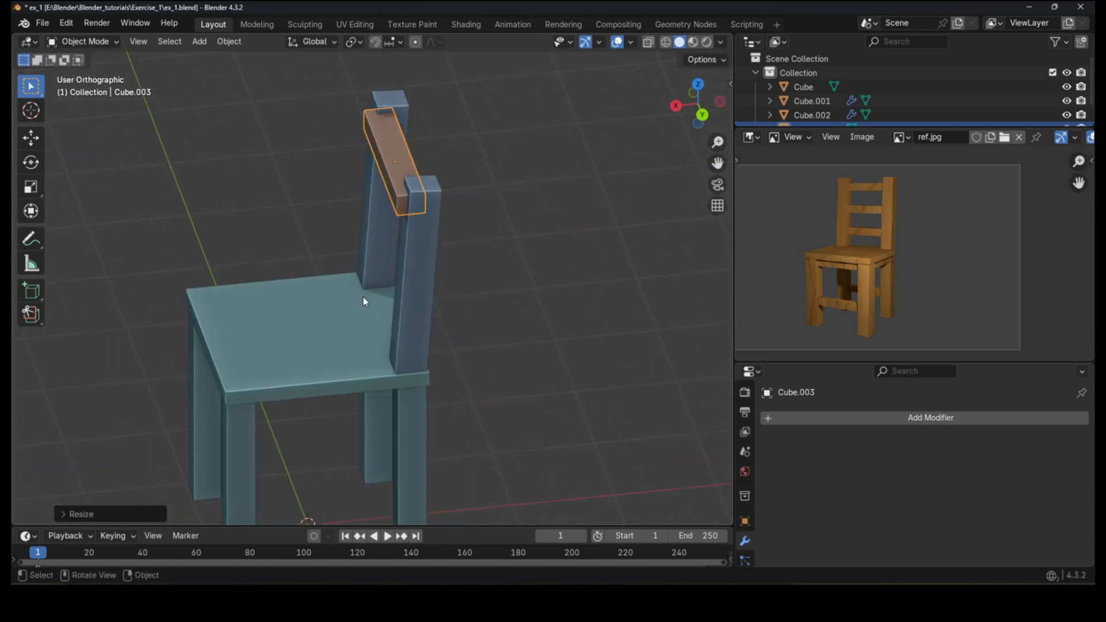
Step: Inspect the chair and crossbar from the front, side and back orthographic viewpoints
{"action": "key", "text": "KP_3"}
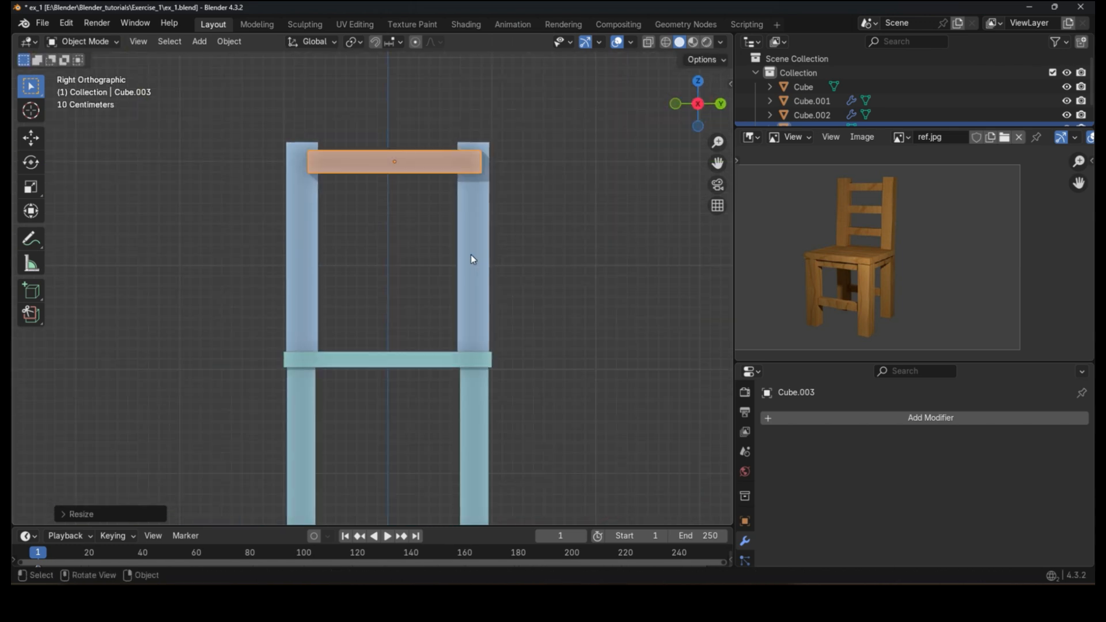
{"action": "key", "text": "KP_1"}
{"action": "scroll", "coordinate": [471, 259], "scroll_direction": "down", "scroll_amount": 3}
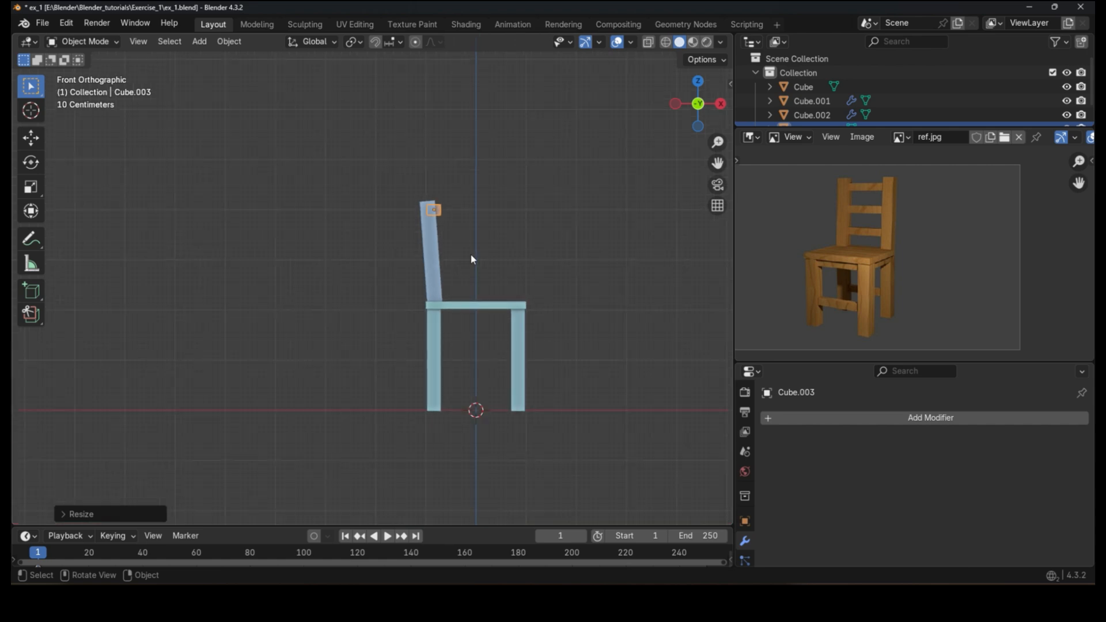
{"action": "scroll", "coordinate": [471, 259], "scroll_direction": "up", "scroll_amount": 2}
{"action": "key", "text": "KP_3"}
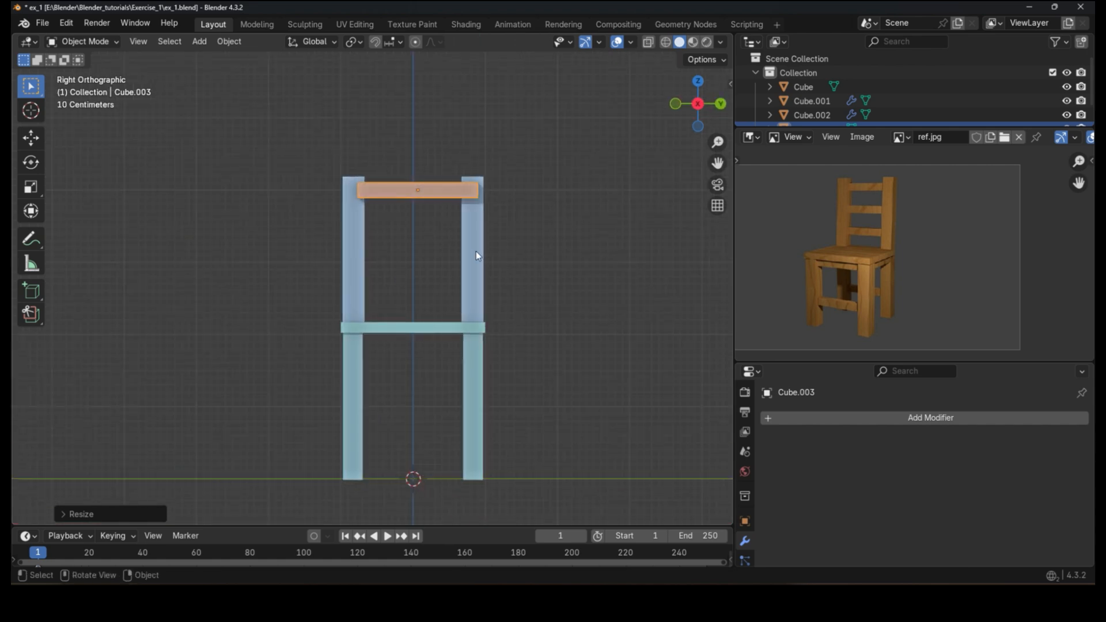
{"action": "left_click_drag", "start_coordinate": [200, 160], "coordinate": [47, 67]}
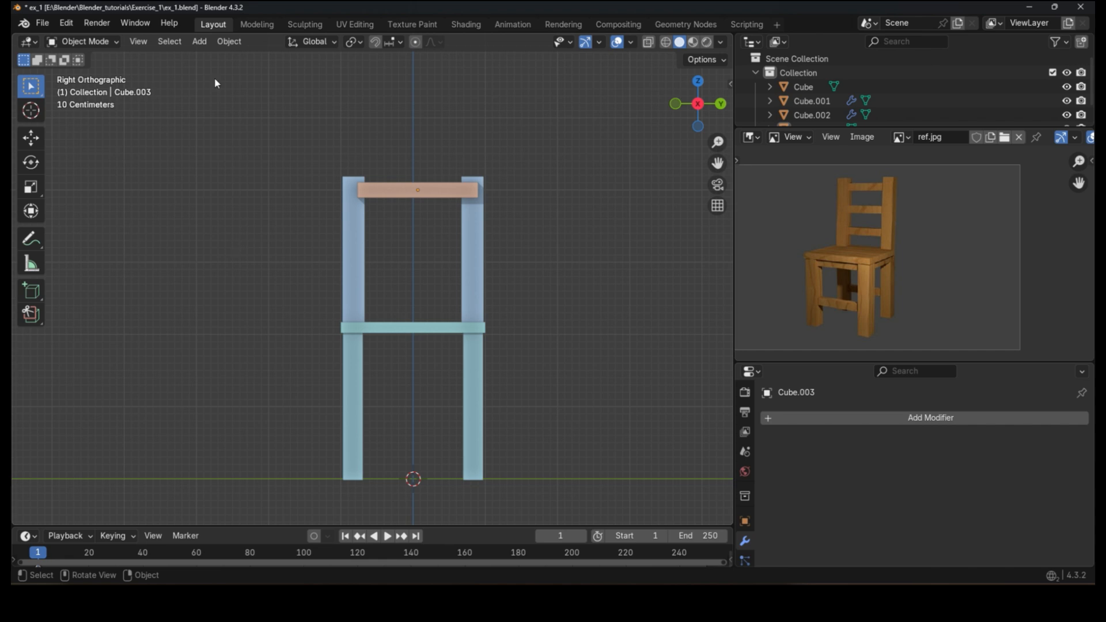
{"action": "left_click", "coordinate": [702, 108]}
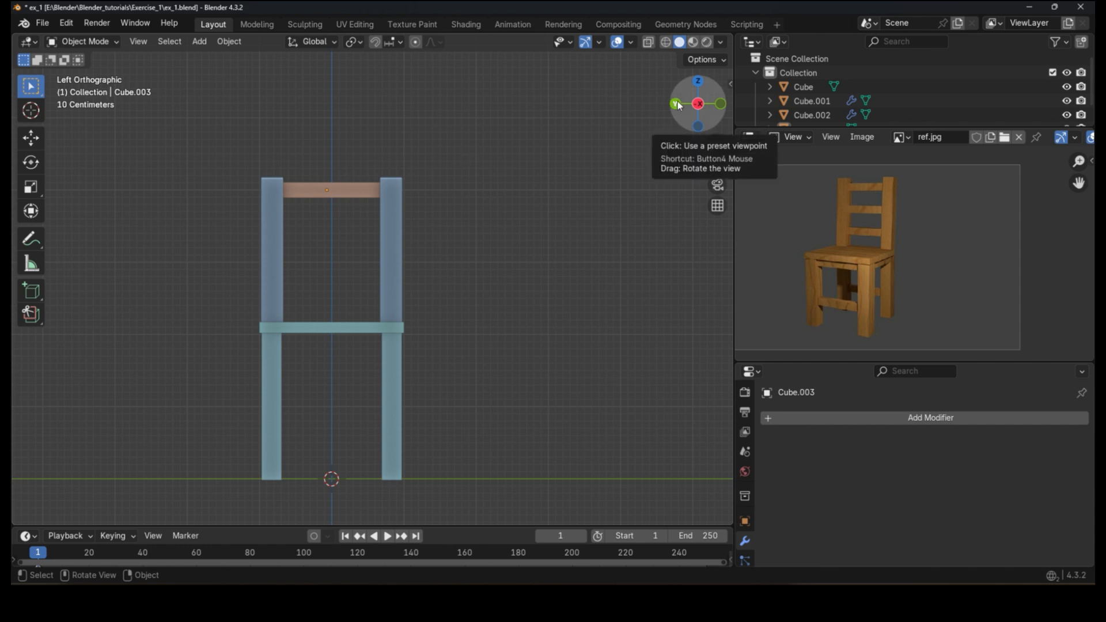
{"action": "left_click", "coordinate": [677, 105]}
{"action": "left_click", "coordinate": [721, 108]}
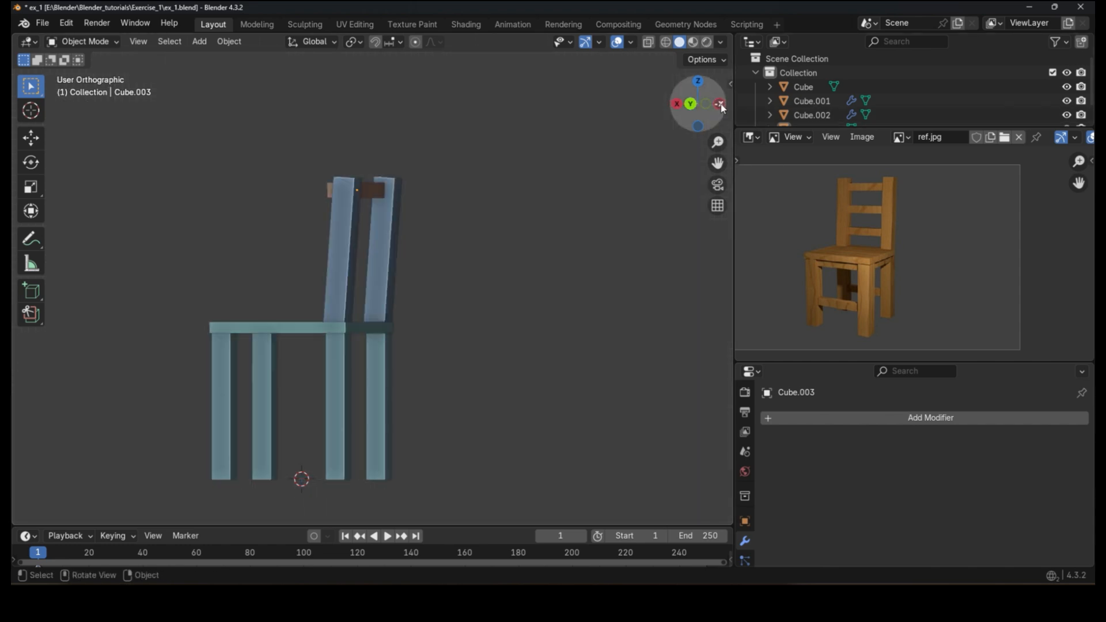
{"action": "left_click", "coordinate": [702, 108]}
{"action": "left_click", "coordinate": [702, 108]}
{"action": "left_click_drag", "start_coordinate": [710, 109], "coordinate": [712, 109]}
{"action": "left_click", "coordinate": [715, 108]}
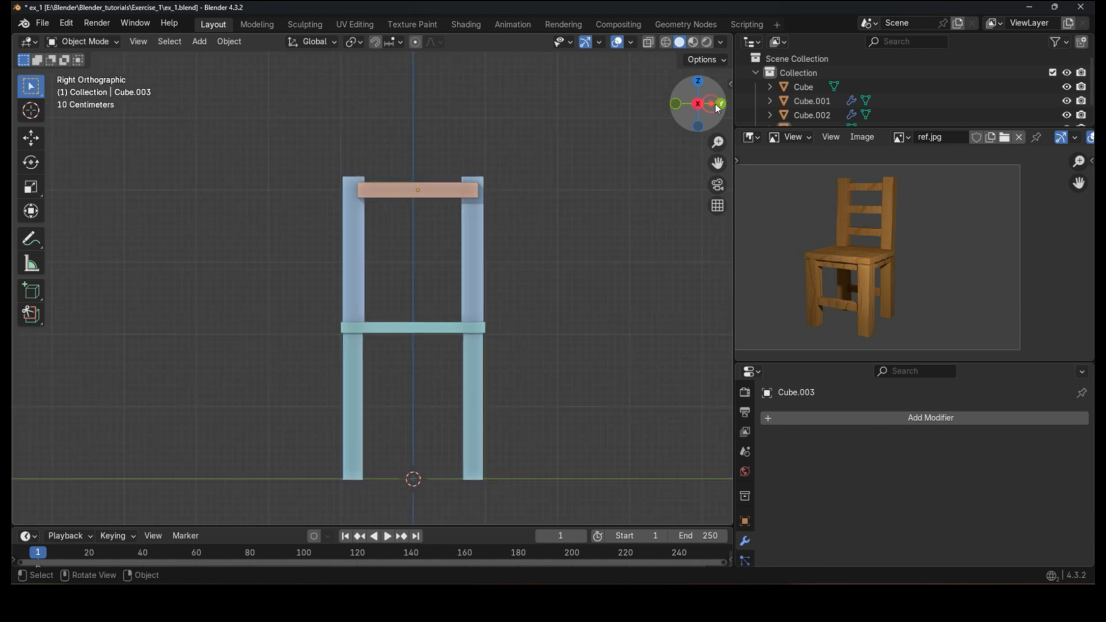
{"action": "left_click", "coordinate": [718, 107]}
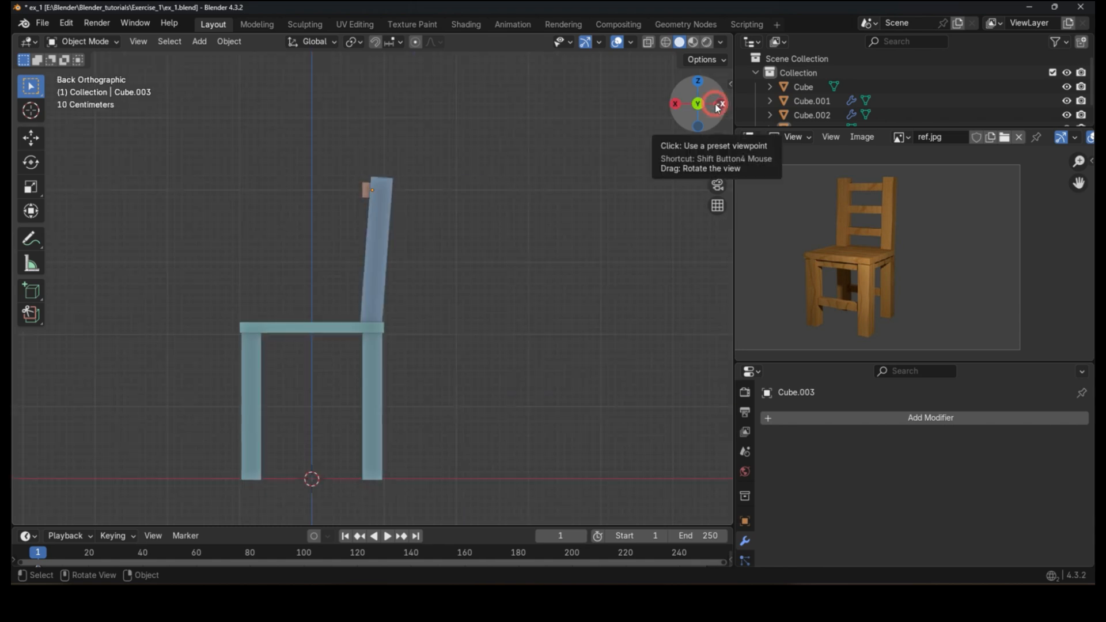
{"action": "left_click", "coordinate": [717, 106]}
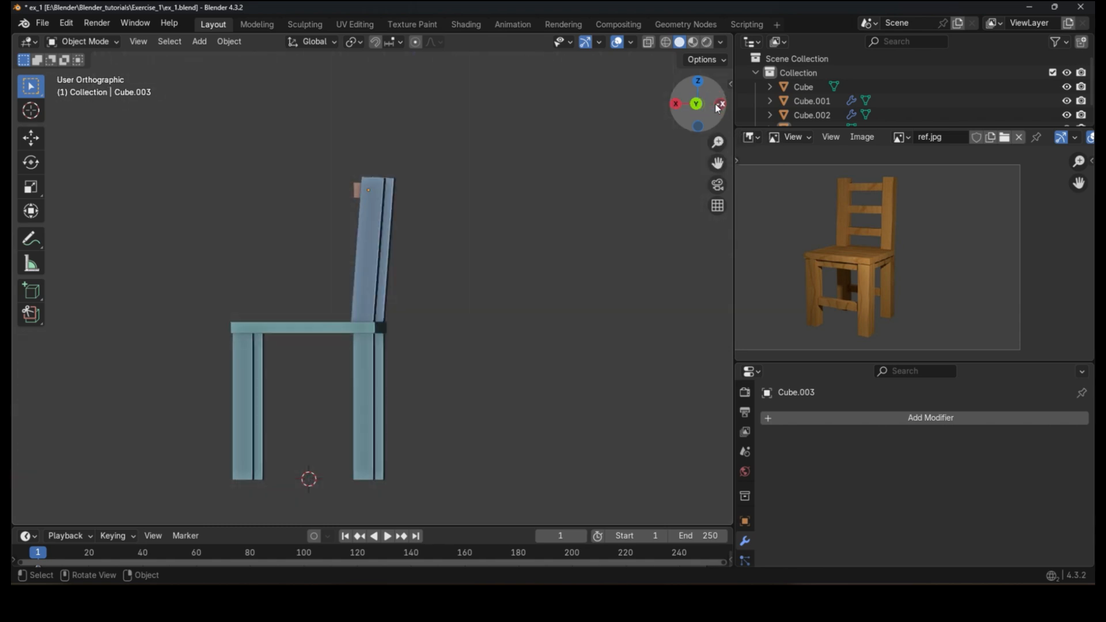
{"action": "left_click", "coordinate": [720, 107]}
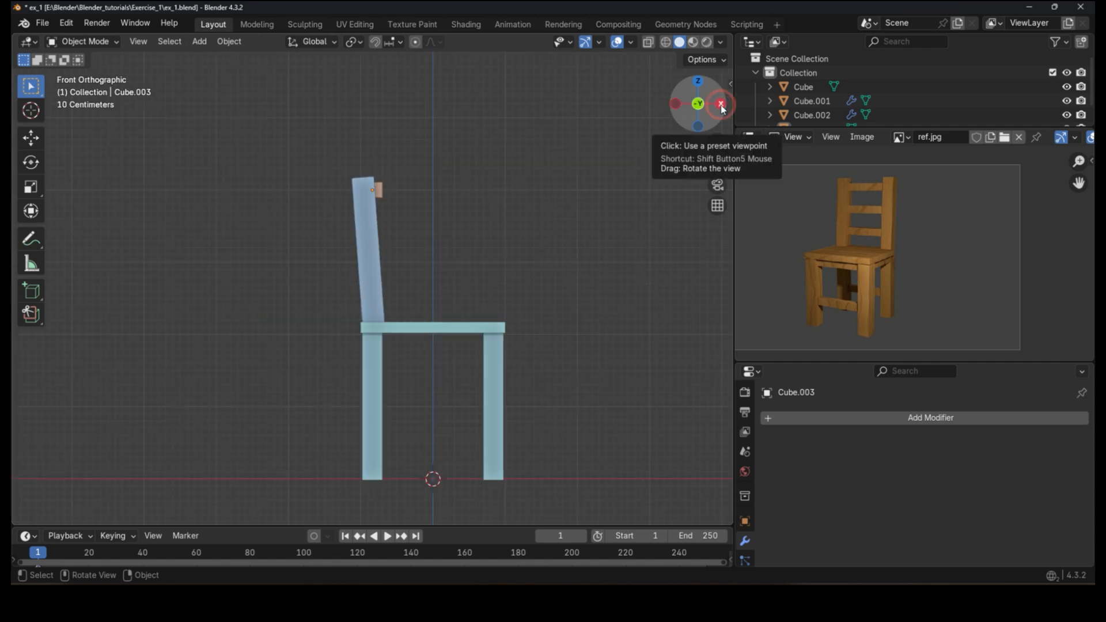
Step: Select the rear posts and switch their Mirror modifier axis from Y to X
{"action": "middle_click_drag", "start_coordinate": [438, 279], "coordinate": [402, 168]}
{"action": "left_click", "coordinate": [375, 228]}
{"action": "key", "text": "g"}
{"action": "right_click", "coordinate": [427, 245]}
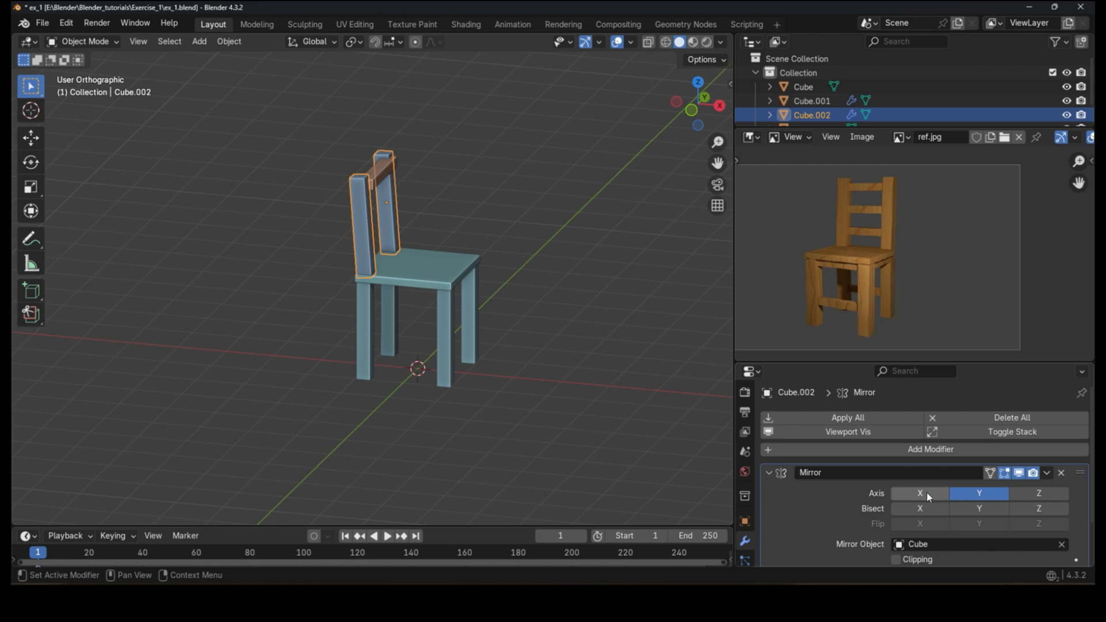
{"action": "left_click", "coordinate": [926, 496]}
{"action": "left_click", "coordinate": [985, 494]}
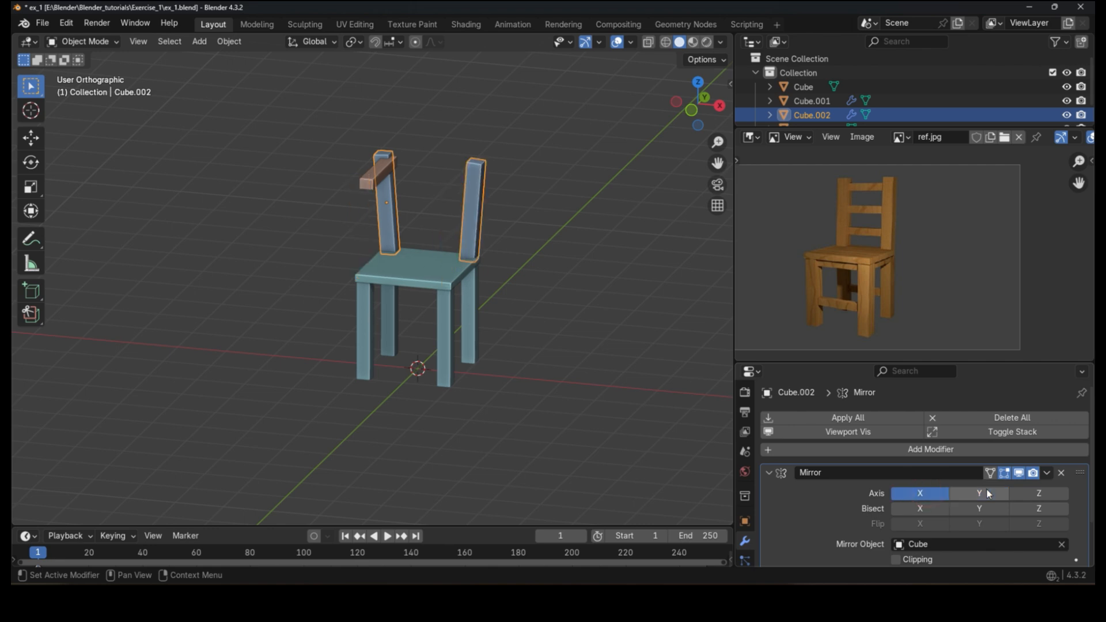
Step: Rotate the rear posts in the front view and shift them along X to stand upright on the seat
{"action": "key", "text": "KP_1"}
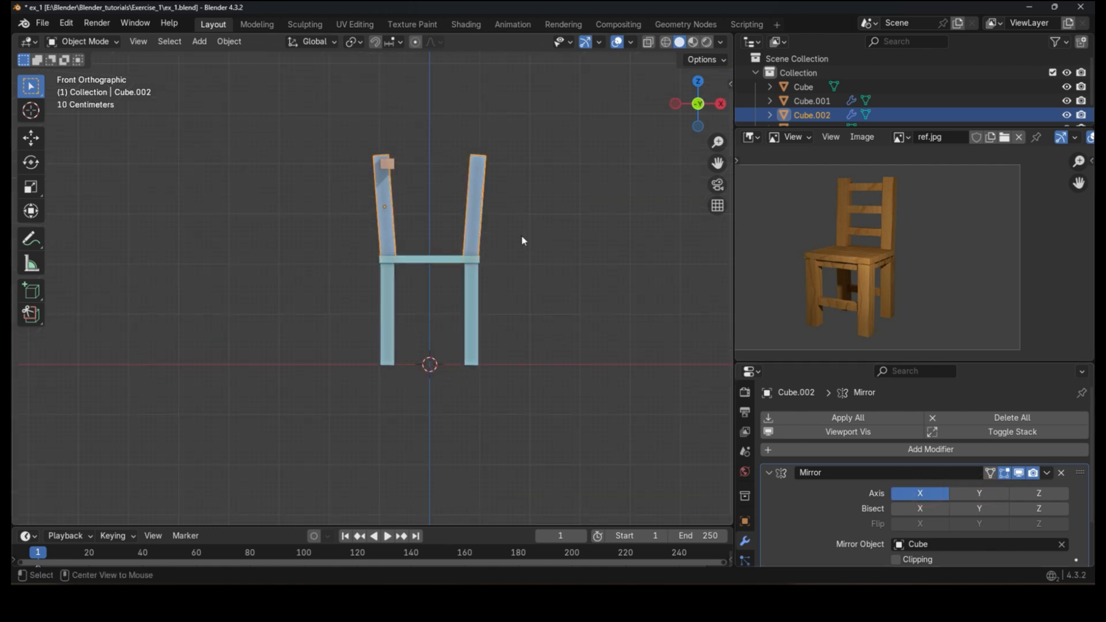
{"action": "key", "text": "r"}
{"action": "left_click", "coordinate": [582, 277]}
{"action": "key", "text": "g"}
{"action": "key", "text": "x"}
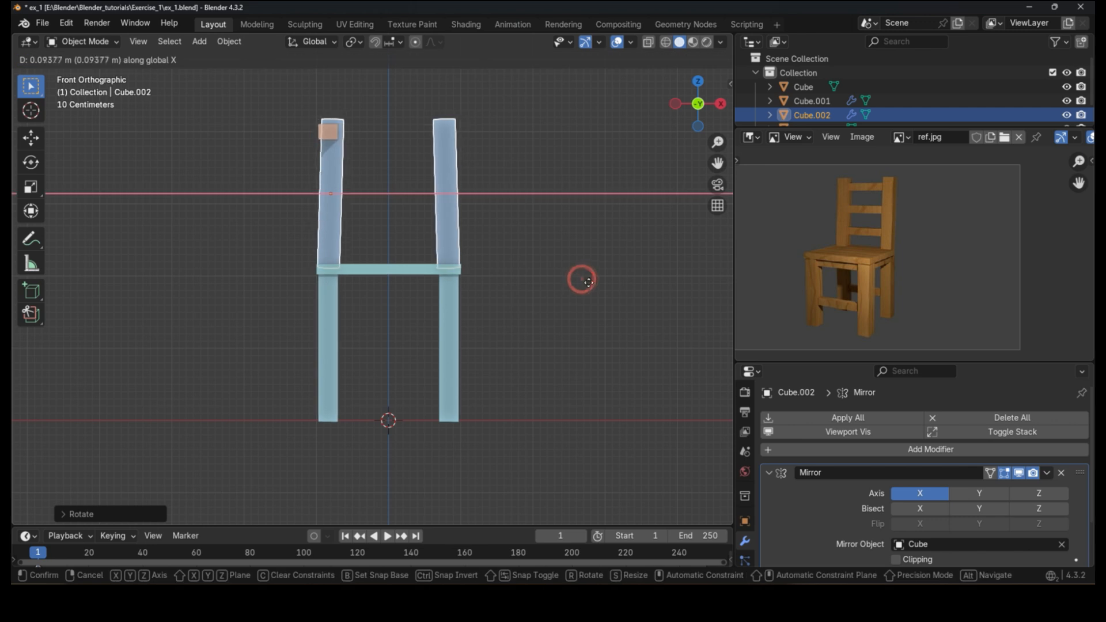
{"action": "left_click", "coordinate": [589, 283]}
{"action": "key", "text": "r"}
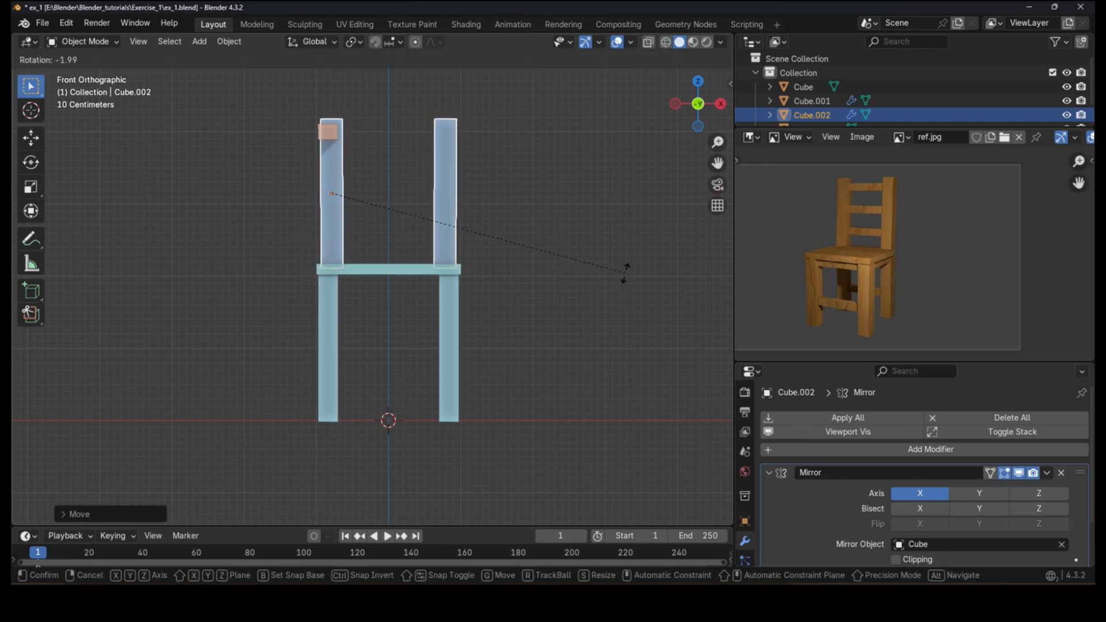
{"action": "left_click", "coordinate": [626, 272]}
{"action": "middle_click_drag", "start_coordinate": [625, 272], "coordinate": [444, 271]}
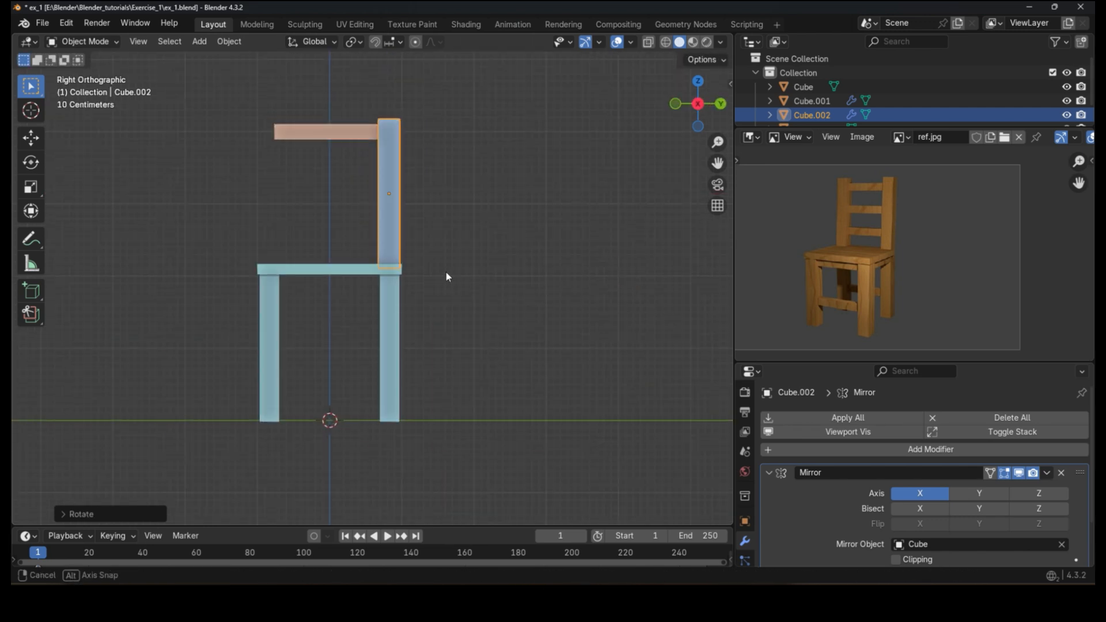
Step: Rotate the rear posts in the side view and move them along Y onto the seat's rear edge
{"action": "scroll", "coordinate": [447, 271], "scroll_direction": "down", "scroll_amount": 1, "text": "alt"}
{"action": "key", "text": "r"}
{"action": "left_click", "coordinate": [521, 282]}
{"action": "key", "text": "g"}
{"action": "key", "text": "y"}
{"action": "left_click", "coordinate": [525, 285]}
{"action": "middle_click_drag", "start_coordinate": [524, 285], "coordinate": [569, 271]}
{"action": "left_click", "coordinate": [569, 270]}
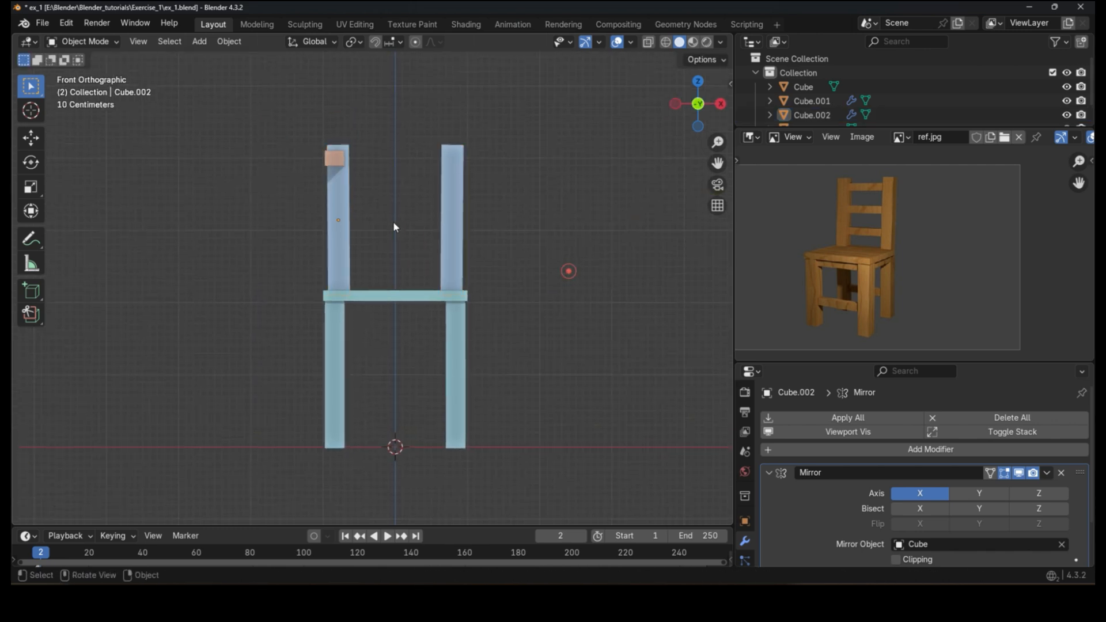
Step: Select the crossbar block and rotate it 90 degrees about the Z axis in the front view
{"action": "left_click", "coordinate": [343, 160]}
{"action": "key", "text": "r"}
{"action": "key", "text": "z"}
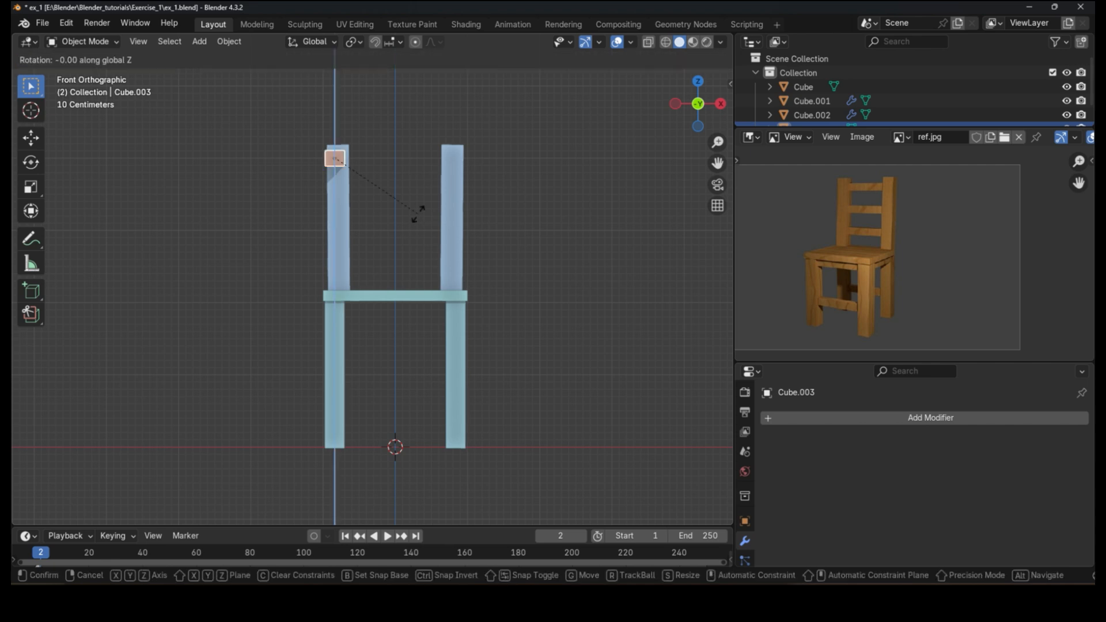
{"action": "right_click", "coordinate": [381, 106]}
{"action": "type", "text": "rz90"}
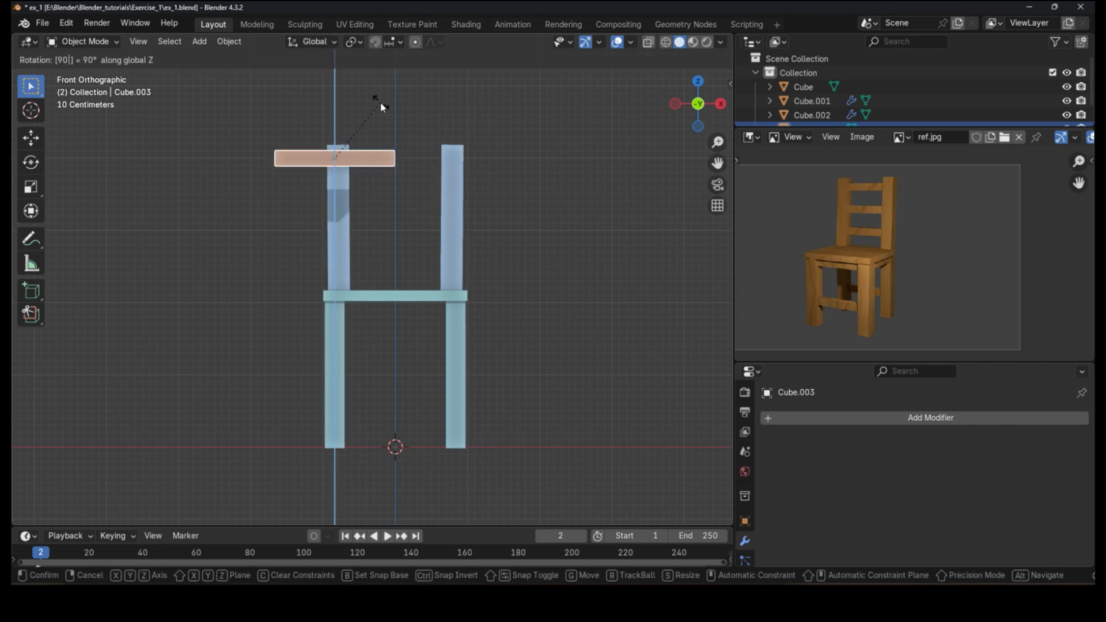
{"action": "key", "text": "Return"}
Step: Move the crossbar along X so it sits centered between the rear posts
{"action": "scroll", "coordinate": [349, 156], "scroll_direction": "up", "scroll_amount": 3}
{"action": "key", "text": "g"}
{"action": "key", "text": "x"}
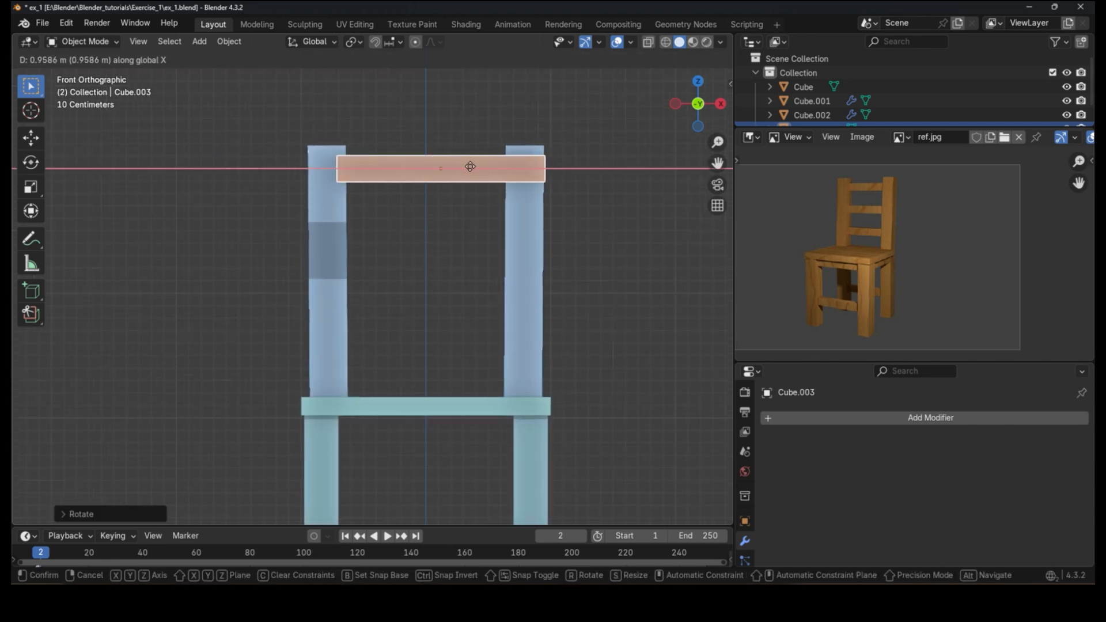
{"action": "left_click", "coordinate": [433, 184]}
{"action": "scroll", "coordinate": [277, 256], "scroll_direction": "down", "scroll_amount": 2}
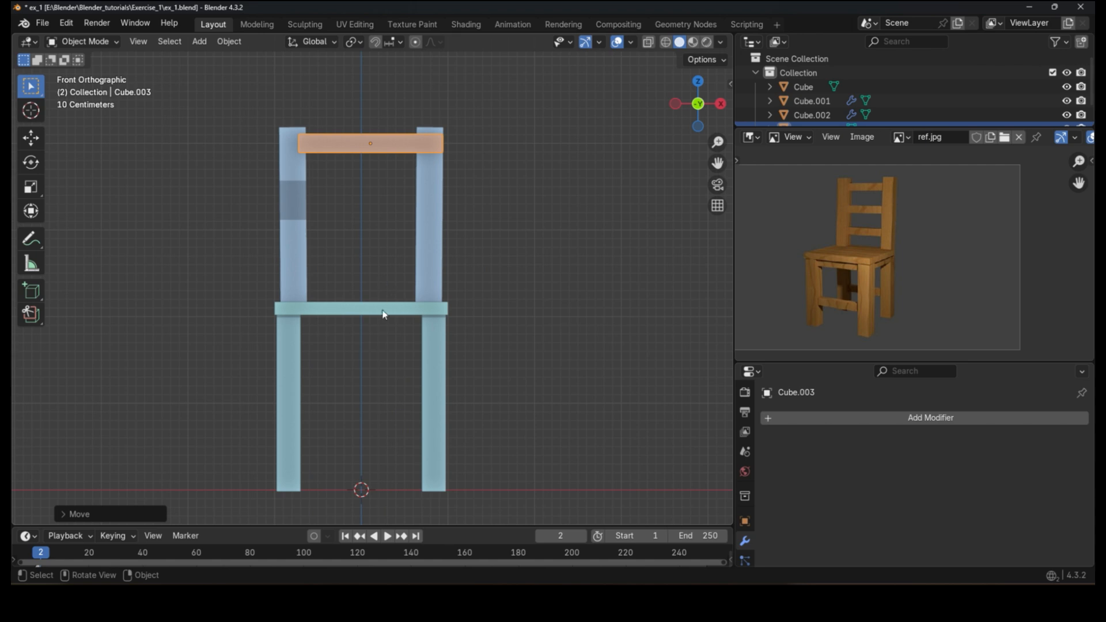
Step: Move the crossbar along Y onto the rear posts
{"action": "middle_click_drag", "start_coordinate": [432, 266], "coordinate": [398, 213]}
{"action": "key", "text": "g"}
{"action": "key", "text": "y"}
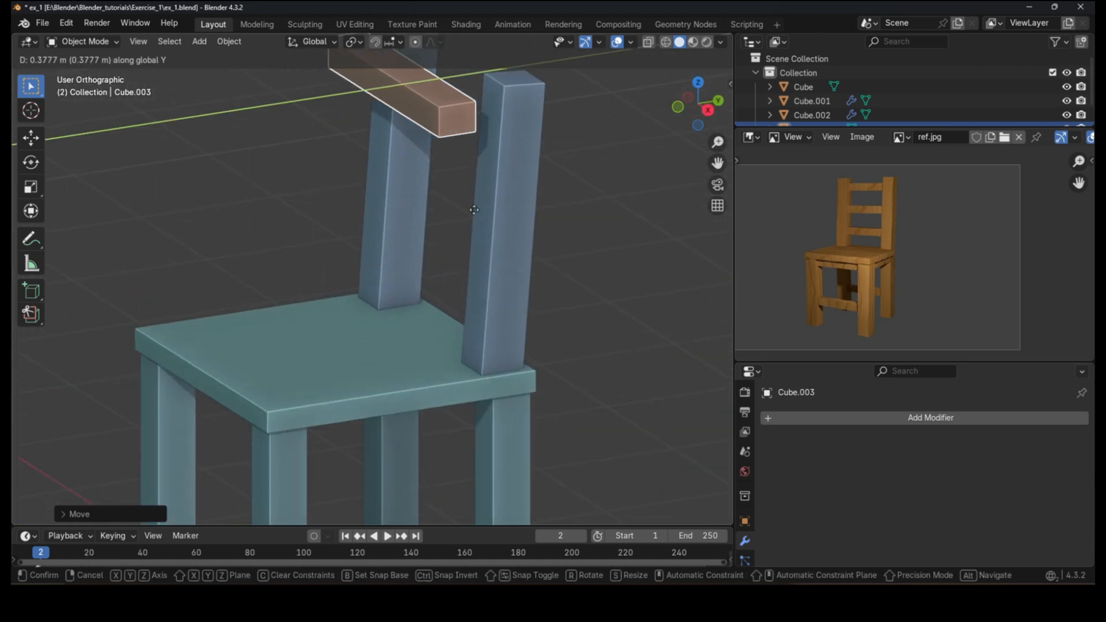
{"action": "left_click", "coordinate": [529, 207]}
Step: In the right side view, rotate the crossbar to match the tilt of the rear posts
{"action": "middle_click_drag", "start_coordinate": [471, 136], "coordinate": [420, 210]}
{"action": "key", "text": "KP_3"}
{"action": "key", "text": "r"}
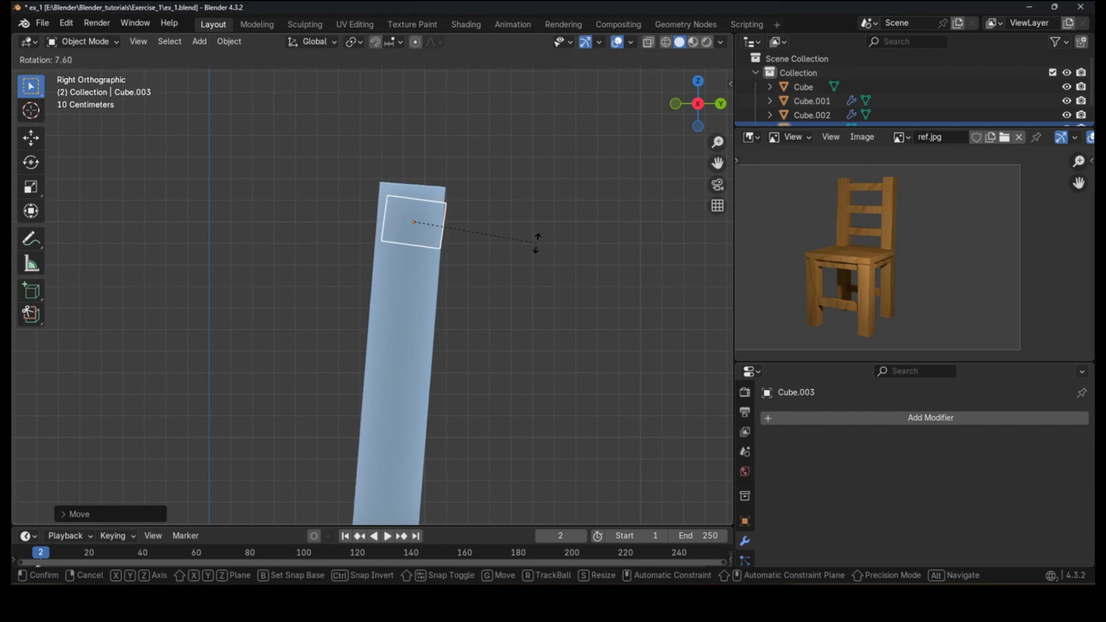
{"action": "left_click", "coordinate": [538, 232]}
Step: Scale the crossbar thinner along the Y axis
{"action": "scroll", "coordinate": [469, 231], "scroll_direction": "up", "scroll_amount": 3}
{"action": "key", "text": "s"}
{"action": "key", "text": "x"}
{"action": "key", "text": "Escape"}
{"action": "key", "text": "s"}
{"action": "key", "text": "y"}
{"action": "left_click", "coordinate": [568, 231]}
Step: Adjust the crossbar's rotation and position in the side view to sit within the post
{"action": "key", "text": "r"}
{"action": "left_click", "coordinate": [577, 242]}
{"action": "key", "text": "g"}
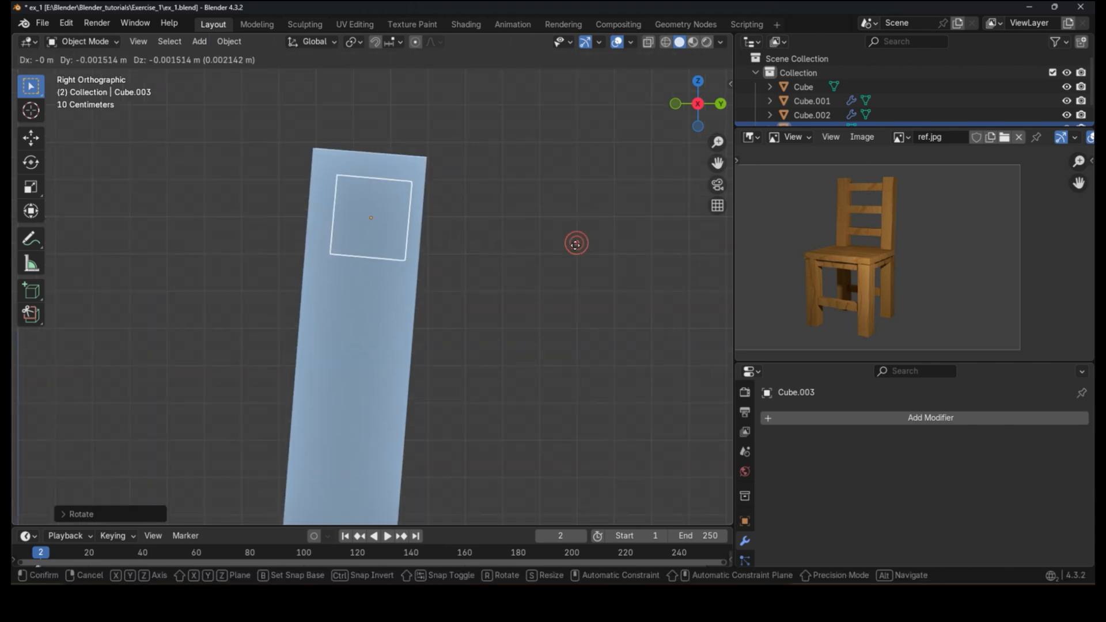
{"action": "left_click", "coordinate": [573, 247]}
{"action": "scroll", "coordinate": [550, 231], "scroll_direction": "down", "scroll_amount": 5}
Step: Lower the crossbar slightly along Z in the front view
{"action": "middle_click_drag", "start_coordinate": [405, 264], "coordinate": [530, 253]}
{"action": "scroll", "coordinate": [529, 236], "scroll_direction": "up", "scroll_amount": 2}
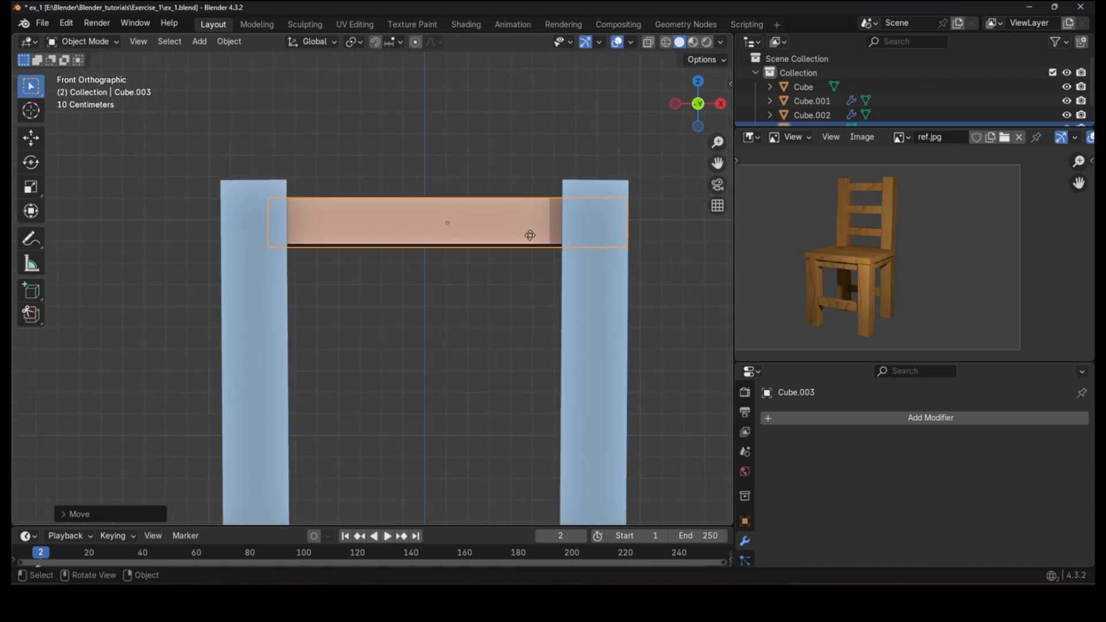
{"action": "key", "text": "g"}
{"action": "key", "text": "z"}
{"action": "left_click", "coordinate": [533, 265]}
{"action": "scroll", "coordinate": [501, 230], "scroll_direction": "down", "scroll_amount": 5}
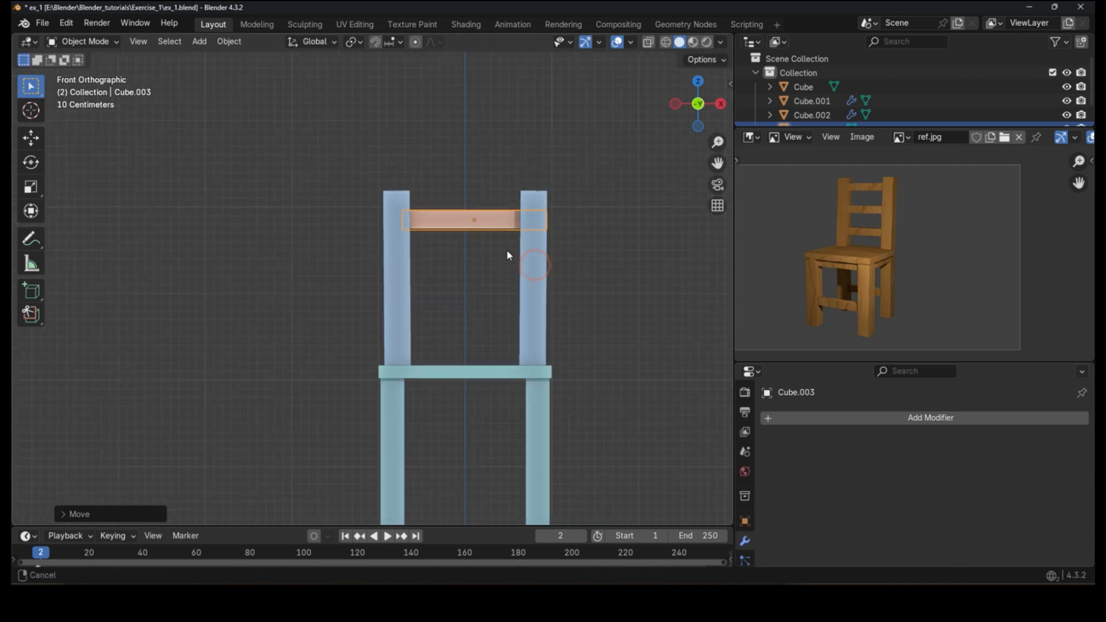
Step: Select the rear posts and reset their X, Y and Z rotation to 0 degrees in the Item transform panel
{"action": "scroll", "coordinate": [506, 249], "scroll_direction": "up", "scroll_amount": 2}
{"action": "left_click", "coordinate": [415, 293]}
{"action": "scroll", "coordinate": [423, 246], "scroll_direction": "down", "scroll_amount": 1}
{"action": "left_click", "coordinate": [370, 266]}
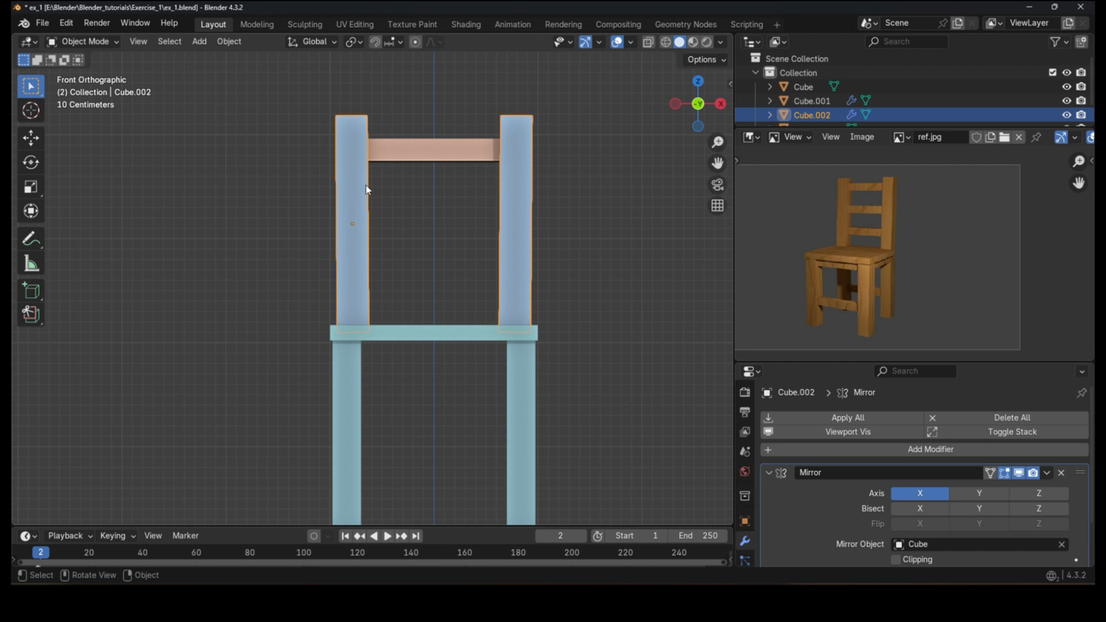
{"action": "left_click", "coordinate": [729, 83]}
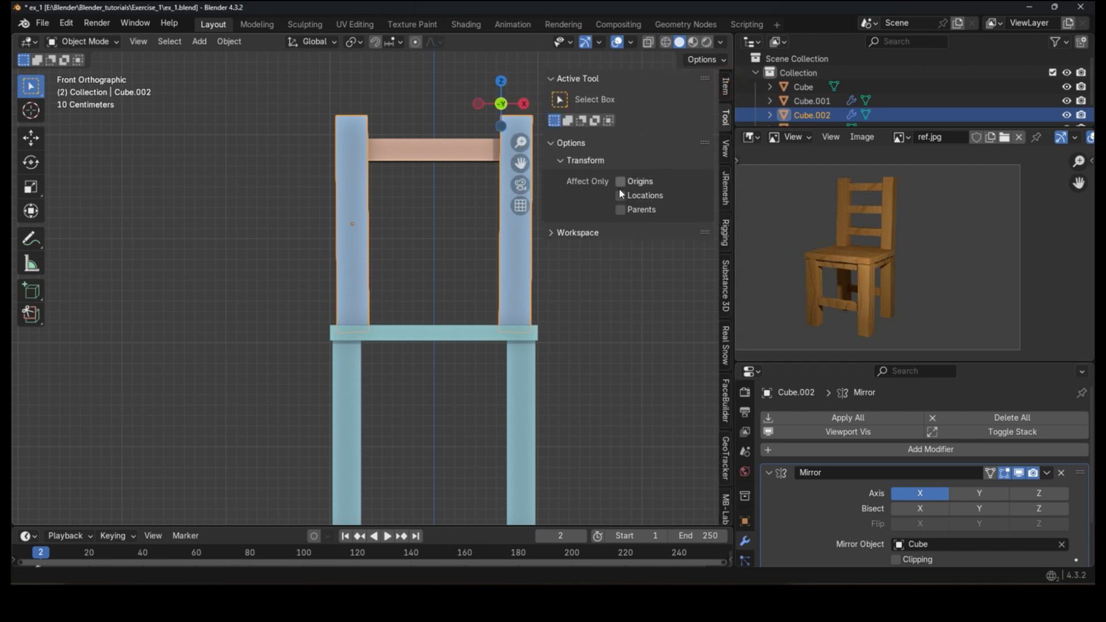
{"action": "left_click", "coordinate": [722, 93]}
{"action": "middle_click_drag", "start_coordinate": [506, 150], "coordinate": [442, 166], "text": "shift"}
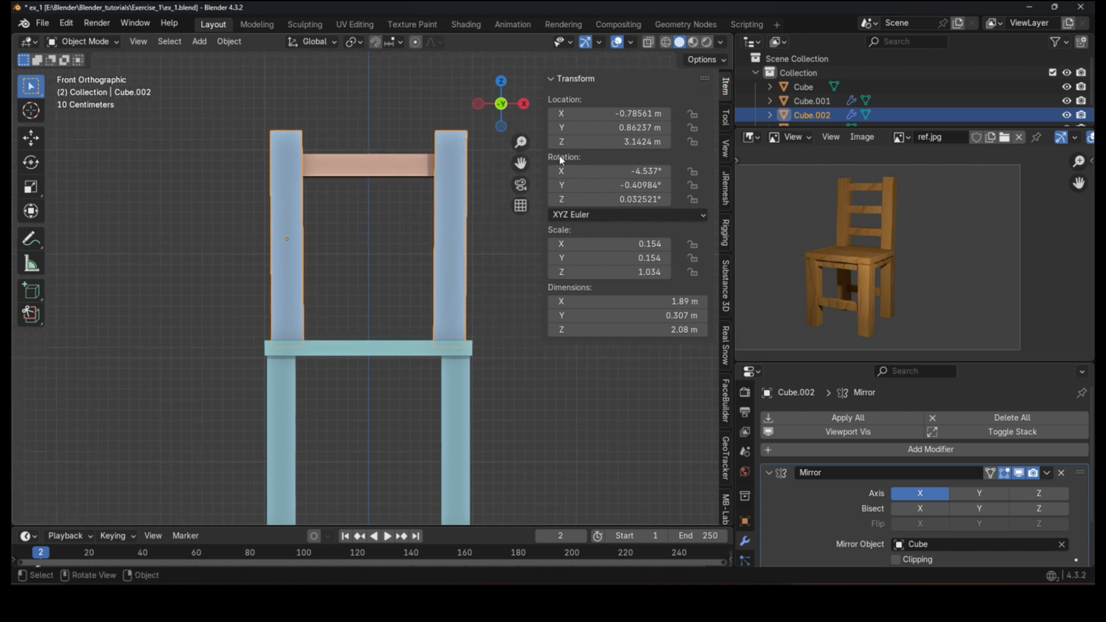
{"action": "left_click", "coordinate": [631, 168]}
{"action": "type", "text": "0"}
{"action": "key", "text": "Return"}
{"action": "left_click", "coordinate": [631, 185]}
{"action": "type", "text": "0"}
{"action": "key", "text": "Return"}
{"action": "left_click", "coordinate": [623, 199]}
{"action": "type", "text": "0"}
{"action": "key", "text": "Return"}
Step: Tilt the rear posts back about 4 degrees around X in the side view
{"action": "middle_click_drag", "start_coordinate": [516, 270], "coordinate": [347, 277]}
{"action": "scroll", "coordinate": [391, 277], "scroll_direction": "up", "scroll_amount": 3}
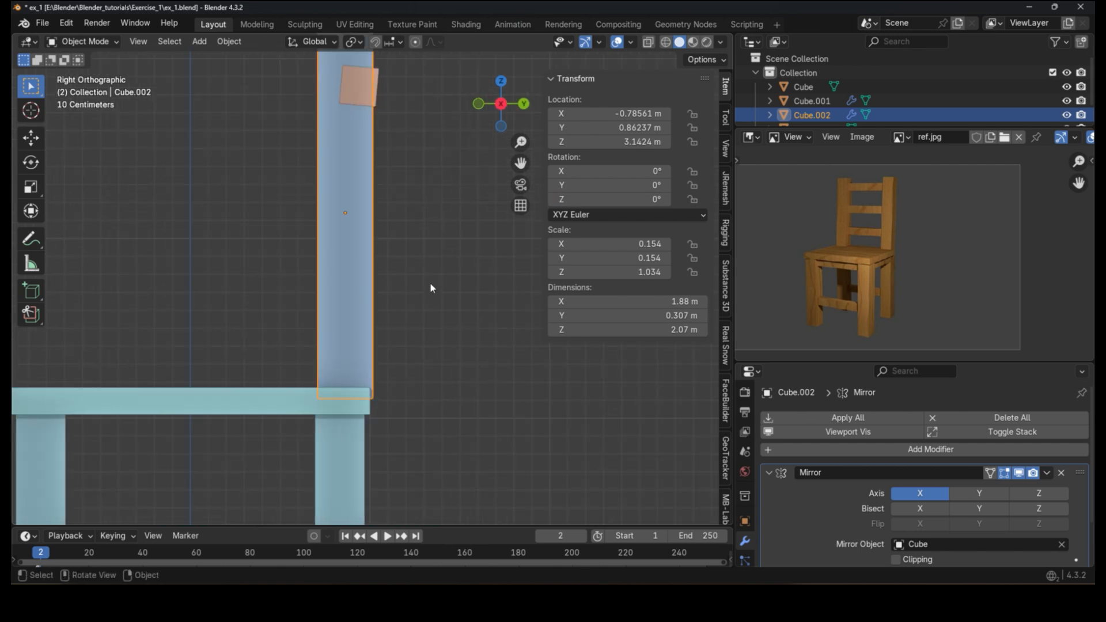
{"action": "scroll", "coordinate": [432, 285], "scroll_direction": "down", "scroll_amount": 2}
{"action": "key", "text": "r"}
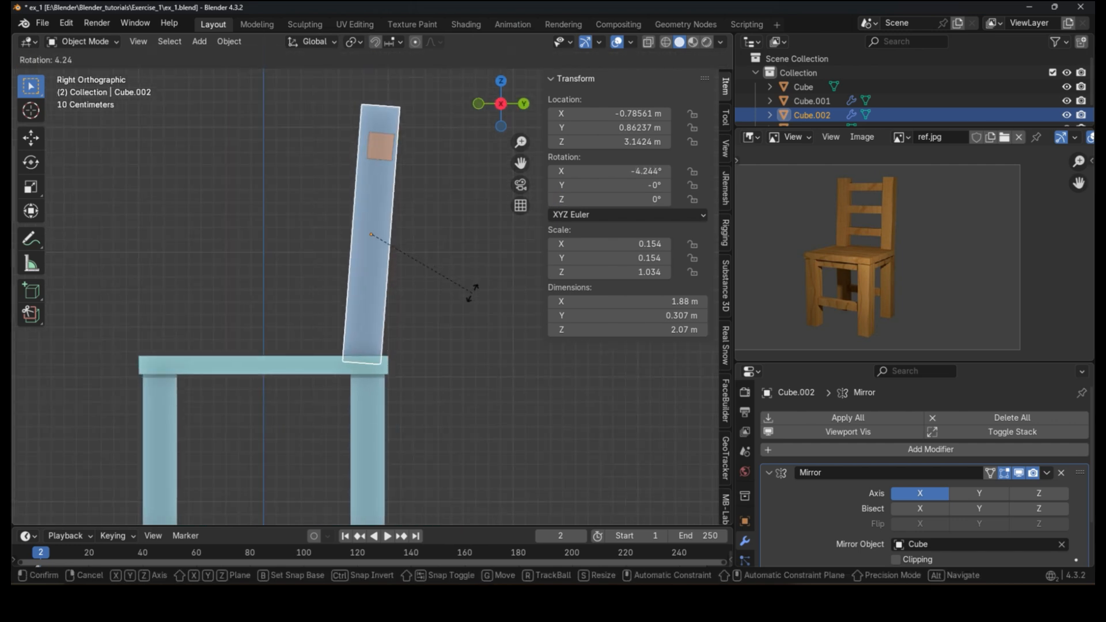
{"action": "left_click", "coordinate": [473, 293]}
Step: Select the crossbar and shift it along X to center it between the posts in the front view
{"action": "left_click", "coordinate": [376, 151]}
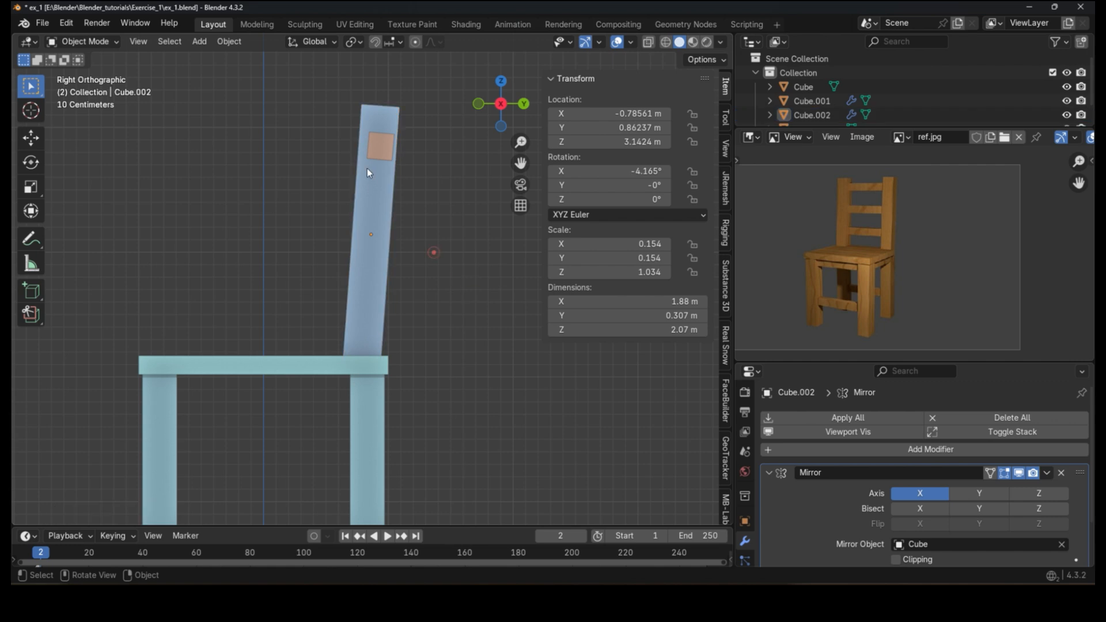
{"action": "middle_click_drag", "start_coordinate": [271, 217], "coordinate": [434, 206]}
{"action": "scroll", "coordinate": [434, 206], "scroll_direction": "up", "scroll_amount": 1}
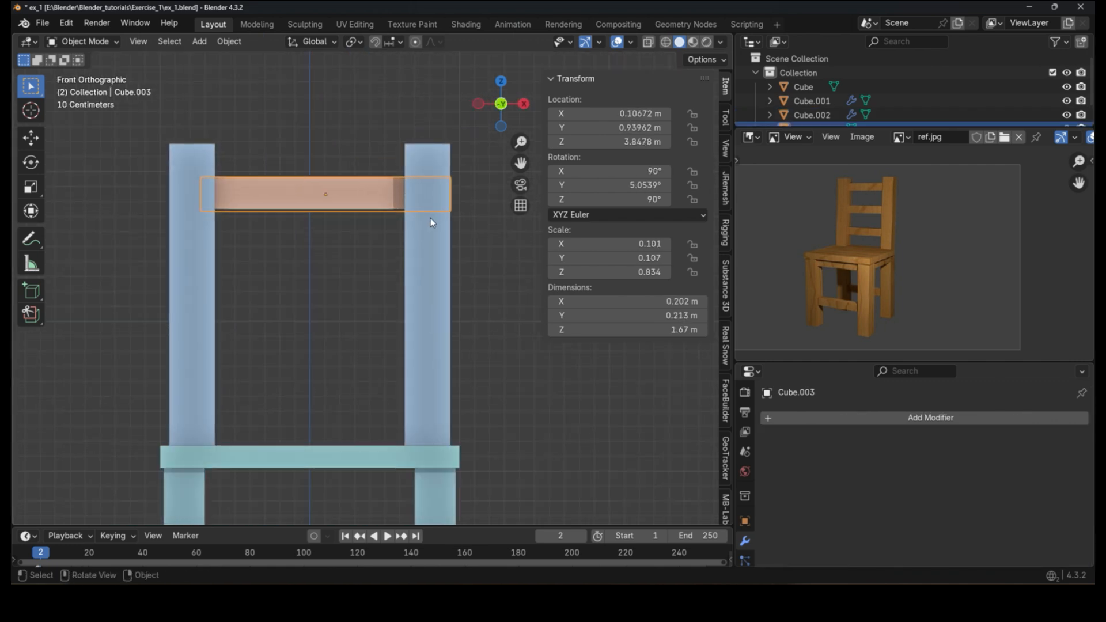
{"action": "key", "text": "g"}
{"action": "key", "text": "x"}
{"action": "left_click", "coordinate": [329, 268]}
{"action": "scroll", "coordinate": [317, 234], "scroll_direction": "down", "scroll_amount": 2}
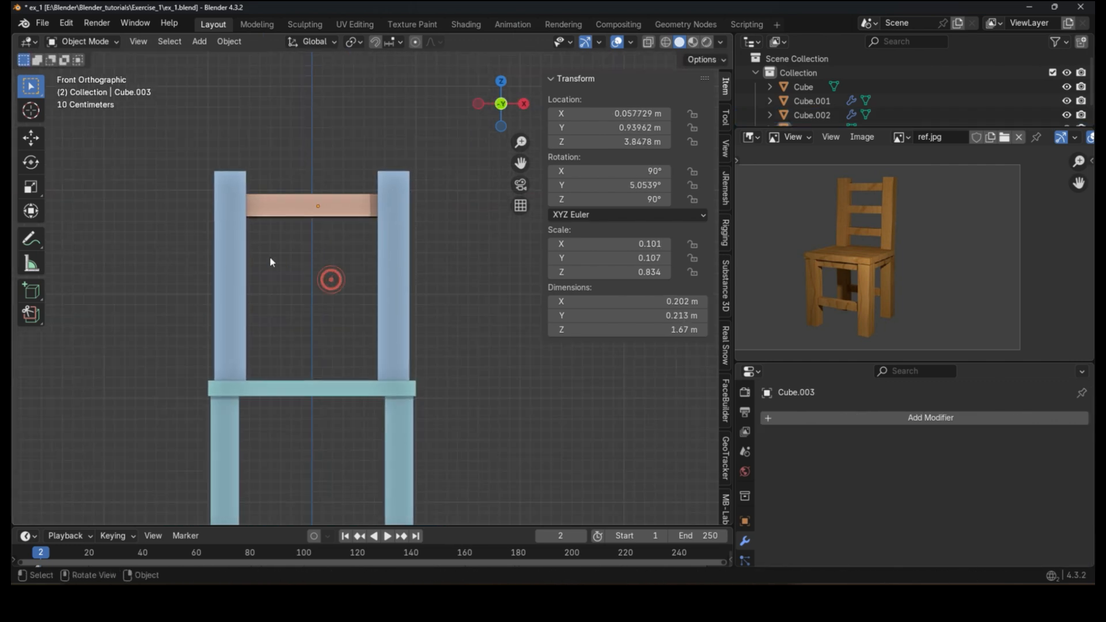
Step: Select the rear posts and scale them thinner in X and Y while keeping their height
{"action": "left_click_drag", "start_coordinate": [228, 255], "coordinate": [246, 272]}
{"action": "left_click", "coordinate": [393, 311]}
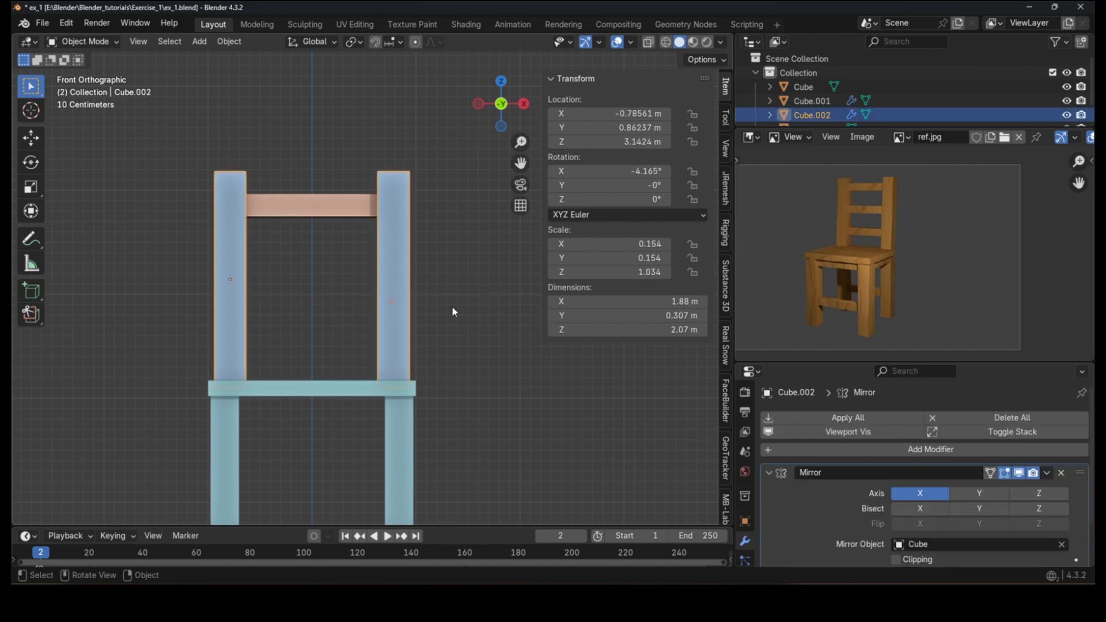
{"action": "key", "text": "s"}
{"action": "key", "text": "shift+z"}
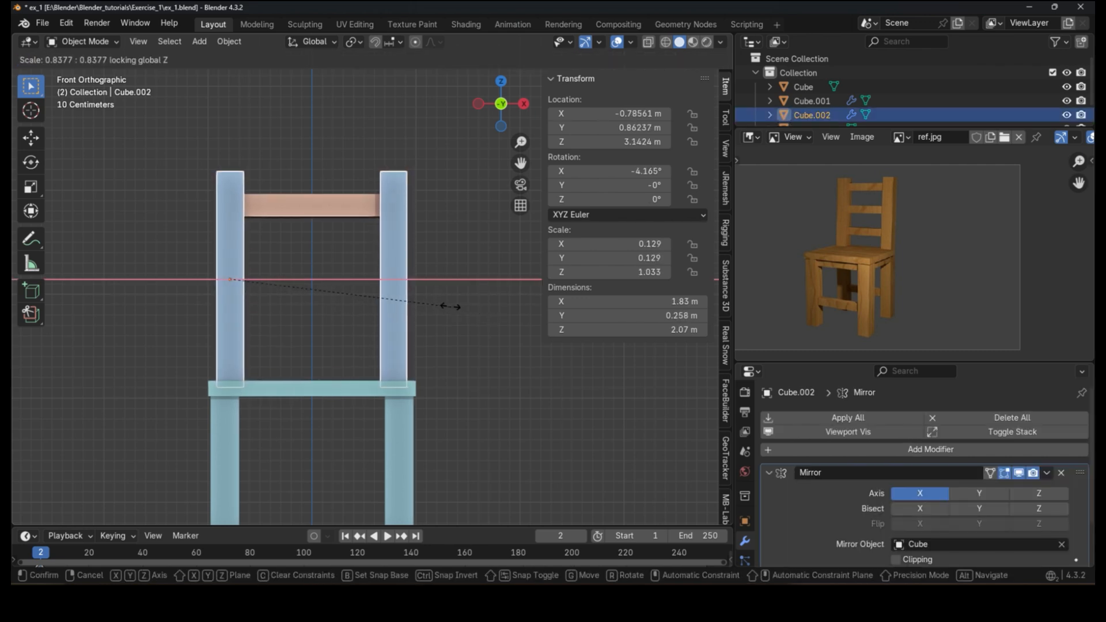
{"action": "left_click", "coordinate": [437, 306]}
Step: Shift the rear posts along X so they line up with the crossbar ends
{"action": "key", "text": "g"}
{"action": "key", "text": "x"}
{"action": "left_click", "coordinate": [442, 306]}
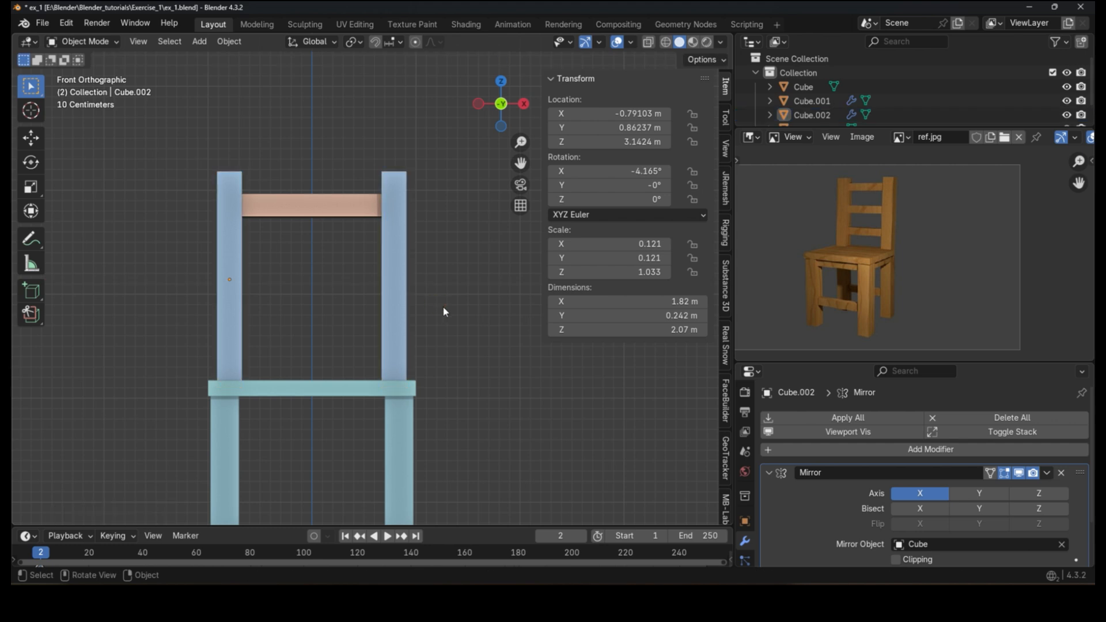
{"action": "key", "text": "g"}
{"action": "key", "text": "x"}
{"action": "left_click", "coordinate": [378, 335]}
{"action": "middle_click_drag", "start_coordinate": [451, 323], "coordinate": [467, 270], "text": "shift"}
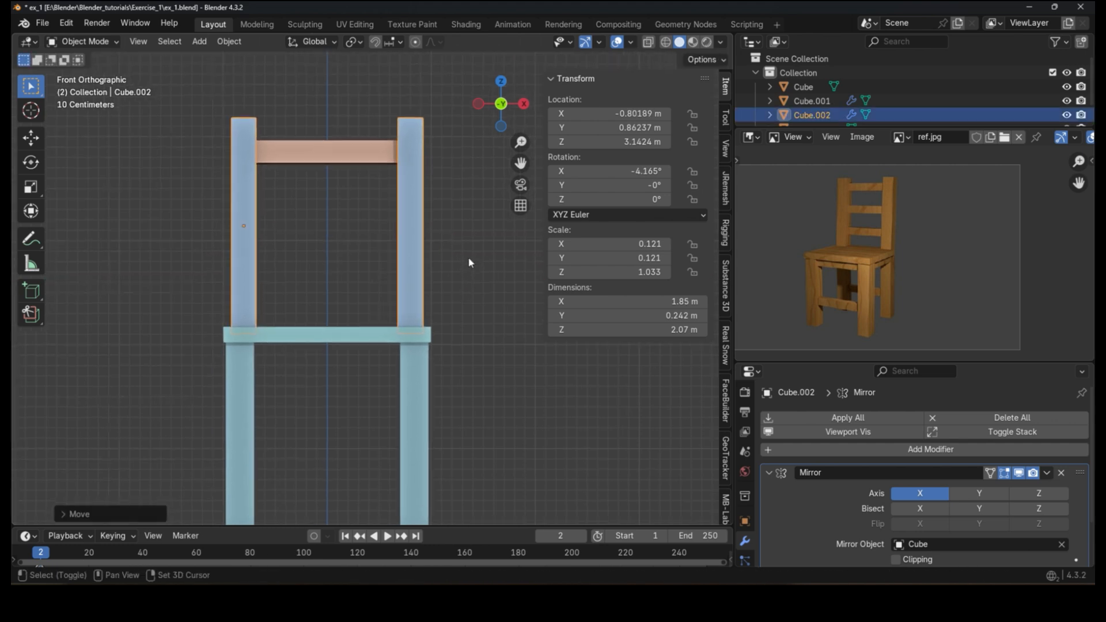
Step: Duplicate the top crossbar and move the copy down along Z
{"action": "left_click", "coordinate": [292, 143]}
{"action": "middle_click_drag", "start_coordinate": [322, 165], "coordinate": [292, 184]}
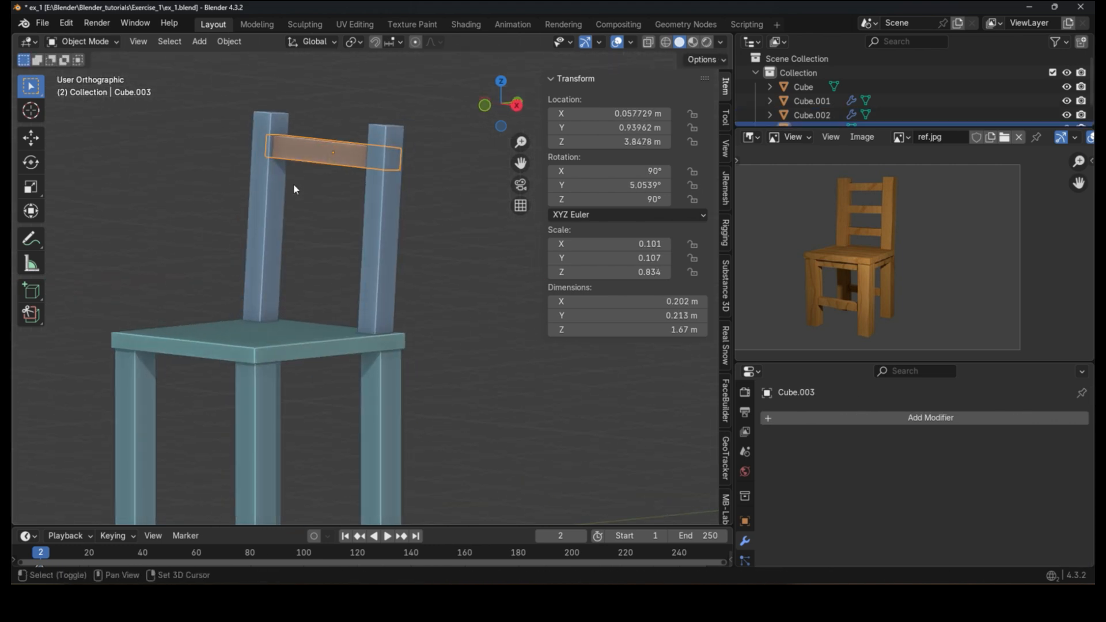
{"action": "key", "text": "shift+d"}
{"action": "key", "text": "Escape"}
{"action": "scroll", "coordinate": [341, 158], "scroll_direction": "up", "scroll_amount": 2}
{"action": "key", "text": "g"}
{"action": "key", "text": "z"}
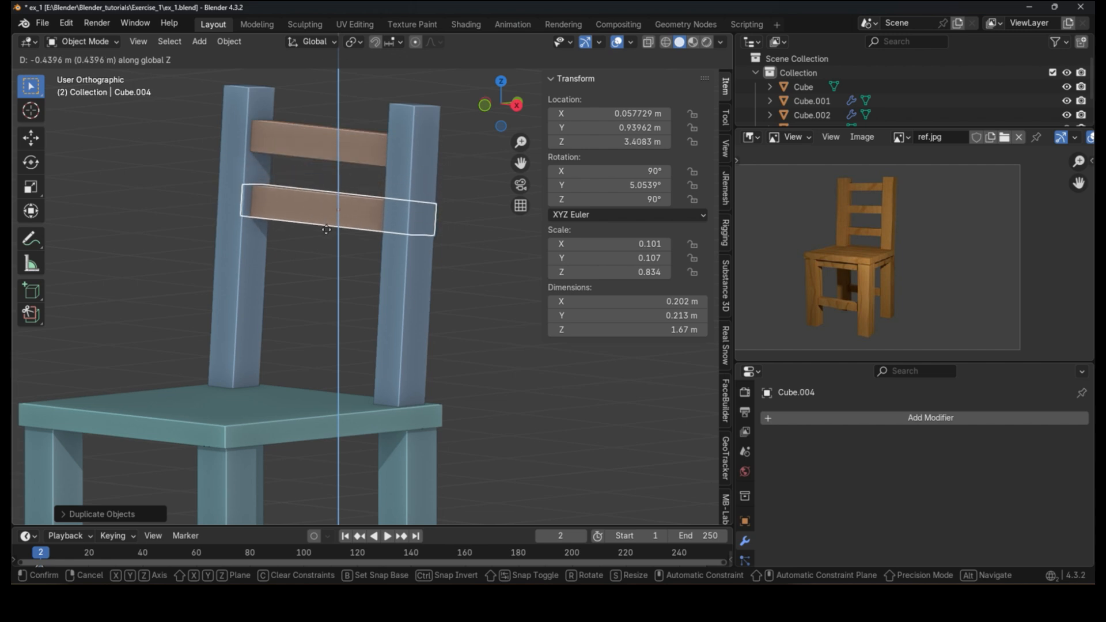
{"action": "left_click", "coordinate": [414, 186]}
Step: Try to move the crossbar copy lower using Z and Y axis constraints
{"action": "middle_click_drag", "start_coordinate": [413, 185], "coordinate": [356, 165]}
{"action": "scroll", "coordinate": [356, 165], "scroll_direction": "up", "scroll_amount": 2}
{"action": "key", "text": "g"}
{"action": "key", "text": "z"}
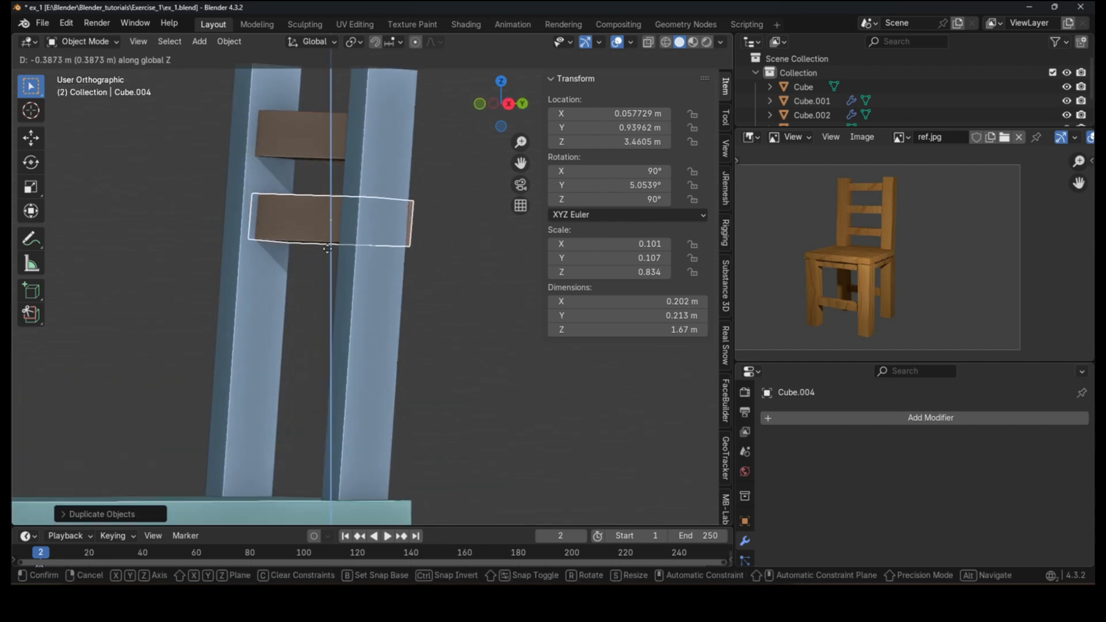
{"action": "right_click", "coordinate": [264, 306]}
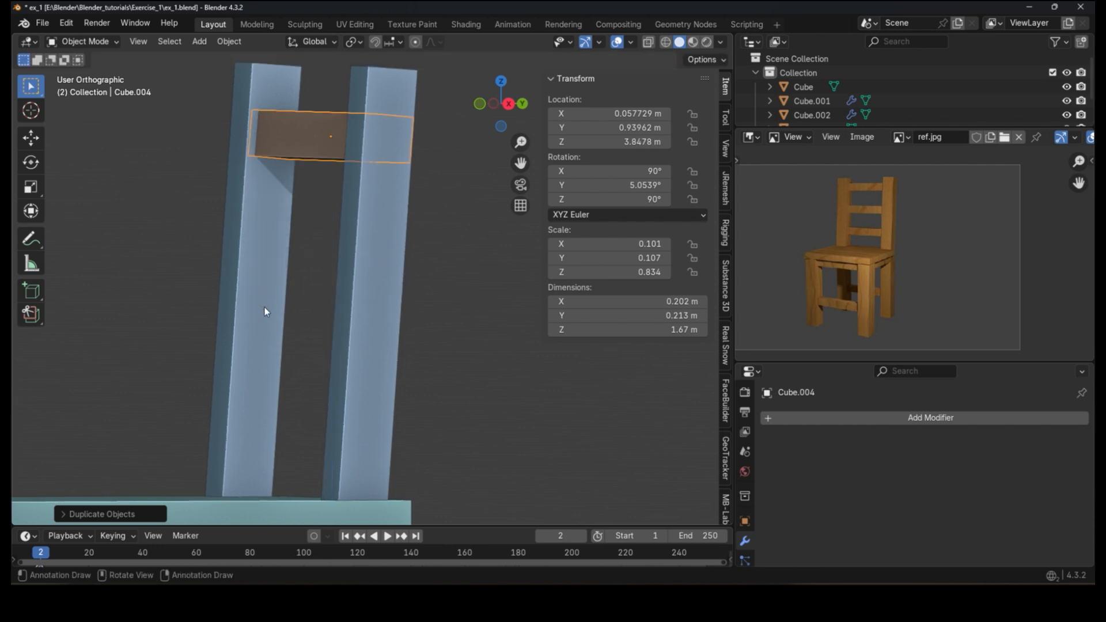
{"action": "scroll", "coordinate": [267, 127], "scroll_direction": "down", "scroll_amount": 2}
{"action": "scroll", "coordinate": [240, 270], "scroll_direction": "up", "scroll_amount": 1}
{"action": "middle_click_drag", "start_coordinate": [267, 270], "coordinate": [299, 231], "text": "shift"}
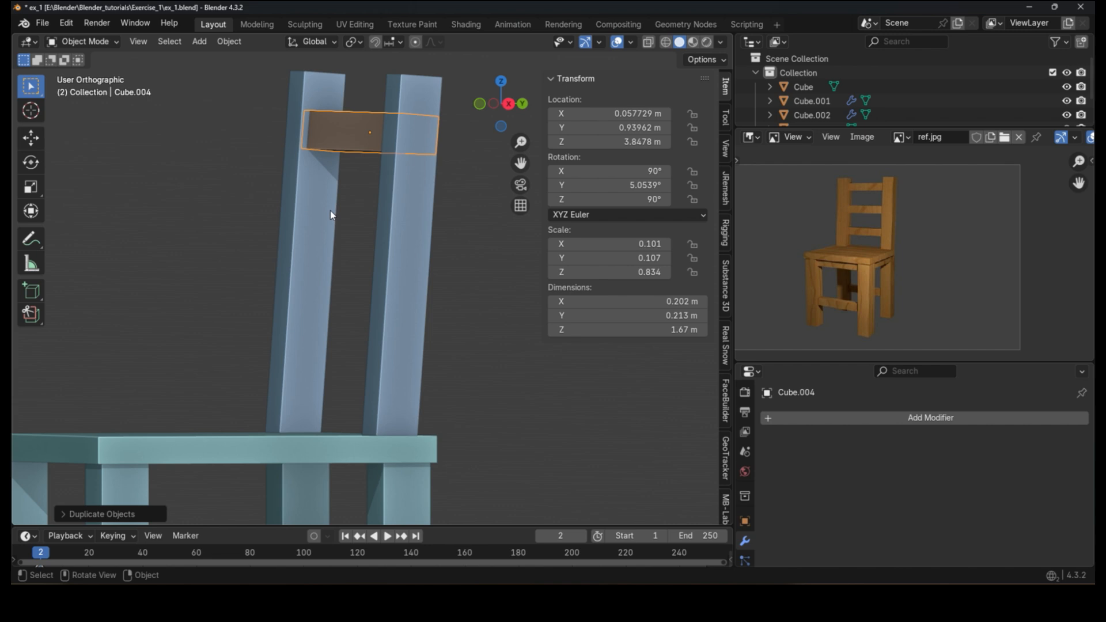
{"action": "middle_click_drag", "start_coordinate": [403, 148], "coordinate": [340, 174], "text": "shift"}
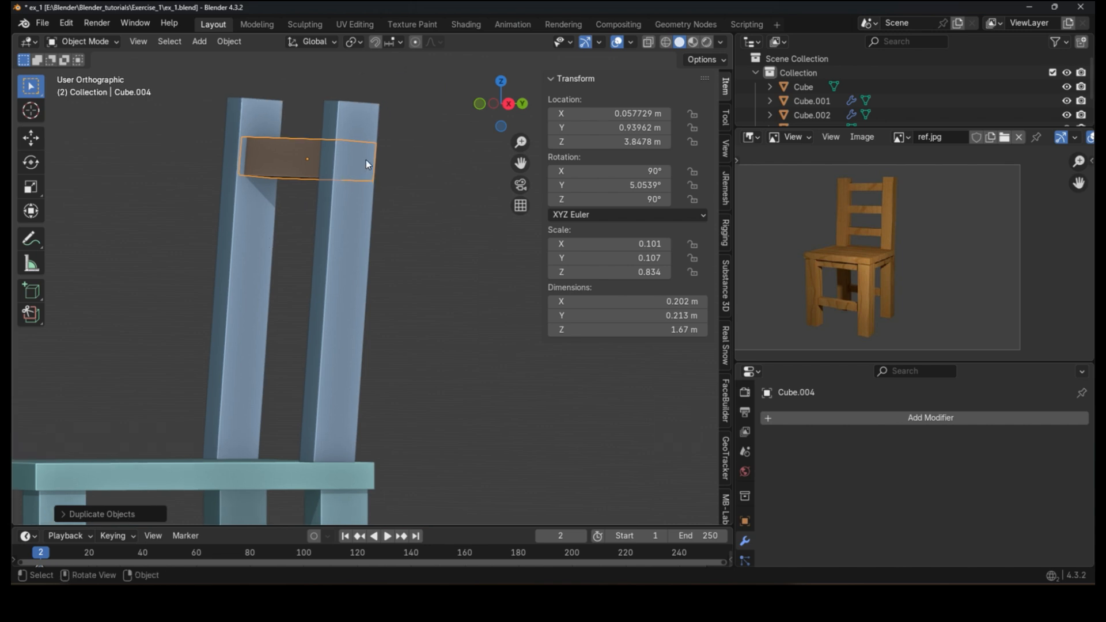
{"action": "key", "text": "g"}
{"action": "key", "text": "z"}
{"action": "key", "text": "z"}
{"action": "key", "text": "z"}
{"action": "key", "text": "y"}
{"action": "key", "text": "y"}
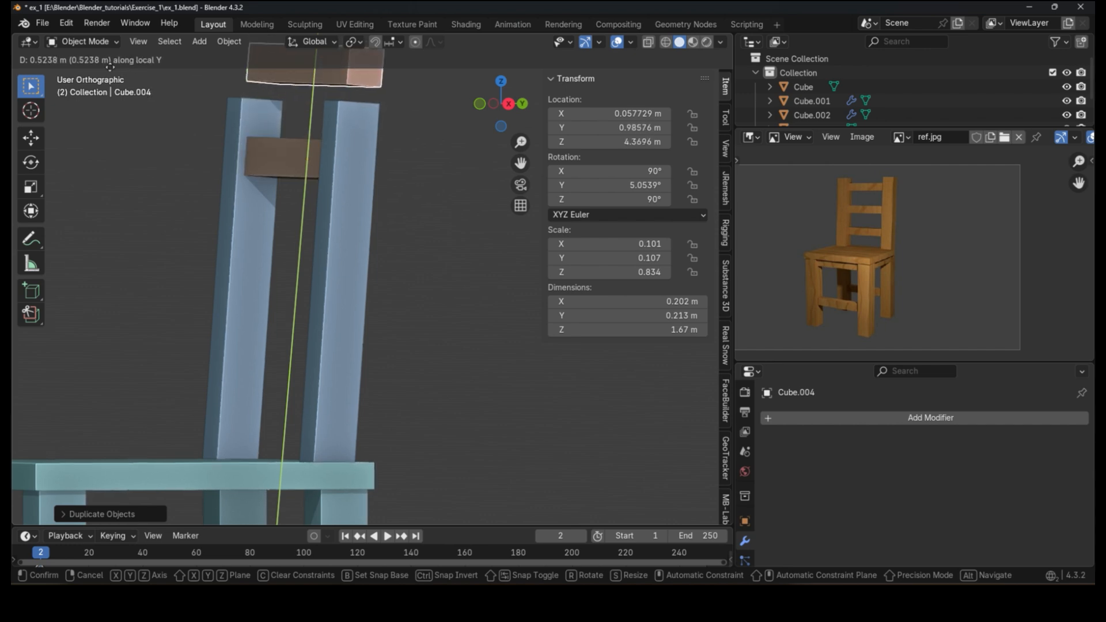
{"action": "right_click", "coordinate": [180, 70]}
Step: Move the crossbar copy down the posts along its local Y axis
{"action": "key", "text": "g"}
{"action": "key", "text": "y"}
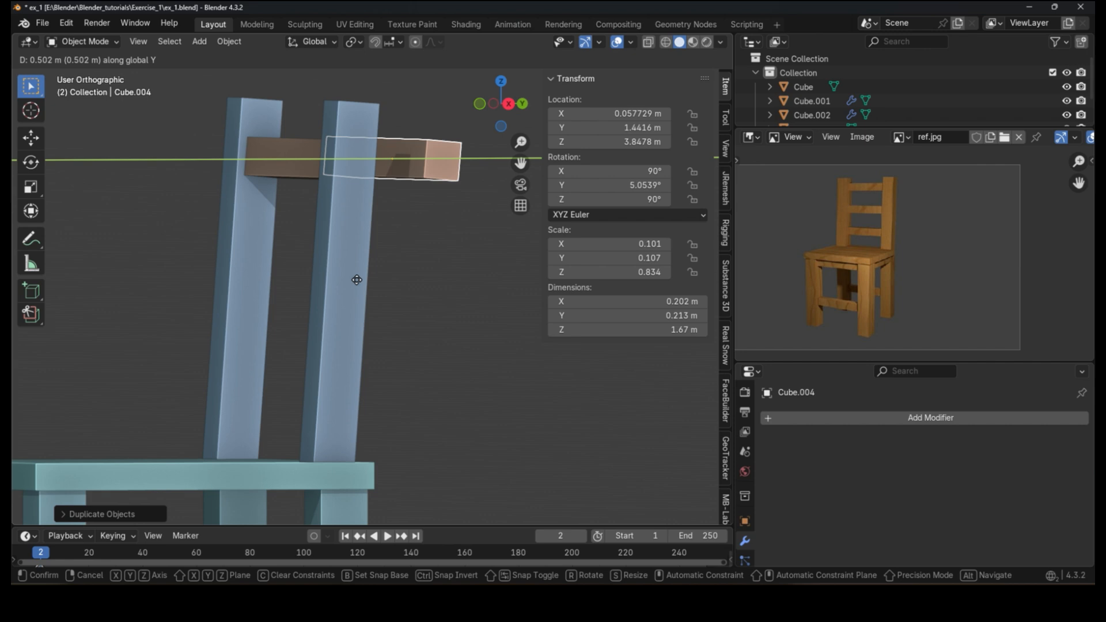
{"action": "key", "text": "y"}
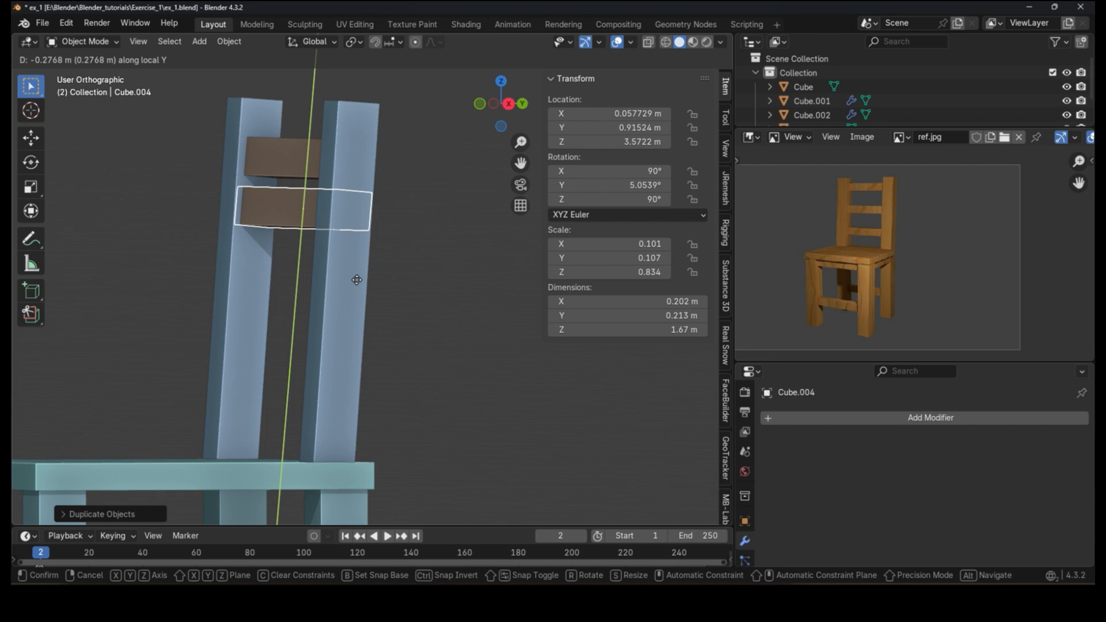
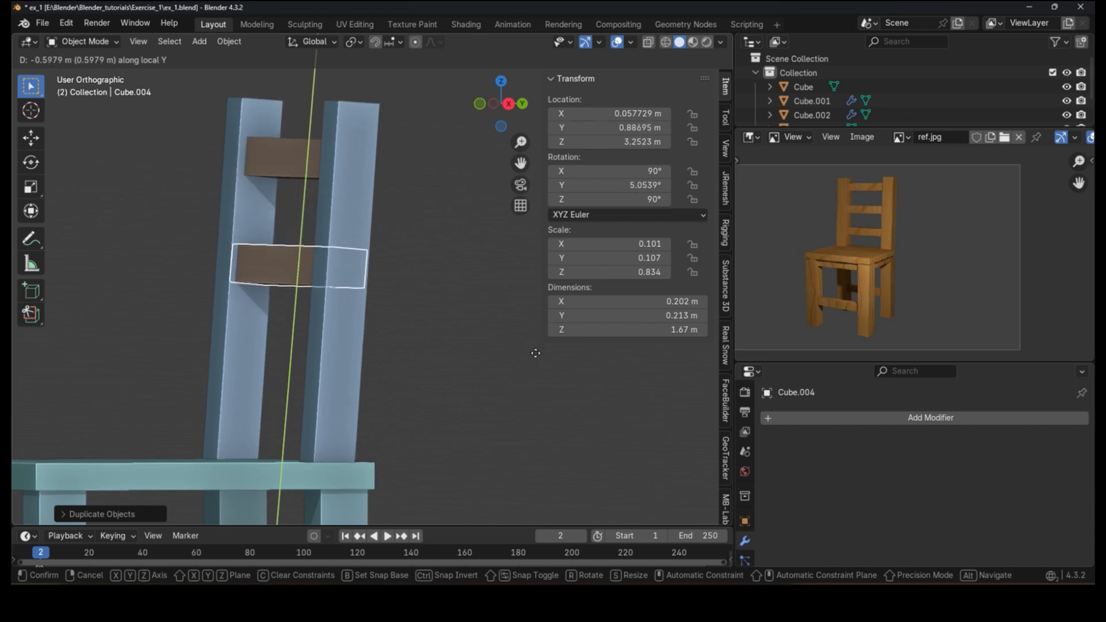
Step: Duplicate the middle crossbar and move the copy down the posts along its local Y axis
{"action": "left_click", "coordinate": [537, 346]}
{"action": "middle_click_drag", "start_coordinate": [395, 313], "coordinate": [608, 320]}
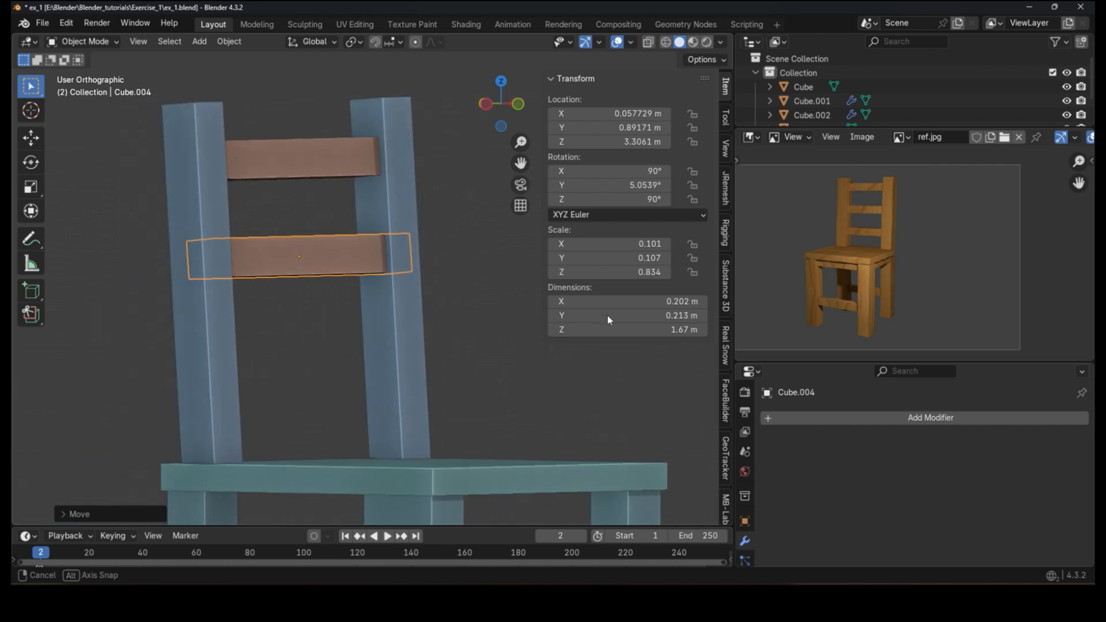
{"action": "key", "text": "shift+d"}
{"action": "right_click", "coordinate": [451, 296]}
{"action": "key", "text": "g"}
{"action": "key", "text": "y"}
{"action": "key", "text": "y"}
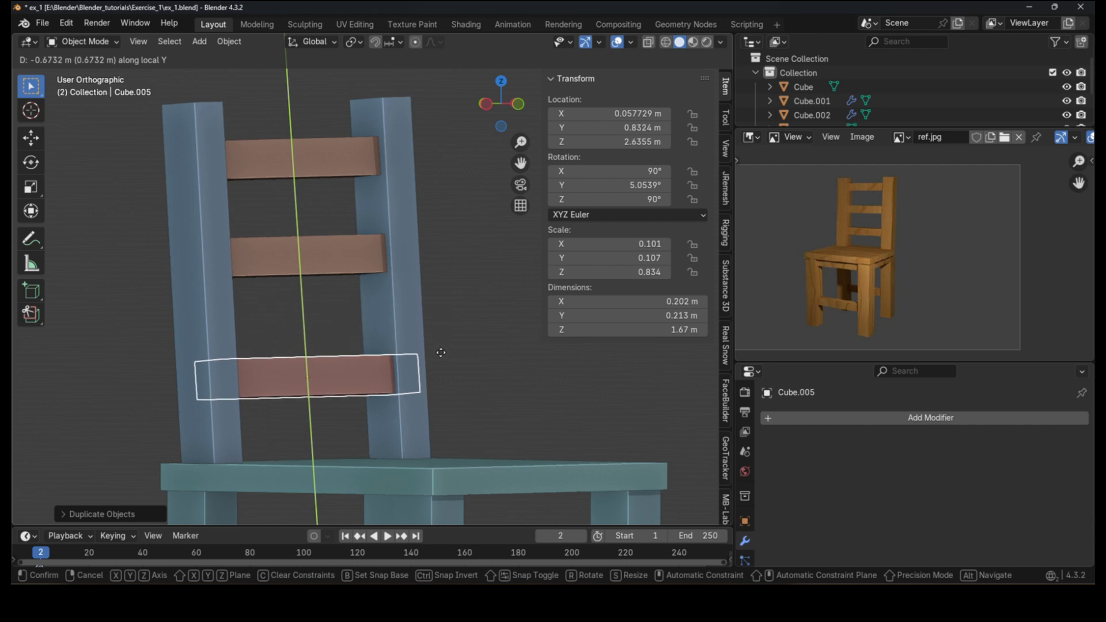
{"action": "left_click", "coordinate": [431, 331]}
Step: Nudge the lowest crossbar slightly along its local Y axis to centre it between the posts
{"action": "key", "text": "KP_1"}
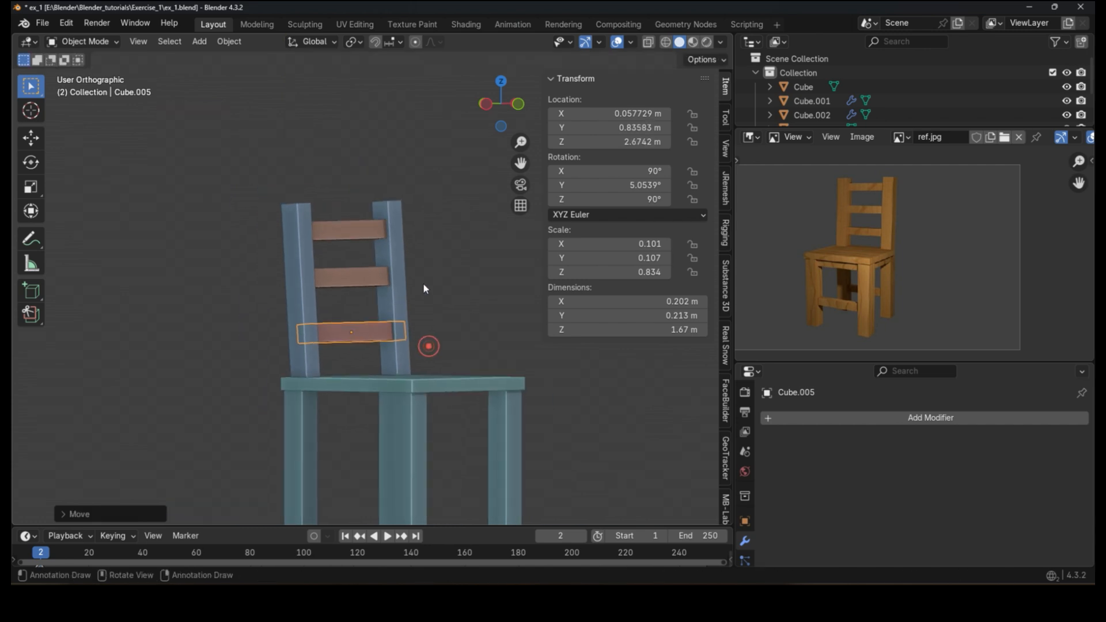
{"action": "scroll", "coordinate": [371, 299], "scroll_direction": "up", "scroll_amount": 3}
{"action": "key", "text": "g"}
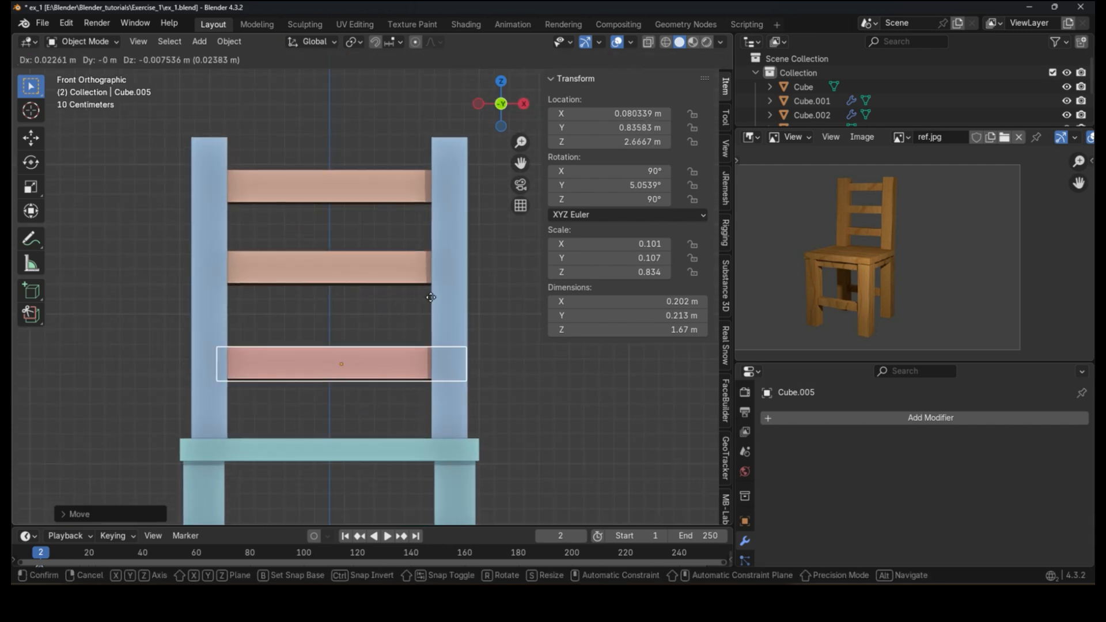
{"action": "key", "text": "y"}
{"action": "key", "text": "y"}
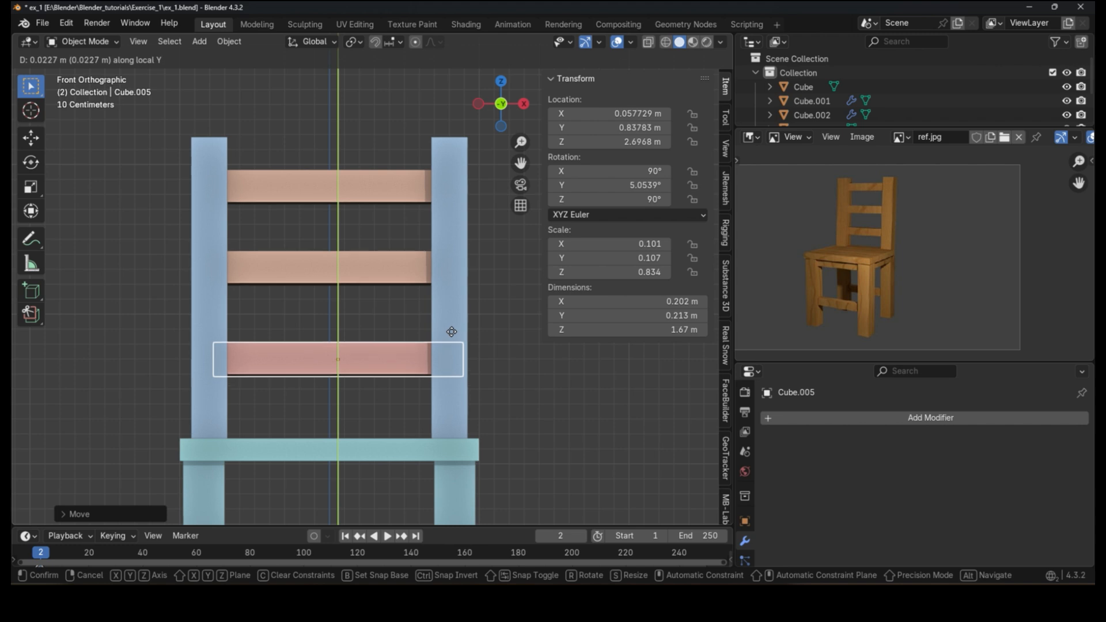
{"action": "left_click", "coordinate": [449, 323]}
Step: Zoom into the reference image and mark the apron beneath the seat with an annotation stroke
{"action": "scroll", "coordinate": [359, 302], "scroll_direction": "down", "scroll_amount": 4}
{"action": "middle_click_drag", "start_coordinate": [451, 371], "coordinate": [406, 262], "text": "shift"}
{"action": "scroll", "coordinate": [422, 287], "scroll_direction": "up", "scroll_amount": 3}
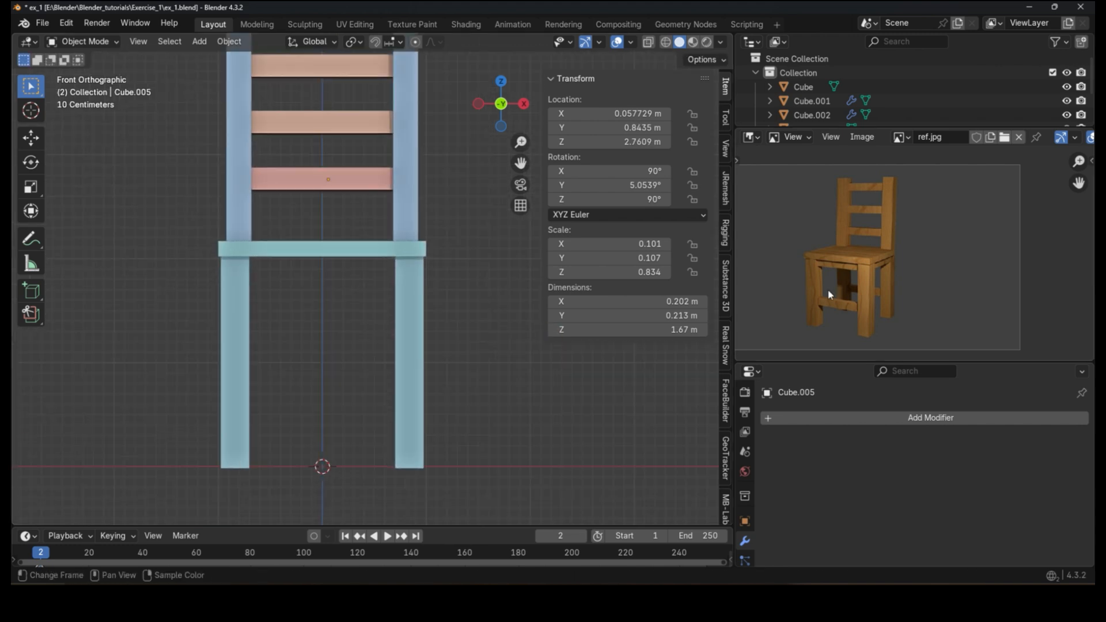
{"action": "scroll", "coordinate": [831, 243], "scroll_direction": "up", "scroll_amount": 5}
{"action": "left_click_drag", "start_coordinate": [796, 217], "coordinate": [923, 259]}
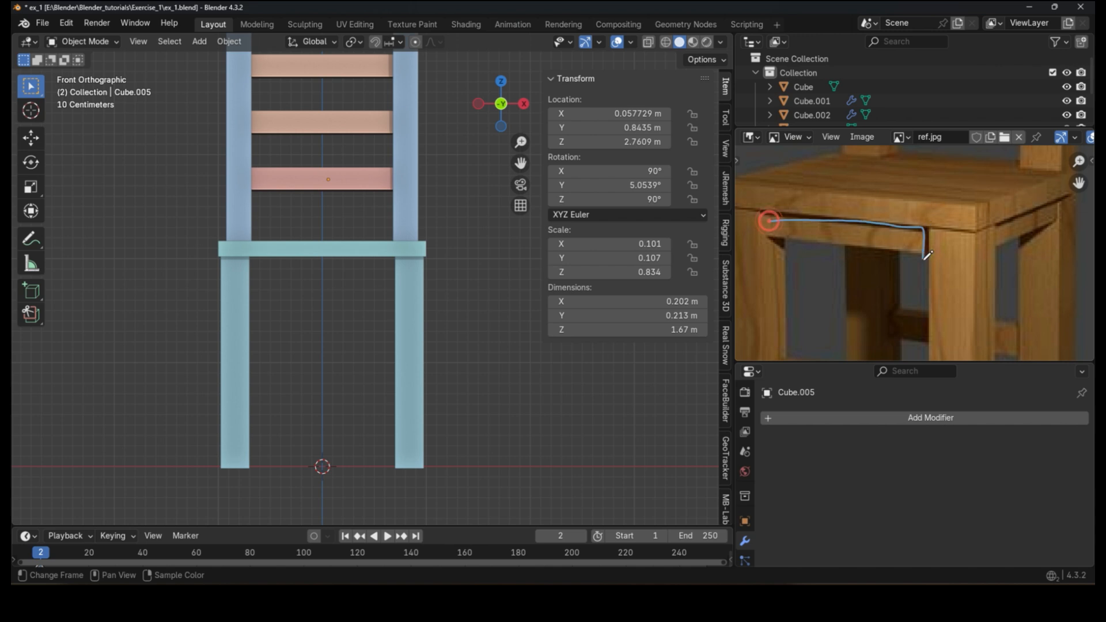
Step: Duplicate the seat, lower the copy along Z and scale it to 0.929 in X and Y to form an apron
{"action": "left_click", "coordinate": [355, 243]}
{"action": "scroll", "coordinate": [355, 243], "scroll_direction": "up", "scroll_amount": 2}
{"action": "middle_click_drag", "start_coordinate": [354, 243], "coordinate": [464, 245]}
{"action": "scroll", "coordinate": [463, 245], "scroll_direction": "up", "scroll_amount": 1}
{"action": "key", "text": "shift+d"}
{"action": "right_click", "coordinate": [462, 239]}
{"action": "key", "text": "g"}
{"action": "key", "text": "z"}
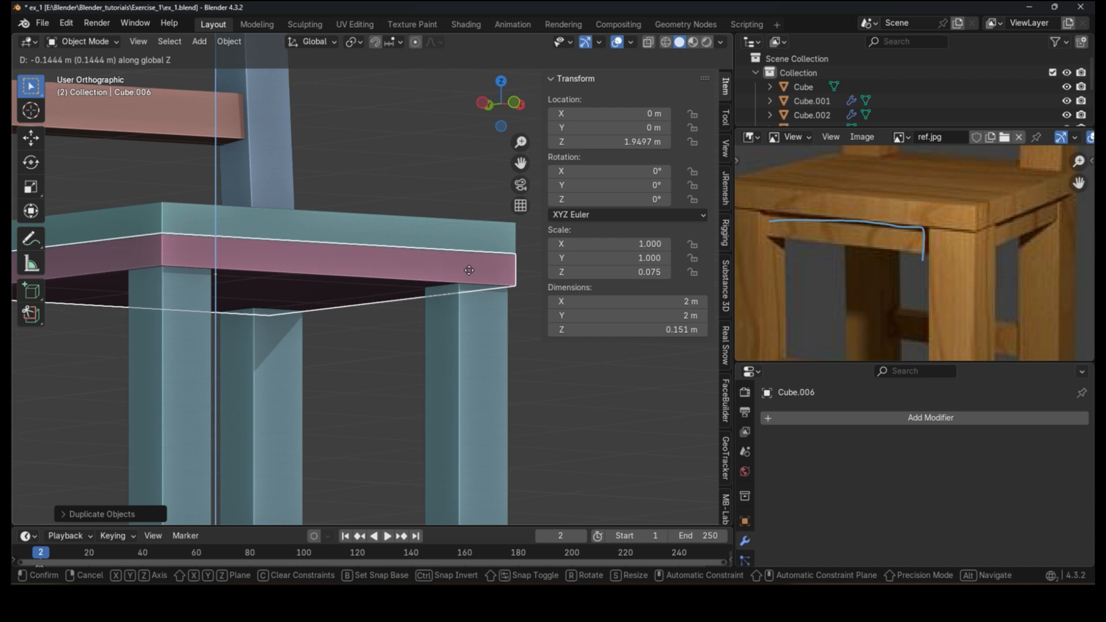
{"action": "left_click", "coordinate": [468, 271]}
{"action": "key", "text": "s"}
{"action": "key", "text": "shift+z"}
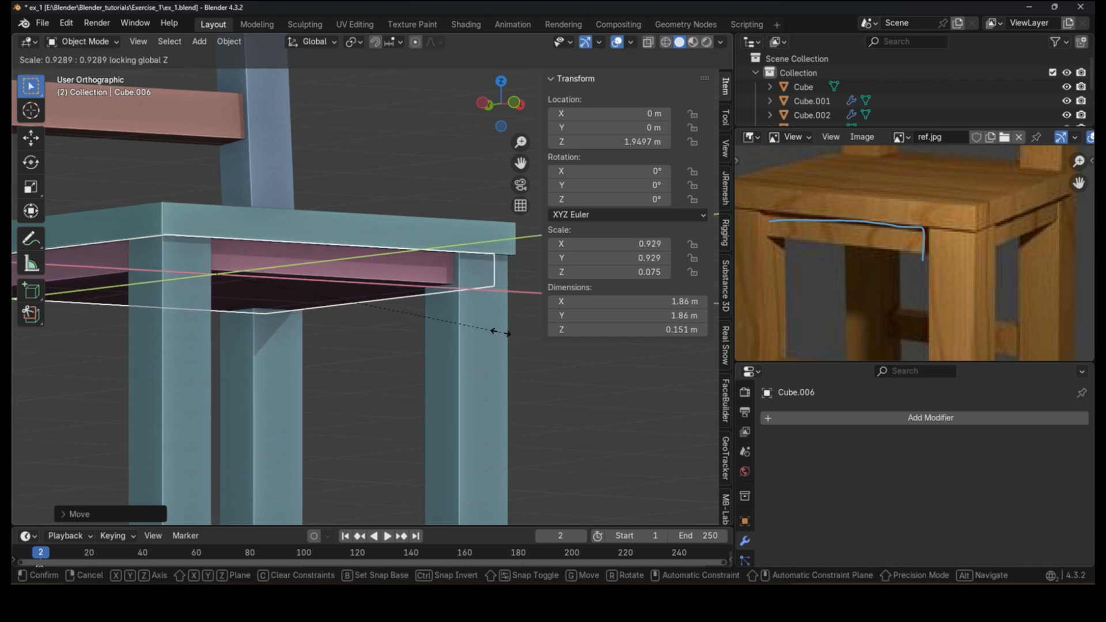
{"action": "left_click", "coordinate": [499, 333]}
Step: Duplicate a front leg of the chair
{"action": "scroll", "coordinate": [314, 347], "scroll_direction": "down", "scroll_amount": 5}
{"action": "scroll", "coordinate": [864, 240], "scroll_direction": "down", "scroll_amount": 3}
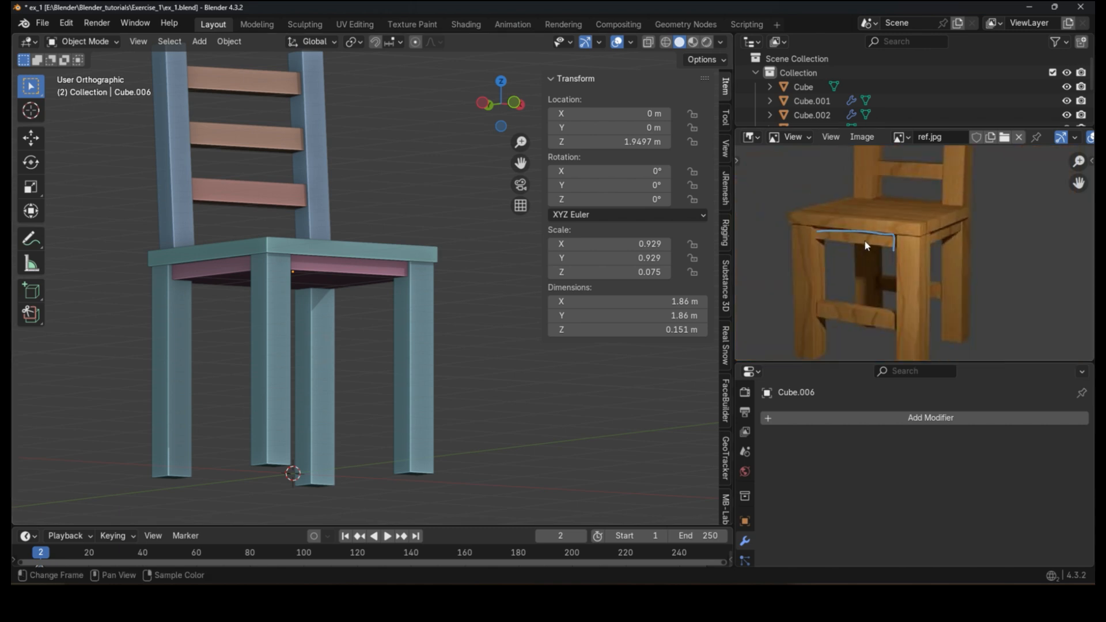
{"action": "scroll", "coordinate": [864, 239], "scroll_direction": "down", "scroll_amount": 2}
{"action": "key", "text": "KP_1"}
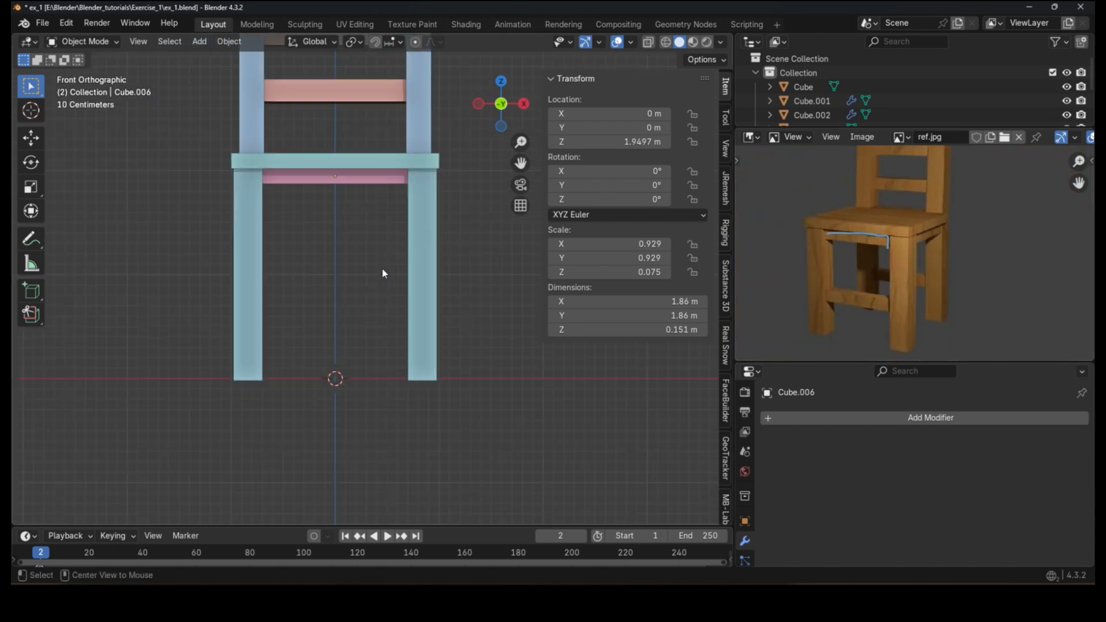
{"action": "left_click", "coordinate": [432, 296]}
{"action": "key", "text": "shift+d"}
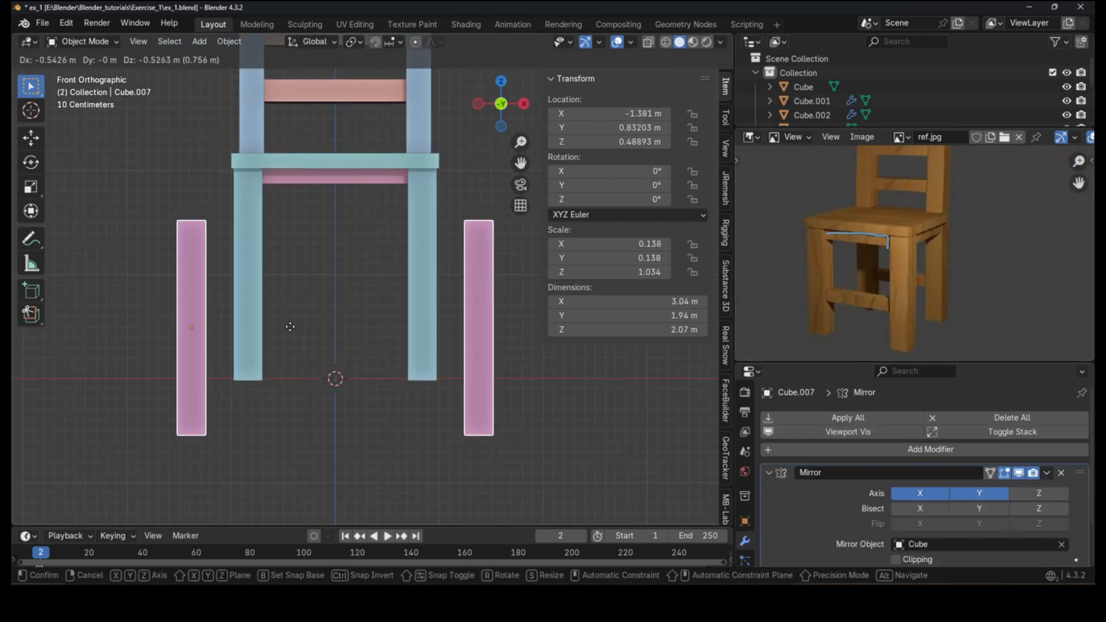
{"action": "left_click", "coordinate": [346, 272]}
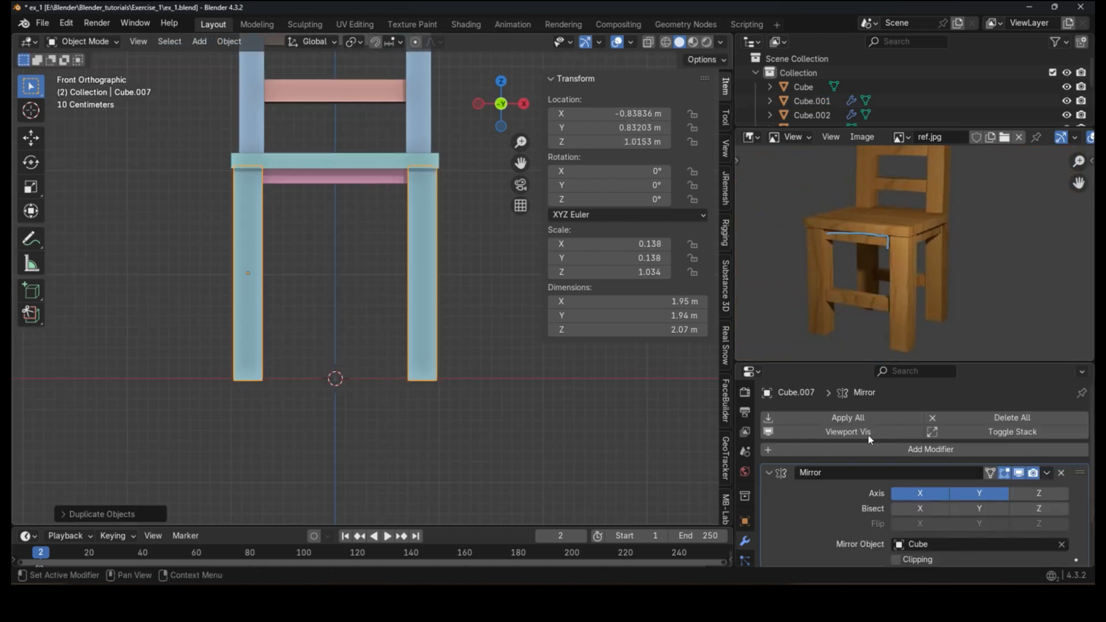
Step: Remove the copy's Mirror modifier and rotate it 90° about the Y axis into a horizontal bar
{"action": "left_click", "coordinate": [1061, 472]}
{"action": "key", "text": "r"}
{"action": "key", "text": "x"}
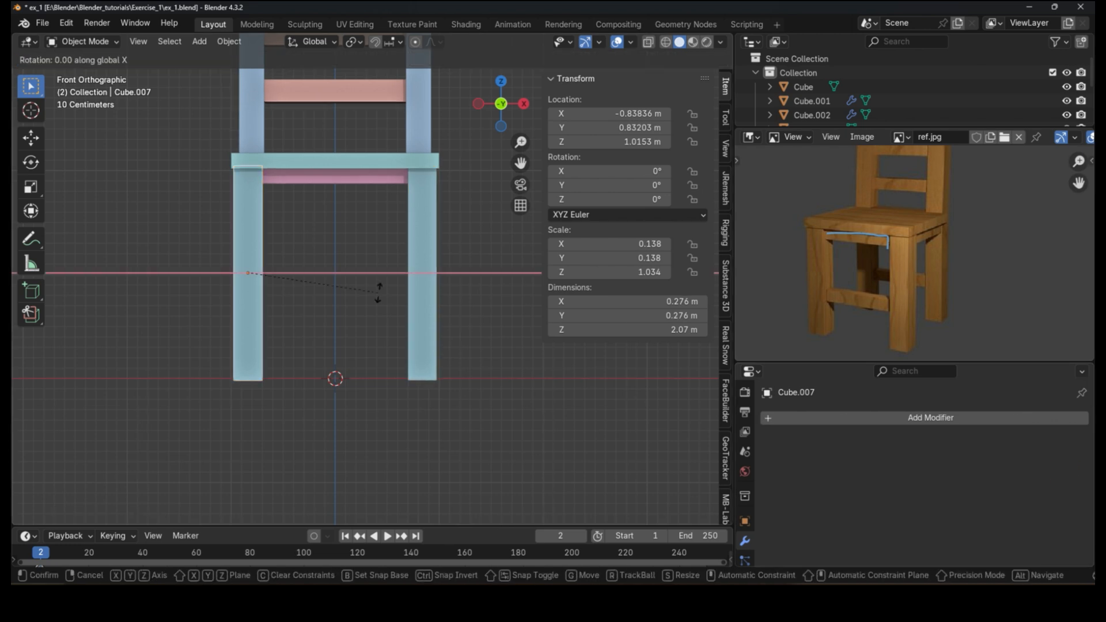
{"action": "type", "text": "y"}
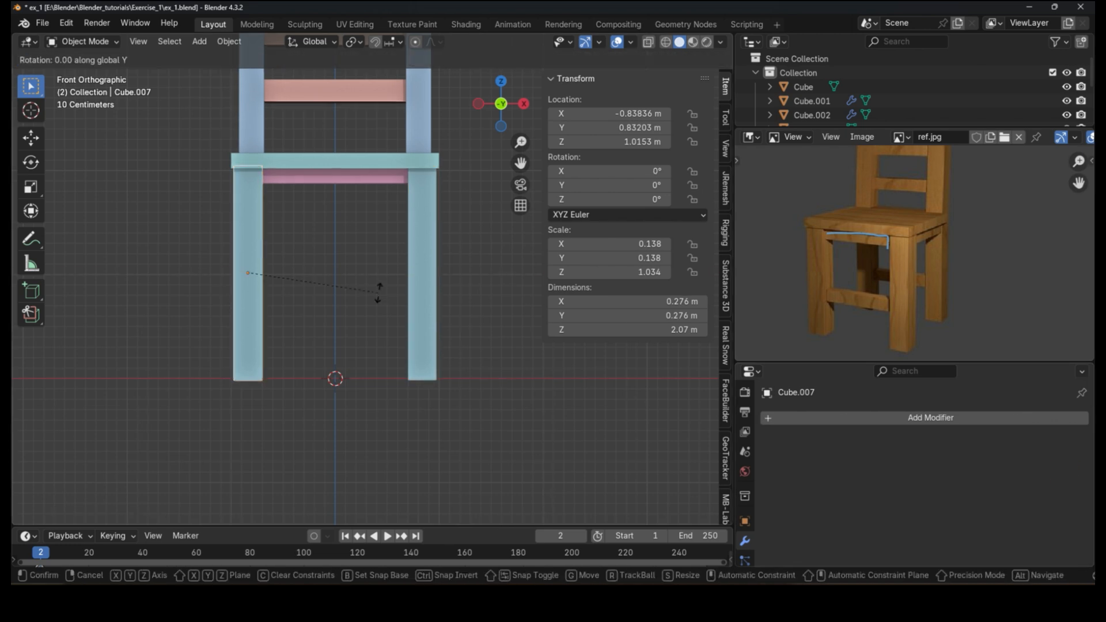
{"action": "type", "text": "90"}
{"action": "key", "text": "Return"}
Step: Move the horizontal bar along X to centre it between the front legs
{"action": "scroll", "coordinate": [334, 299], "scroll_direction": "up", "scroll_amount": 3}
{"action": "key", "text": "g"}
{"action": "key", "text": "x"}
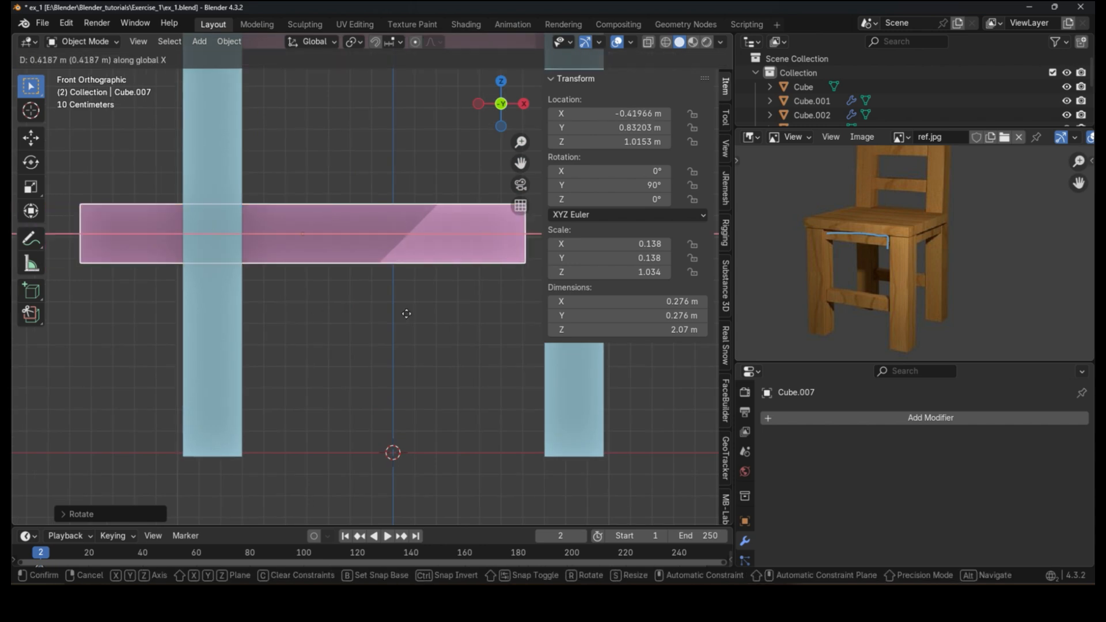
{"action": "left_click", "coordinate": [466, 313]}
Step: Scale the bar along X to fit between the legs and lower it along Z
{"action": "scroll", "coordinate": [467, 315], "scroll_direction": "down", "scroll_amount": 5}
{"action": "key", "text": "s"}
{"action": "key", "text": "x"}
{"action": "left_click", "coordinate": [520, 355]}
{"action": "key", "text": "s"}
{"action": "key", "text": "x"}
{"action": "left_click", "coordinate": [475, 330]}
{"action": "key", "text": "g"}
{"action": "key", "text": "z"}
{"action": "left_click", "coordinate": [487, 345]}
{"action": "key", "text": "s"}
{"action": "key", "text": "x"}
{"action": "left_click", "coordinate": [514, 335]}
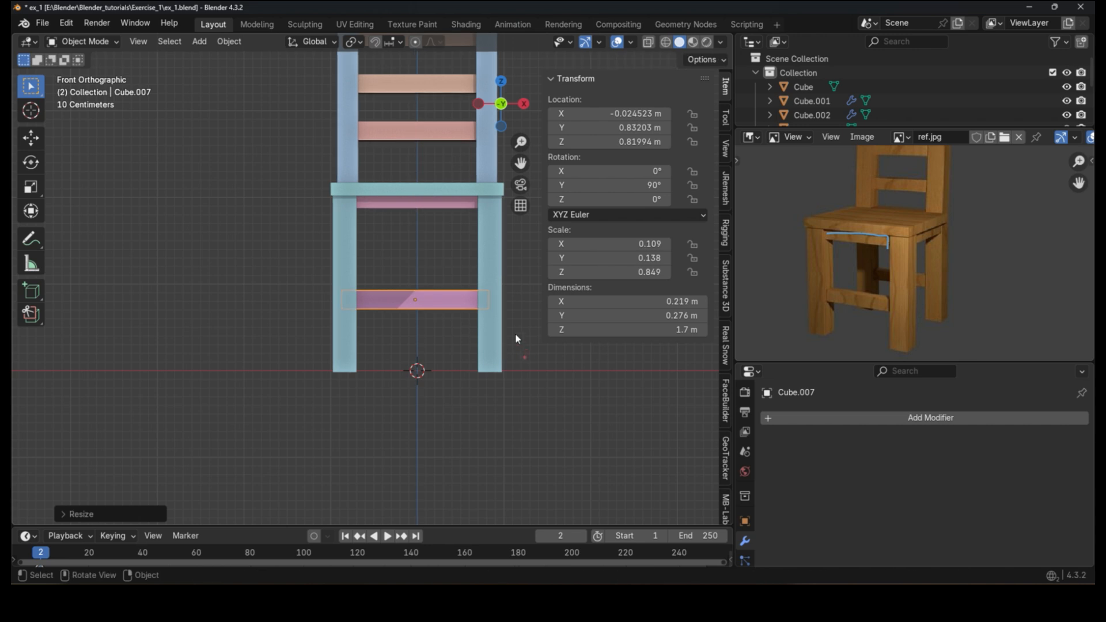
Step: Move the bar along Y to the front side of the chair
{"action": "middle_click_drag", "start_coordinate": [515, 333], "coordinate": [311, 354]}
{"action": "key", "text": "g"}
{"action": "key", "text": "y"}
{"action": "left_click", "coordinate": [343, 316]}
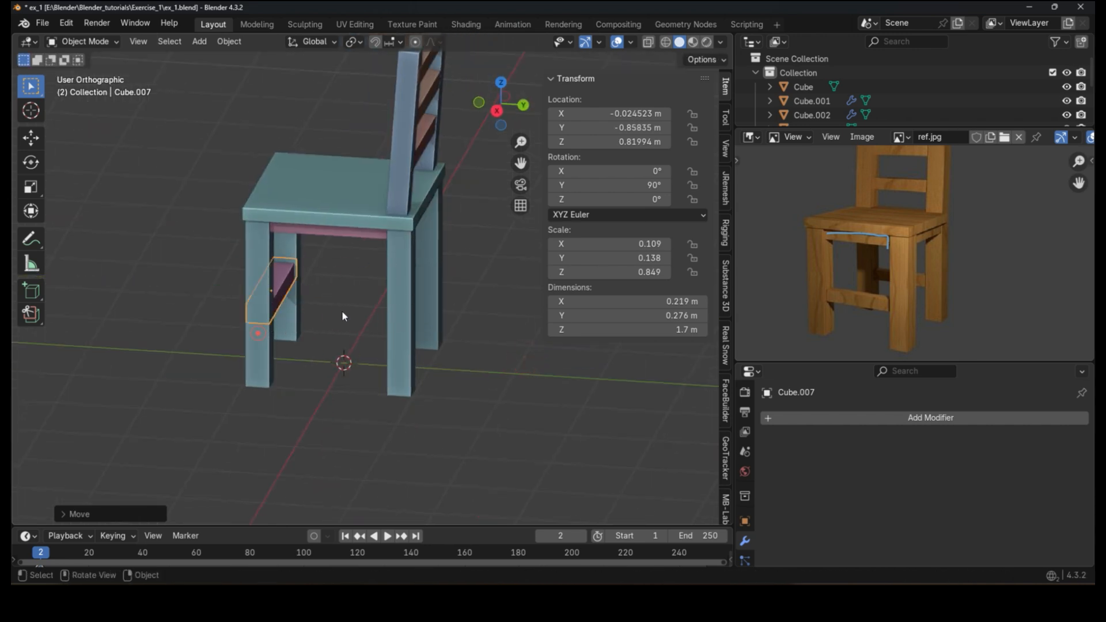
Step: Thin the bar along Y to 0.089 and reposition it along Y onto the front legs
{"action": "scroll", "coordinate": [343, 316], "scroll_direction": "up", "scroll_amount": 3}
{"action": "key", "text": "s"}
{"action": "key", "text": "y"}
{"action": "left_click", "coordinate": [308, 291]}
{"action": "middle_click_drag", "start_coordinate": [309, 291], "coordinate": [338, 337]}
{"action": "scroll", "coordinate": [297, 289], "scroll_direction": "up", "scroll_amount": 3}
{"action": "key", "text": "g"}
{"action": "key", "text": "y"}
{"action": "left_click", "coordinate": [304, 291]}
{"action": "scroll", "coordinate": [304, 292], "scroll_direction": "down", "scroll_amount": 6}
{"action": "key", "text": "shift+d"}
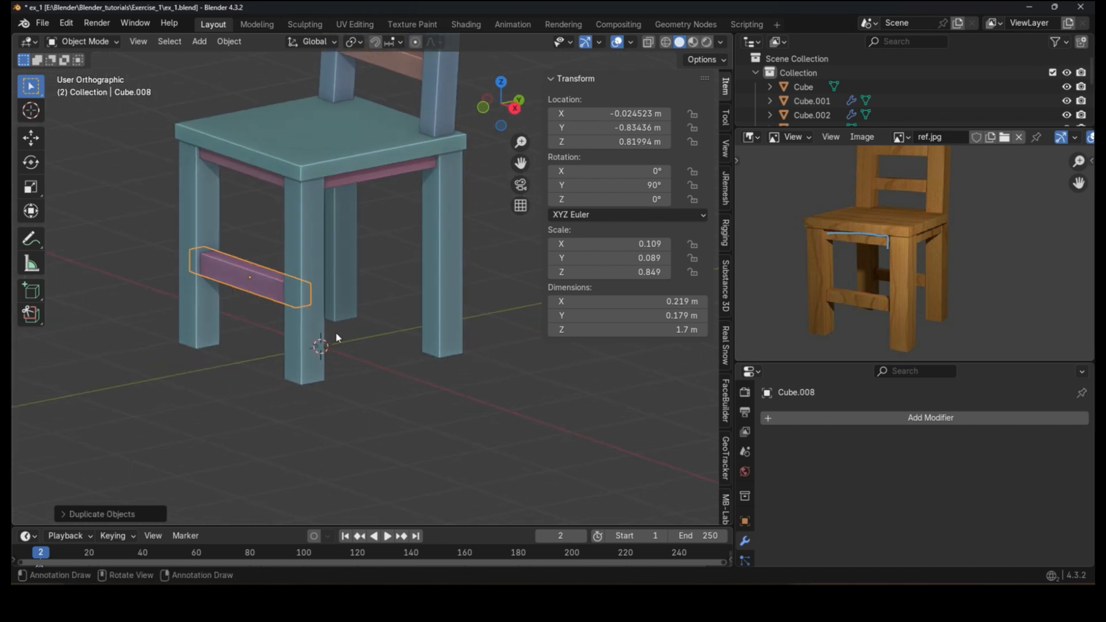
{"action": "key", "text": "y"}
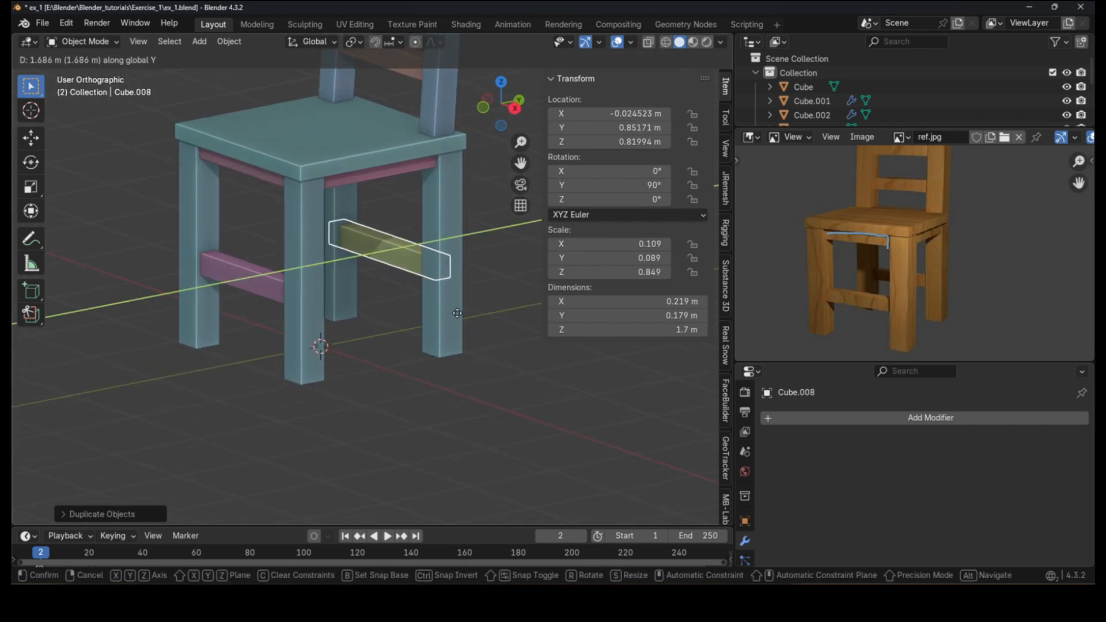
{"action": "left_click", "coordinate": [454, 320]}
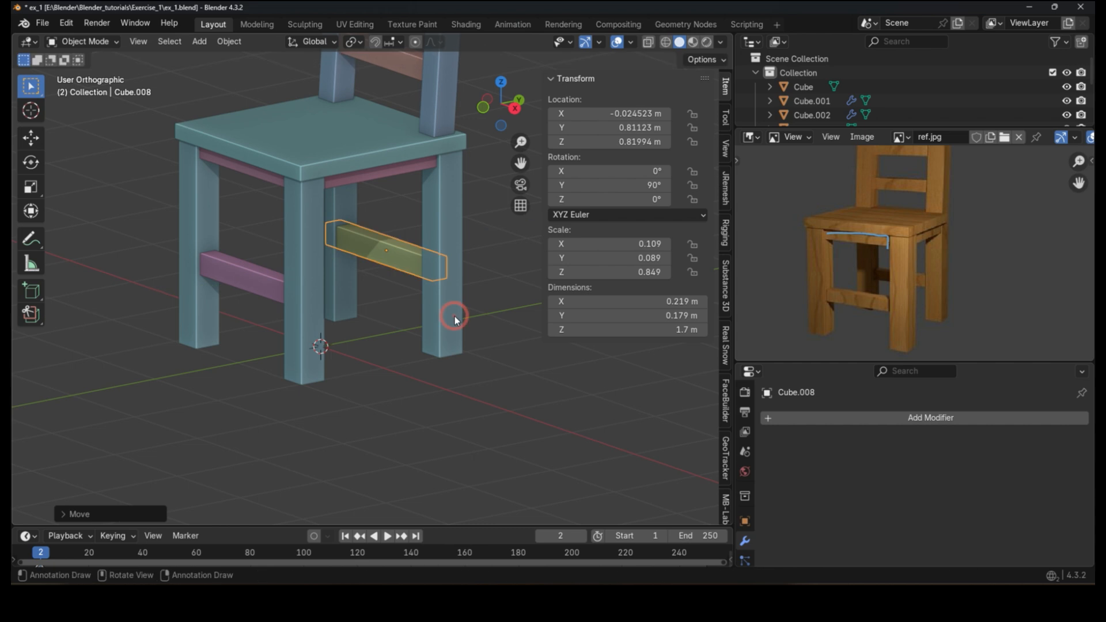
{"action": "key", "text": "q"}
{"action": "key", "text": "x"}
{"action": "left_click", "coordinate": [563, 321]}
Step: Add a Mirror modifier to the stretcher, mirroring along Y only with the seat cube as mirror object
{"action": "left_click", "coordinate": [255, 288]}
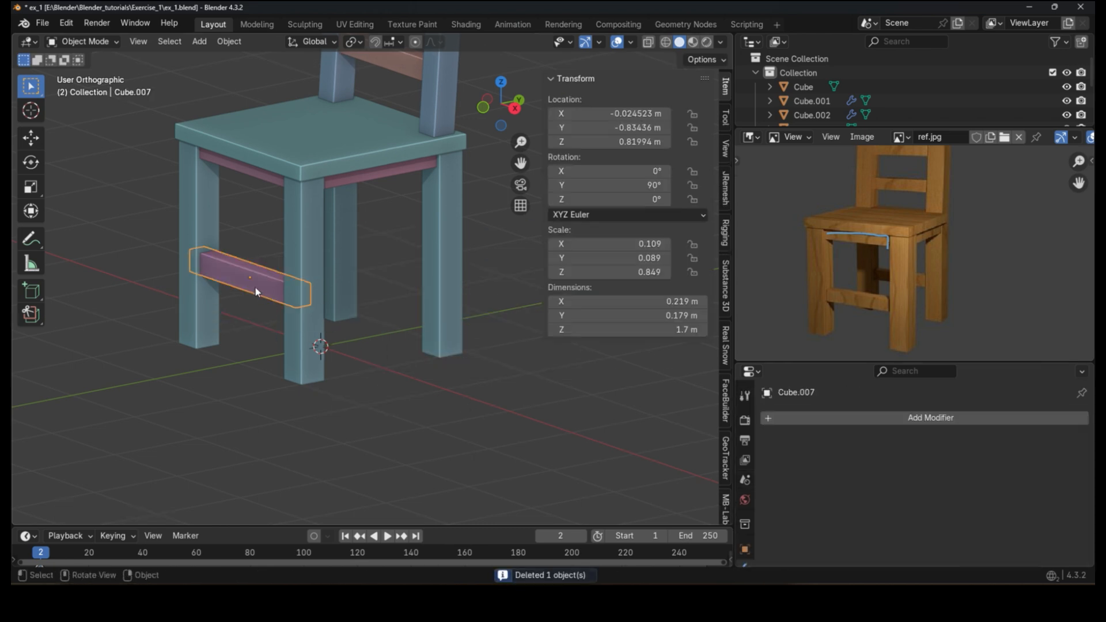
{"action": "left_click", "coordinate": [921, 416]}
{"action": "left_click", "coordinate": [921, 413]}
{"action": "key", "text": "Return"}
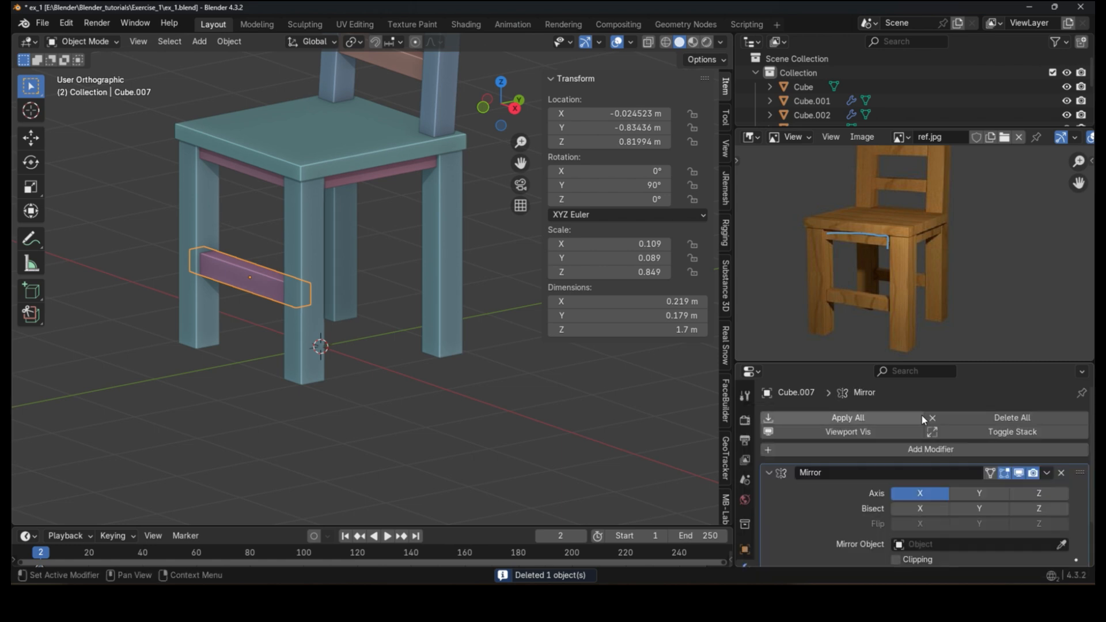
{"action": "scroll", "coordinate": [920, 414], "scroll_direction": "down", "scroll_amount": 2}
{"action": "left_click", "coordinate": [1062, 490]}
{"action": "left_click", "coordinate": [341, 139]}
{"action": "left_click", "coordinate": [959, 438]}
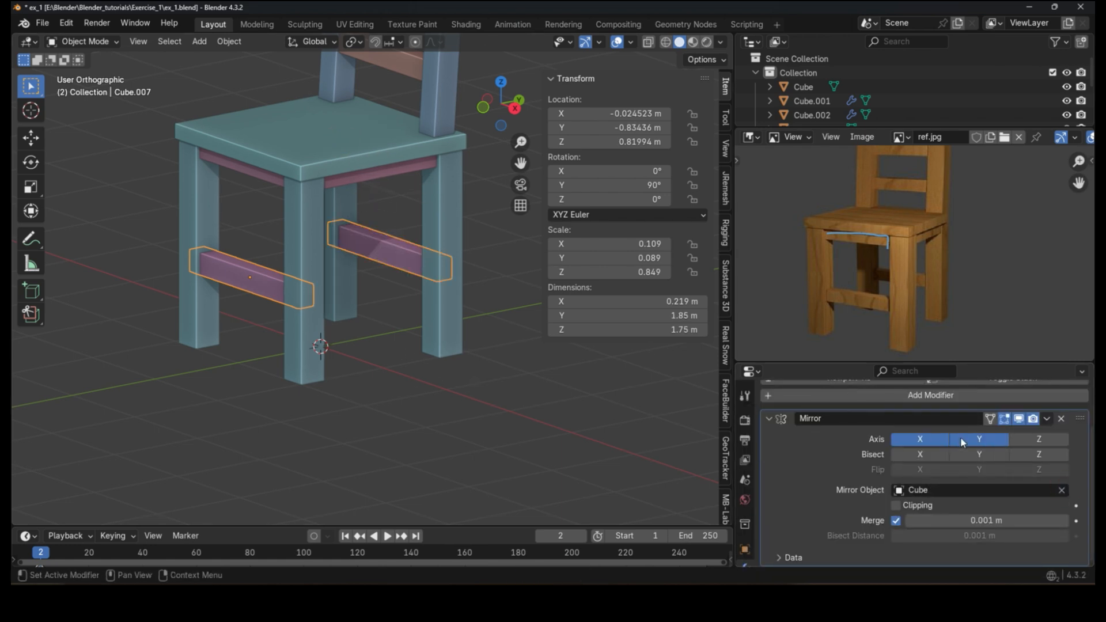
{"action": "left_click", "coordinate": [919, 440]}
Step: Lengthen the backrest posts by scaling them along their local Z axis
{"action": "scroll", "coordinate": [315, 365], "scroll_direction": "down", "scroll_amount": 3}
{"action": "scroll", "coordinate": [314, 365], "scroll_direction": "down", "scroll_amount": 3}
{"action": "middle_click_drag", "start_coordinate": [333, 331], "coordinate": [488, 370], "text": "shift"}
{"action": "scroll", "coordinate": [350, 392], "scroll_direction": "up", "scroll_amount": 4}
{"action": "scroll", "coordinate": [866, 274], "scroll_direction": "down", "scroll_amount": 3}
{"action": "scroll", "coordinate": [451, 341], "scroll_direction": "down", "scroll_amount": 2}
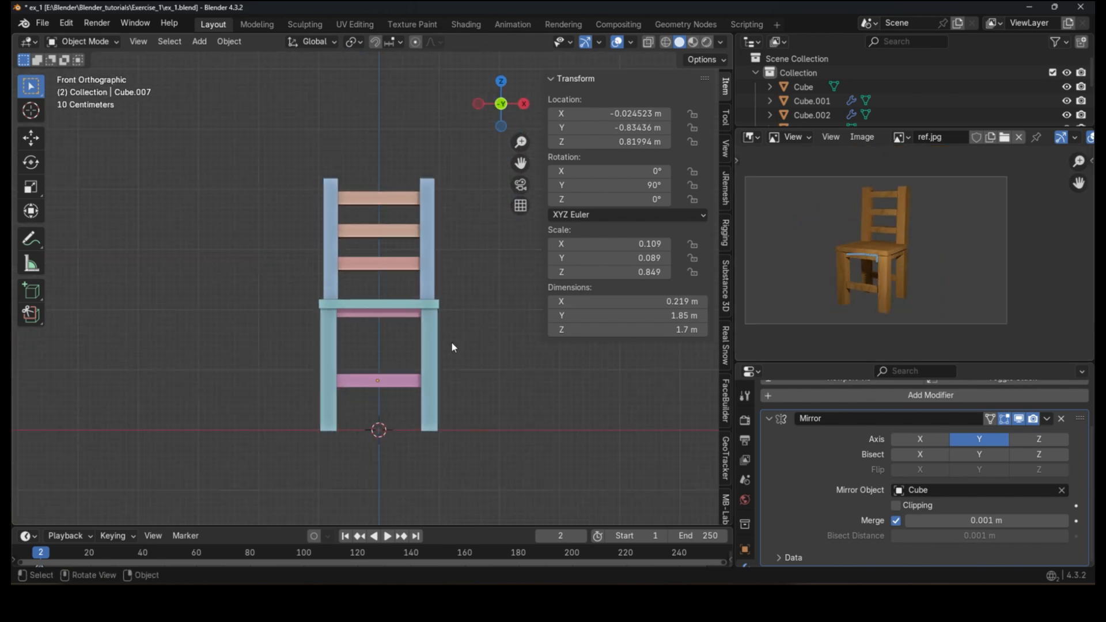
{"action": "left_click", "coordinate": [425, 269]}
{"action": "middle_click_drag", "start_coordinate": [438, 265], "coordinate": [444, 270]}
{"action": "key", "text": "s"}
{"action": "key", "text": "z"}
{"action": "key", "text": "z"}
{"action": "left_click", "coordinate": [471, 285]}
{"action": "key", "text": "g"}
{"action": "key", "text": "z"}
{"action": "key", "text": "z"}
{"action": "right_click", "coordinate": [440, 287]}
{"action": "scroll", "coordinate": [421, 246], "scroll_direction": "up", "scroll_amount": 3}
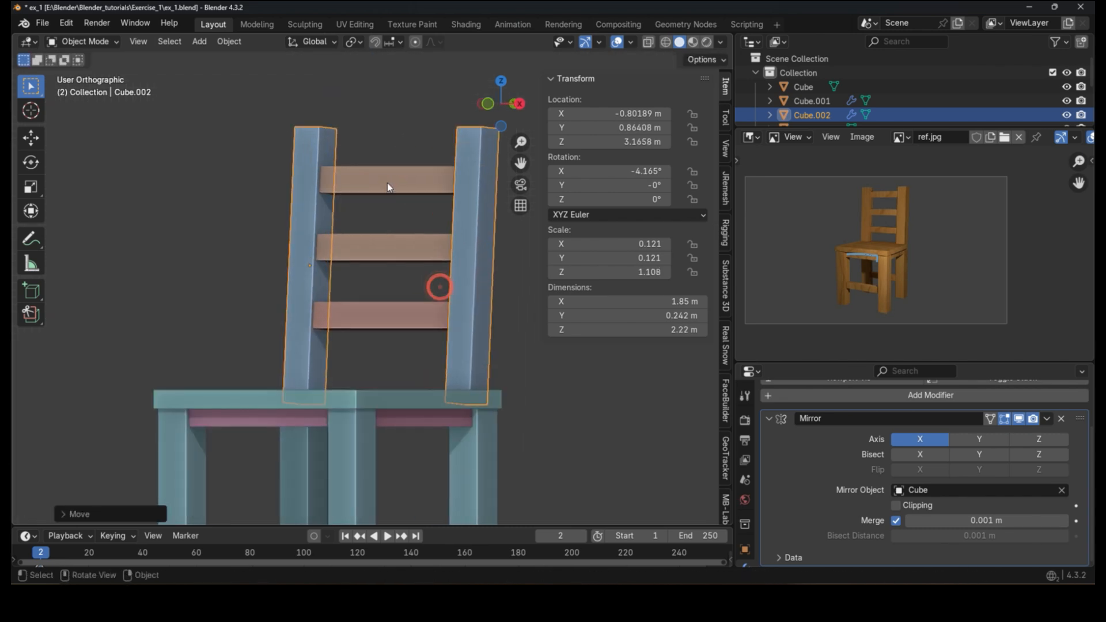
Step: Select all three backrest crossbars and move them together along their local Y axis
{"action": "left_click", "coordinate": [398, 182]}
{"action": "left_click", "coordinate": [390, 254], "text": "shift"}
{"action": "left_click", "coordinate": [384, 320], "text": "shift"}
{"action": "key", "text": "g"}
{"action": "key", "text": "z"}
{"action": "key", "text": "z"}
{"action": "right_click", "coordinate": [382, 304]}
{"action": "key", "text": "g"}
{"action": "key", "text": "z"}
{"action": "right_click", "coordinate": [382, 297]}
{"action": "key", "text": "g"}
{"action": "key", "text": "y"}
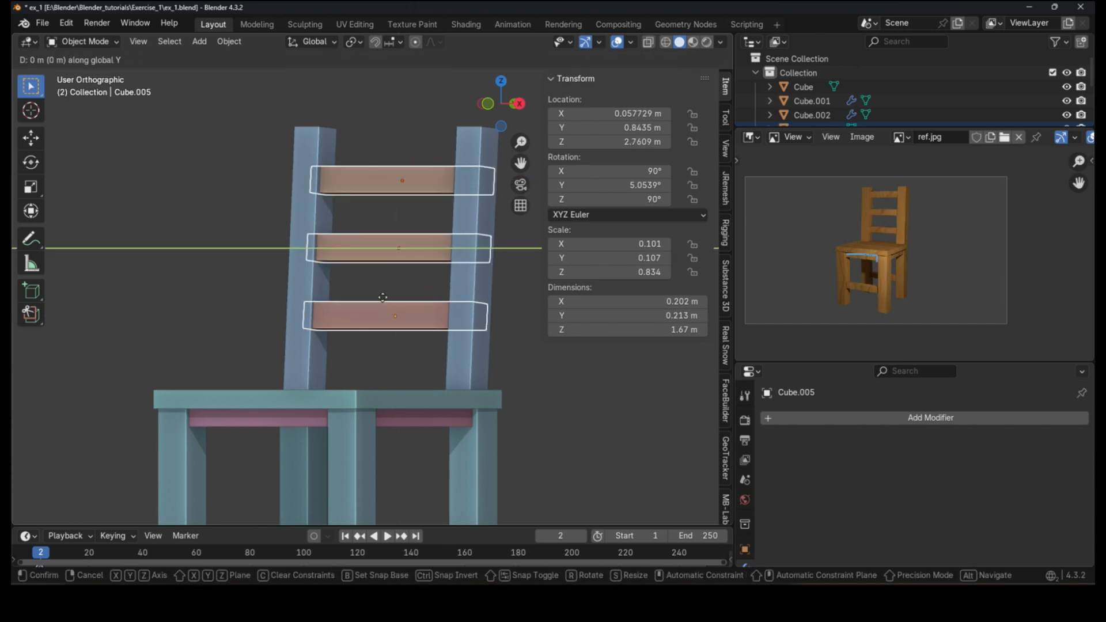
{"action": "key", "text": "y"}
{"action": "left_click", "coordinate": [386, 267]}
Step: Move the middle crossbar along its local Y axis
{"action": "left_click", "coordinate": [386, 245]}
{"action": "left_click", "coordinate": [386, 297], "text": "shift"}
{"action": "key", "text": "g"}
{"action": "key", "text": "y"}
{"action": "key", "text": "y"}
{"action": "left_click", "coordinate": [387, 299]}
Step: Move the lowest crossbar slightly along its local Y axis
{"action": "left_click", "coordinate": [385, 323]}
{"action": "key", "text": "g"}
{"action": "key", "text": "y"}
{"action": "key", "text": "y"}
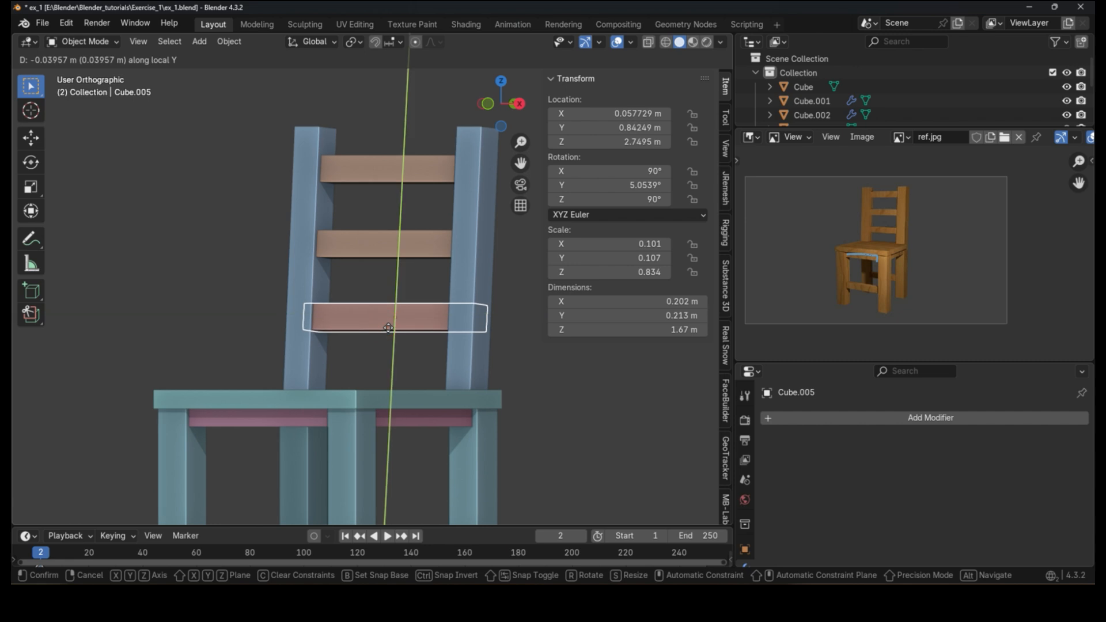
{"action": "left_click", "coordinate": [543, 377]}
Step: Thicken the apron under the seat by scaling it along Z
{"action": "scroll", "coordinate": [547, 383], "scroll_direction": "down", "scroll_amount": 4}
{"action": "middle_click_drag", "start_coordinate": [352, 339], "coordinate": [458, 349]}
{"action": "scroll", "coordinate": [392, 359], "scroll_direction": "up", "scroll_amount": 3}
{"action": "left_click", "coordinate": [381, 341]}
{"action": "scroll", "coordinate": [385, 337], "scroll_direction": "up", "scroll_amount": 3}
{"action": "left_click", "coordinate": [388, 331]}
{"action": "key", "text": "s"}
{"action": "key", "text": "z"}
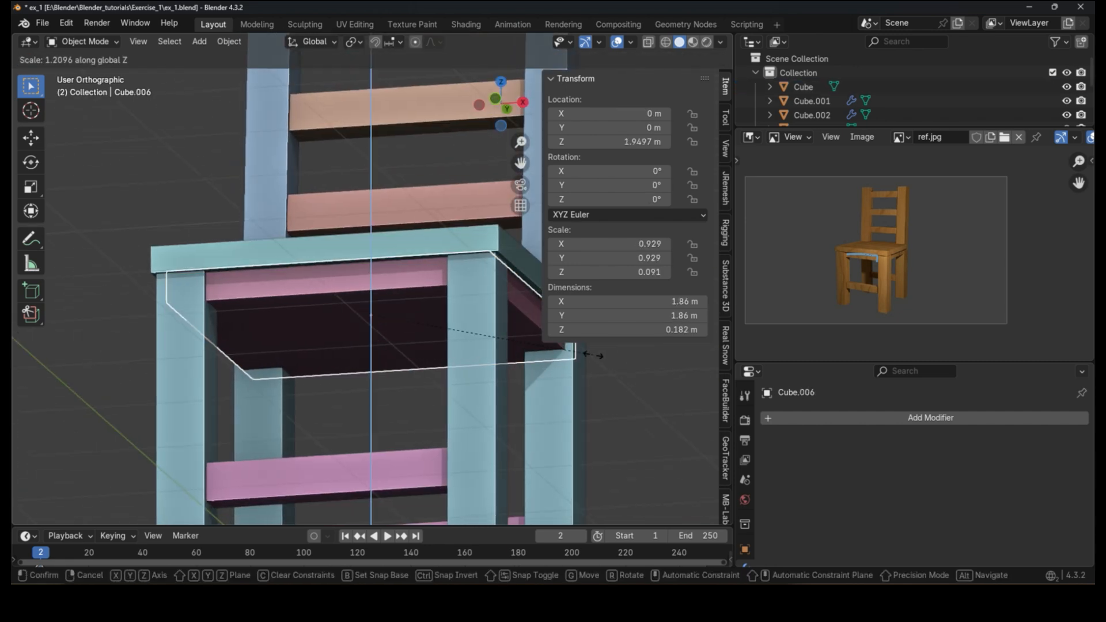
{"action": "left_click", "coordinate": [593, 354]}
Step: Lower the apron slightly along Z and thicken it further along Z
{"action": "key", "text": "g"}
{"action": "key", "text": "z"}
{"action": "left_click", "coordinate": [593, 358]}
{"action": "key", "text": "s"}
{"action": "key", "text": "z"}
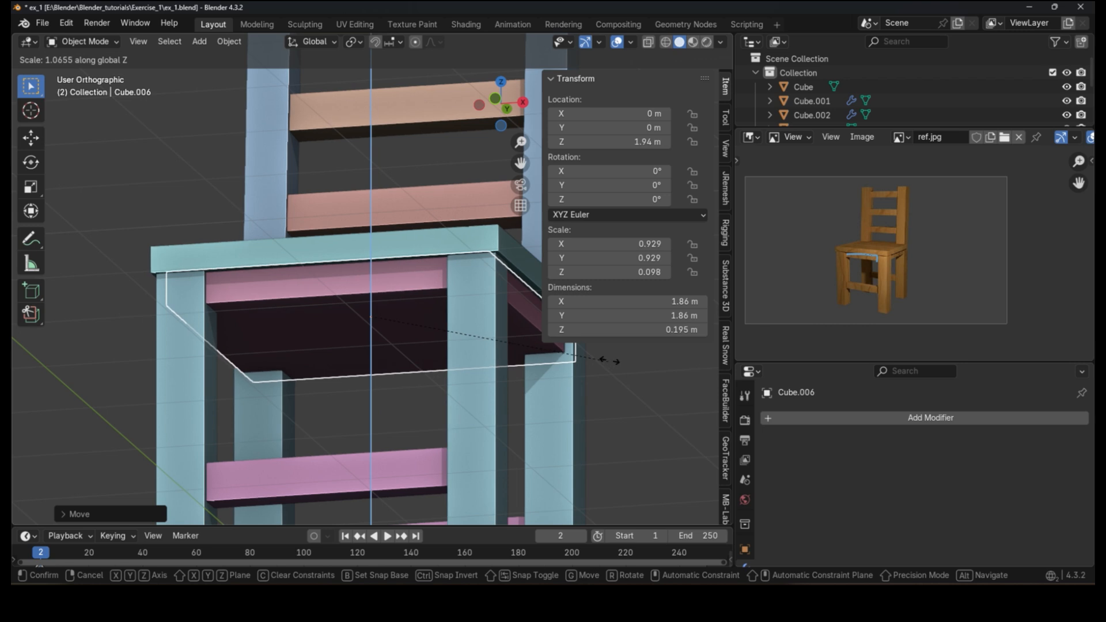
{"action": "left_click", "coordinate": [607, 360]}
Step: Orbit and zoom around the chair to inspect the assembled frame
{"action": "left_click", "coordinate": [602, 405]}
{"action": "middle_click_drag", "start_coordinate": [496, 344], "coordinate": [371, 378]}
{"action": "scroll", "coordinate": [462, 349], "scroll_direction": "down", "scroll_amount": 5}
{"action": "scroll", "coordinate": [371, 379], "scroll_direction": "up", "scroll_amount": 2}
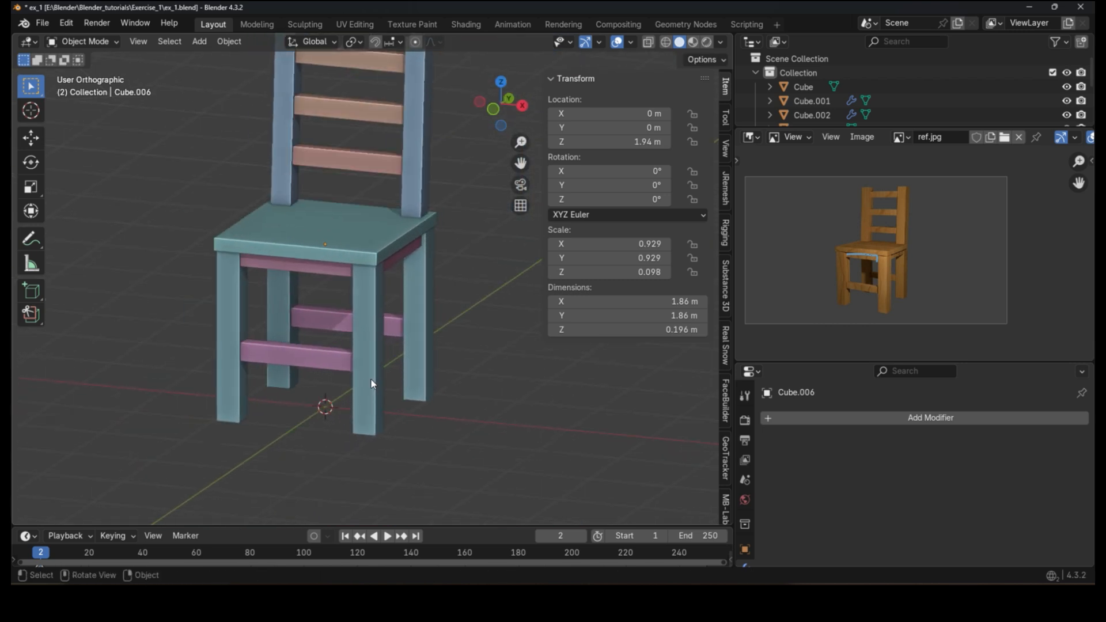
{"action": "scroll", "coordinate": [371, 379], "scroll_direction": "down", "scroll_amount": 1}
{"action": "scroll", "coordinate": [357, 368], "scroll_direction": "up", "scroll_amount": 2}
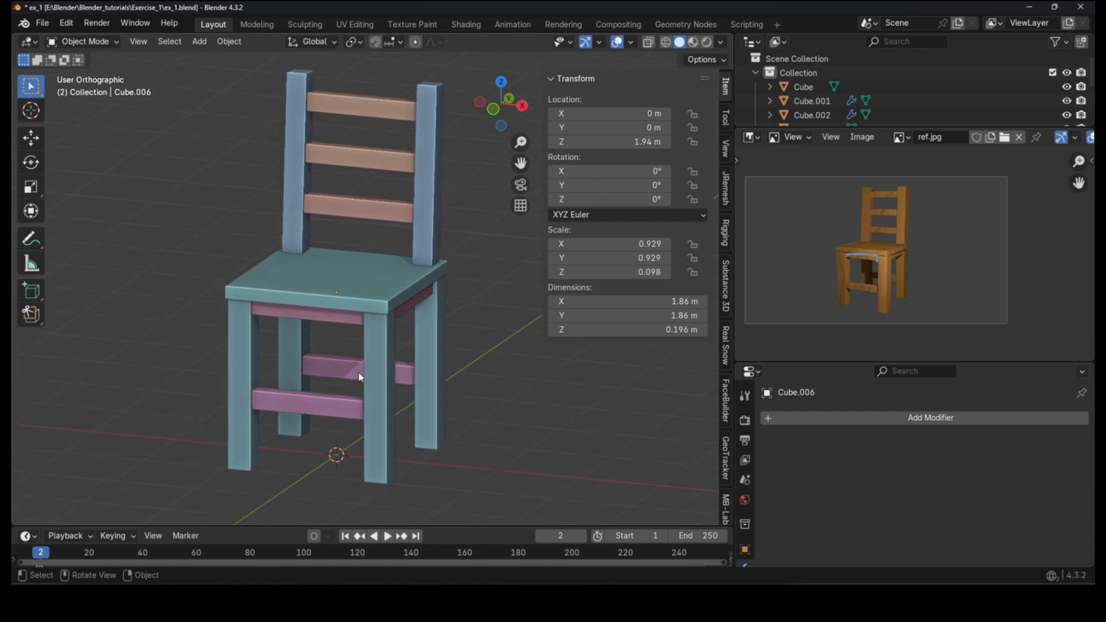
{"action": "scroll", "coordinate": [275, 333], "scroll_direction": "down", "scroll_amount": 3}
{"action": "middle_click_drag", "start_coordinate": [249, 300], "coordinate": [337, 296]}
{"action": "scroll", "coordinate": [382, 320], "scroll_direction": "up", "scroll_amount": 2}
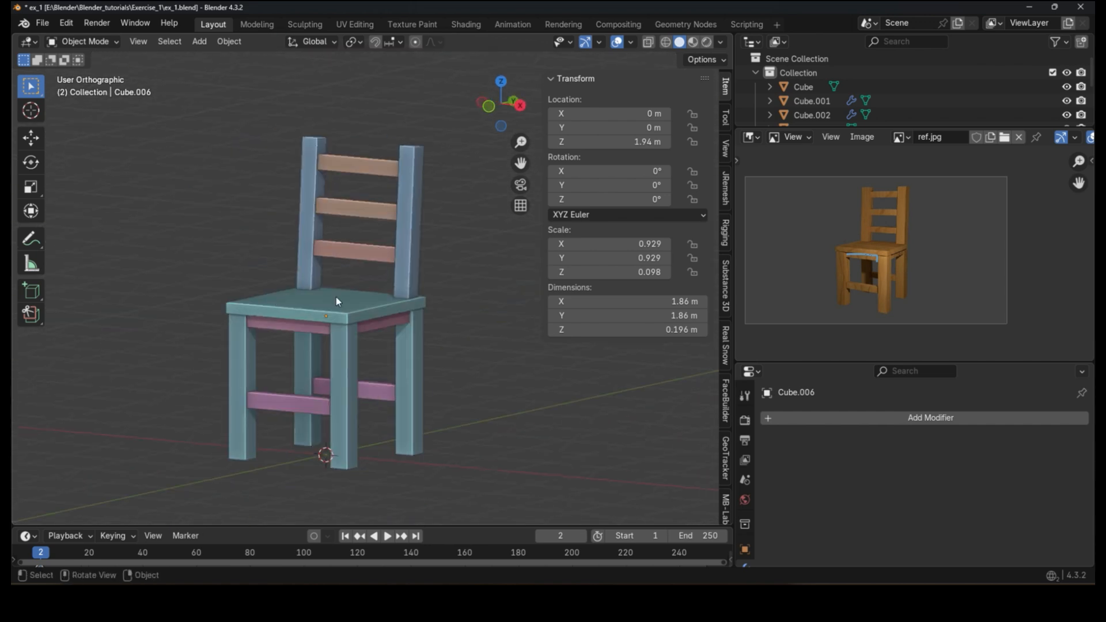
Step: Enlarge the outliner, select the seat and thicken it slightly by scaling it along Z
{"action": "left_click_drag", "start_coordinate": [825, 126], "coordinate": [840, 238]}
{"action": "left_click_drag", "start_coordinate": [844, 211], "coordinate": [844, 220]}
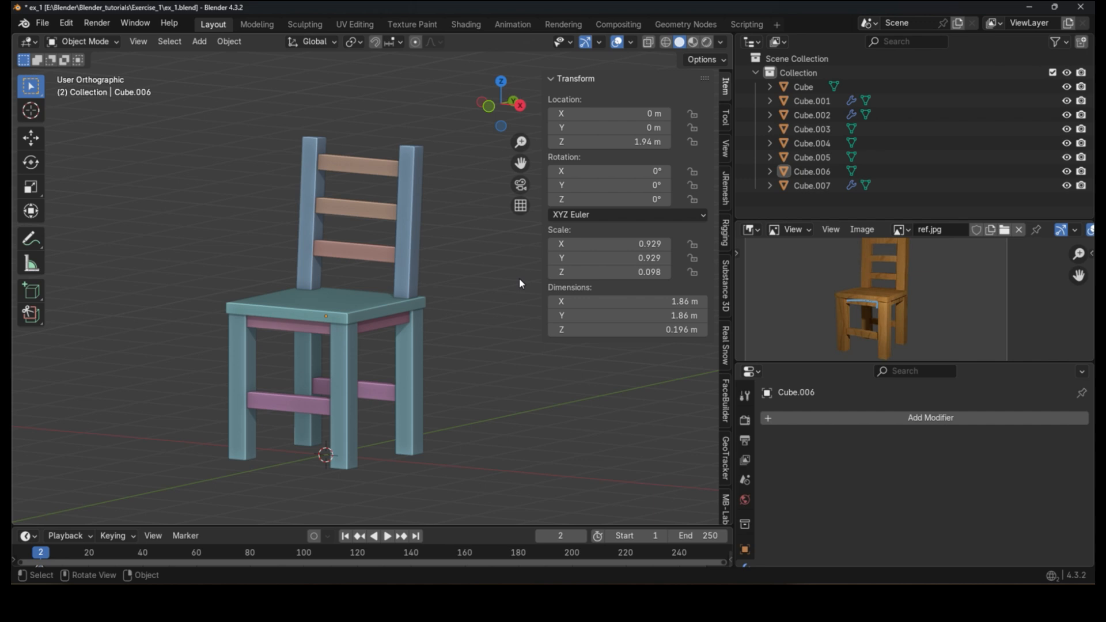
{"action": "left_click", "coordinate": [360, 301]}
{"action": "scroll", "coordinate": [338, 278], "scroll_direction": "up", "scroll_amount": 3}
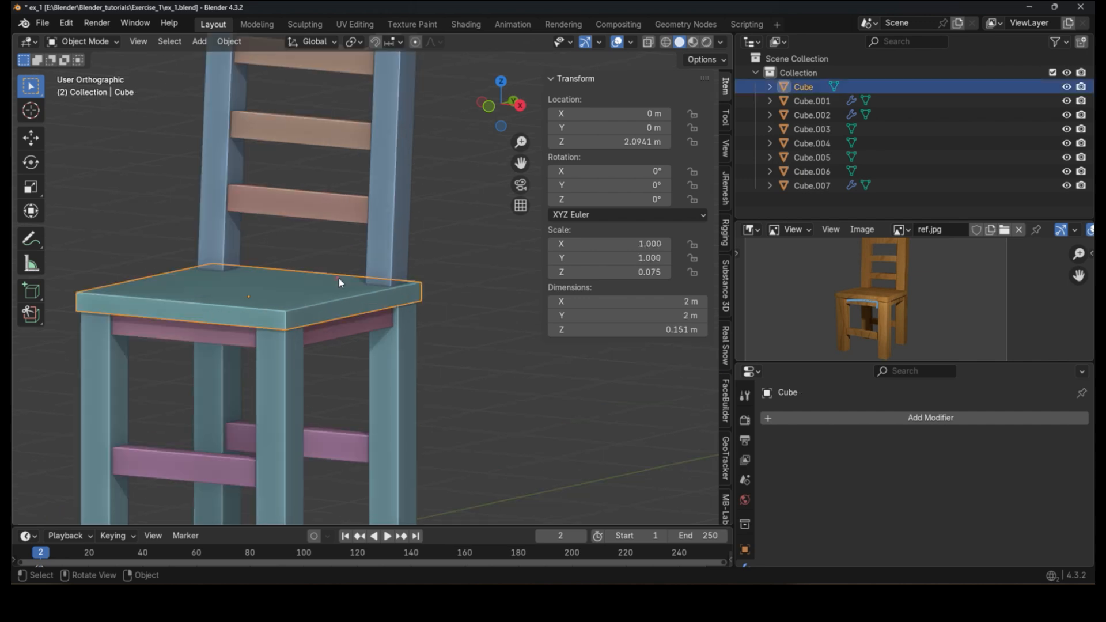
{"action": "key", "text": "s"}
{"action": "key", "text": "z"}
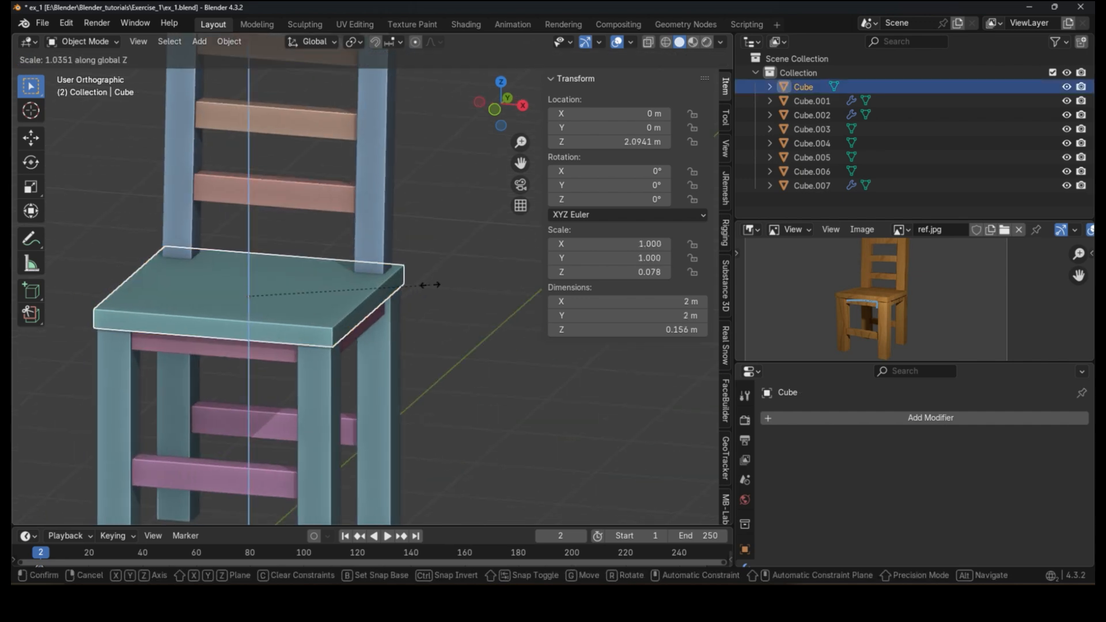
{"action": "left_click", "coordinate": [474, 292]}
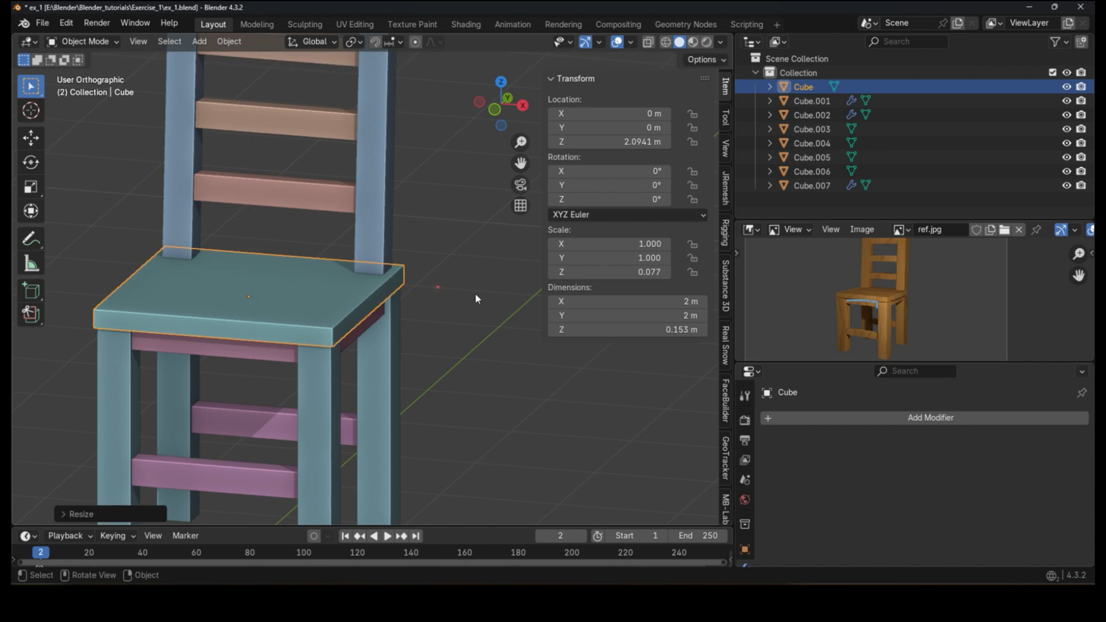
{"action": "left_click", "coordinate": [479, 293]}
{"action": "scroll", "coordinate": [479, 292], "scroll_direction": "down", "scroll_amount": 3}
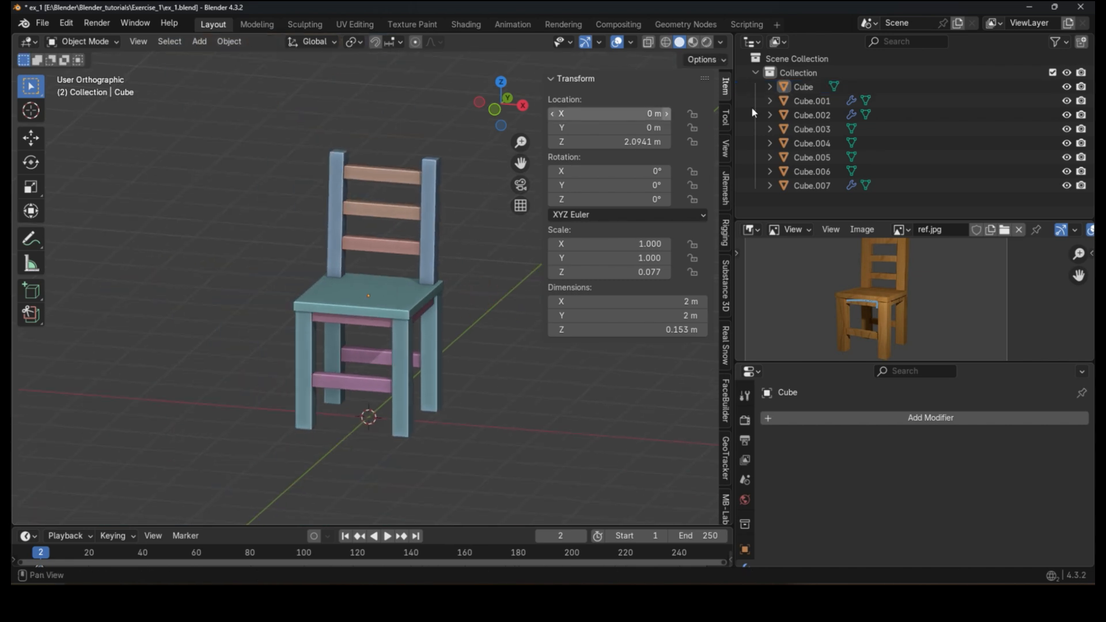
Step: Create a new collection in the outliner and name it Camera
{"action": "left_click_drag", "start_coordinate": [787, 220], "coordinate": [805, 328]}
{"action": "right_click", "coordinate": [804, 224]}
{"action": "left_click", "coordinate": [804, 223]}
{"action": "double_click", "coordinate": [809, 199]}
{"action": "type", "text": "Camera"}
{"action": "key", "text": "Return"}
{"action": "scroll", "coordinate": [371, 275], "scroll_direction": "down", "scroll_amount": 3}
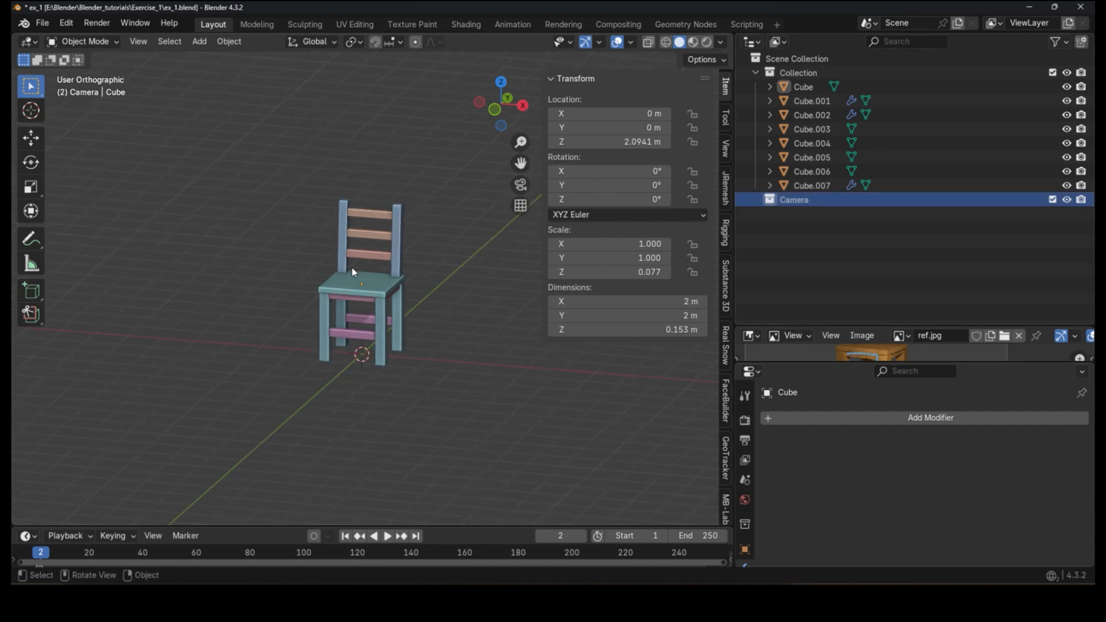
Step: Add a camera to the scene inside the Camera collection
{"action": "left_click", "coordinate": [198, 41]}
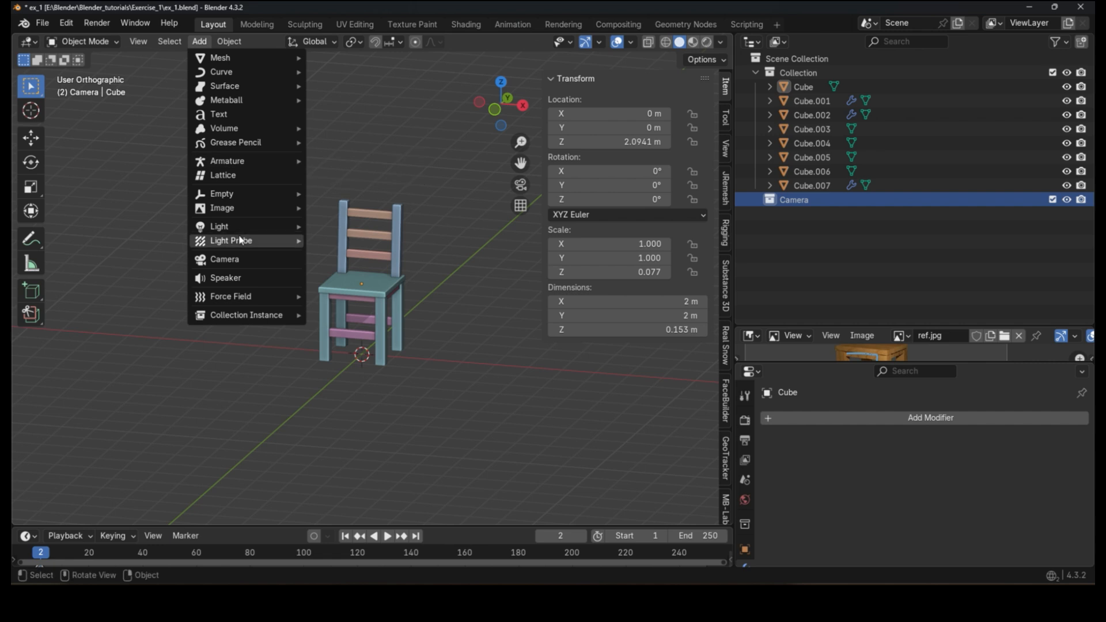
{"action": "left_click", "coordinate": [224, 259]}
{"action": "middle_click_drag", "start_coordinate": [481, 332], "coordinate": [476, 364]}
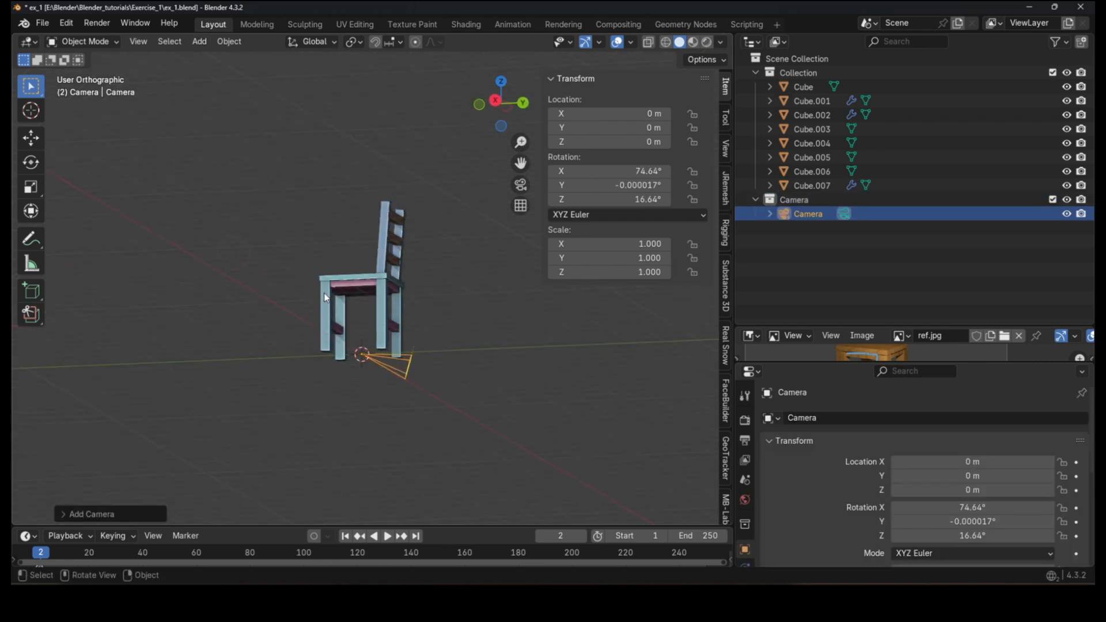
Step: Move the camera up and in front of the chair to about X 1.84, Y -4.92, Z 3.29 m
{"action": "key", "text": "g"}
{"action": "left_click", "coordinate": [254, 257]}
{"action": "middle_click_drag", "start_coordinate": [254, 257], "coordinate": [362, 320]}
{"action": "key", "text": "g"}
{"action": "right_click", "coordinate": [368, 268]}
{"action": "middle_click_drag", "start_coordinate": [323, 279], "coordinate": [420, 305]}
{"action": "key", "text": "g"}
{"action": "left_click", "coordinate": [211, 281]}
{"action": "middle_click_drag", "start_coordinate": [210, 282], "coordinate": [338, 303], "text": "shift"}
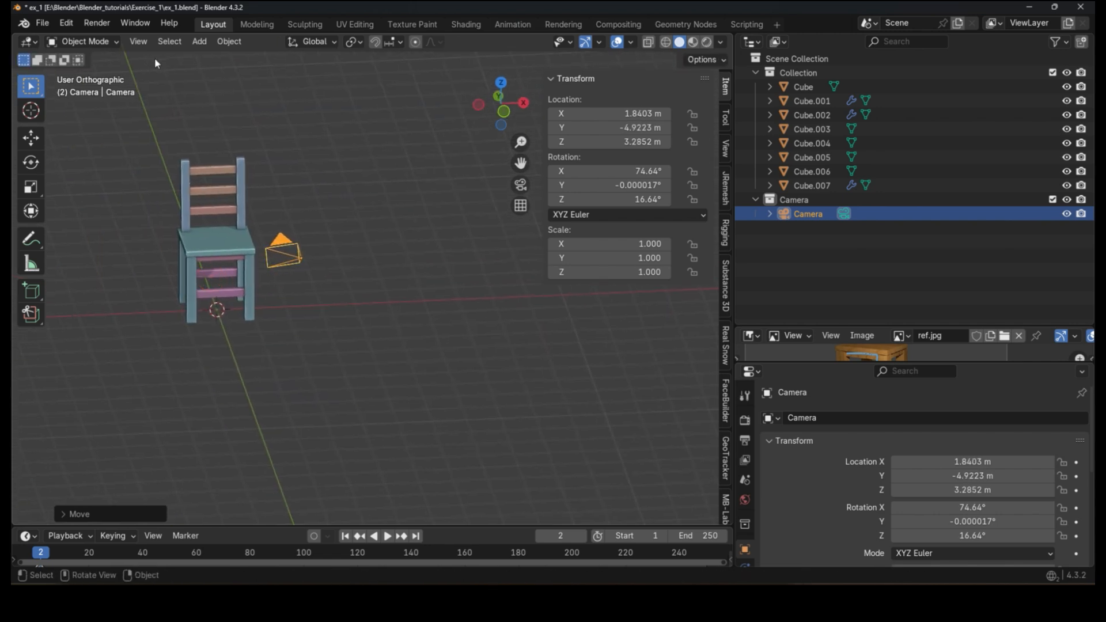
Step: Look through the camera, lock the camera to the view and pull it back to frame the whole chair
{"action": "left_click", "coordinate": [520, 185]}
{"action": "scroll", "coordinate": [365, 243], "scroll_direction": "down", "scroll_amount": 3}
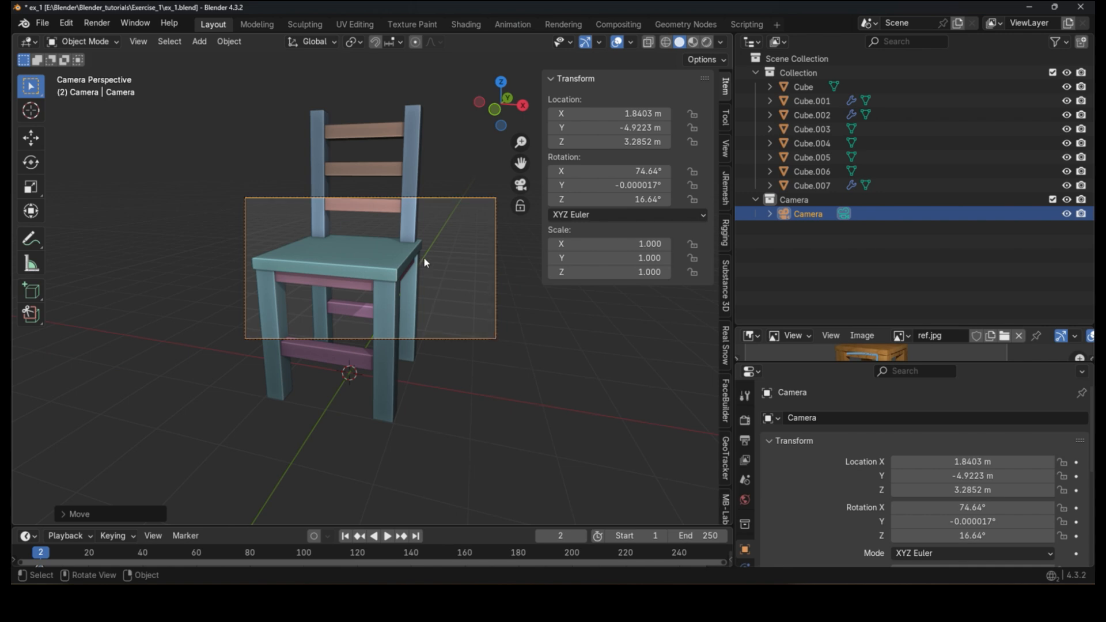
{"action": "left_click", "coordinate": [721, 155]}
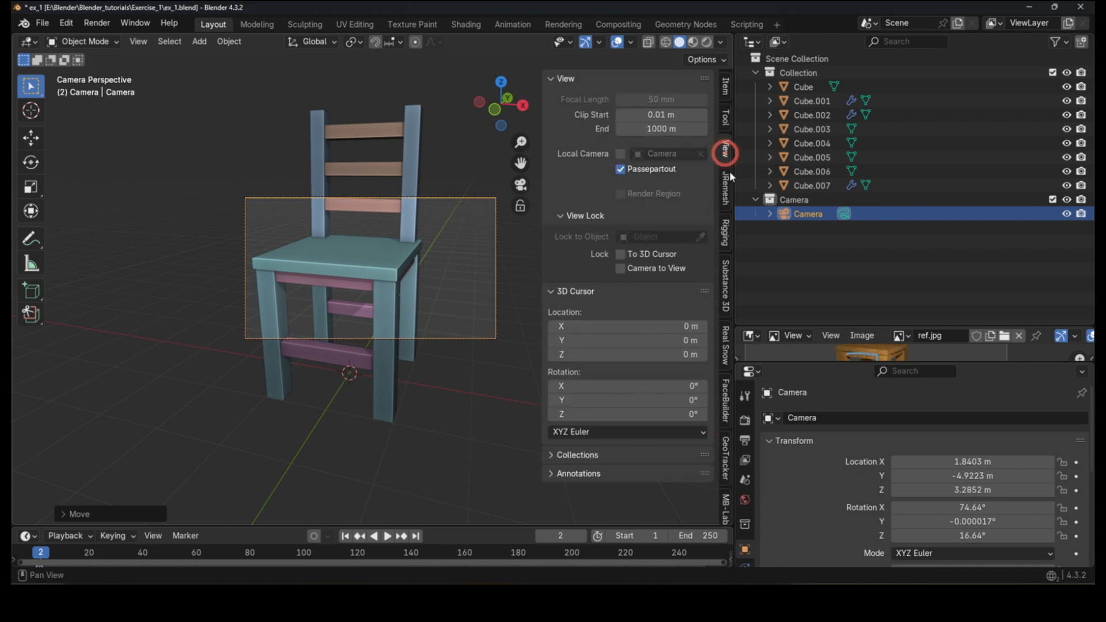
{"action": "left_click", "coordinate": [636, 268]}
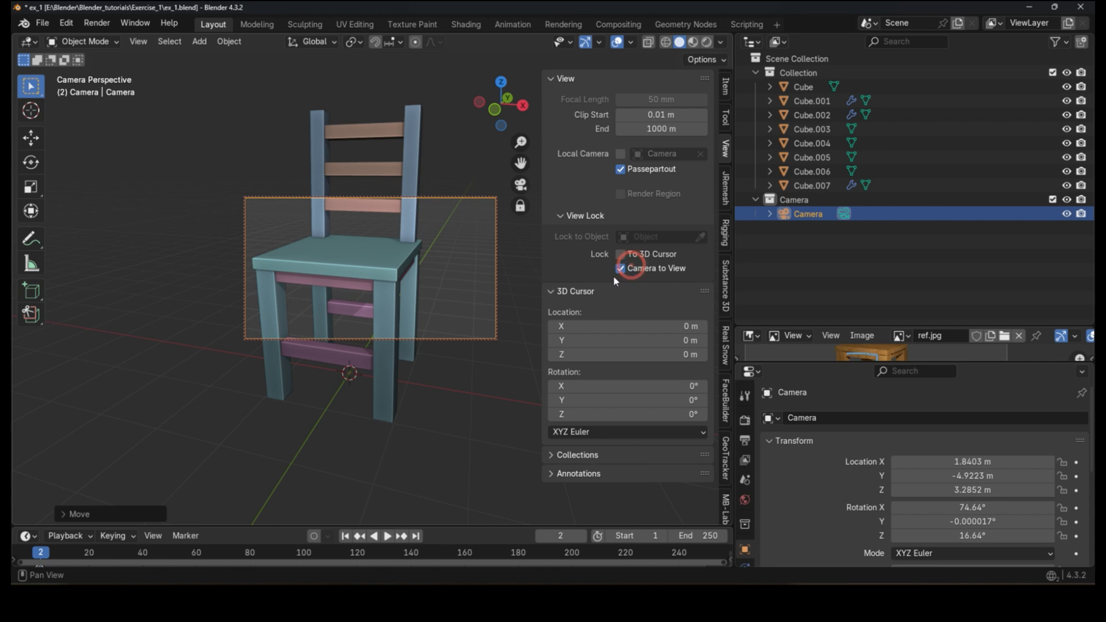
{"action": "scroll", "coordinate": [387, 274], "scroll_direction": "down", "scroll_amount": 5}
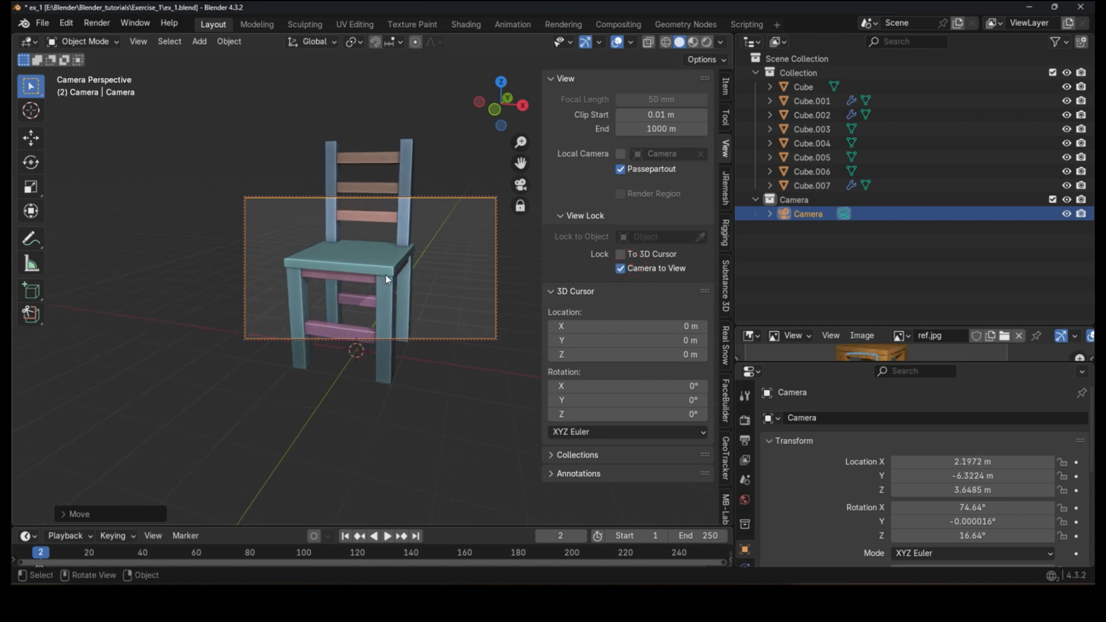
{"action": "scroll", "coordinate": [385, 274], "scroll_direction": "down", "scroll_amount": 4}
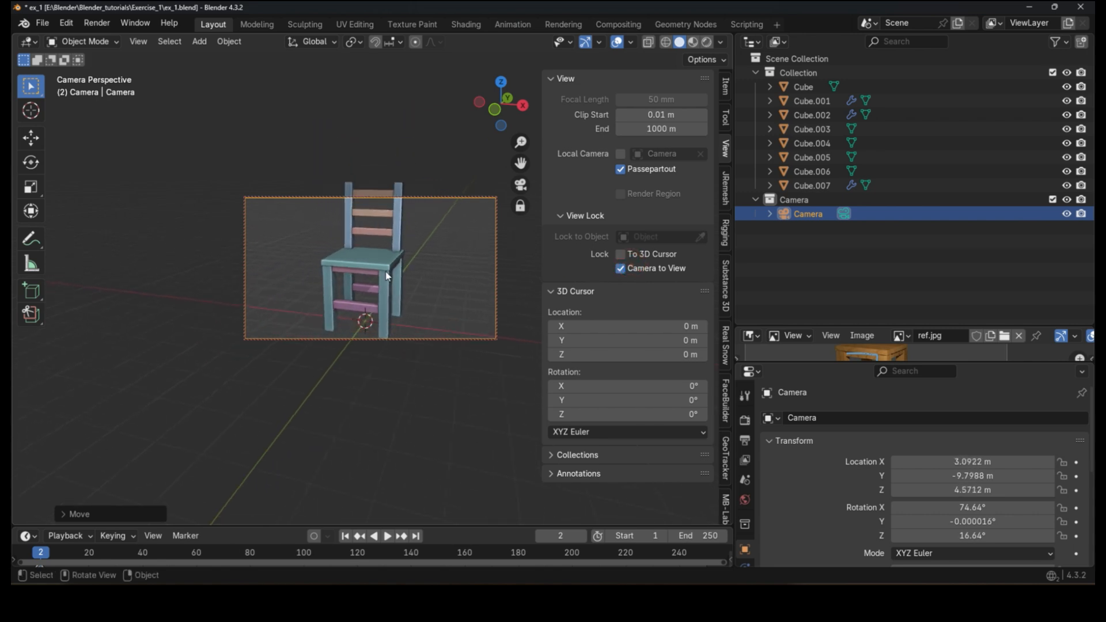
Step: Turn off the Camera to View lock and collapse the View and 3D Cursor sidebar panels
{"action": "left_click", "coordinate": [385, 272]}
{"action": "mouse_move", "coordinate": [396, 295]}
{"action": "middle_mouse_down"}
{"action": "mouse_move", "coordinate": [444, 277]}
{"action": "mouse_move", "coordinate": [361, 272]}
{"action": "mouse_move", "coordinate": [370, 260]}
{"action": "mouse_move", "coordinate": [382, 299]}
{"action": "middle_mouse_up"}
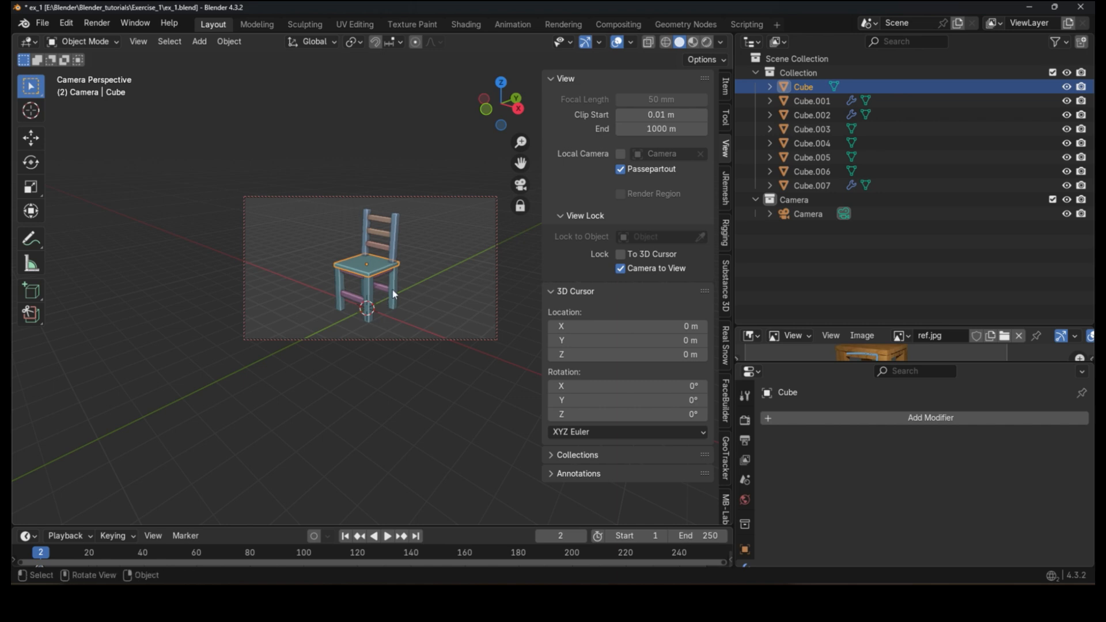
{"action": "left_click", "coordinate": [421, 287]}
{"action": "left_click", "coordinate": [666, 267]}
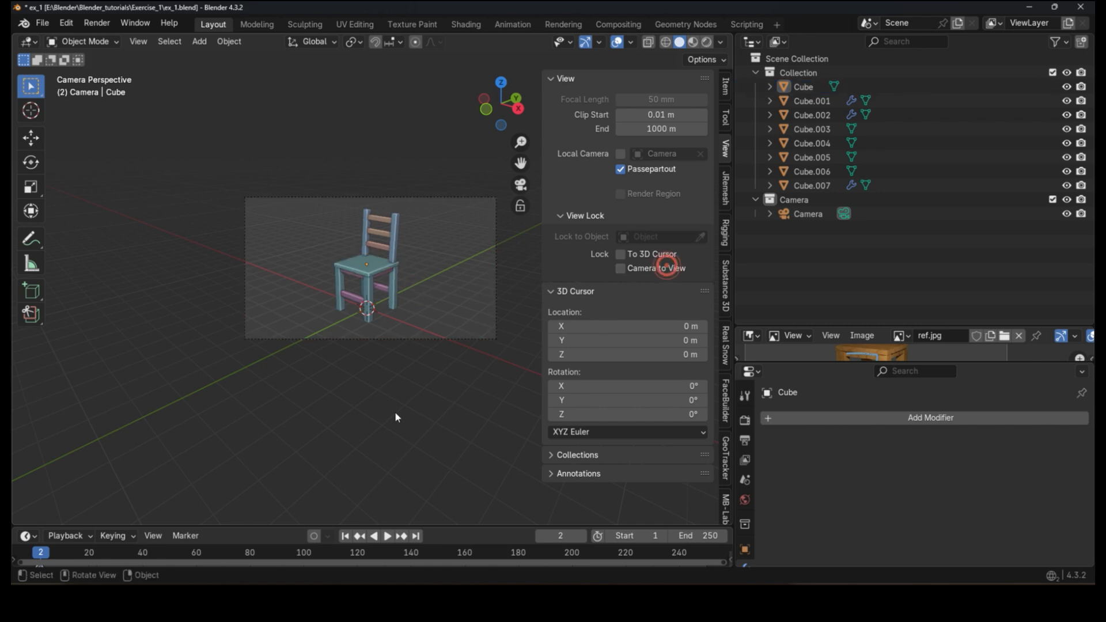
{"action": "left_click", "coordinate": [667, 266]}
{"action": "left_click", "coordinate": [633, 268]}
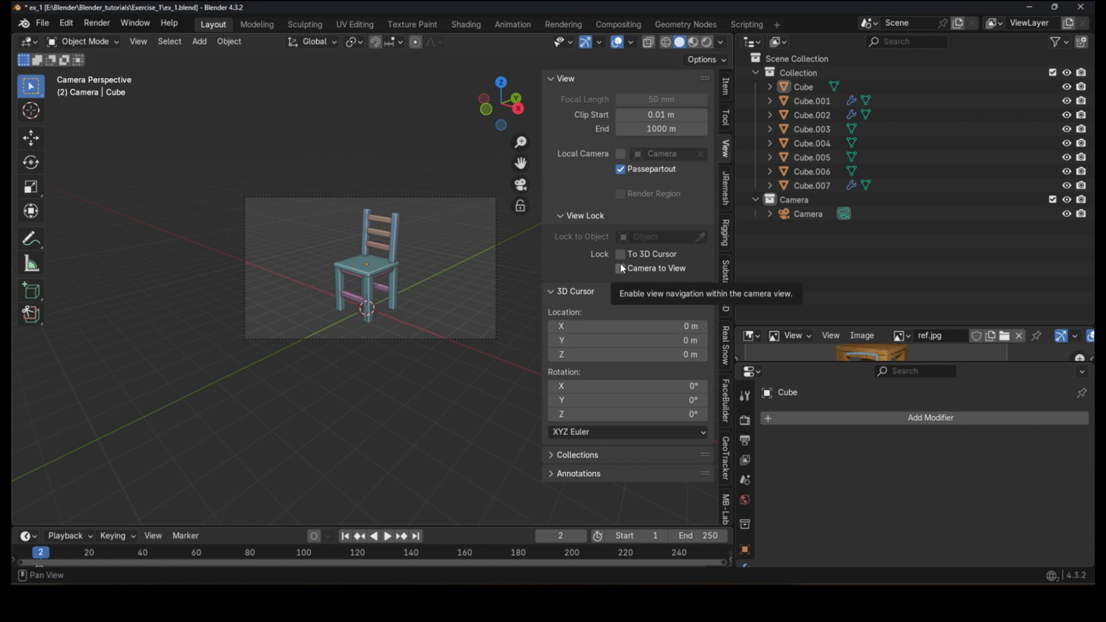
{"action": "left_click", "coordinate": [555, 80]}
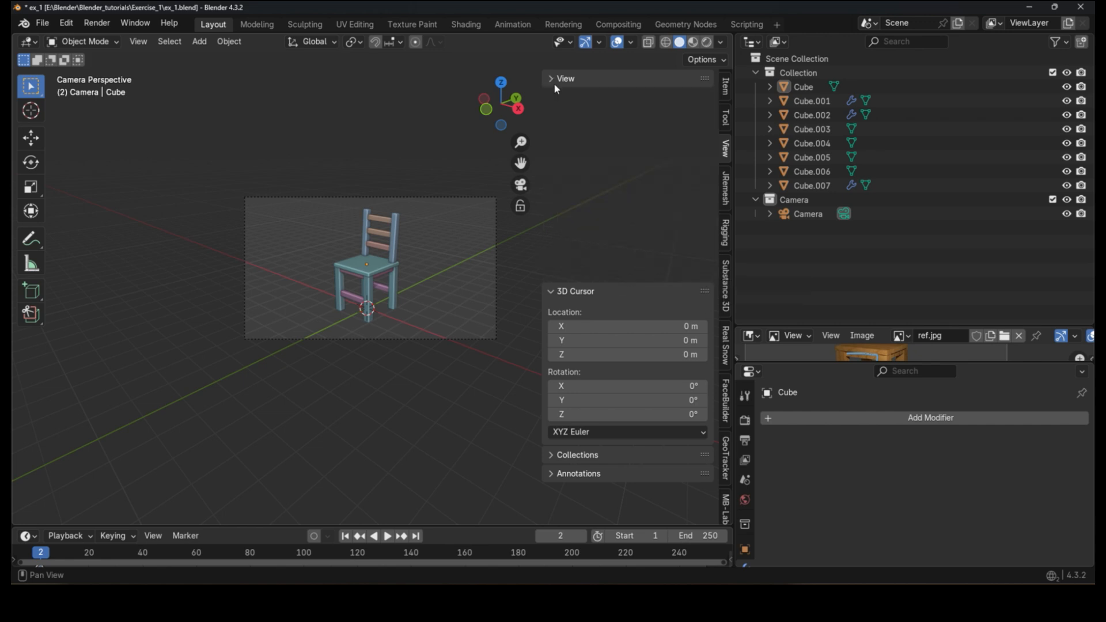
{"action": "left_click", "coordinate": [568, 98]}
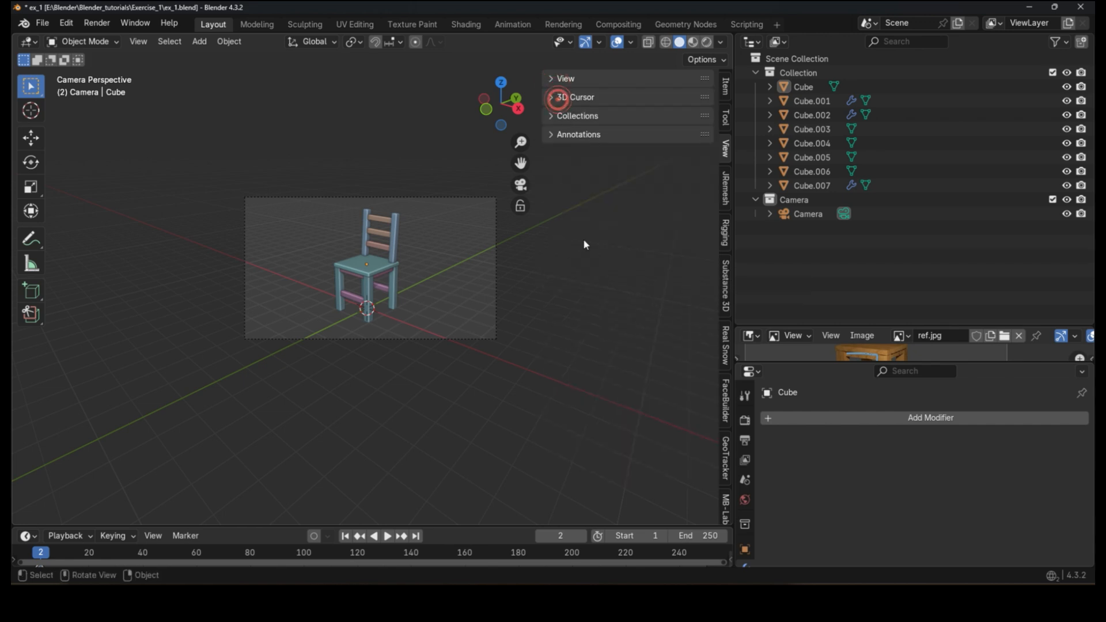
{"action": "scroll", "coordinate": [343, 259], "scroll_direction": "up", "scroll_amount": 2}
{"action": "scroll", "coordinate": [343, 263], "scroll_direction": "up", "scroll_amount": 2}
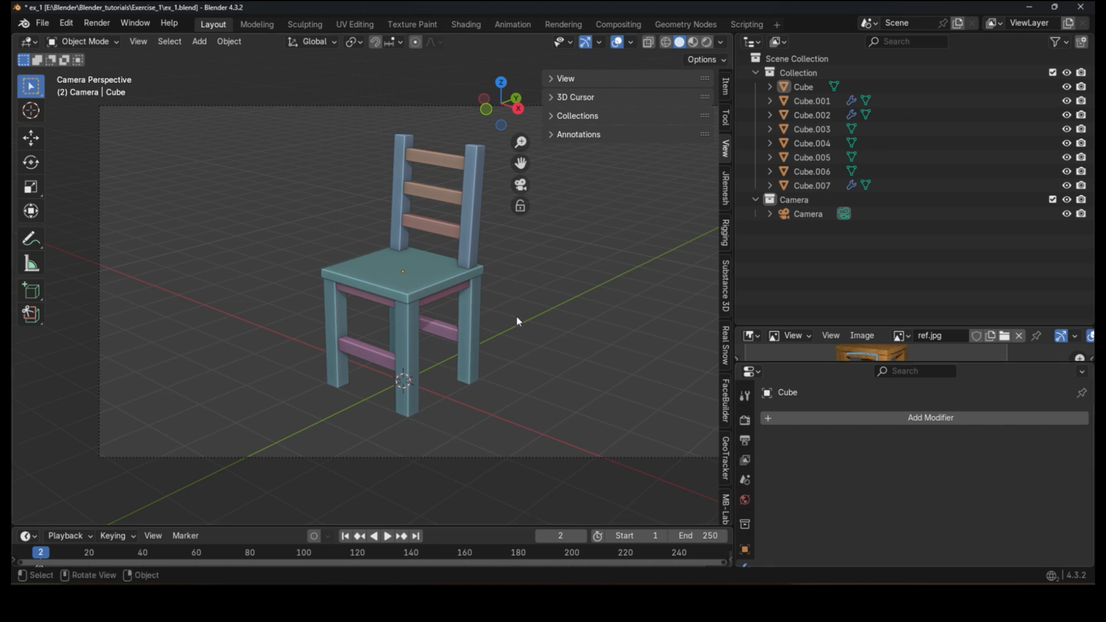
Step: Render an image from the camera and close the render window
{"action": "left_click", "coordinate": [106, 23]}
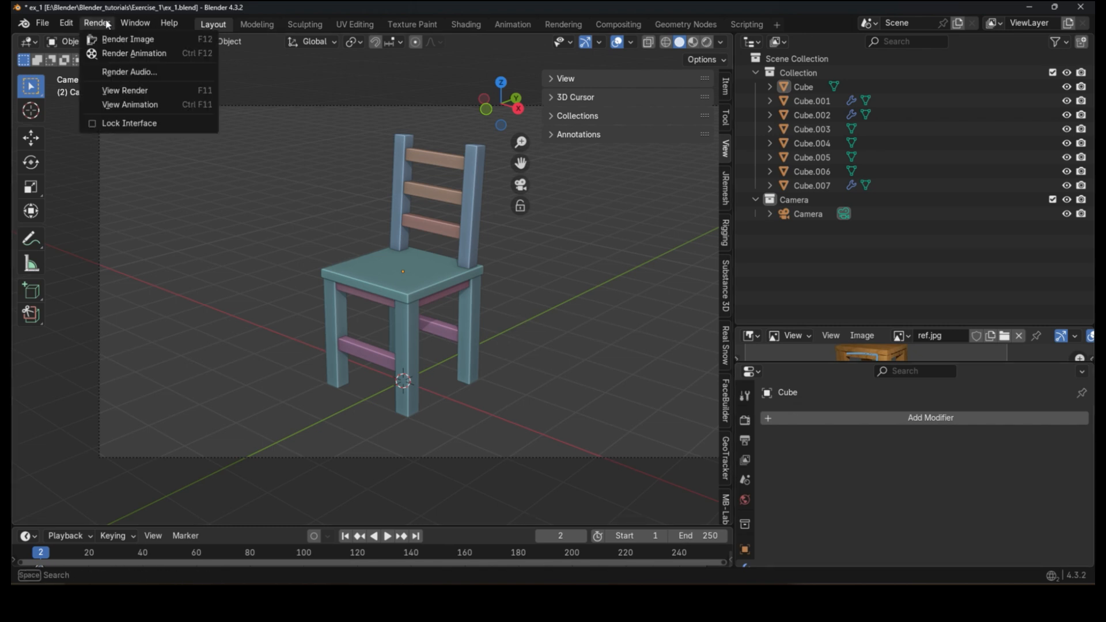
{"action": "left_click", "coordinate": [126, 40]}
{"action": "scroll", "coordinate": [331, 291], "scroll_direction": "down", "scroll_amount": 2}
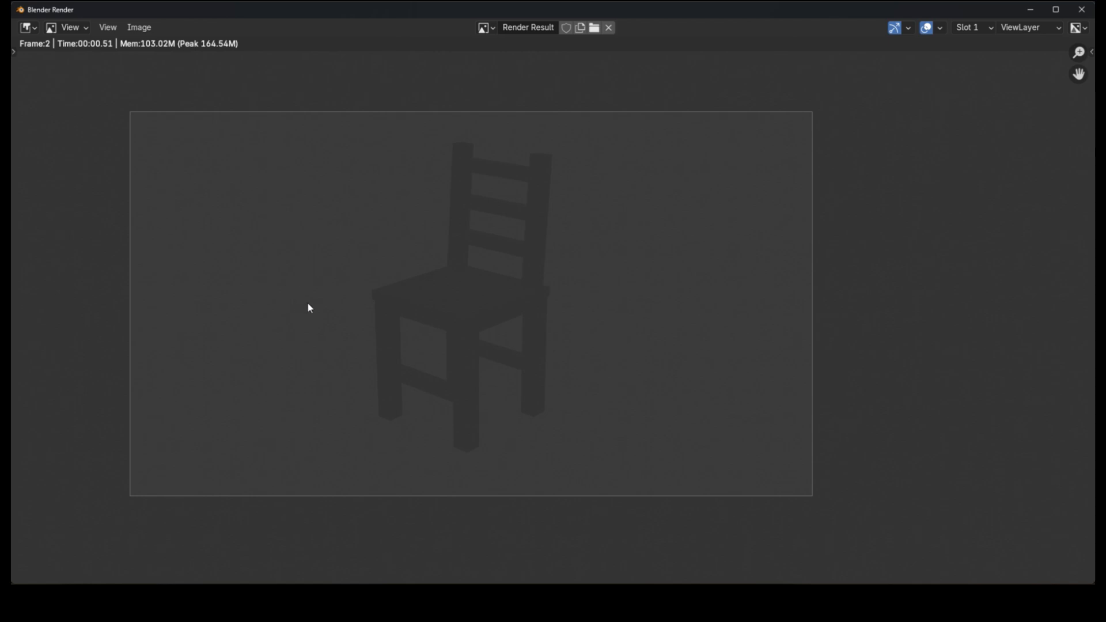
{"action": "left_click", "coordinate": [1081, 10]}
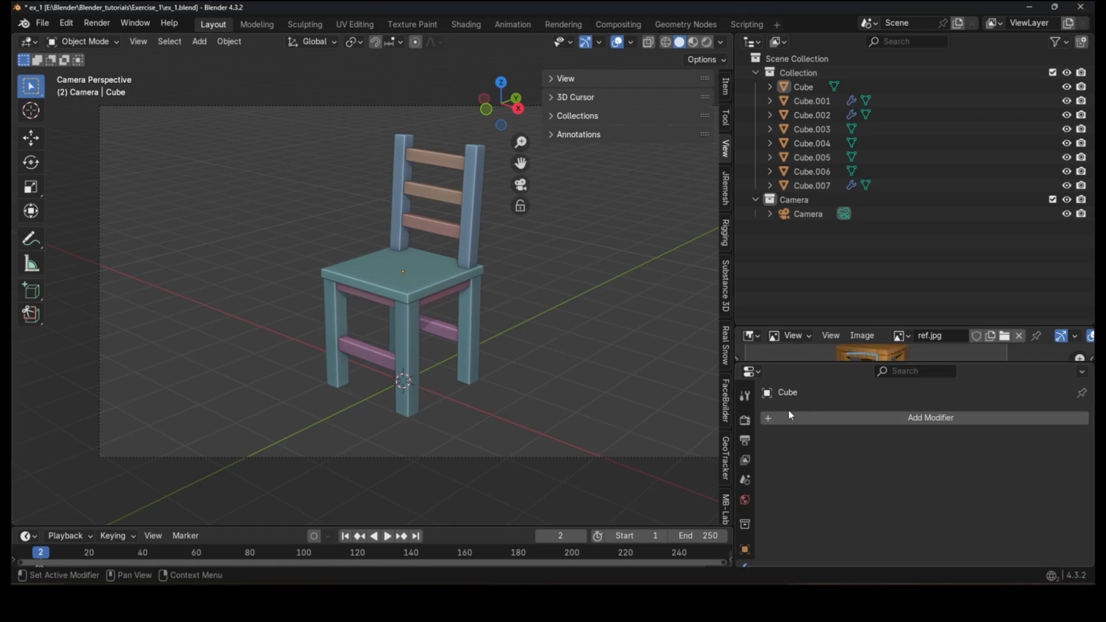
Step: In the World properties, connect an Environment Texture to the background surface color
{"action": "left_click_drag", "start_coordinate": [546, 529], "coordinate": [544, 525]}
{"action": "left_click", "coordinate": [750, 499]}
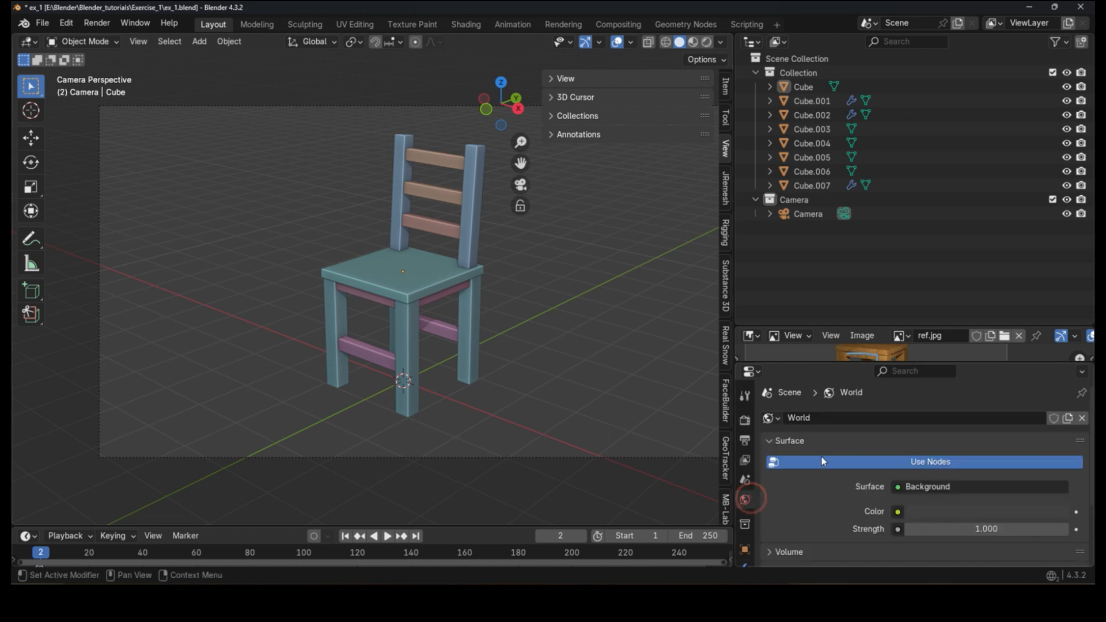
{"action": "scroll", "coordinate": [863, 460], "scroll_direction": "down", "scroll_amount": 3}
{"action": "left_click", "coordinate": [898, 455]}
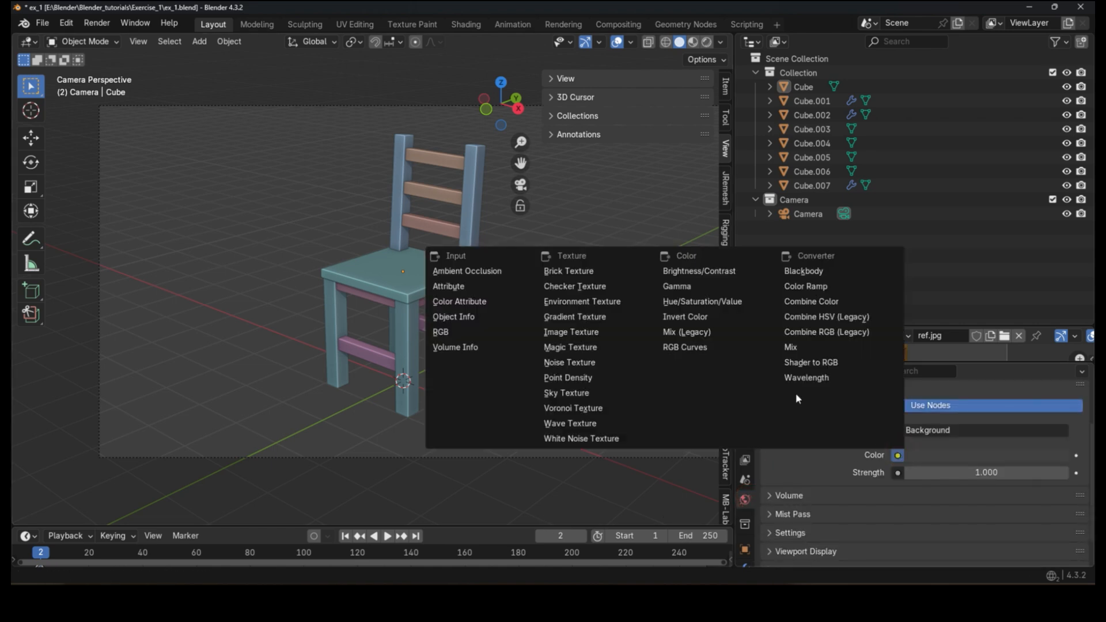
{"action": "left_click", "coordinate": [614, 300]}
{"action": "scroll", "coordinate": [800, 426], "scroll_direction": "down", "scroll_amount": 3}
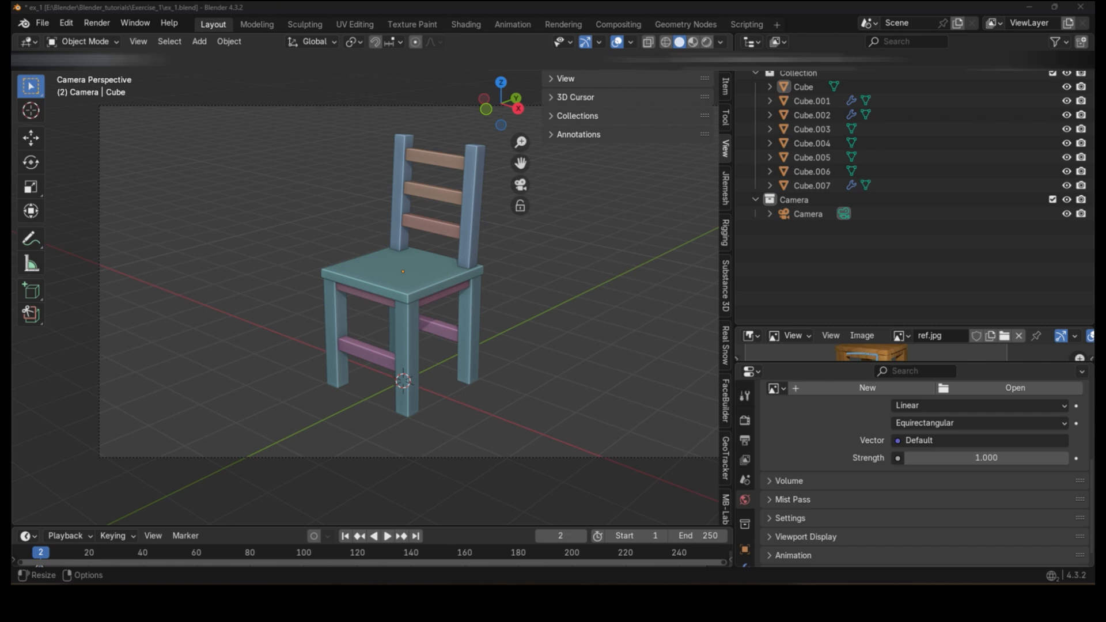
Step: Switch to the web browser and search for hdri haven in a new tab
{"action": "key", "text": "alt+Tab"}
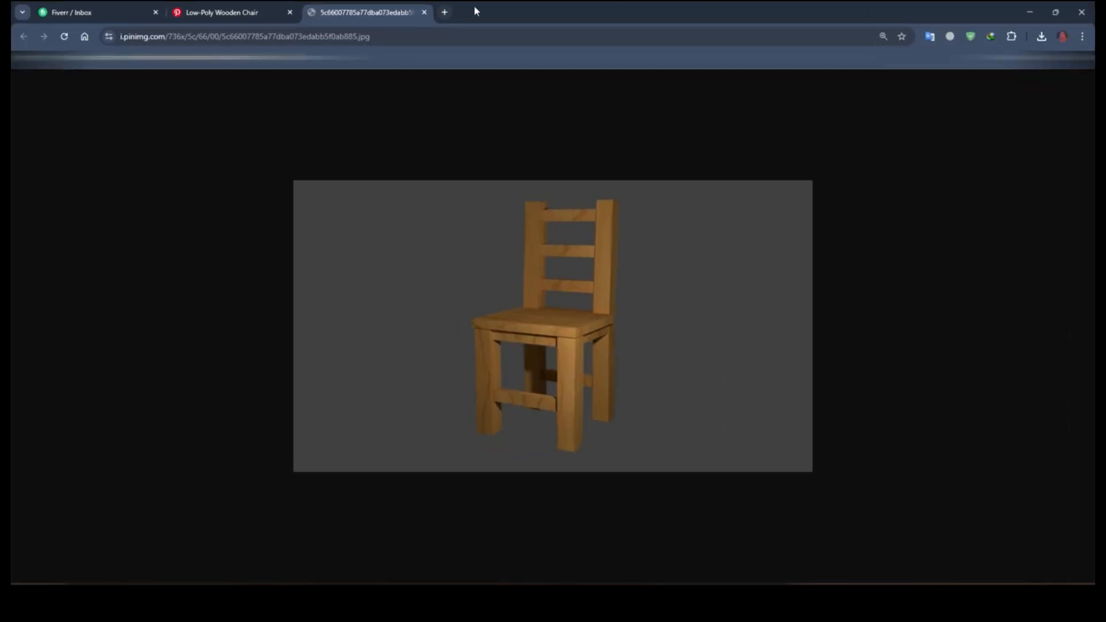
{"action": "left_click", "coordinate": [446, 13]}
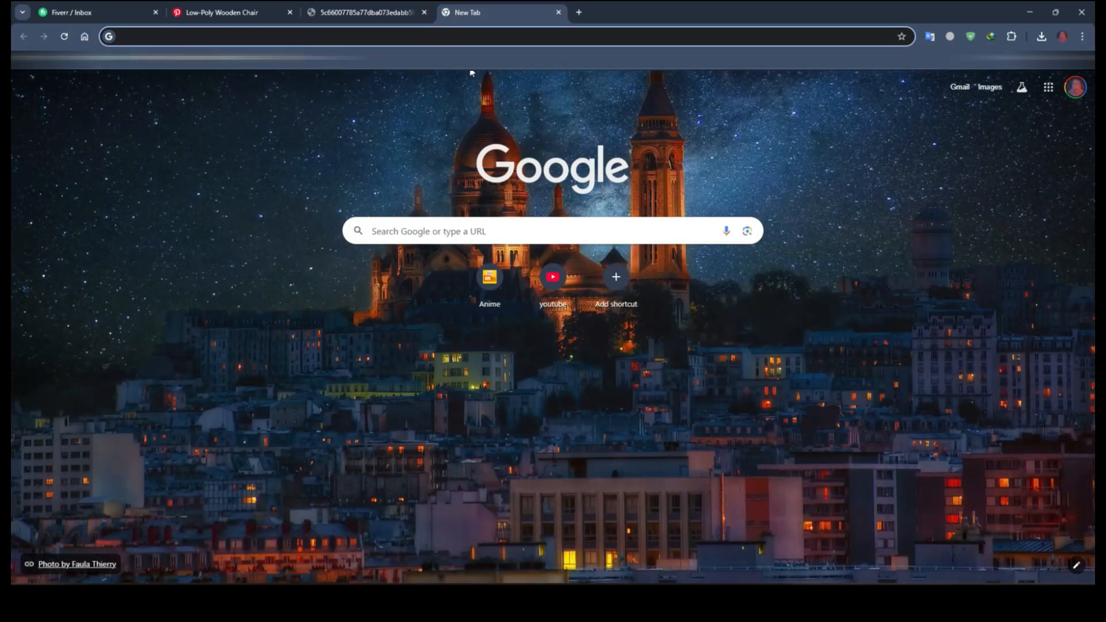
{"action": "type", "text": "hdriha"}
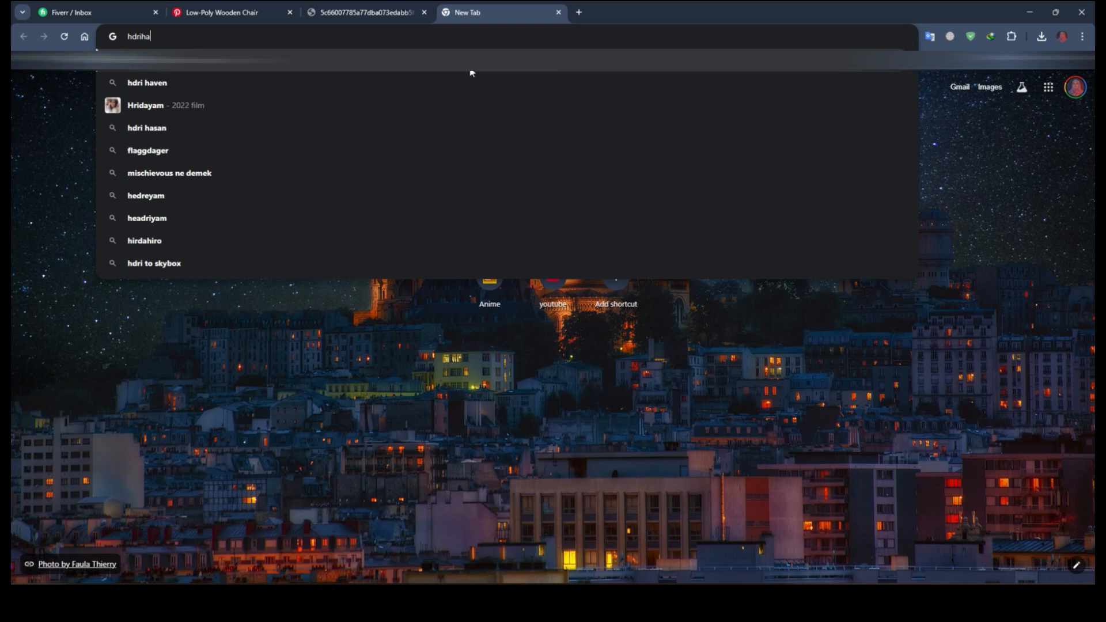
{"action": "left_click", "coordinate": [461, 81]}
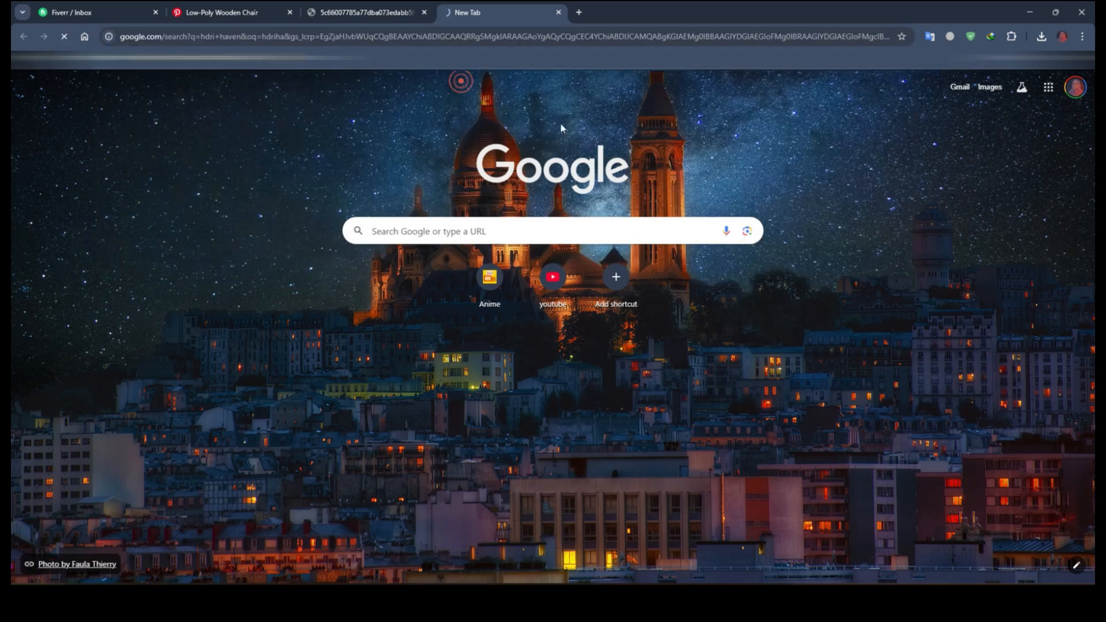
Step: Open the Poly Haven HDRIs page and browse through the available HDRI thumbnails
{"action": "left_click", "coordinate": [156, 186]}
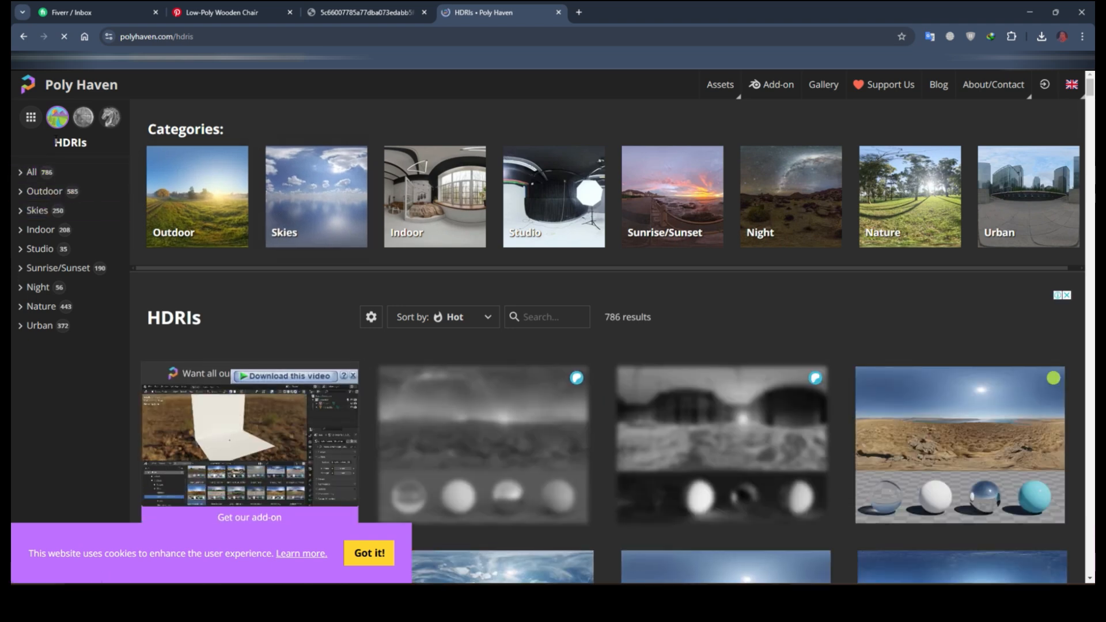
{"action": "left_click_drag", "start_coordinate": [69, 144], "coordinate": [63, 145]}
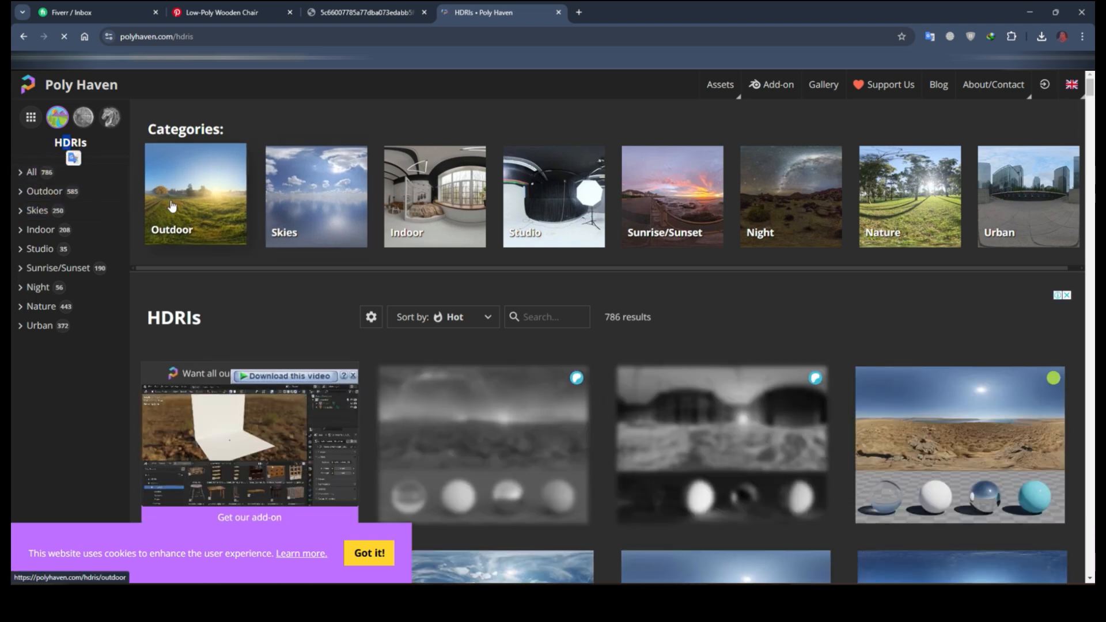
{"action": "scroll", "coordinate": [133, 248], "scroll_direction": "down", "scroll_amount": 3}
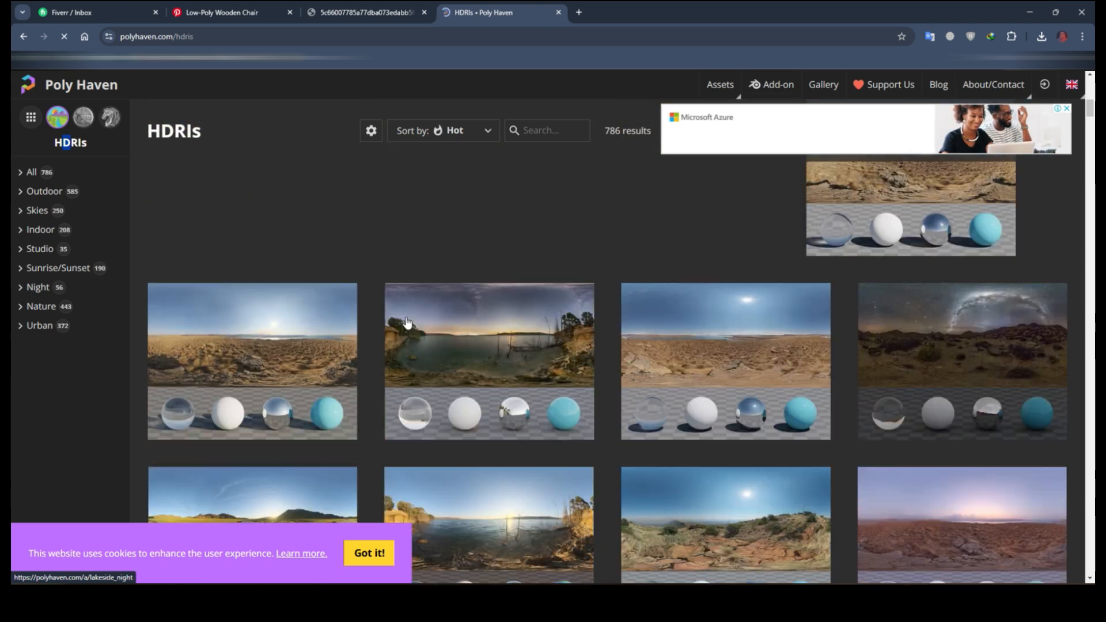
{"action": "scroll", "coordinate": [397, 322], "scroll_direction": "down", "scroll_amount": 3}
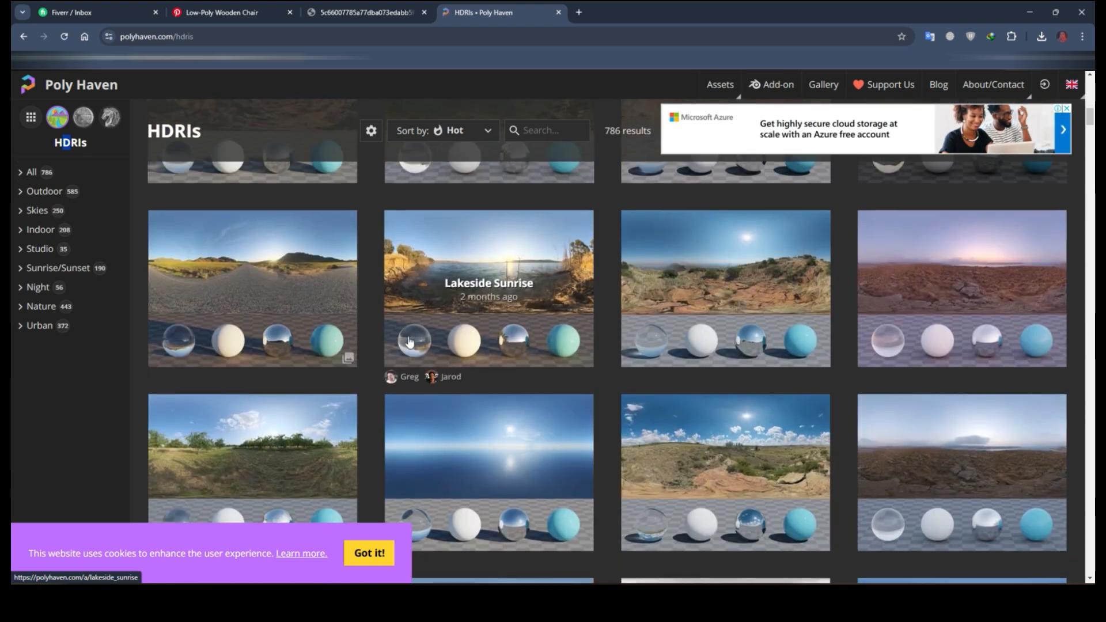
{"action": "scroll", "coordinate": [411, 343], "scroll_direction": "down", "scroll_amount": 1}
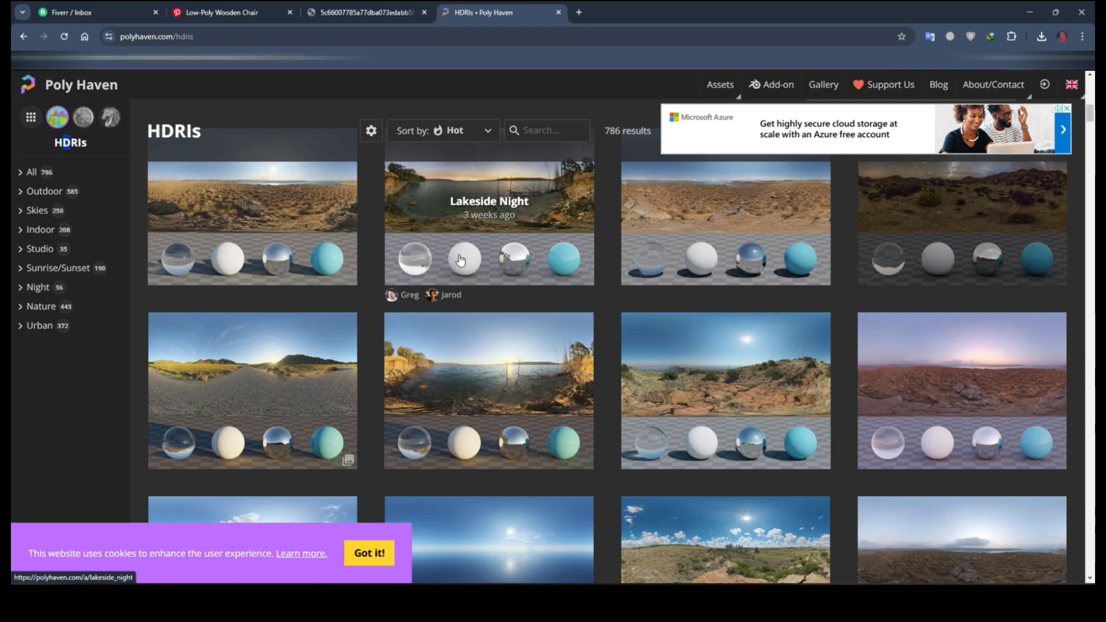
{"action": "scroll", "coordinate": [554, 279], "scroll_direction": "down", "scroll_amount": 2}
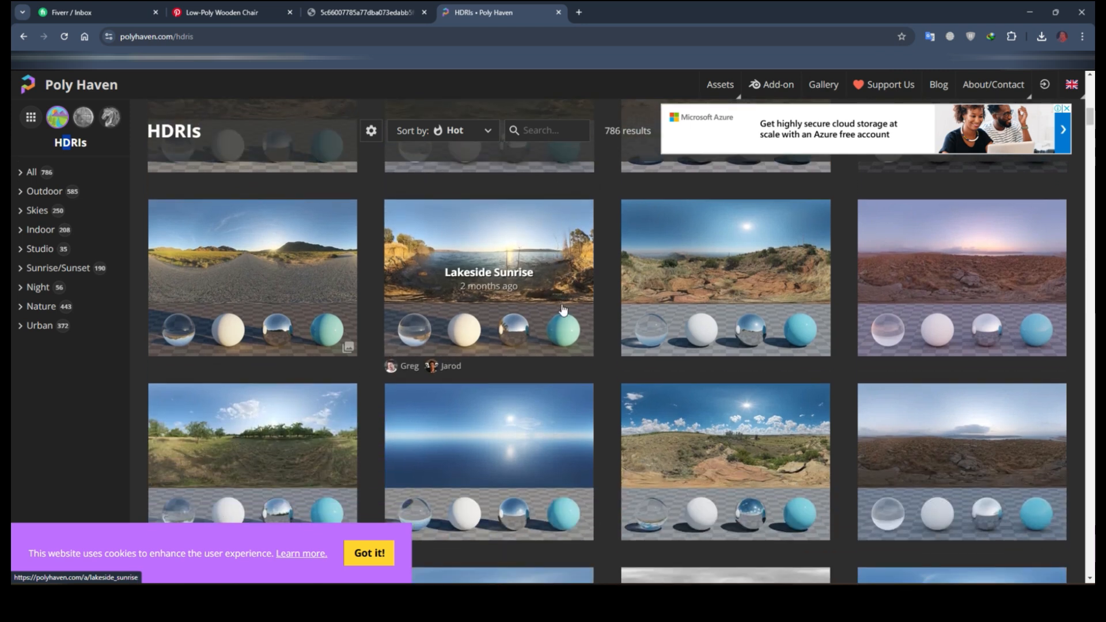
{"action": "scroll", "coordinate": [565, 322], "scroll_direction": "down", "scroll_amount": 5}
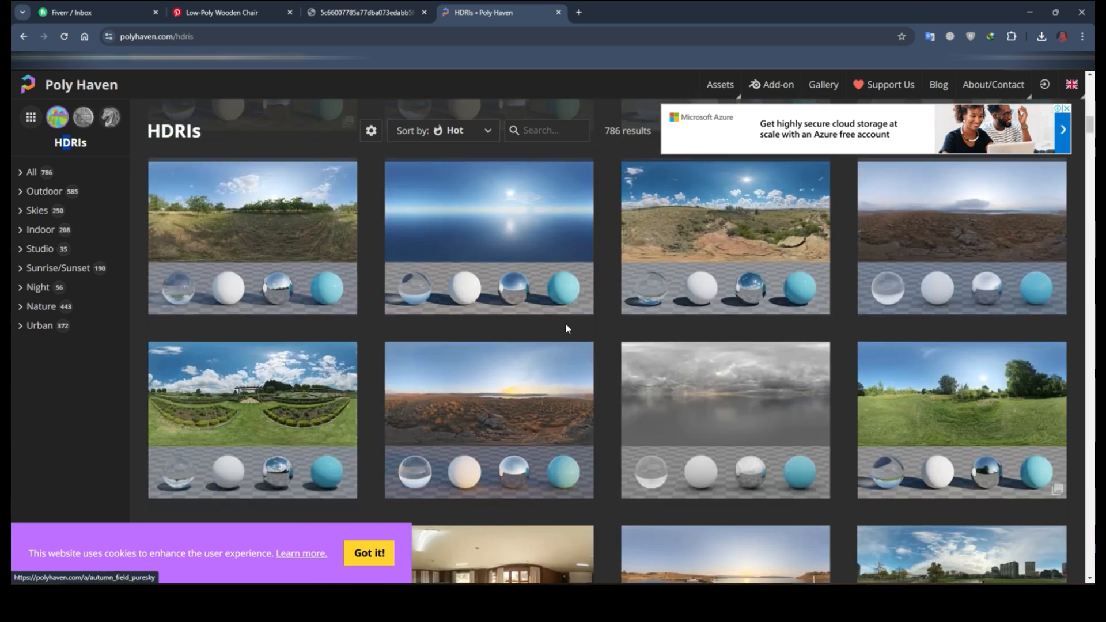
{"action": "scroll", "coordinate": [566, 341], "scroll_direction": "down", "scroll_amount": 5}
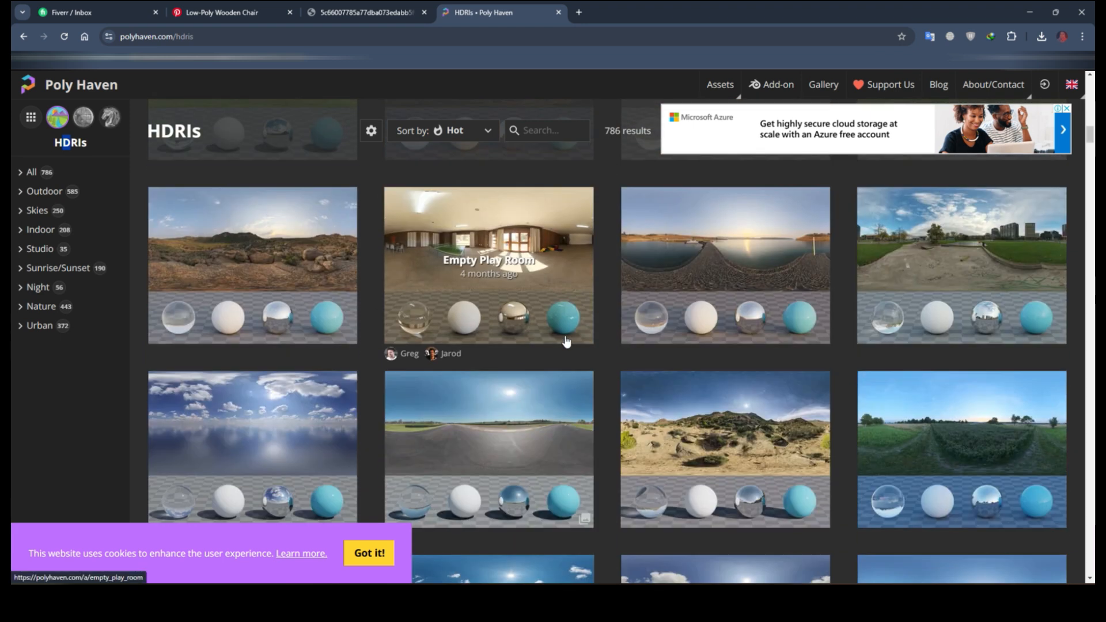
Step: Back in the World properties, open royal_esplanade_4k.exr from the Downloads folder as the environment texture image
{"action": "left_click", "coordinate": [1029, 12]}
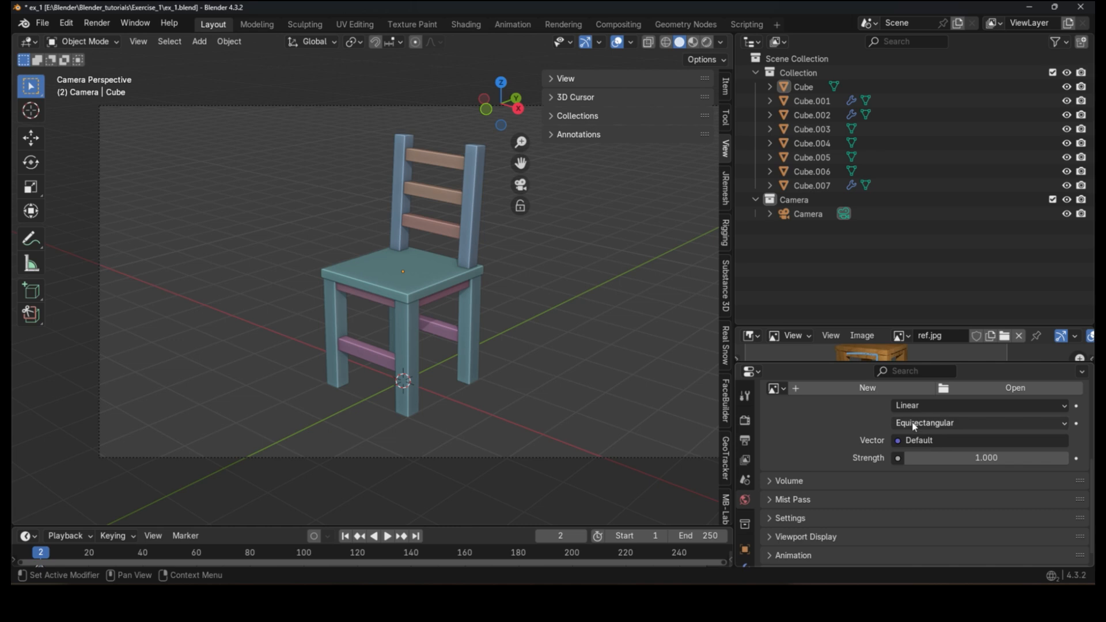
{"action": "scroll", "coordinate": [950, 438], "scroll_direction": "up", "scroll_amount": 2}
{"action": "left_click", "coordinate": [1000, 443]}
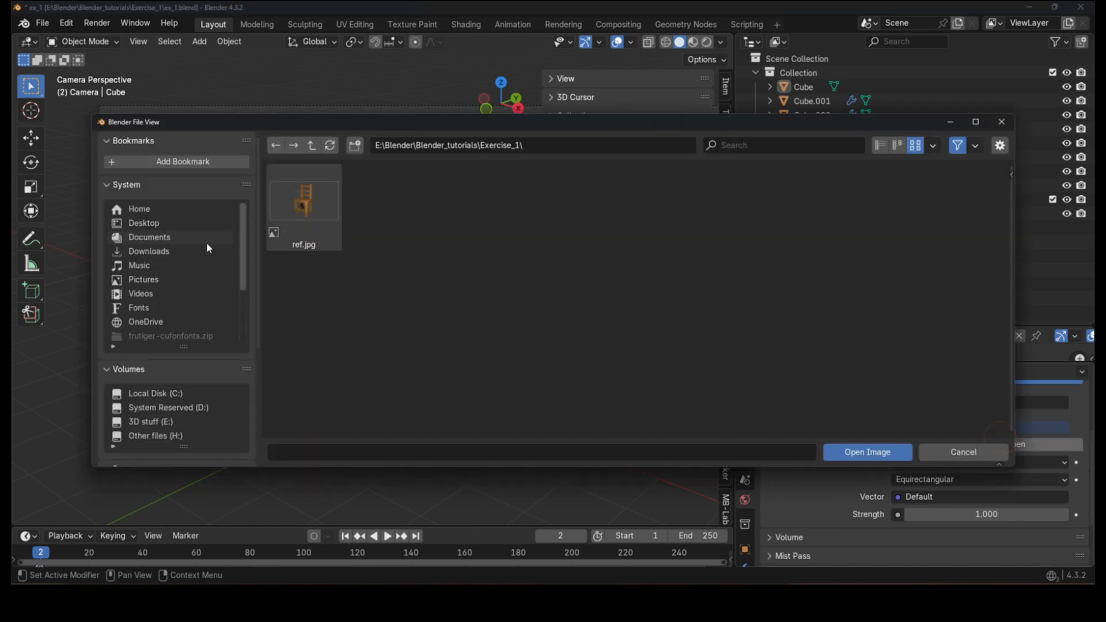
{"action": "left_click", "coordinate": [149, 251]}
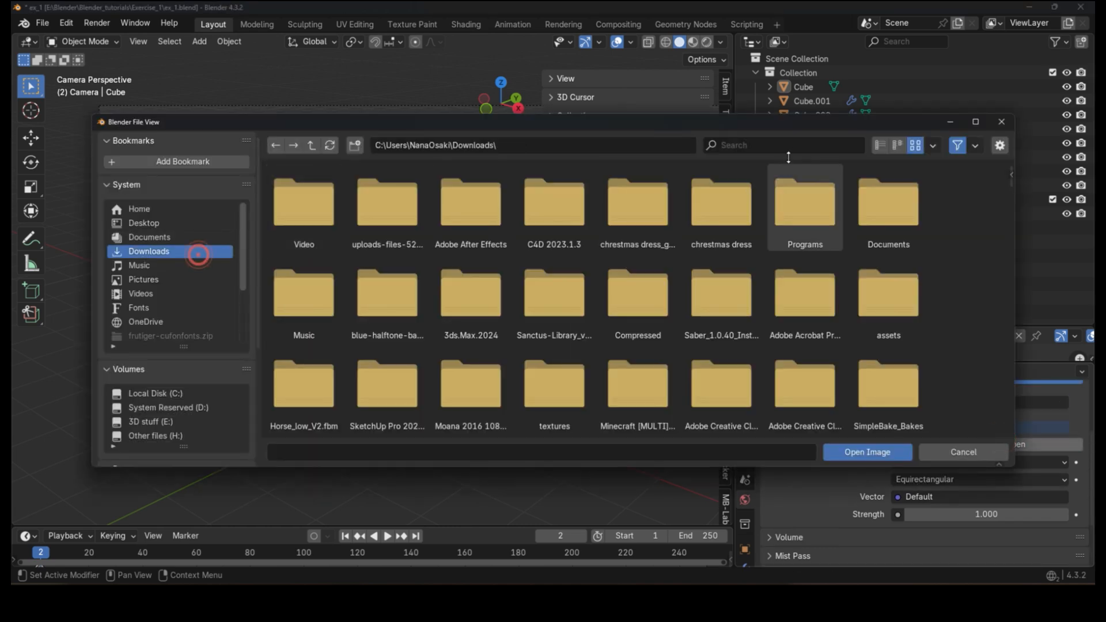
{"action": "left_click", "coordinate": [785, 145]}
{"action": "type", "text": "exr"}
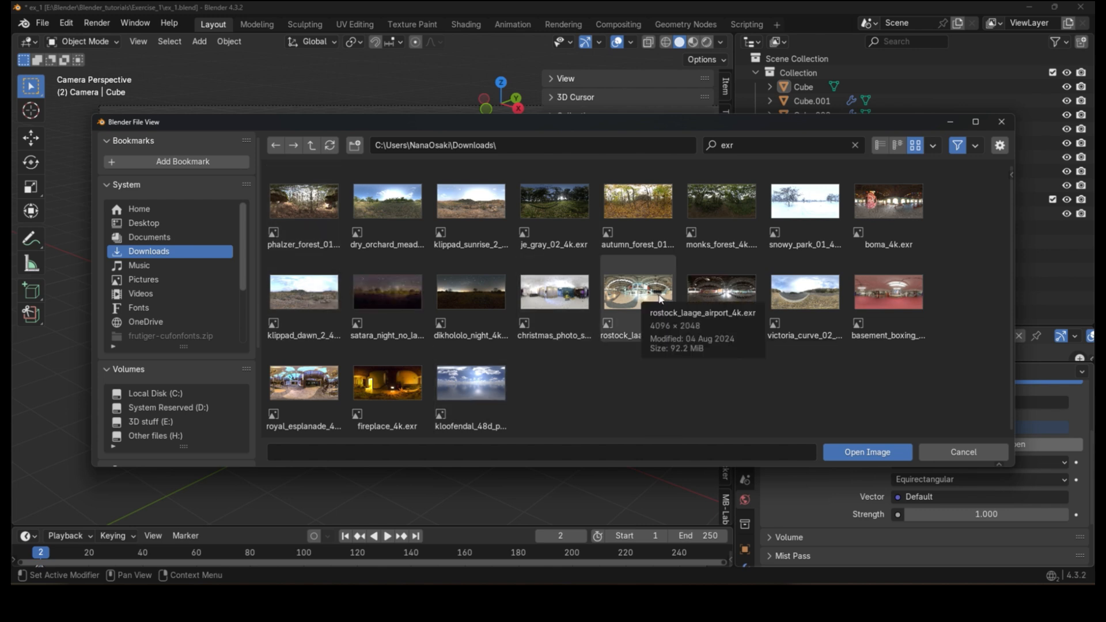
{"action": "left_click", "coordinate": [303, 383]}
{"action": "double_click", "coordinate": [303, 383]}
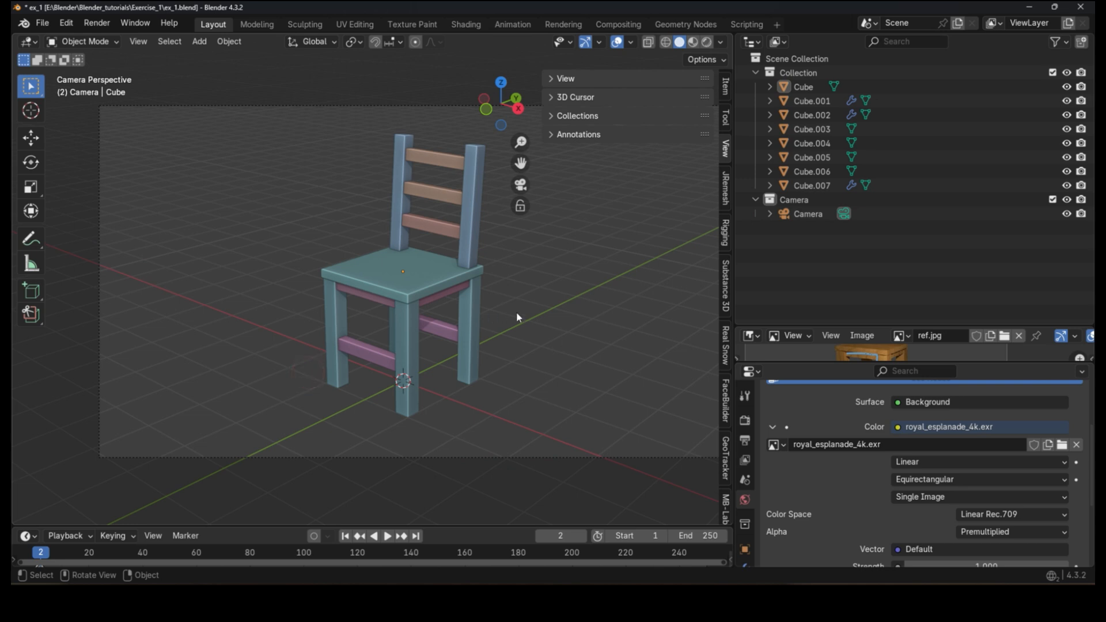
Step: Render an image with the HDRI background and close the render window
{"action": "left_click", "coordinate": [96, 23]}
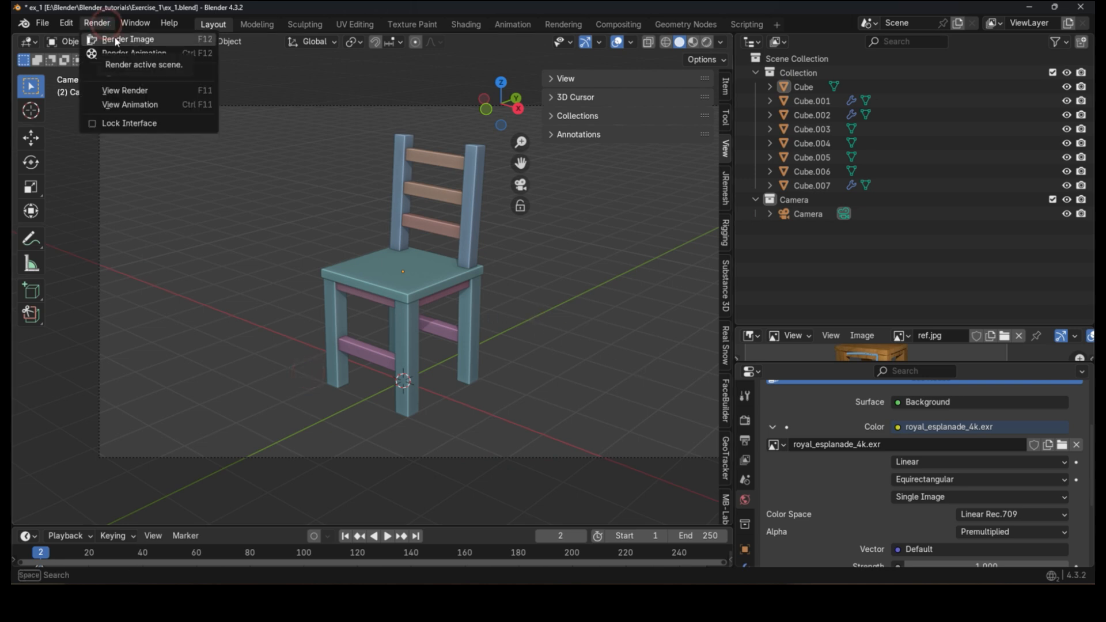
{"action": "left_click", "coordinate": [114, 37]}
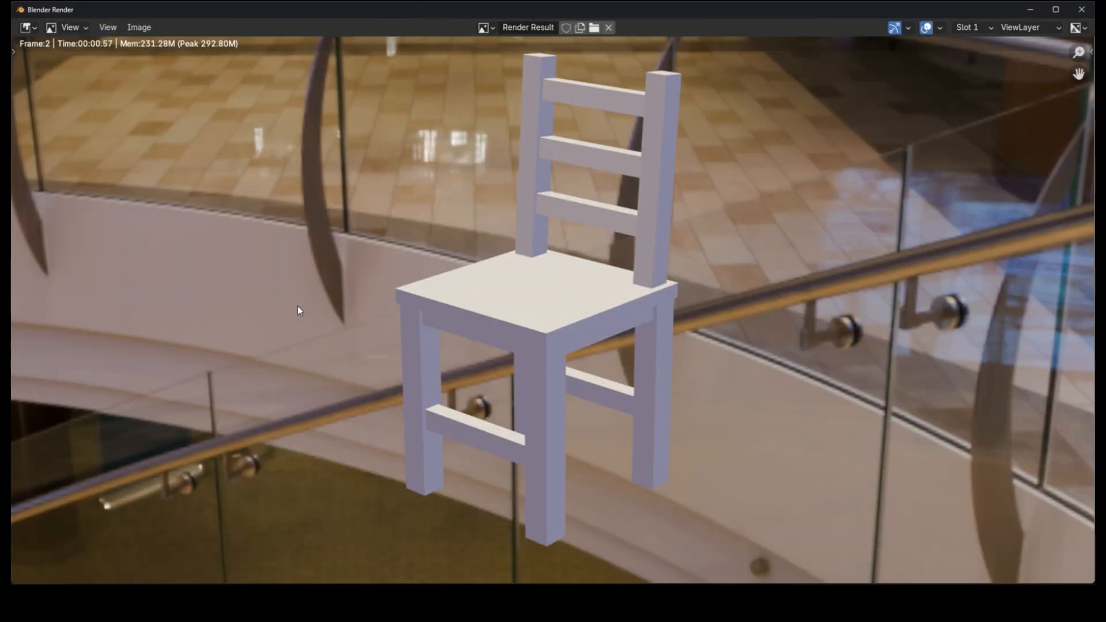
{"action": "scroll", "coordinate": [299, 310], "scroll_direction": "down", "scroll_amount": 1}
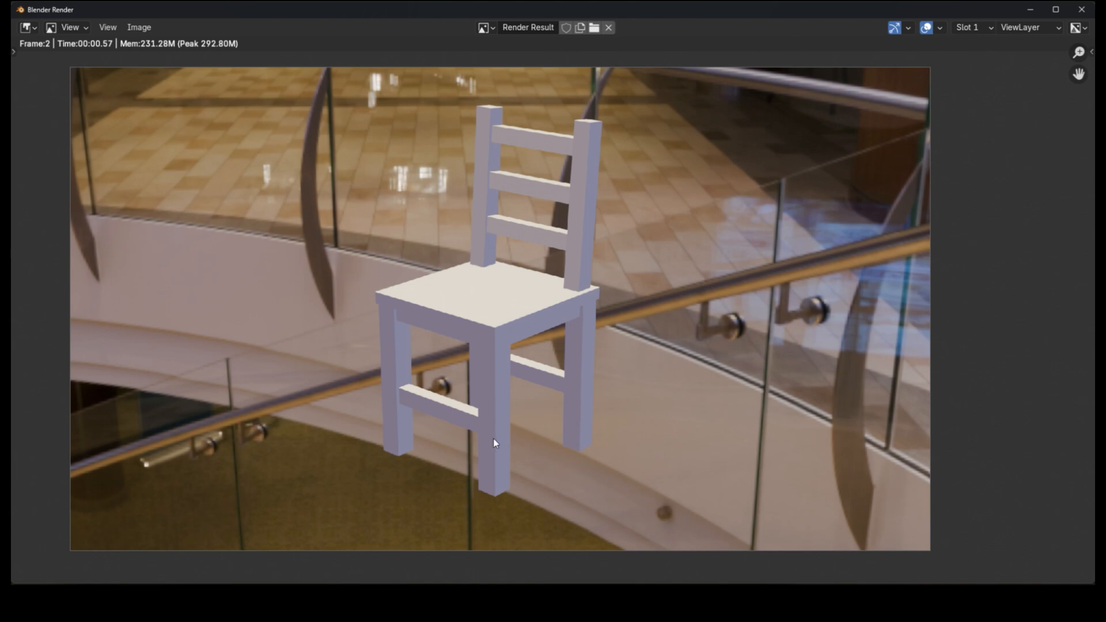
{"action": "key", "text": "Escape"}
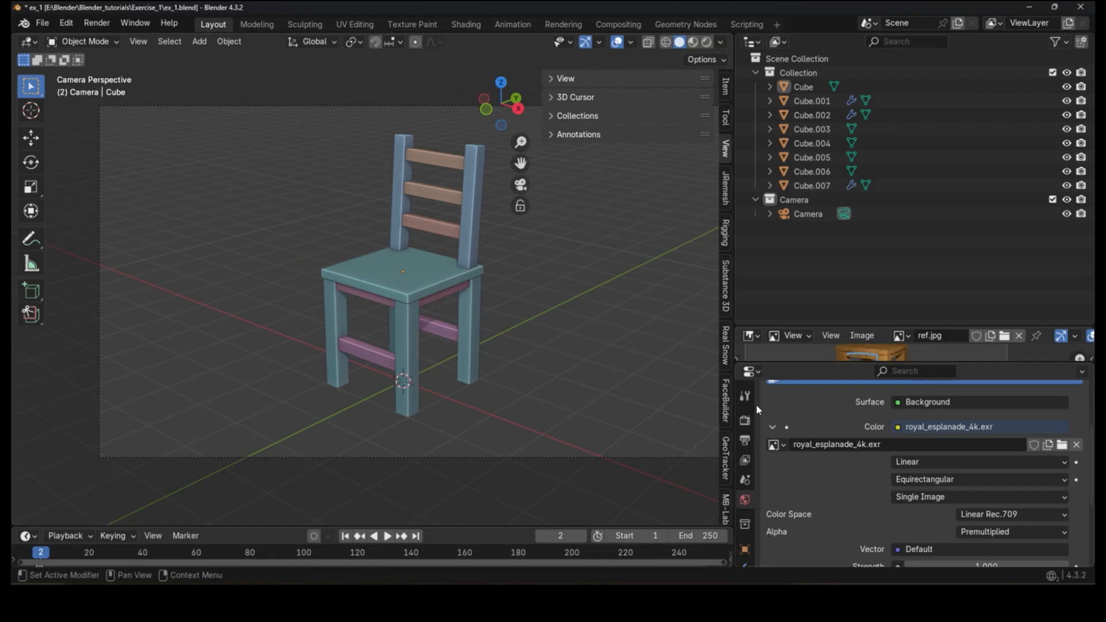
Step: In the Render properties, enable Transparent under Film
{"action": "left_click", "coordinate": [745, 420]}
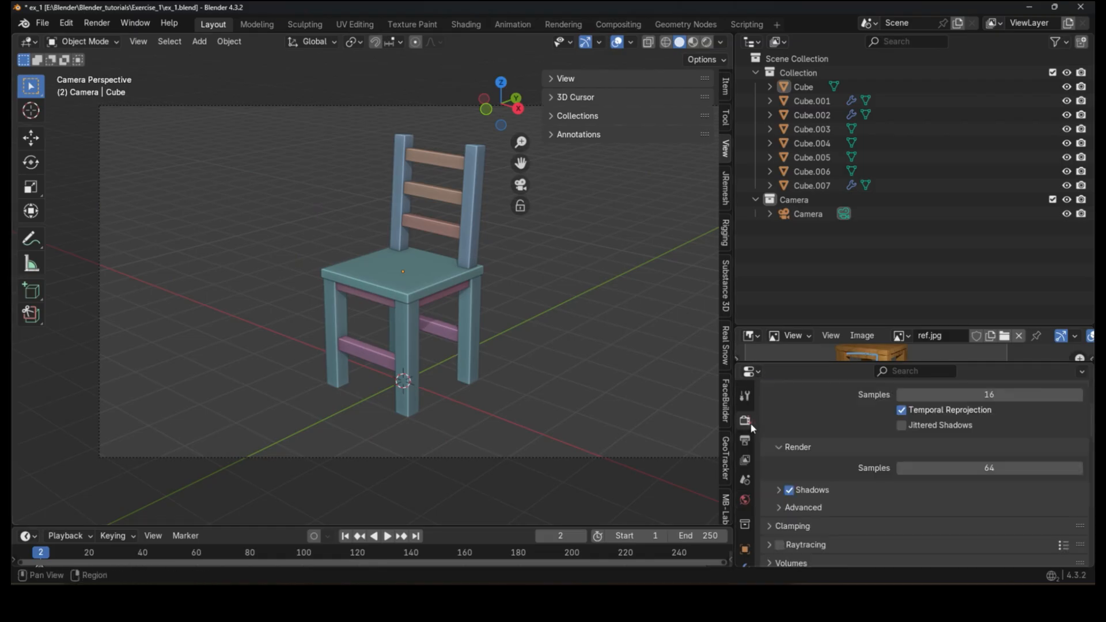
{"action": "scroll", "coordinate": [817, 453], "scroll_direction": "down", "scroll_amount": 8}
{"action": "left_click", "coordinate": [817, 453]}
{"action": "scroll", "coordinate": [817, 454], "scroll_direction": "down", "scroll_amount": 3}
{"action": "left_click", "coordinate": [897, 411]}
{"action": "scroll", "coordinate": [876, 420], "scroll_direction": "up", "scroll_amount": 2}
{"action": "scroll", "coordinate": [879, 425], "scroll_direction": "up", "scroll_amount": 2}
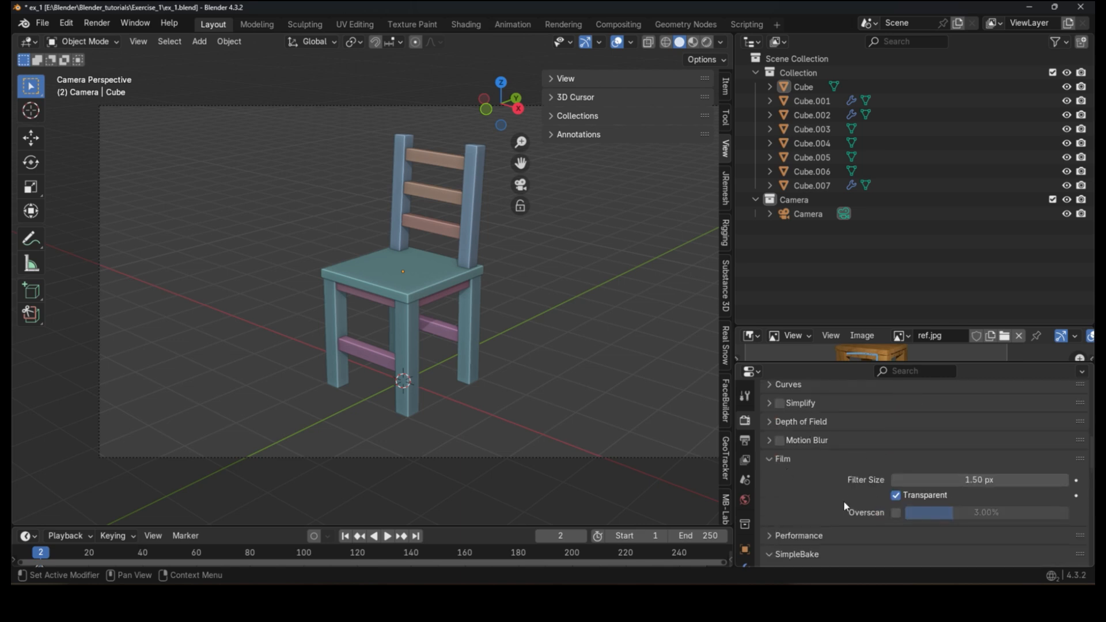
Step: Render a test image with the transparent background and close the render window
{"action": "left_click", "coordinate": [116, 39]}
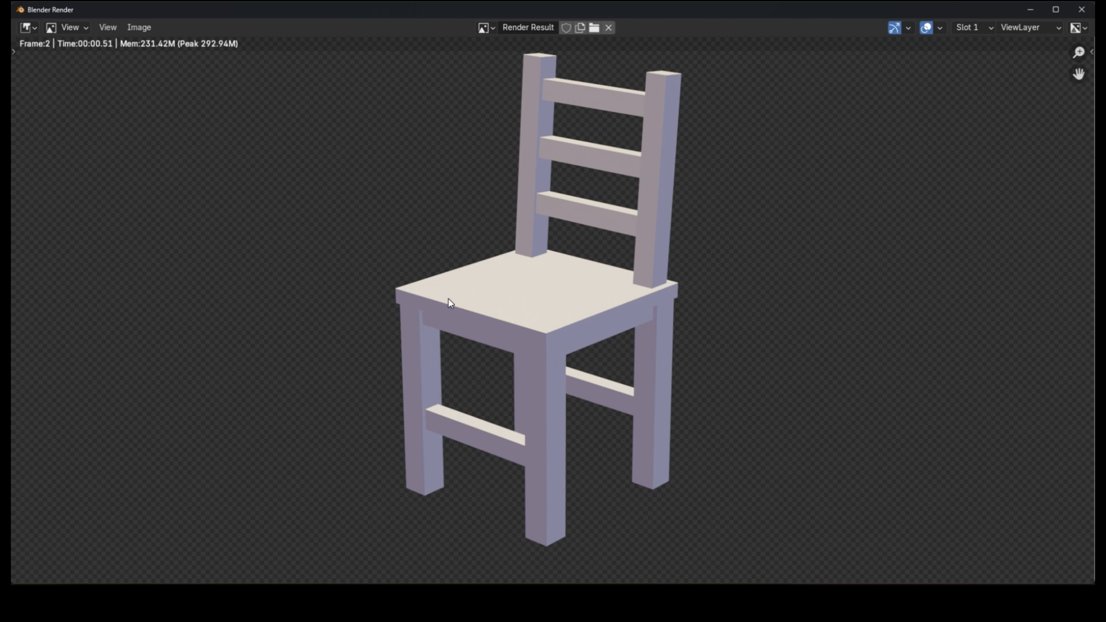
{"action": "scroll", "coordinate": [662, 367], "scroll_direction": "down", "scroll_amount": 1}
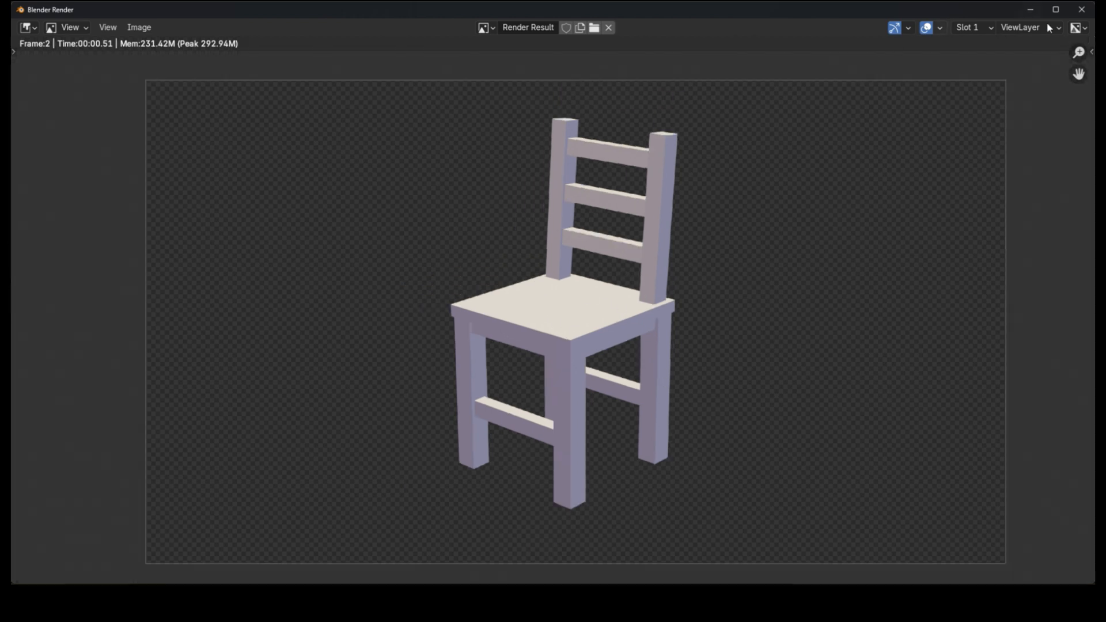
{"action": "left_click", "coordinate": [1081, 10]}
{"action": "scroll", "coordinate": [790, 437], "scroll_direction": "up", "scroll_amount": 10}
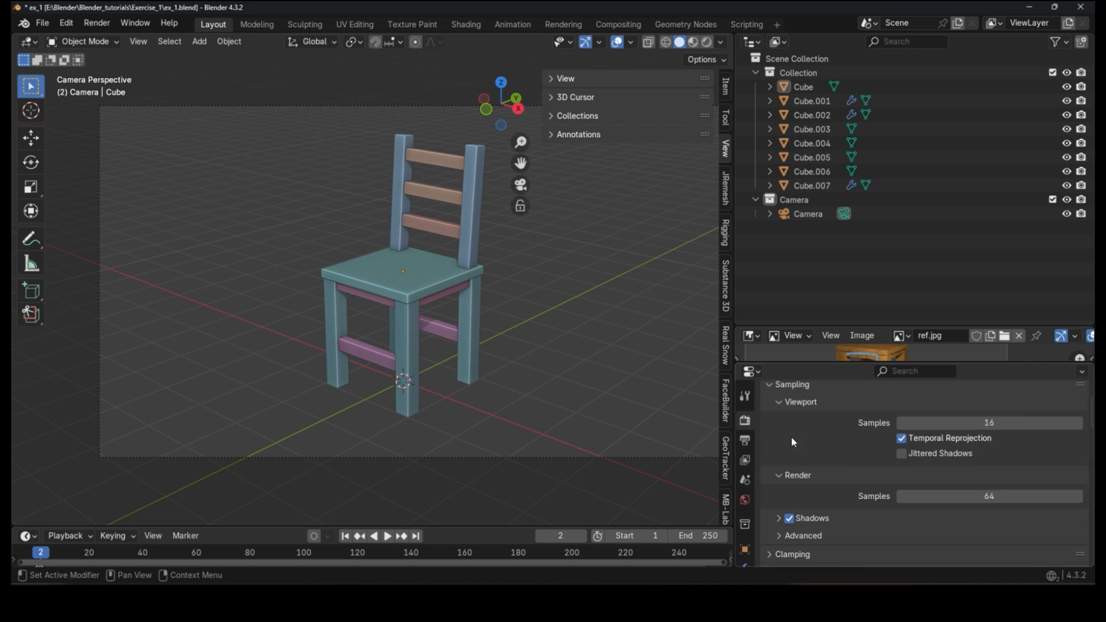
Step: Switch the render engine to Cycles and set the render Max Samples to 100
{"action": "scroll", "coordinate": [792, 429], "scroll_direction": "up", "scroll_amount": 2}
{"action": "left_click_drag", "start_coordinate": [798, 326], "coordinate": [798, 209]}
{"action": "left_click", "coordinate": [924, 418]}
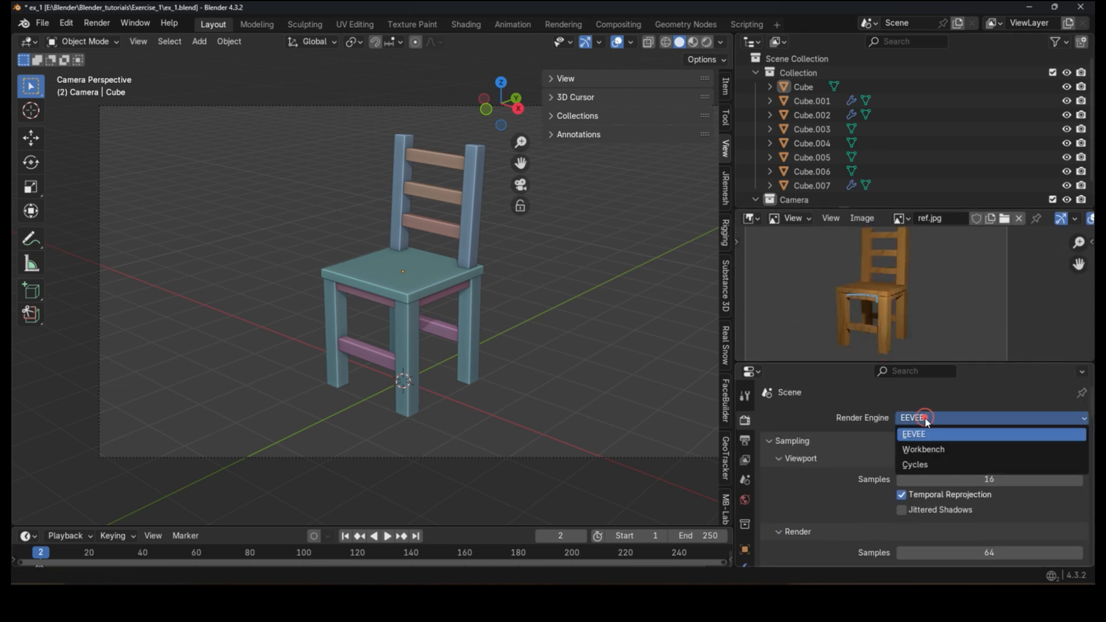
{"action": "left_click", "coordinate": [948, 465]}
{"action": "left_click_drag", "start_coordinate": [810, 363], "coordinate": [806, 249]}
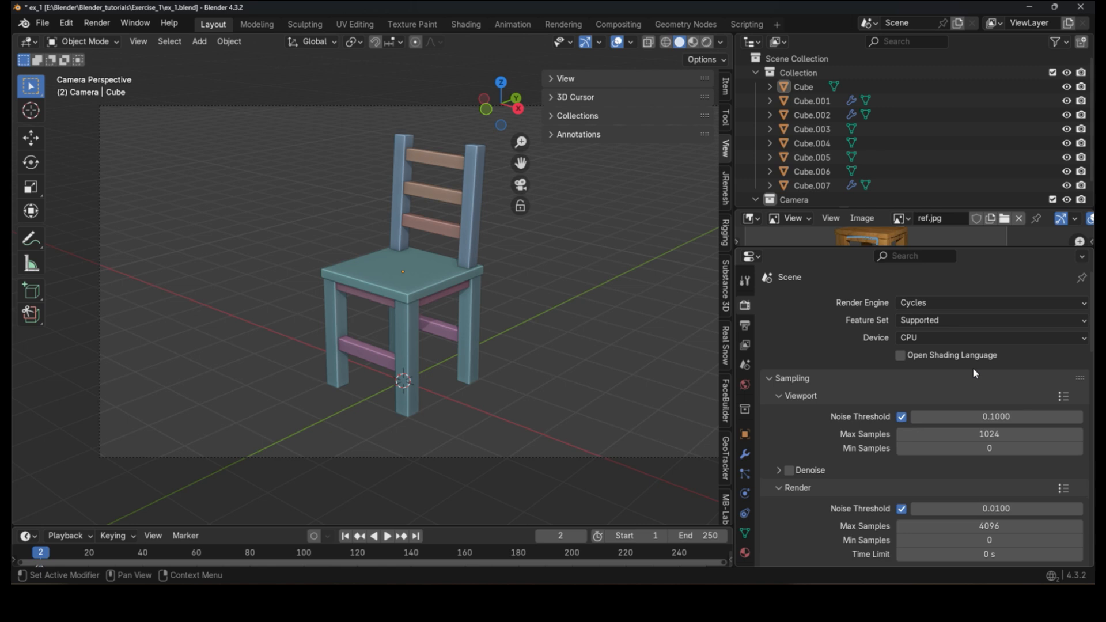
{"action": "left_click", "coordinate": [1033, 526]}
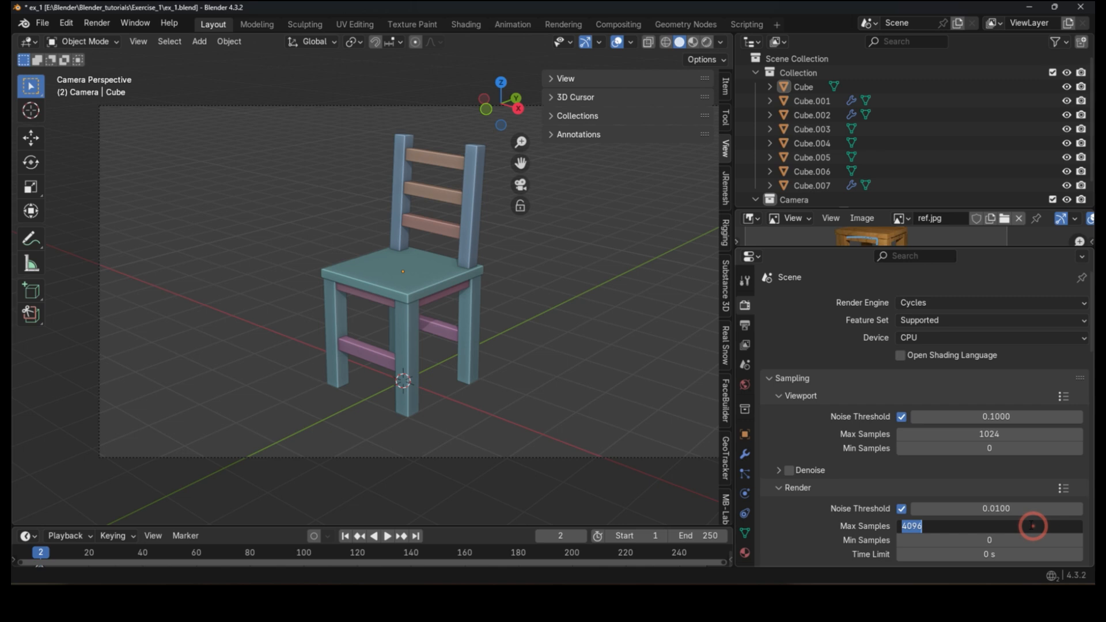
{"action": "type", "text": "100"}
{"action": "key", "text": "Return"}
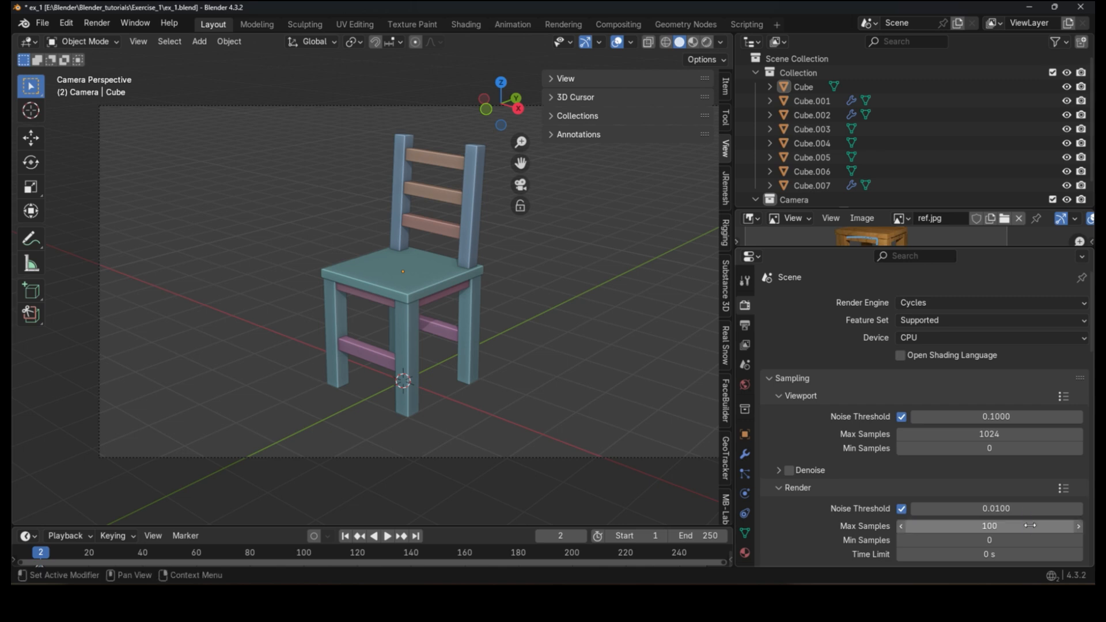
Step: Render the image with Cycles and zoom in to inspect the seat and legs
{"action": "left_click", "coordinate": [97, 23]}
{"action": "left_click", "coordinate": [127, 37]}
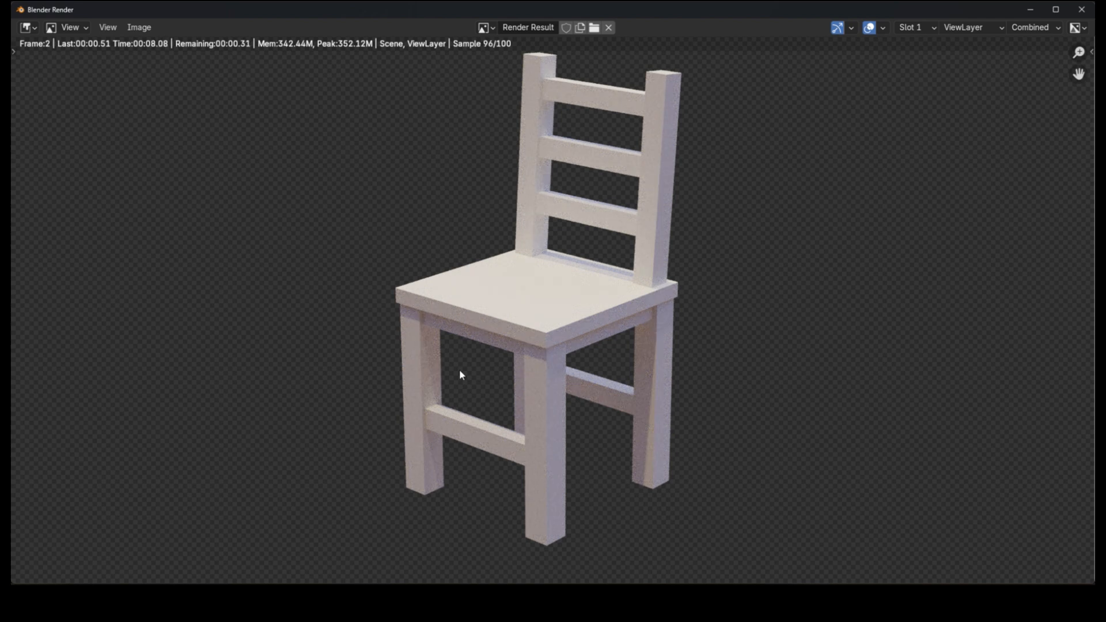
{"action": "middle_click_drag", "start_coordinate": [458, 370], "coordinate": [439, 405]}
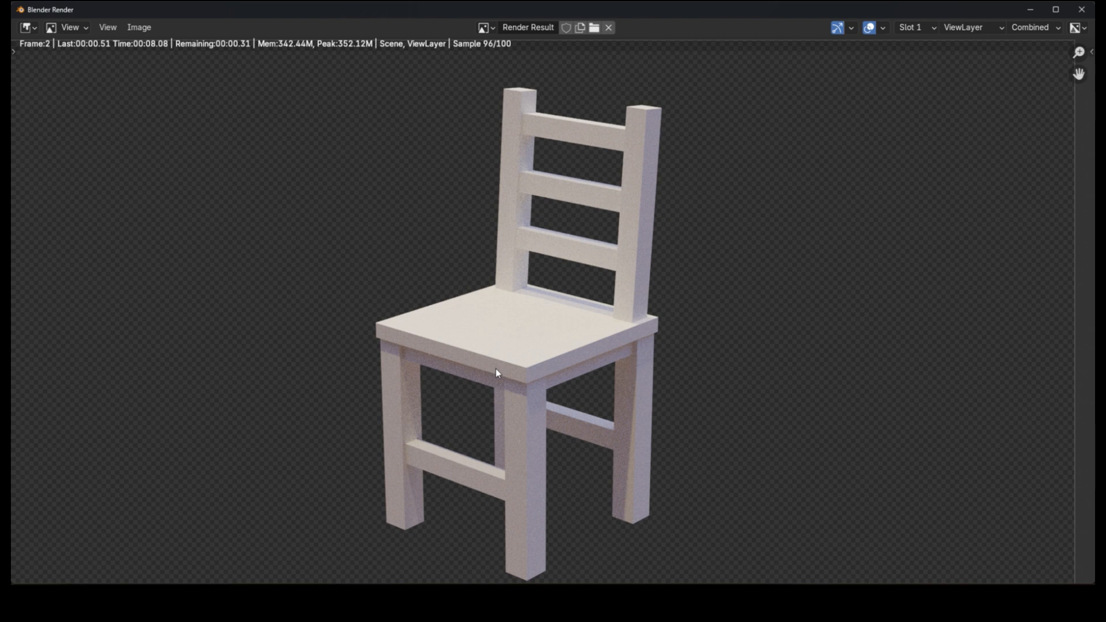
{"action": "scroll", "coordinate": [495, 368], "scroll_direction": "up", "scroll_amount": 3}
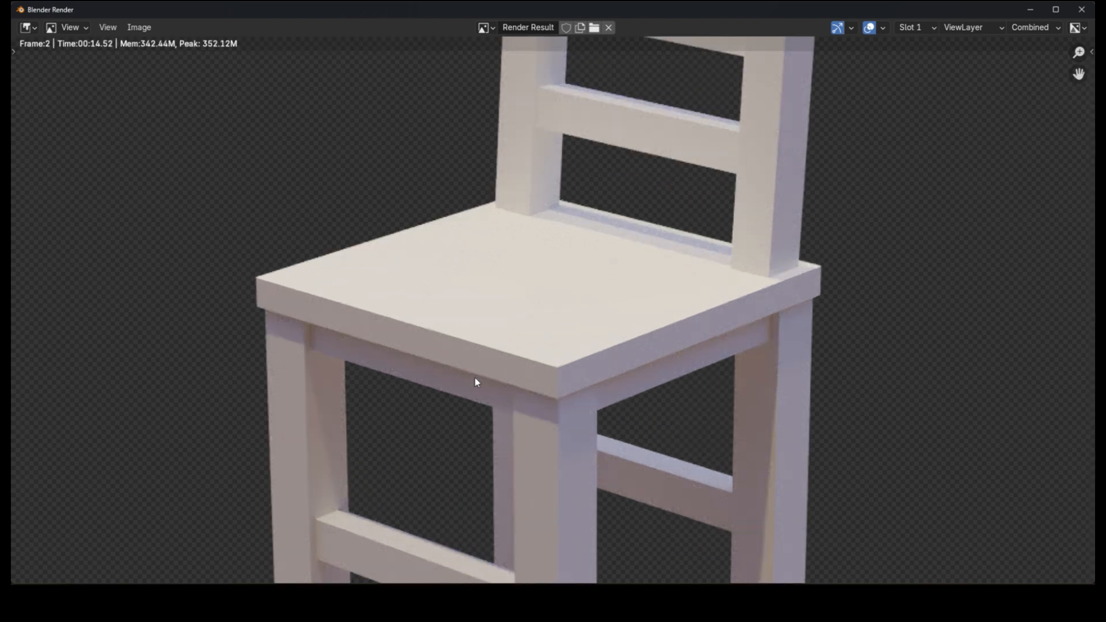
{"action": "scroll", "coordinate": [487, 351], "scroll_direction": "down", "scroll_amount": 3}
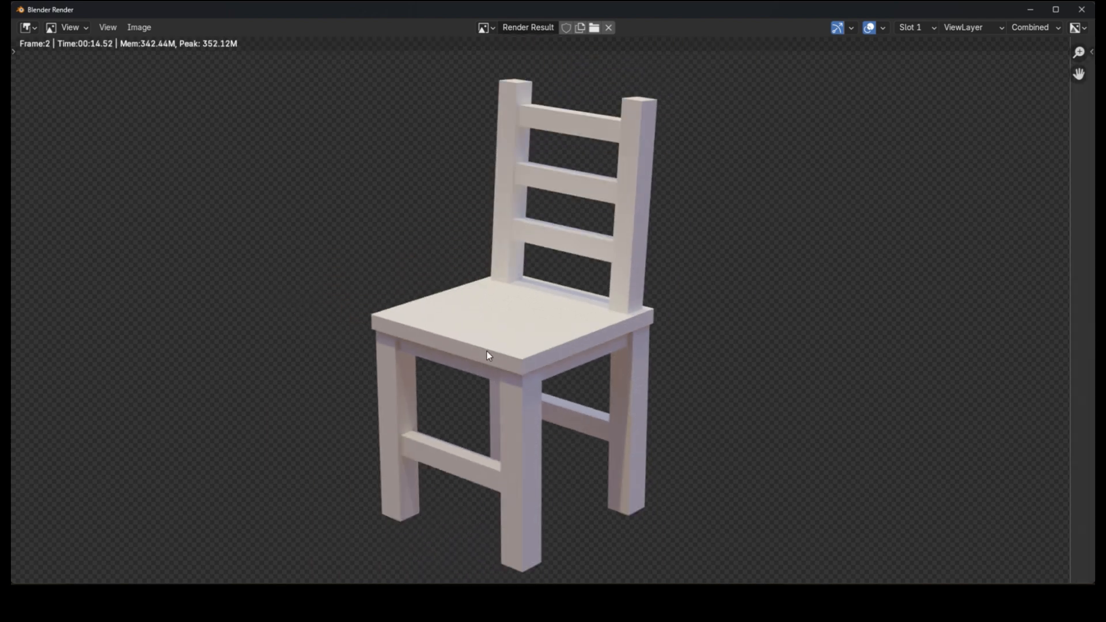
{"action": "scroll", "coordinate": [486, 352], "scroll_direction": "up", "scroll_amount": 5}
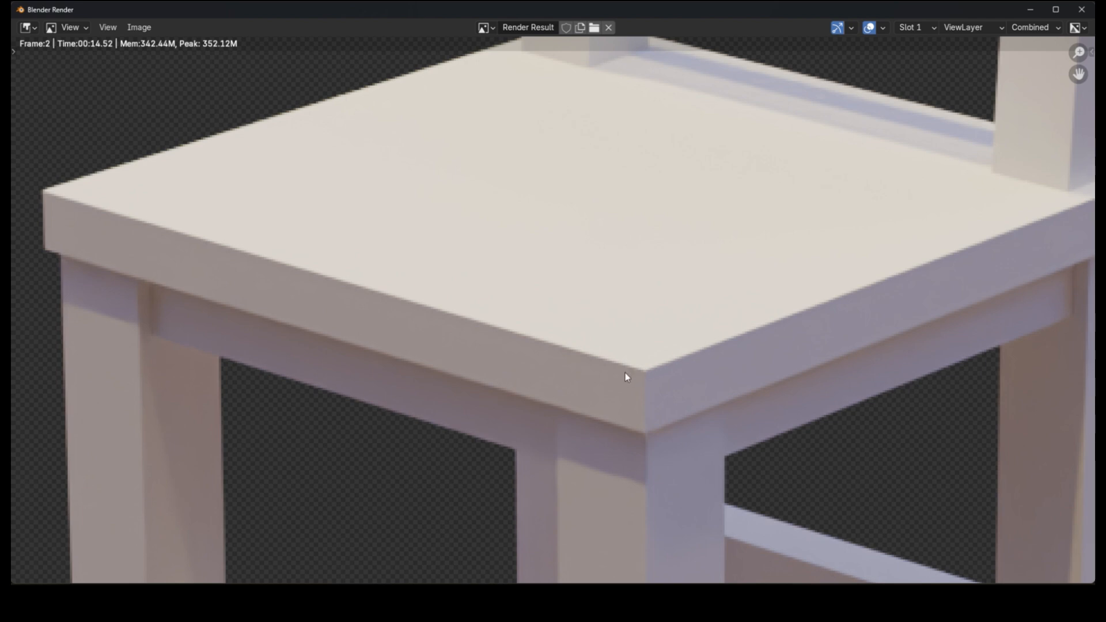
{"action": "scroll", "coordinate": [627, 378], "scroll_direction": "down", "scroll_amount": 5}
{"action": "scroll", "coordinate": [864, 286], "scroll_direction": "up", "scroll_amount": 4}
Step: Draw annotation strokes over the rear leg, seat edge and side stretcher in the render
{"action": "left_click_drag", "start_coordinate": [661, 370], "coordinate": [818, 317]}
{"action": "middle_click_drag", "start_coordinate": [743, 461], "coordinate": [714, 248]}
{"action": "left_click_drag", "start_coordinate": [758, 203], "coordinate": [729, 427]}
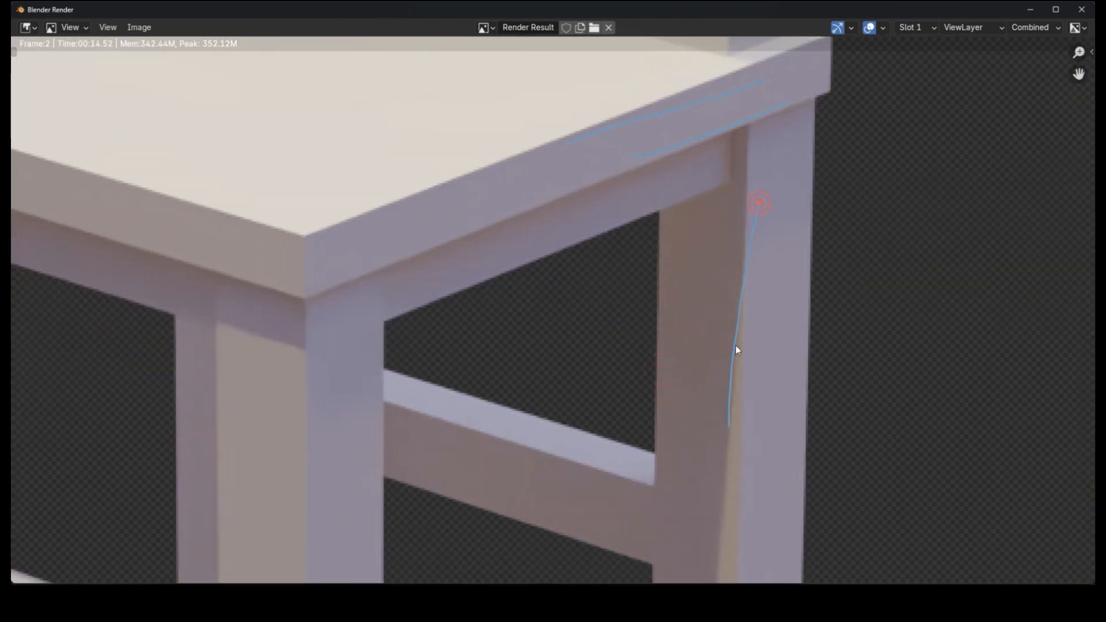
{"action": "scroll", "coordinate": [736, 350], "scroll_direction": "down", "scroll_amount": 6}
{"action": "scroll", "coordinate": [696, 377], "scroll_direction": "up", "scroll_amount": 5}
{"action": "left_click_drag", "start_coordinate": [727, 373], "coordinate": [653, 363]}
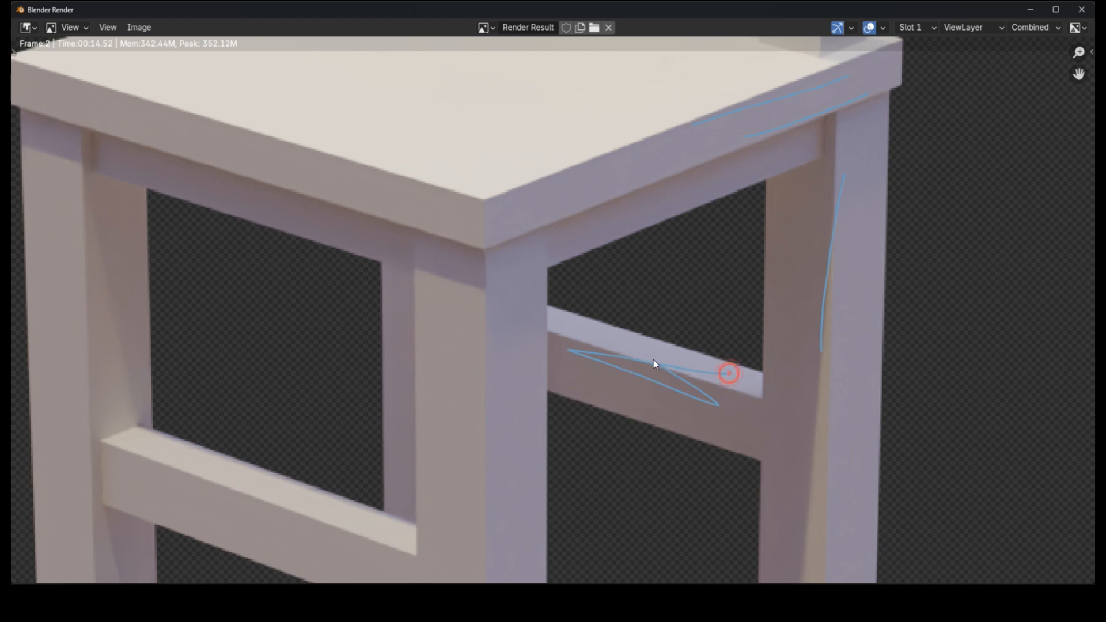
{"action": "scroll", "coordinate": [605, 322], "scroll_direction": "down", "scroll_amount": 5}
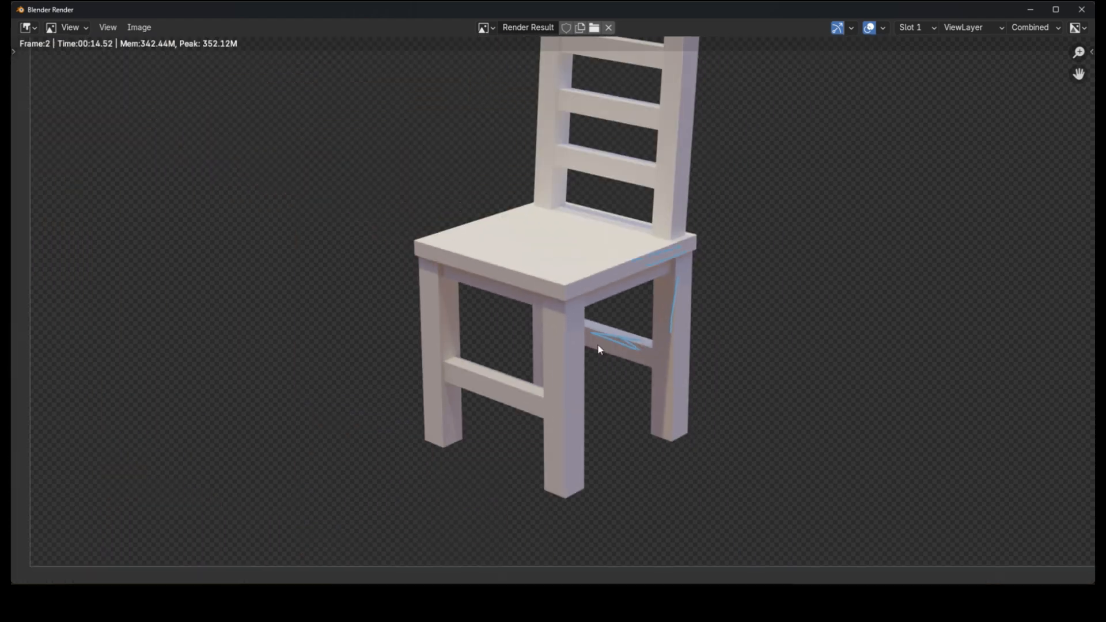
{"action": "scroll", "coordinate": [597, 348], "scroll_direction": "up", "scroll_amount": 6}
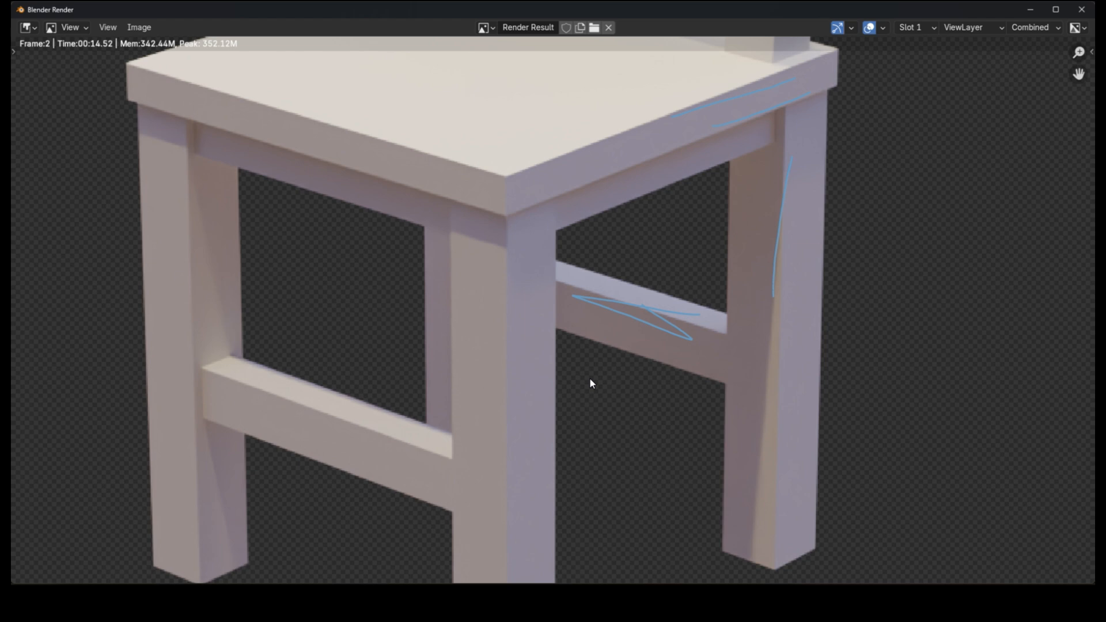
Step: Zoom out to view the whole chair in the render and close the render window
{"action": "scroll", "coordinate": [589, 378], "scroll_direction": "down", "scroll_amount": 5}
{"action": "left_click_drag", "start_coordinate": [589, 377], "coordinate": [629, 373]}
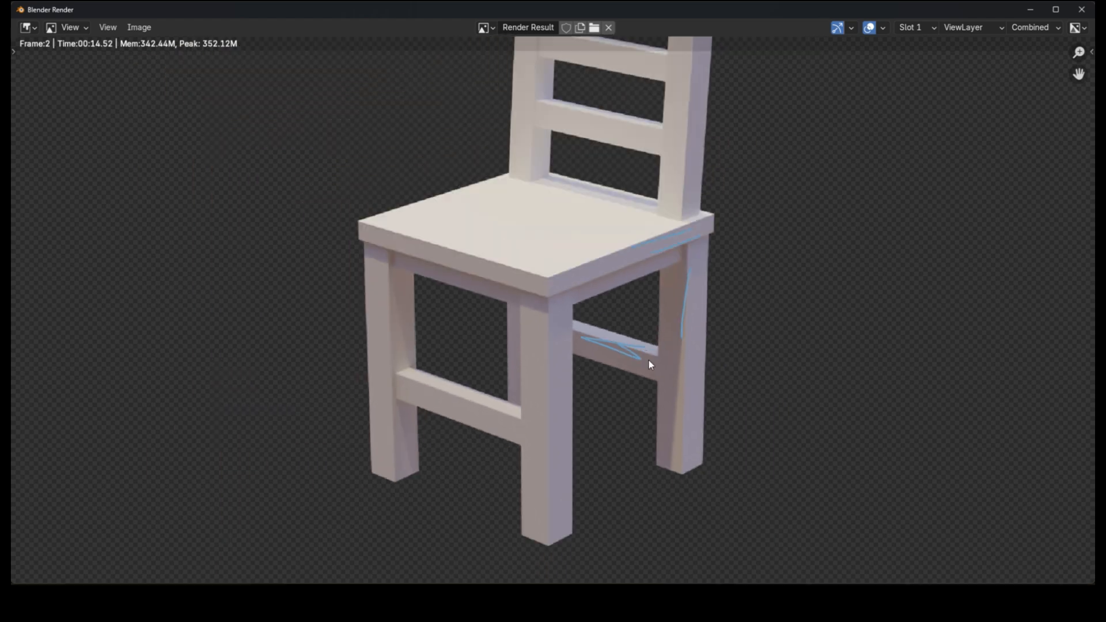
{"action": "scroll", "coordinate": [558, 458], "scroll_direction": "up", "scroll_amount": 3}
{"action": "scroll", "coordinate": [530, 348], "scroll_direction": "down", "scroll_amount": 4}
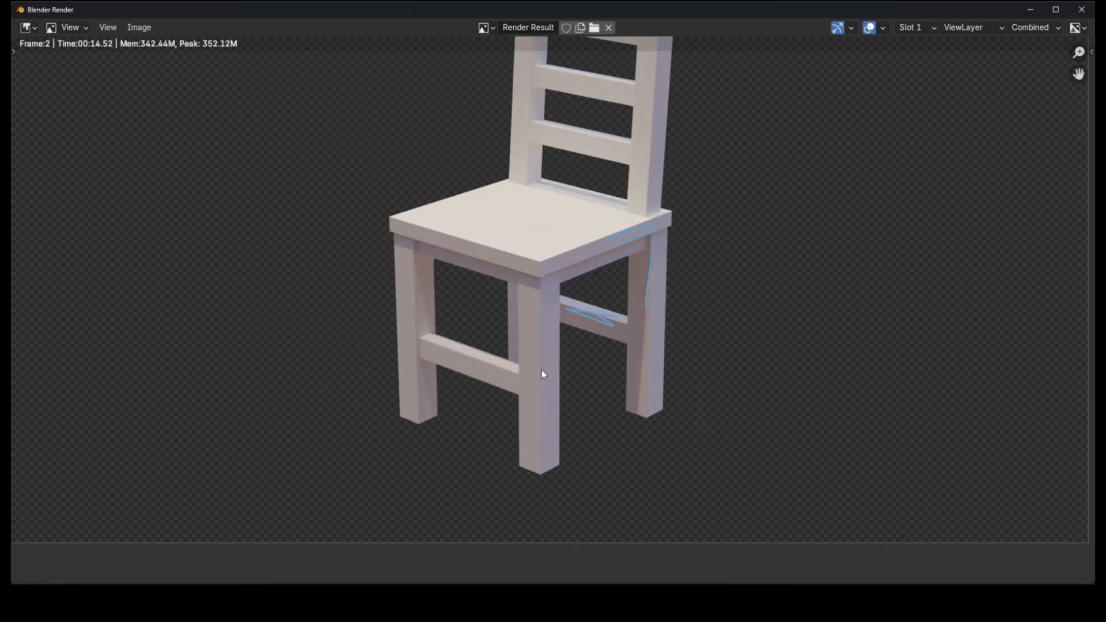
{"action": "left_click", "coordinate": [1026, 12]}
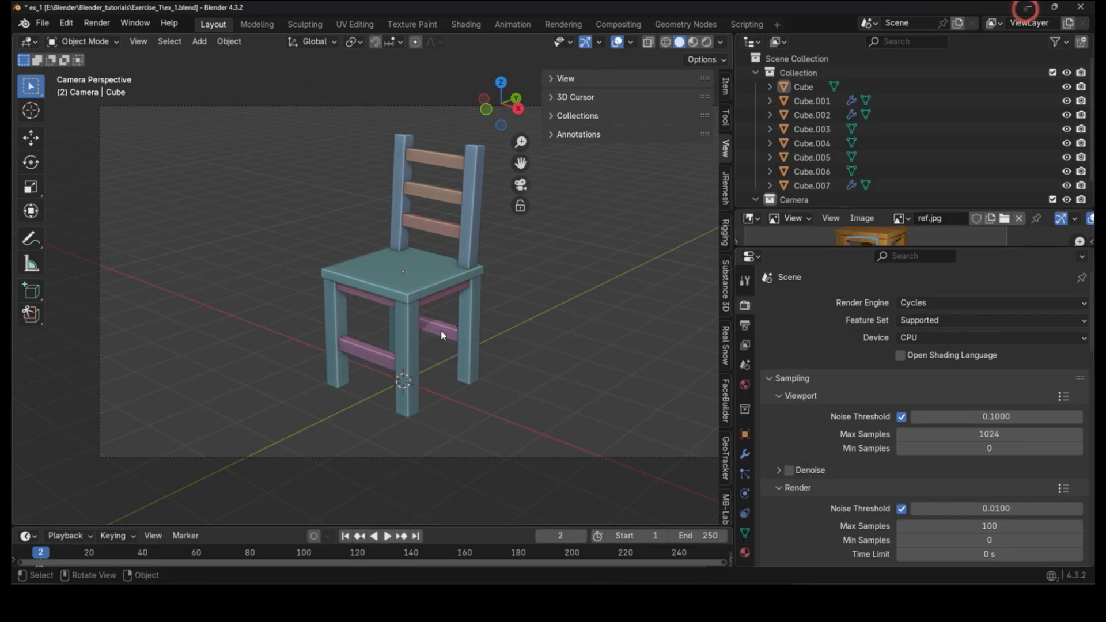
Step: Select the legs object and add a Bevel modifier to it
{"action": "scroll", "coordinate": [407, 341], "scroll_direction": "up", "scroll_amount": 3}
{"action": "left_click", "coordinate": [407, 345]}
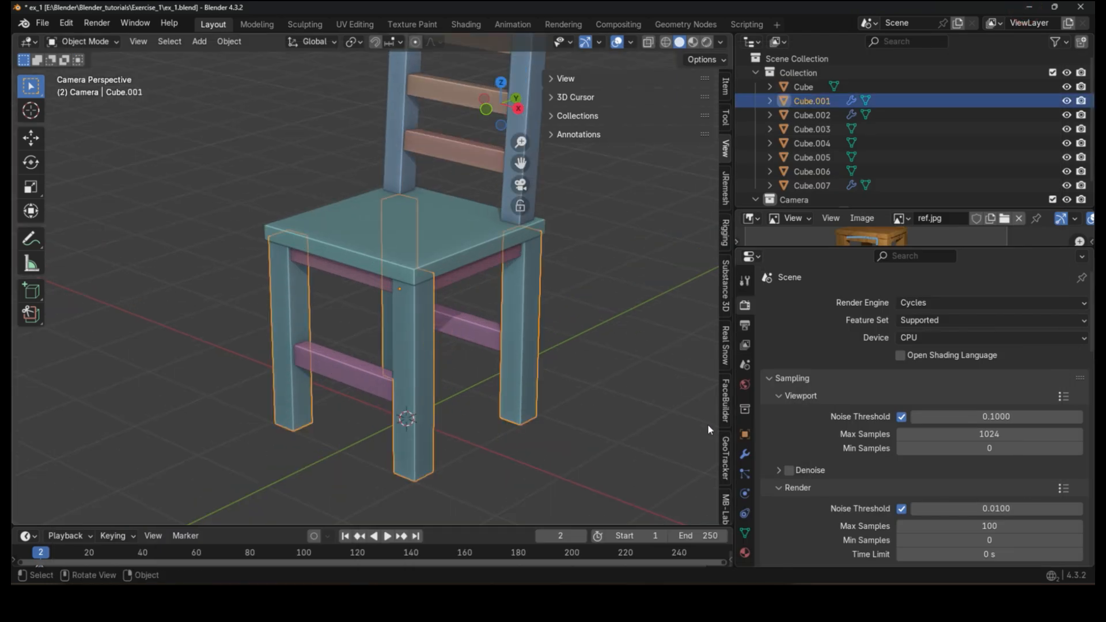
{"action": "left_click", "coordinate": [745, 454]}
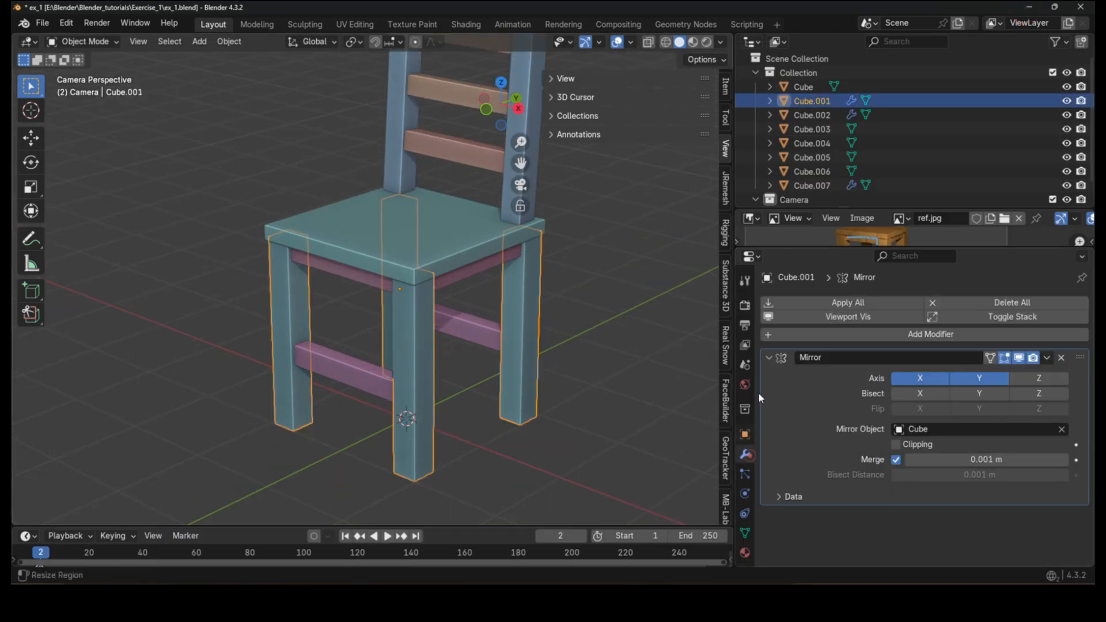
{"action": "left_click", "coordinate": [865, 332]}
{"action": "type", "text": "bev"}
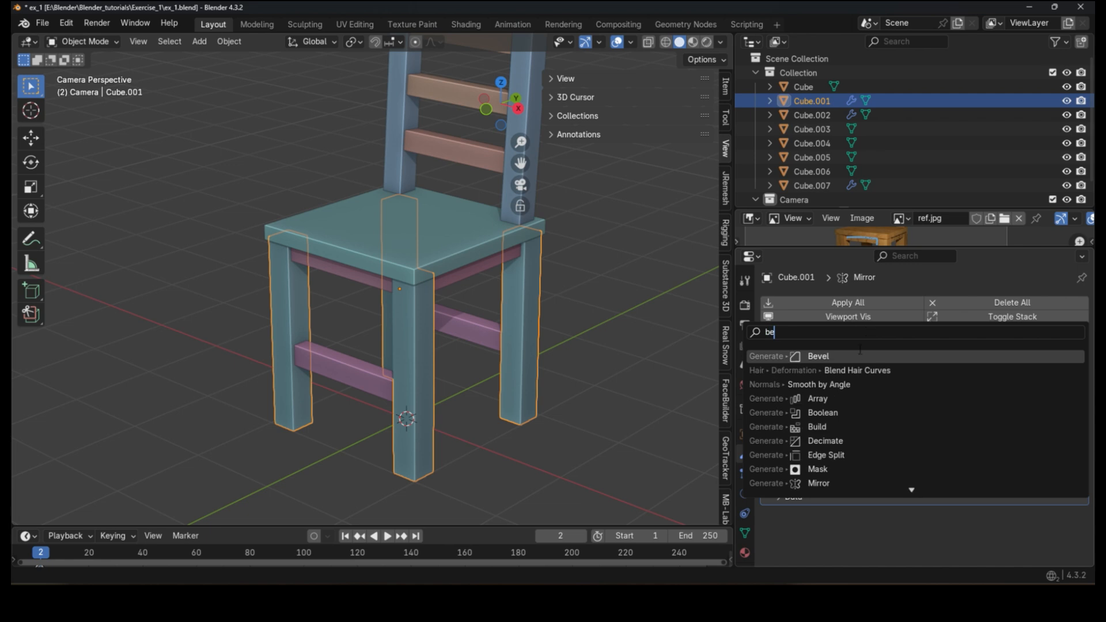
{"action": "left_click", "coordinate": [852, 357]}
{"action": "middle_click_drag", "start_coordinate": [509, 358], "coordinate": [498, 351], "text": "shift"}
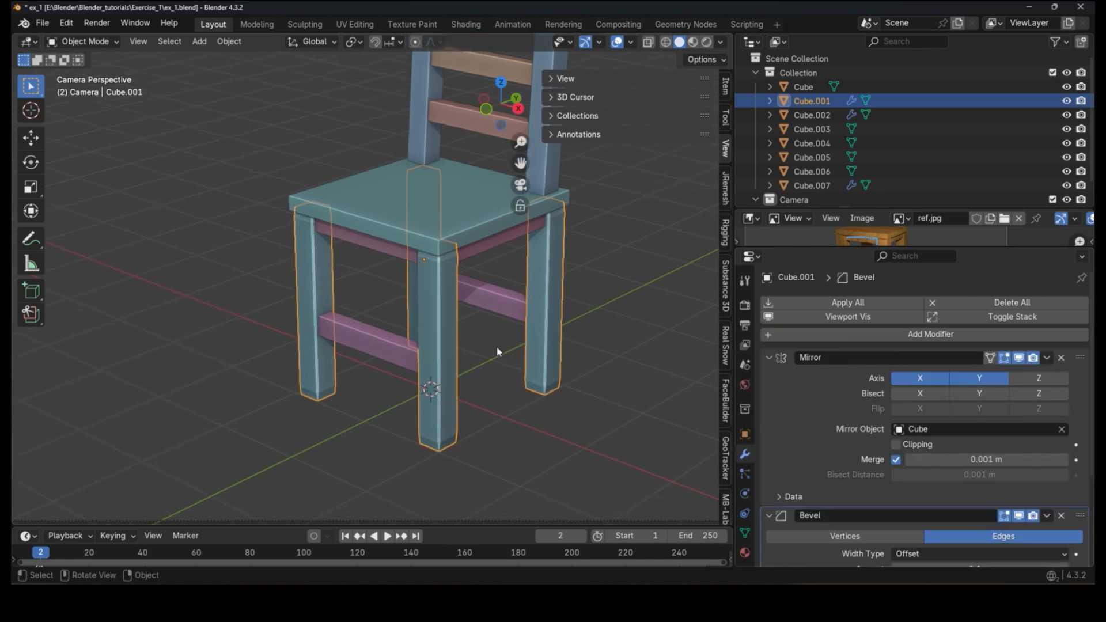
Step: Raise the legs' Bevel segments to 3
{"action": "scroll", "coordinate": [452, 492], "scroll_direction": "up", "scroll_amount": 4}
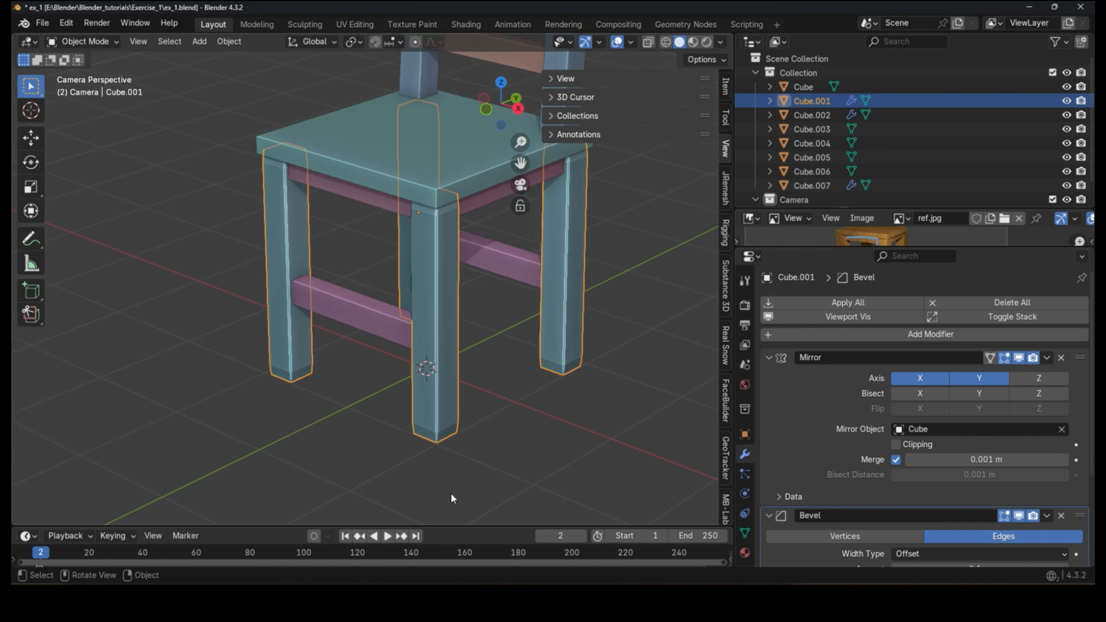
{"action": "scroll", "coordinate": [900, 495], "scroll_direction": "down", "scroll_amount": 5}
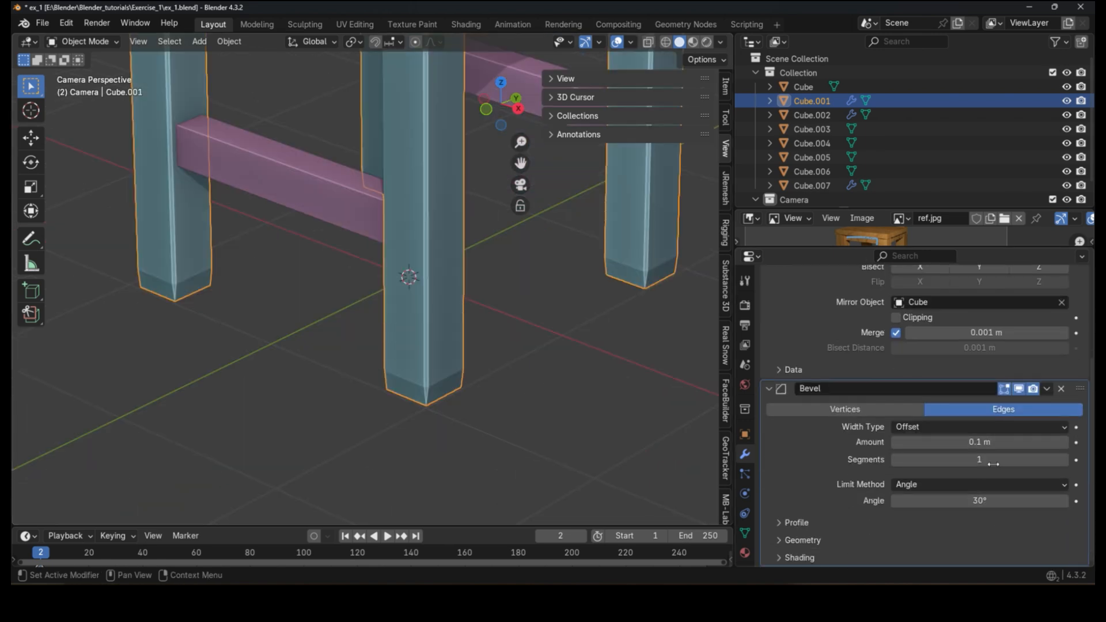
{"action": "scroll", "coordinate": [433, 289], "scroll_direction": "up", "scroll_amount": 3}
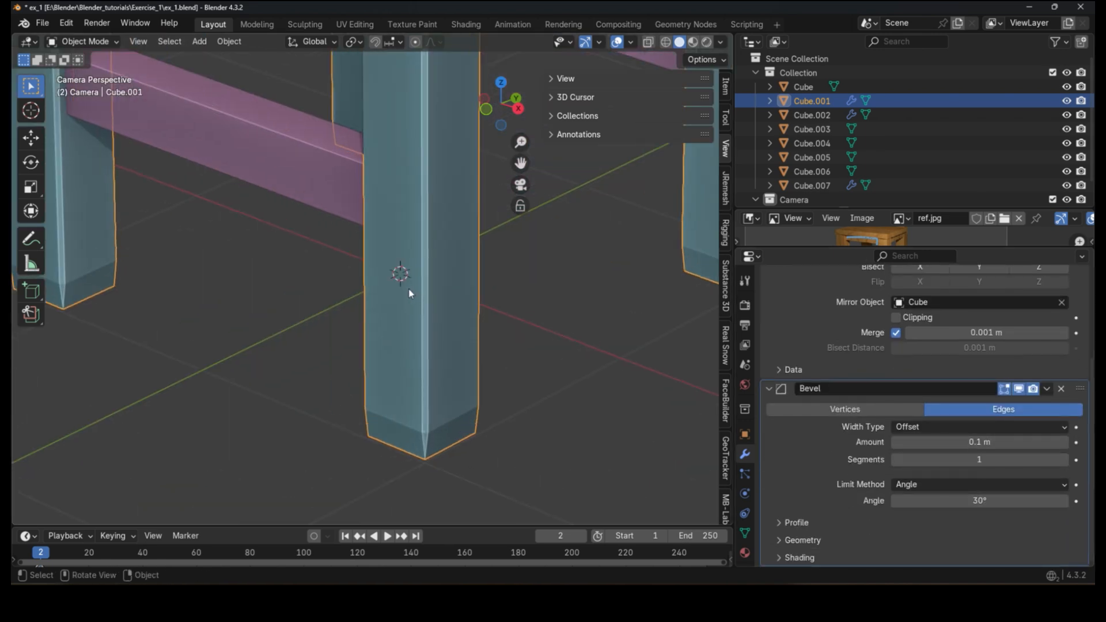
{"action": "left_click", "coordinate": [1063, 460]}
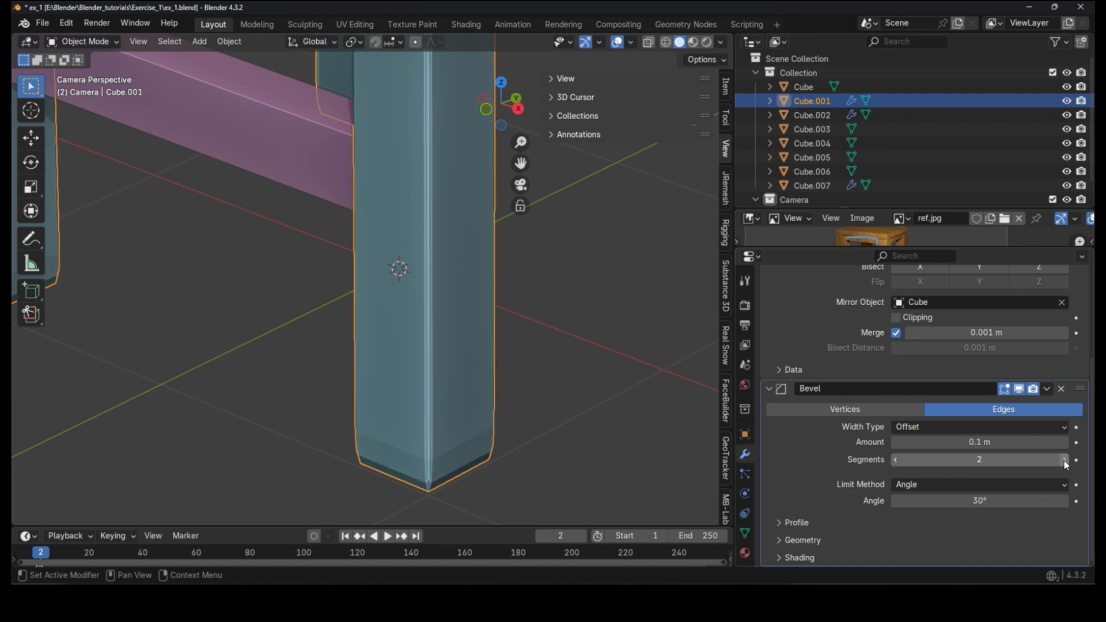
{"action": "left_click", "coordinate": [1064, 460]}
{"action": "scroll", "coordinate": [416, 426], "scroll_direction": "down", "scroll_amount": 3}
{"action": "scroll", "coordinate": [416, 426], "scroll_direction": "down", "scroll_amount": 2}
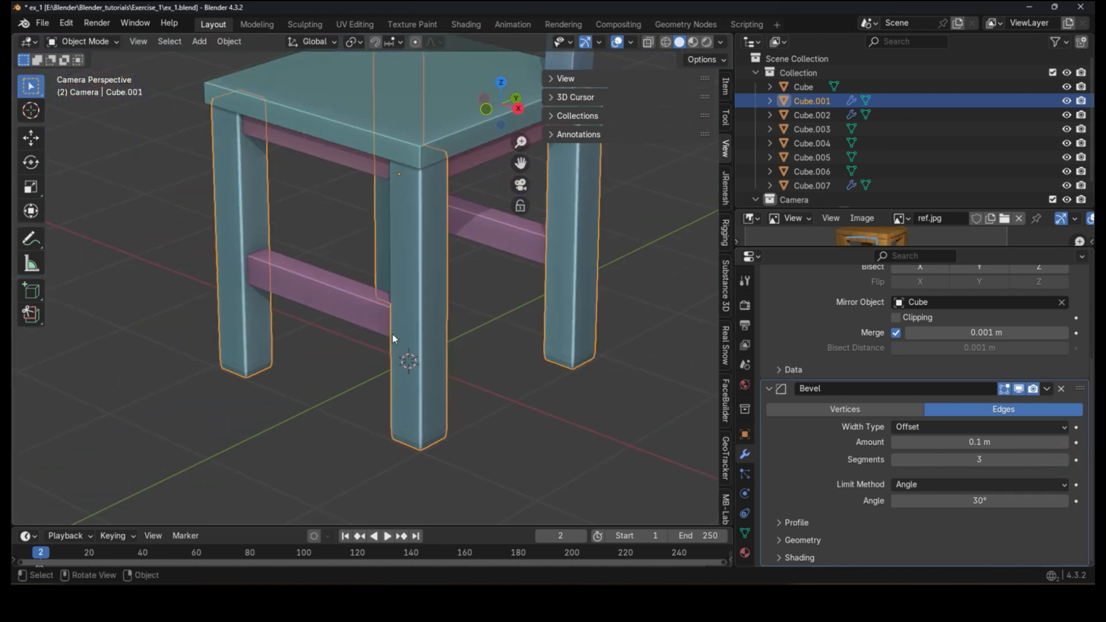
{"action": "scroll", "coordinate": [393, 335], "scroll_direction": "up", "scroll_amount": 2}
Step: Draw annotation strokes along the front leg's edge and foot
{"action": "key", "text": "d"}
{"action": "mouse_move", "coordinate": [431, 237]}
{"action": "left_mouse_down"}
{"action": "mouse_move", "coordinate": [440, 269]}
{"action": "mouse_move", "coordinate": [430, 299]}
{"action": "left_mouse_up"}
{"action": "key", "text": "d"}
{"action": "left_click_drag", "start_coordinate": [443, 501], "coordinate": [405, 483]}
Step: Apply all transforms to the legs object
{"action": "left_click", "coordinate": [723, 89]}
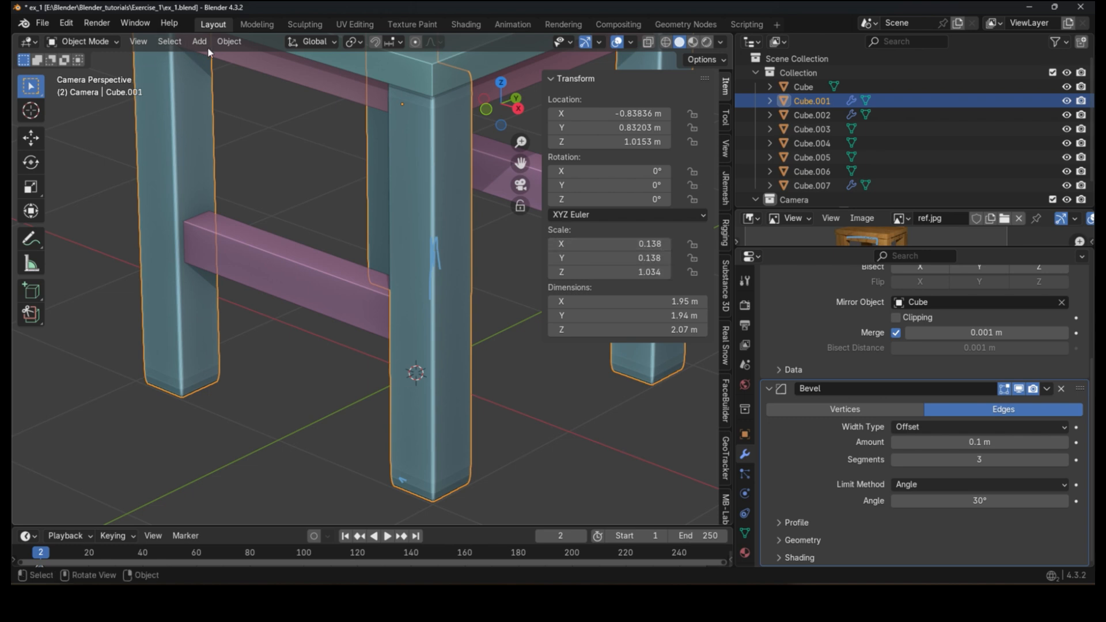
{"action": "left_click", "coordinate": [228, 41]}
{"action": "left_click", "coordinate": [251, 109]}
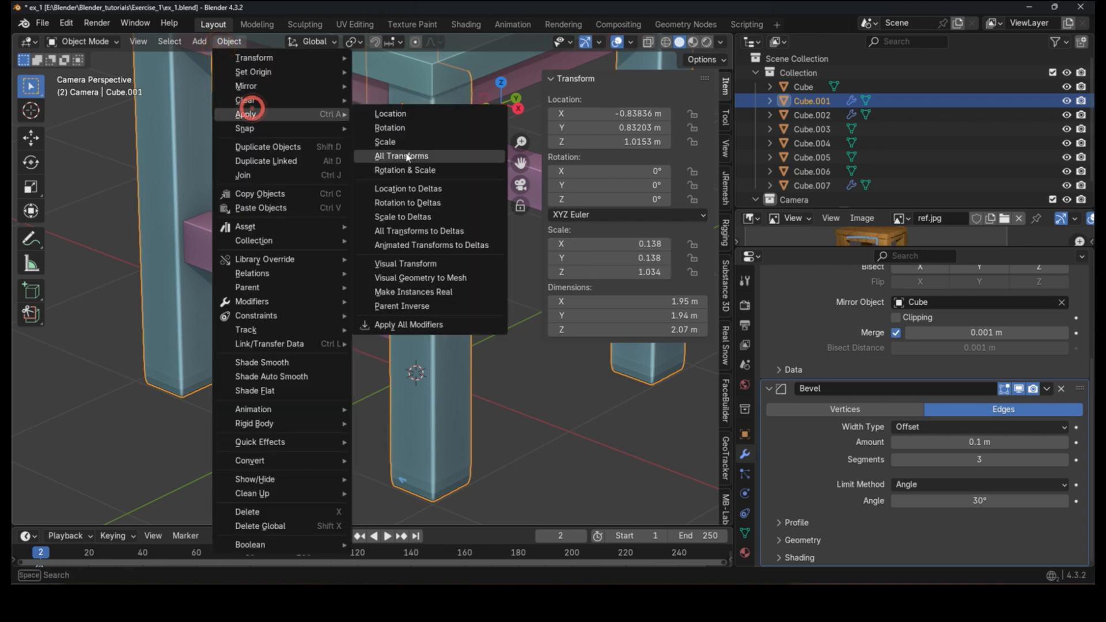
{"action": "left_click", "coordinate": [403, 156]}
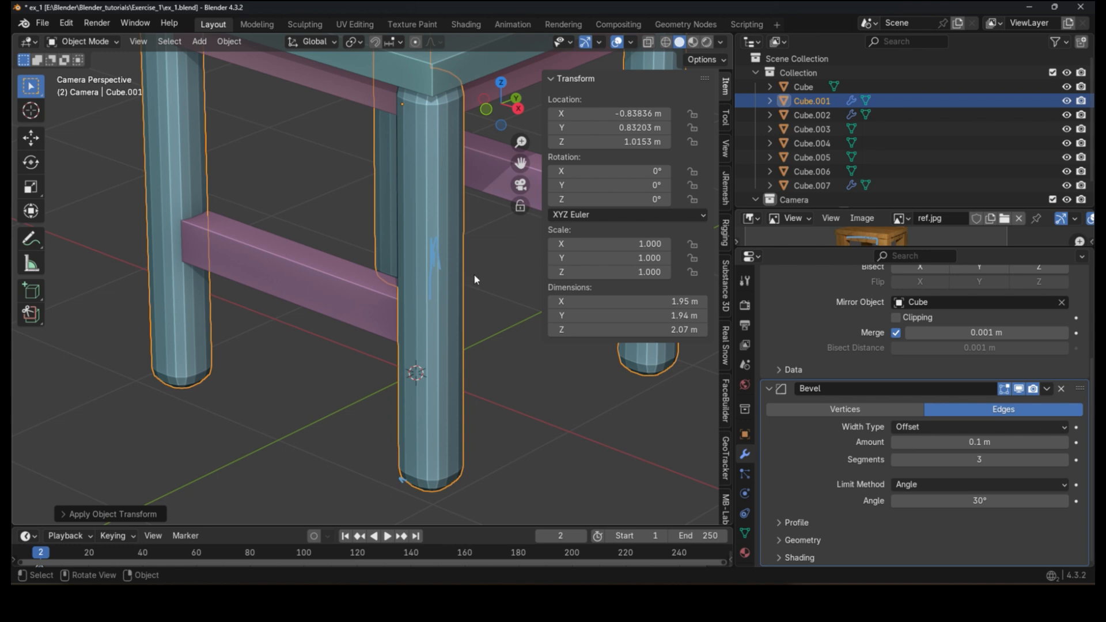
Step: Set the legs' Bevel amount to 0.016 m
{"action": "scroll", "coordinate": [473, 276], "scroll_direction": "down", "scroll_amount": 3}
{"action": "middle_click_drag", "start_coordinate": [437, 260], "coordinate": [227, 313]}
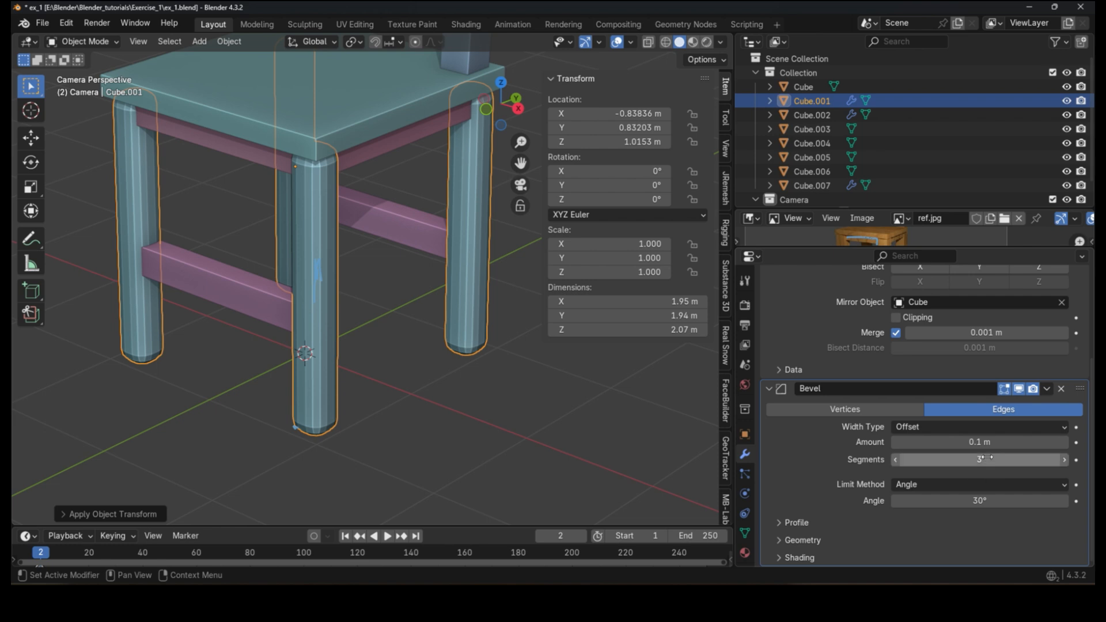
{"action": "left_click_drag", "start_coordinate": [979, 441], "coordinate": [926, 442]}
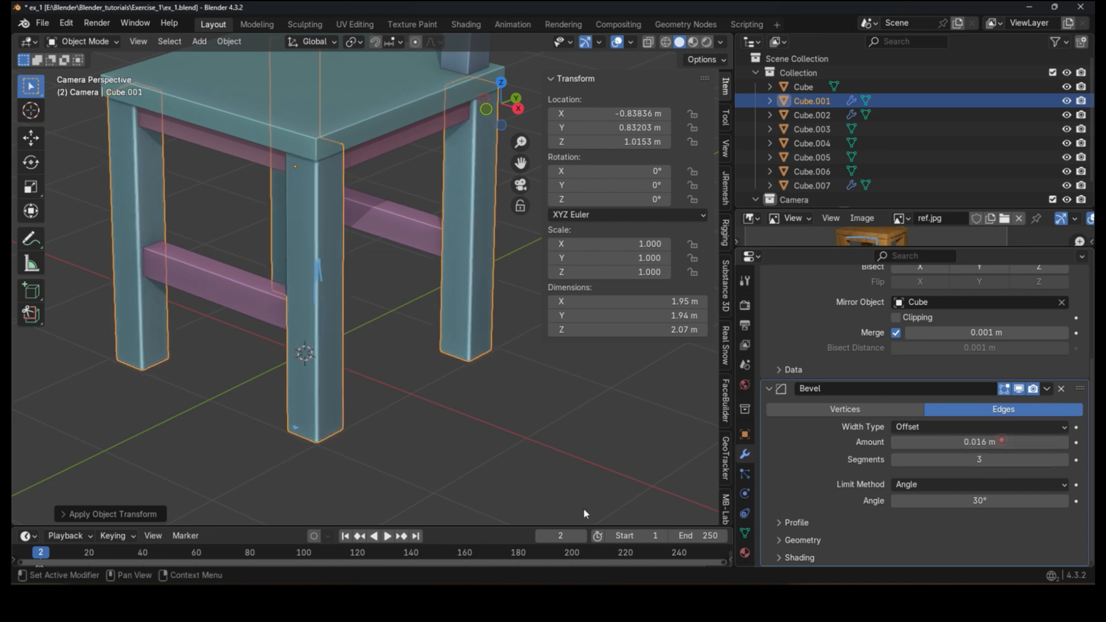
{"action": "scroll", "coordinate": [391, 430], "scroll_direction": "up", "scroll_amount": 2}
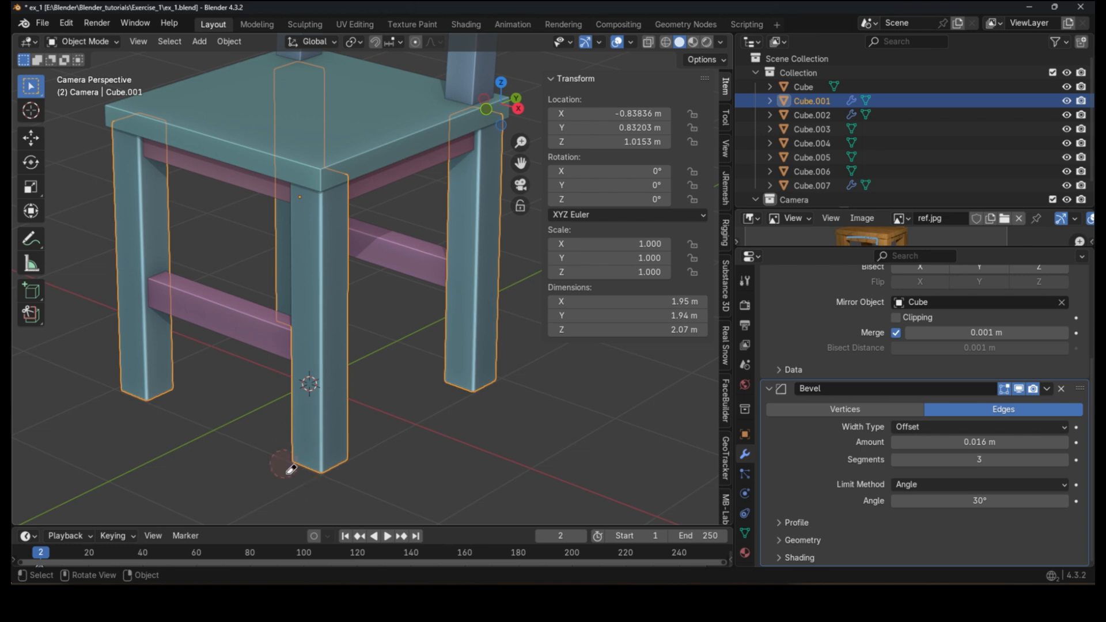
Step: Shade the legs object smooth
{"action": "key", "text": "KP_0"}
{"action": "scroll", "coordinate": [402, 324], "scroll_direction": "up", "scroll_amount": 6}
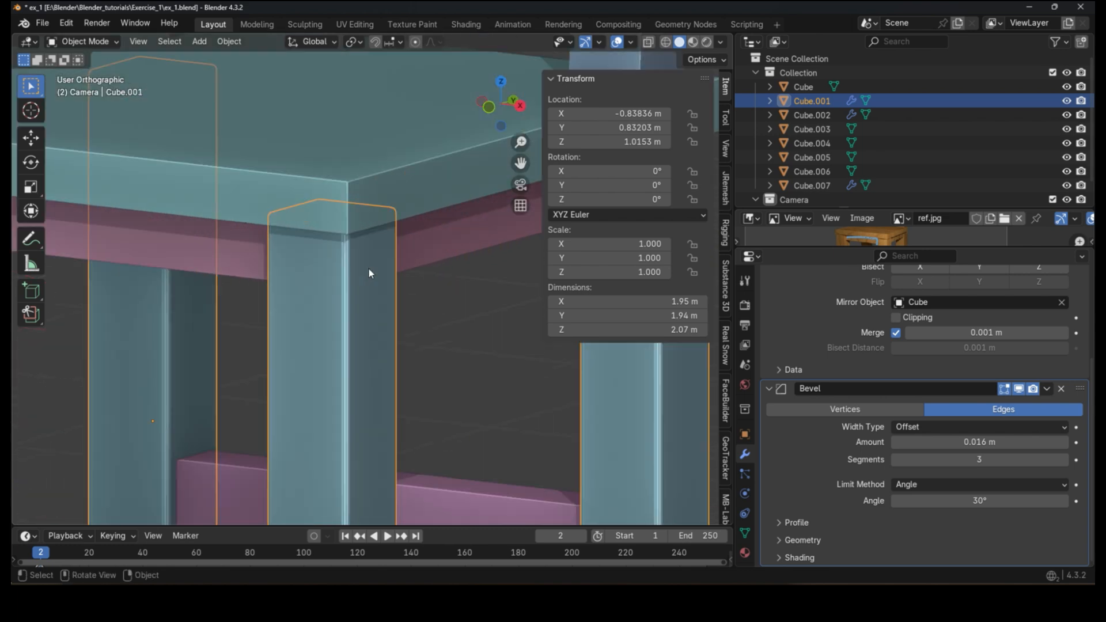
{"action": "scroll", "coordinate": [345, 287], "scroll_direction": "up", "scroll_amount": 5}
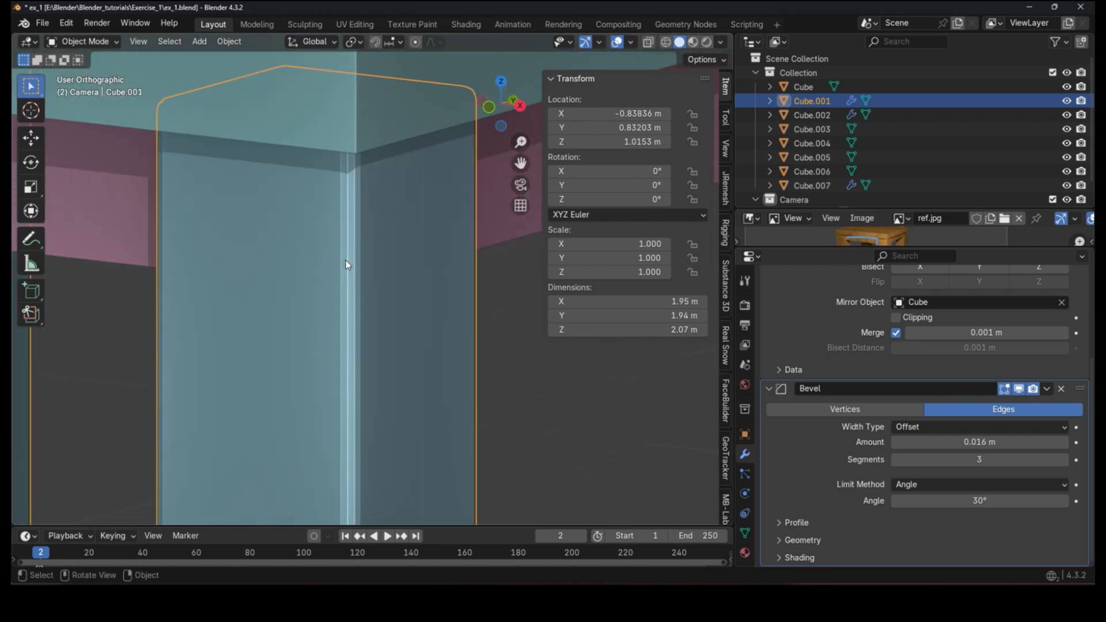
{"action": "right_click", "coordinate": [343, 250]}
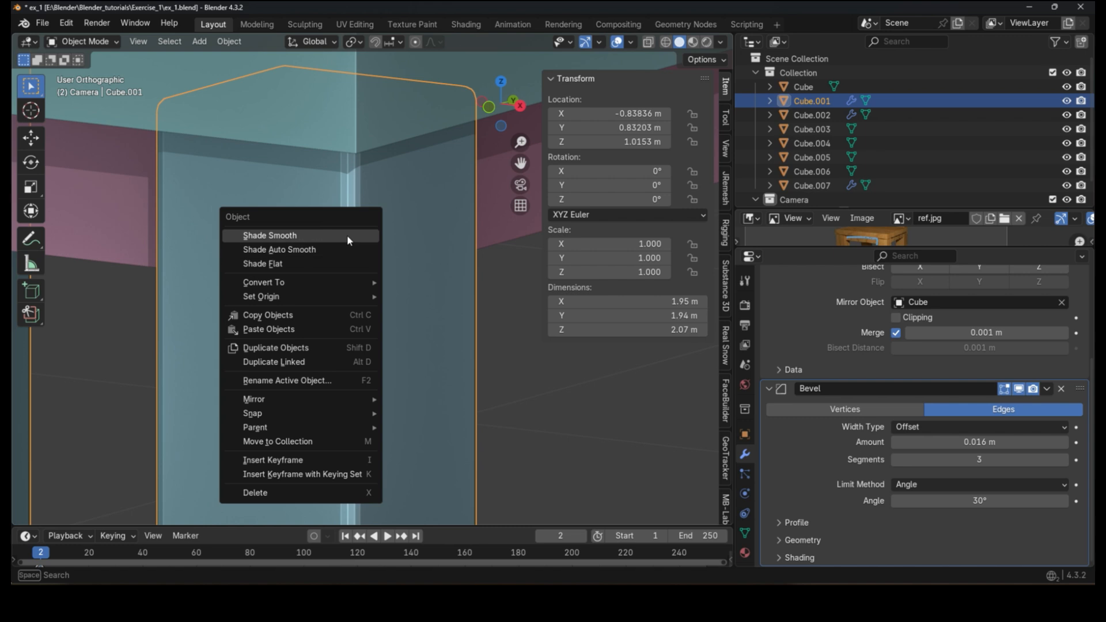
{"action": "left_click", "coordinate": [346, 234]}
{"action": "scroll", "coordinate": [397, 219], "scroll_direction": "down", "scroll_amount": 8}
{"action": "scroll", "coordinate": [396, 343], "scroll_direction": "up", "scroll_amount": 6}
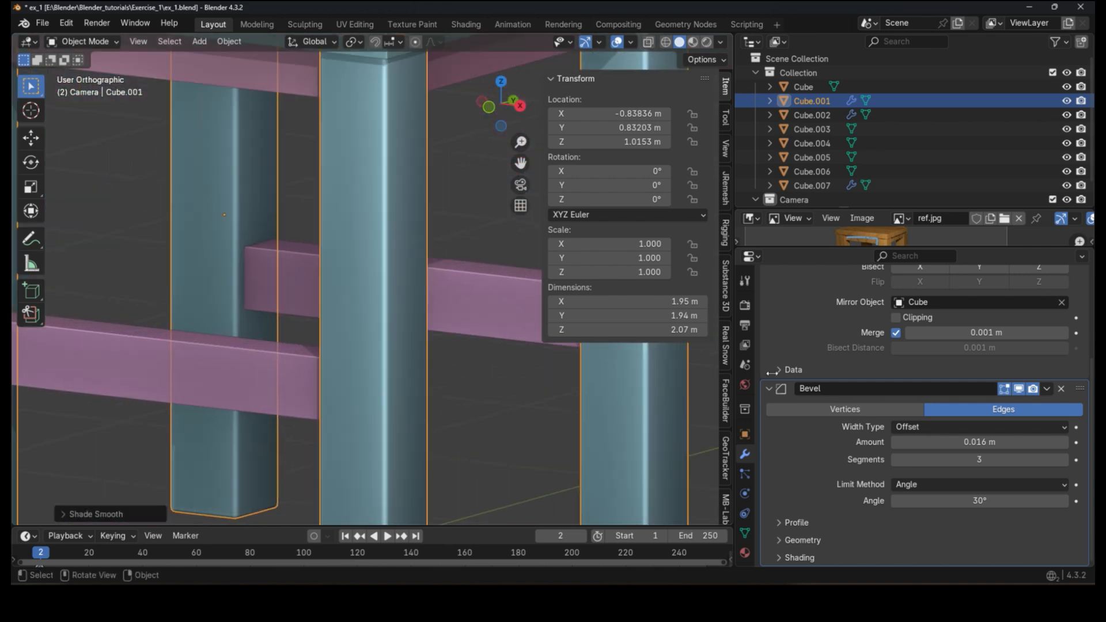
Step: Raise the legs' Bevel segments to 4
{"action": "left_click", "coordinate": [1064, 460]}
{"action": "scroll", "coordinate": [394, 365], "scroll_direction": "down", "scroll_amount": 6}
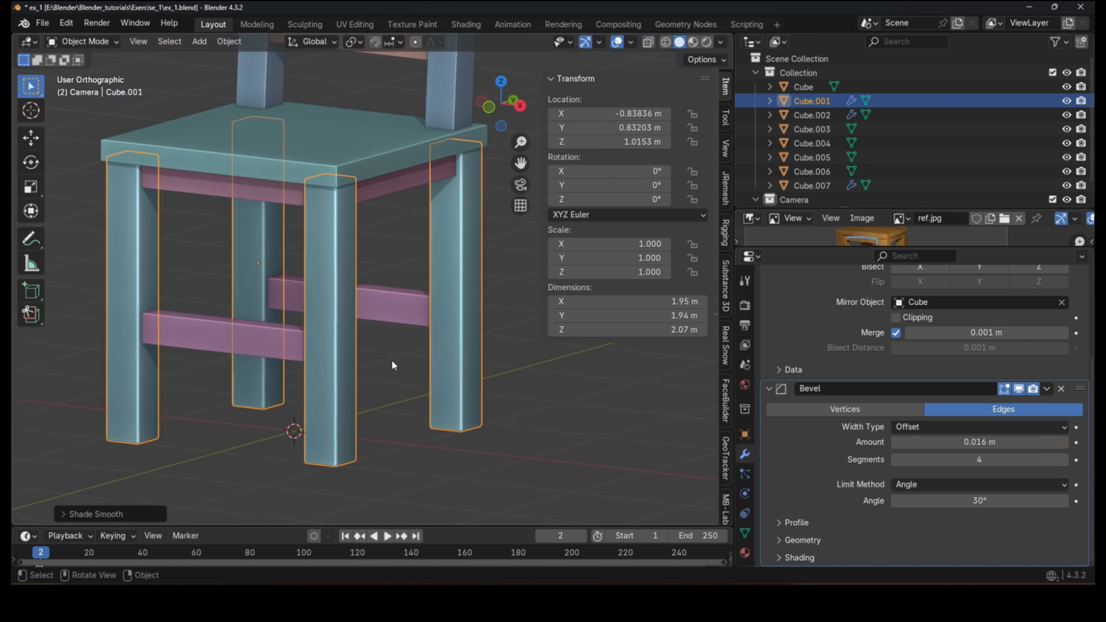
{"action": "middle_click_drag", "start_coordinate": [393, 365], "coordinate": [391, 395]}
{"action": "scroll", "coordinate": [304, 344], "scroll_direction": "up", "scroll_amount": 12}
{"action": "scroll", "coordinate": [432, 333], "scroll_direction": "up", "scroll_amount": 2}
{"action": "key", "text": "z"}
{"action": "left_click", "coordinate": [525, 363]}
{"action": "left_click_drag", "start_coordinate": [530, 367], "coordinate": [504, 383]}
Step: Set the legs' Bevel amount to 0.013 m and deselect the legs
{"action": "left_click_drag", "start_coordinate": [959, 442], "coordinate": [901, 442]}
{"action": "scroll", "coordinate": [367, 320], "scroll_direction": "down", "scroll_amount": 5}
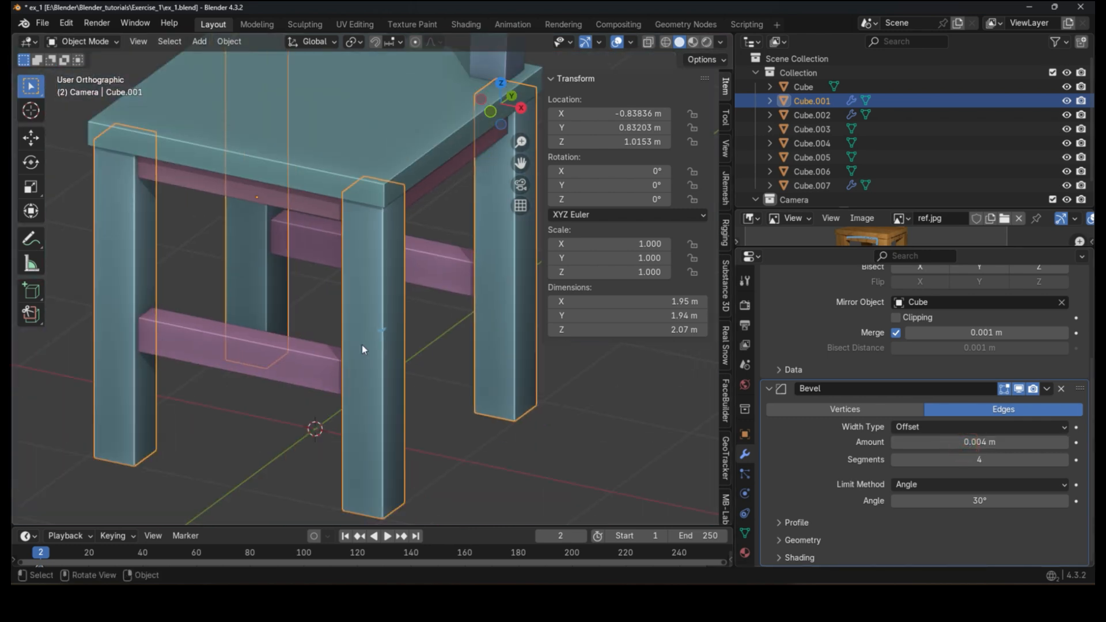
{"action": "scroll", "coordinate": [397, 307], "scroll_direction": "up", "scroll_amount": 7}
{"action": "scroll", "coordinate": [391, 299], "scroll_direction": "down", "scroll_amount": 7}
{"action": "scroll", "coordinate": [386, 307], "scroll_direction": "up", "scroll_amount": 3}
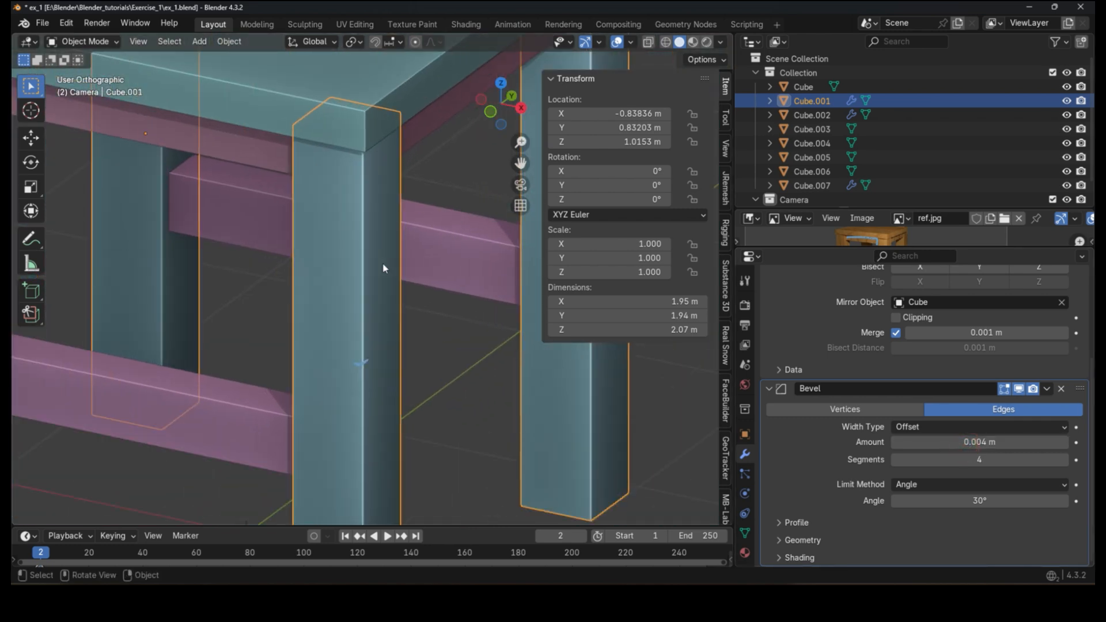
{"action": "mouse_move", "coordinate": [989, 449]}
{"action": "left_mouse_down"}
{"action": "mouse_move", "coordinate": [1036, 449]}
{"action": "mouse_move", "coordinate": [979, 441]}
{"action": "mouse_move", "coordinate": [1004, 441]}
{"action": "mouse_move", "coordinate": [994, 442]}
{"action": "left_mouse_up"}
{"action": "scroll", "coordinate": [486, 447], "scroll_direction": "down", "scroll_amount": 5}
{"action": "left_click", "coordinate": [436, 364]}
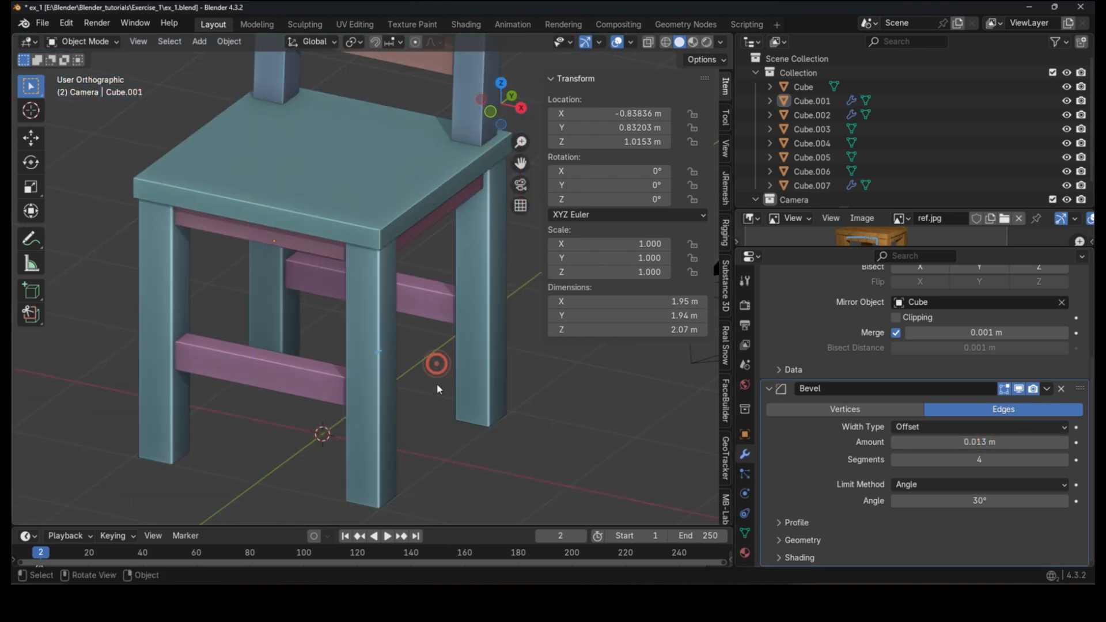
Step: Select all objects and apply their scale
{"action": "left_click", "coordinate": [392, 379]}
{"action": "left_click", "coordinate": [306, 368]}
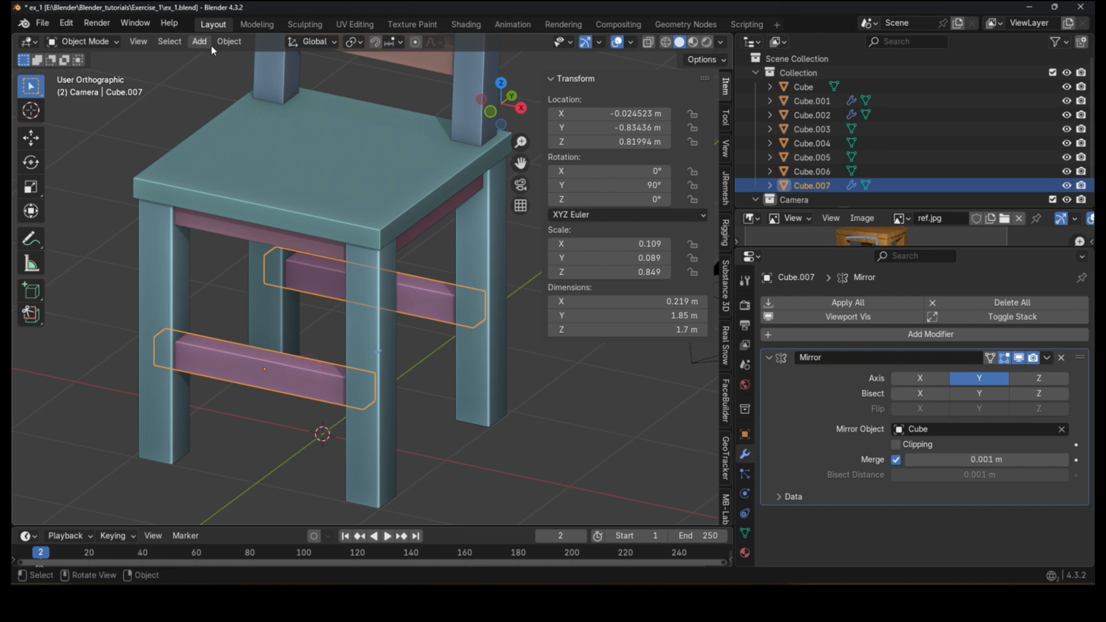
{"action": "left_click", "coordinate": [228, 42]}
{"action": "key", "text": "a"}
{"action": "left_click", "coordinate": [228, 41]}
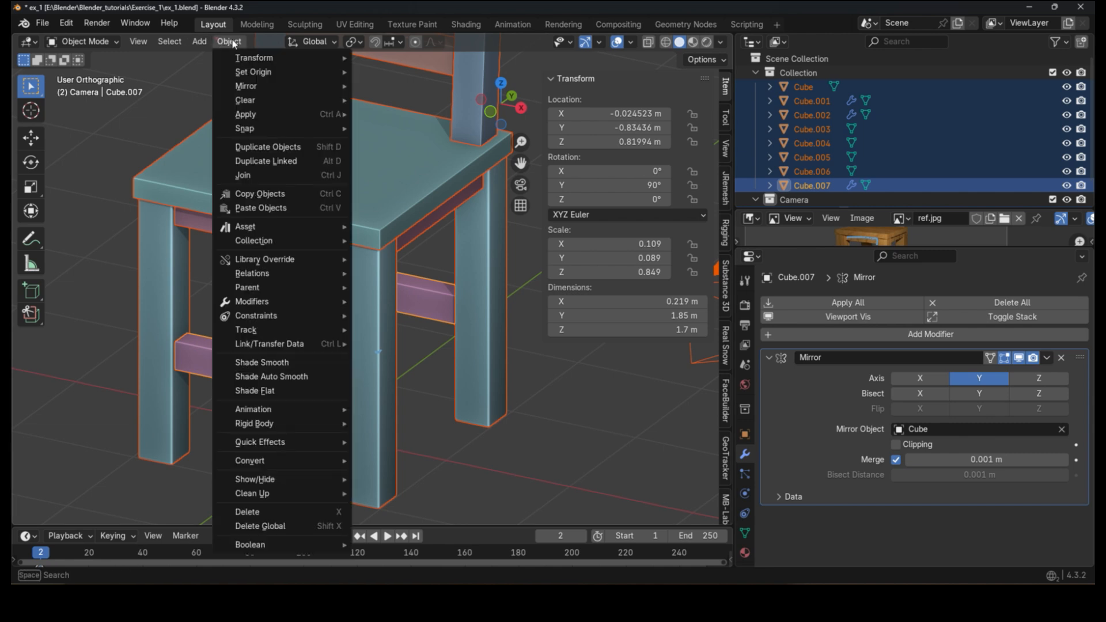
{"action": "mouse_move", "coordinate": [257, 115]}
{"action": "left_click", "coordinate": [384, 142]}
Step: Add a Bevel modifier to the stretchers and adjust its amount and segments
{"action": "left_click", "coordinate": [313, 341]}
{"action": "left_click", "coordinate": [296, 385]}
{"action": "left_click", "coordinate": [899, 335]}
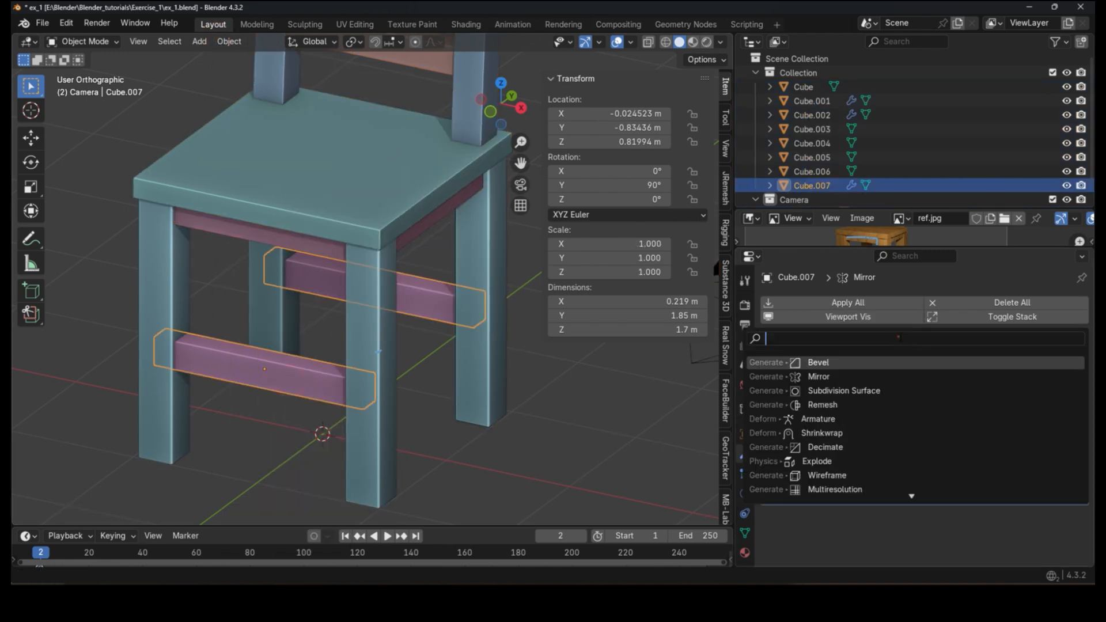
{"action": "left_click", "coordinate": [901, 356]}
{"action": "scroll", "coordinate": [924, 445], "scroll_direction": "down", "scroll_amount": 5}
{"action": "left_click_drag", "start_coordinate": [1001, 442], "coordinate": [939, 442]}
{"action": "left_click", "coordinate": [1062, 459]}
{"action": "left_click", "coordinate": [1063, 460]}
{"action": "left_click", "coordinate": [1063, 459]}
{"action": "scroll", "coordinate": [416, 369], "scroll_direction": "up", "scroll_amount": 3}
Step: Select all the chair parts with a leg active and copy the leg's Bevel modifier to the selected objects
{"action": "left_click", "coordinate": [431, 353]}
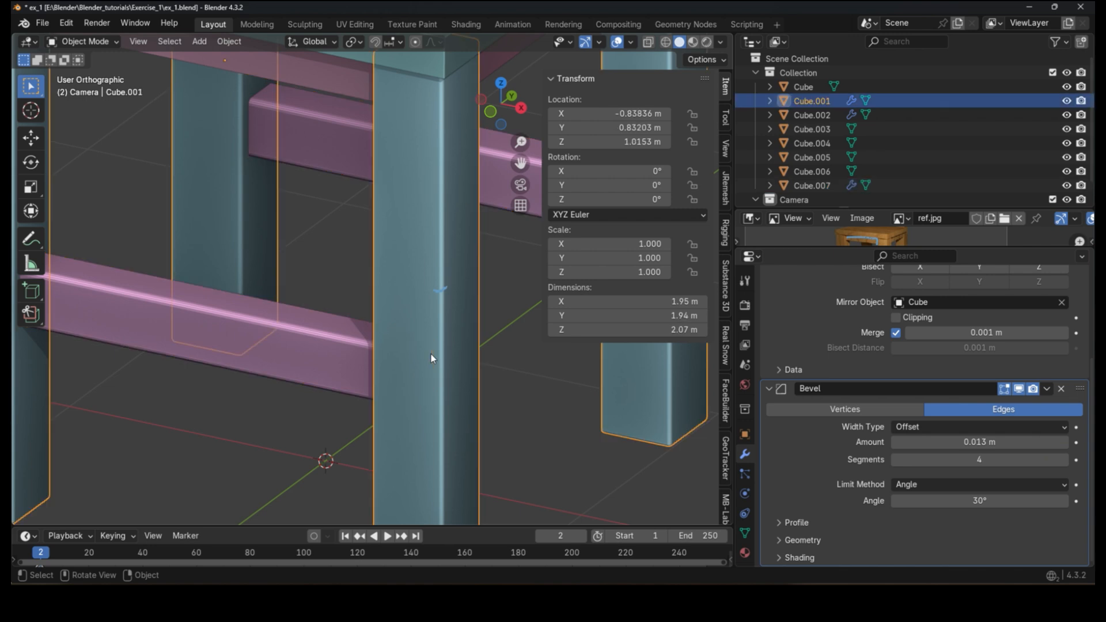
{"action": "scroll", "coordinate": [458, 341], "scroll_direction": "down", "scroll_amount": 2}
{"action": "scroll", "coordinate": [425, 298], "scroll_direction": "down", "scroll_amount": 4}
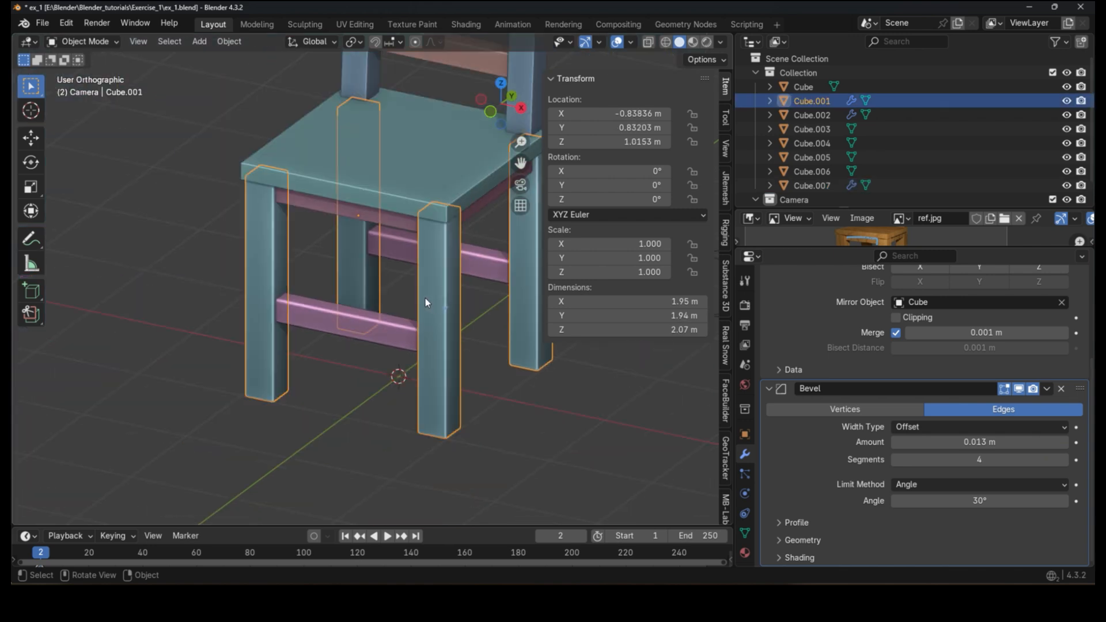
{"action": "scroll", "coordinate": [403, 232], "scroll_direction": "up", "scroll_amount": 4}
{"action": "left_click", "coordinate": [349, 251]}
{"action": "scroll", "coordinate": [349, 252], "scroll_direction": "down", "scroll_amount": 2}
{"action": "left_click", "coordinate": [374, 221], "text": "shift"}
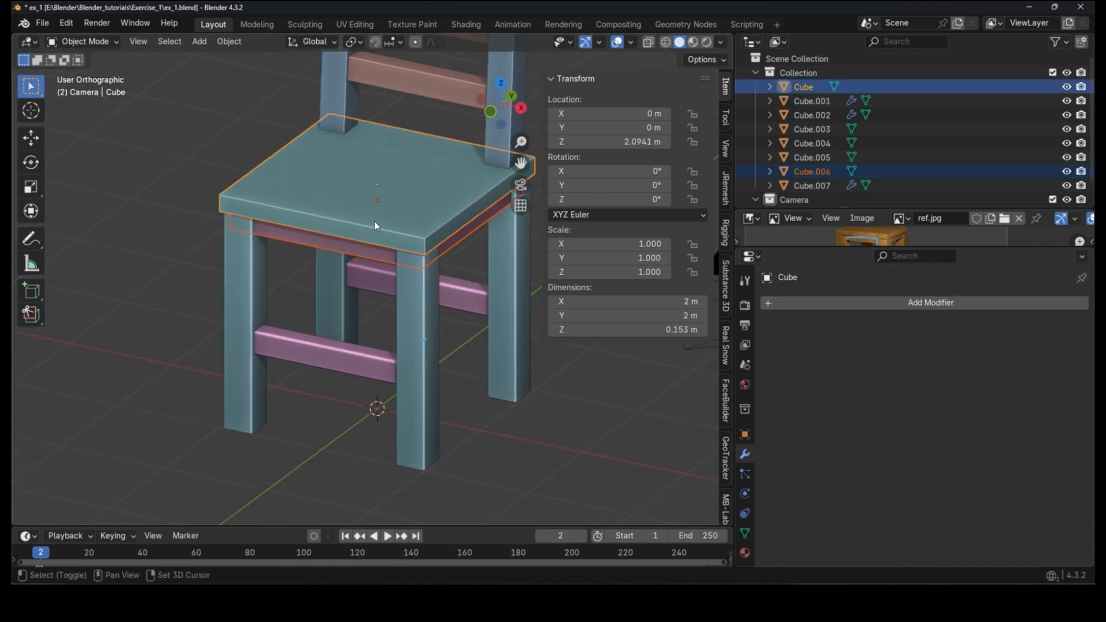
{"action": "left_click", "coordinate": [375, 267]}
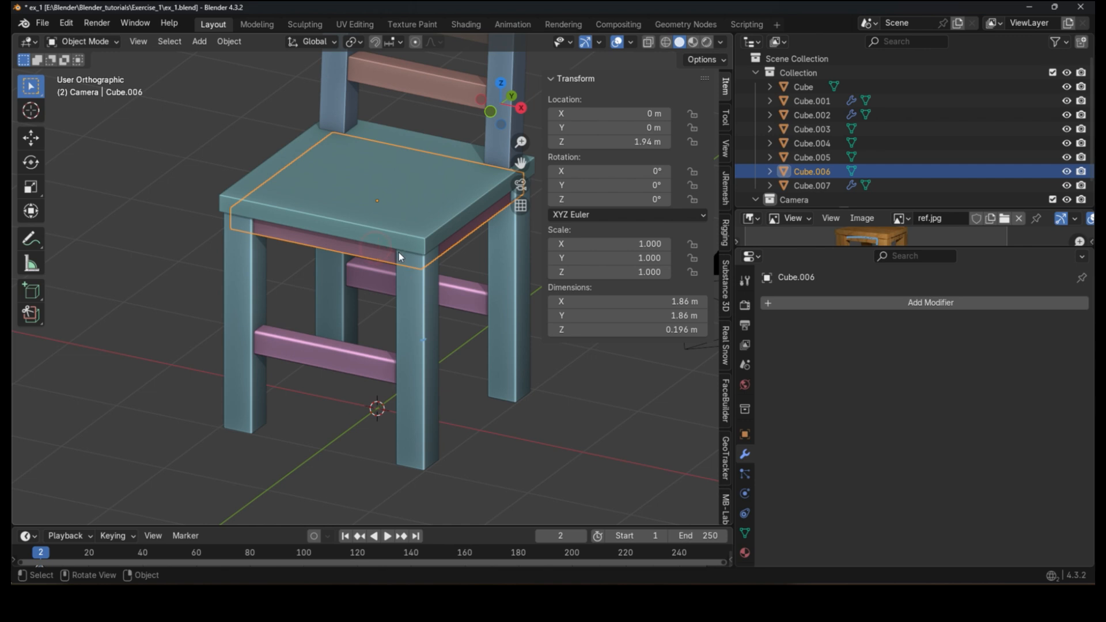
{"action": "left_click", "coordinate": [380, 223], "text": "shift"}
{"action": "left_click", "coordinate": [306, 361], "text": "shift"}
{"action": "middle_click_drag", "start_coordinate": [357, 260], "coordinate": [288, 394], "text": "shift"}
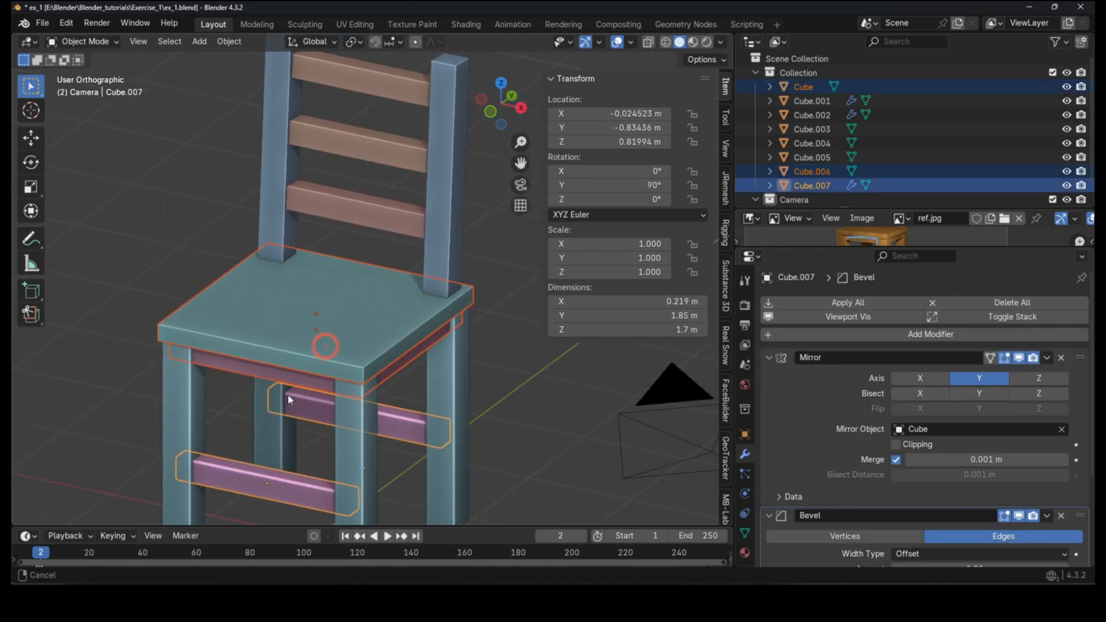
{"action": "left_click", "coordinate": [294, 403], "text": "shift"}
{"action": "left_click", "coordinate": [312, 190], "text": "shift"}
{"action": "left_click", "coordinate": [354, 140], "text": "shift"}
{"action": "left_click", "coordinate": [369, 76], "text": "shift"}
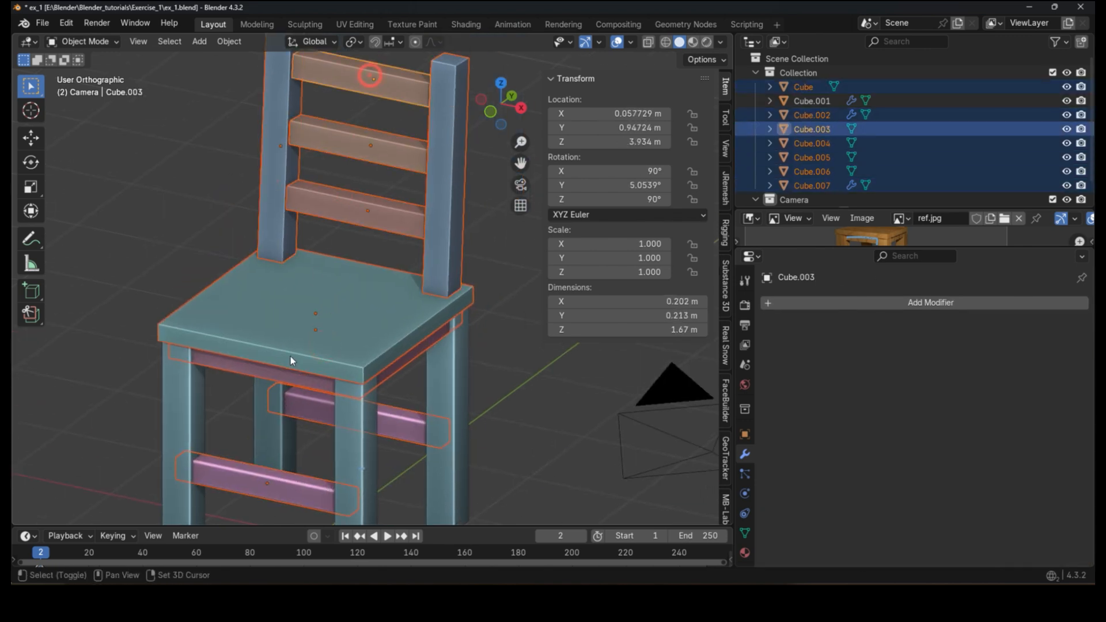
{"action": "middle_click_drag", "start_coordinate": [290, 356], "coordinate": [385, 246], "text": "shift"}
{"action": "scroll", "coordinate": [445, 371], "scroll_direction": "up", "scroll_amount": 3}
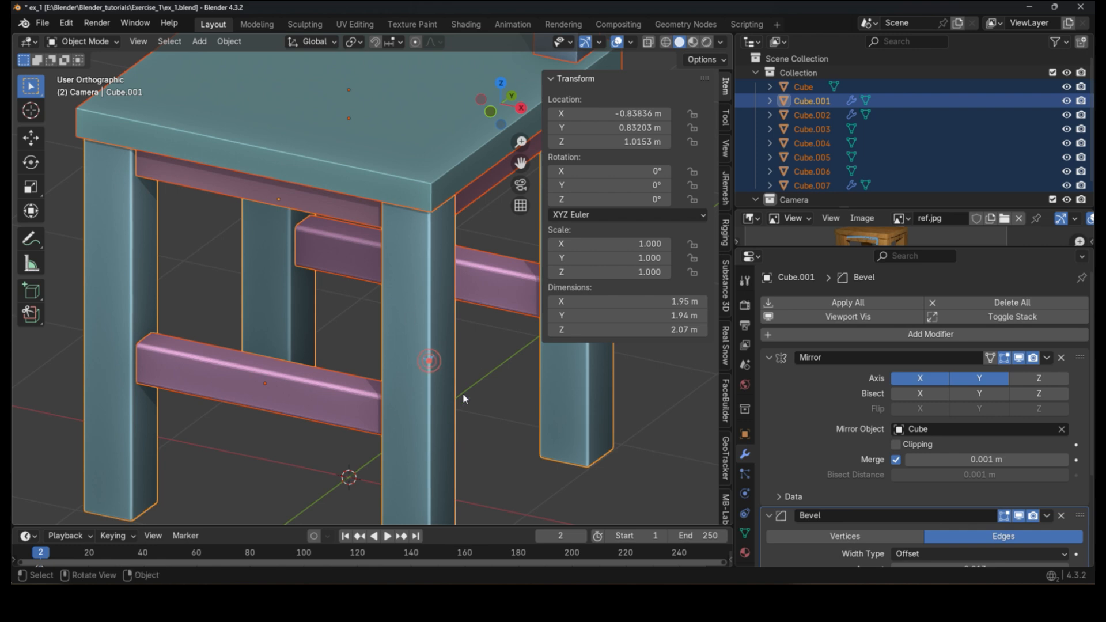
{"action": "scroll", "coordinate": [893, 455], "scroll_direction": "down", "scroll_amount": 5}
{"action": "left_click", "coordinate": [1046, 389]}
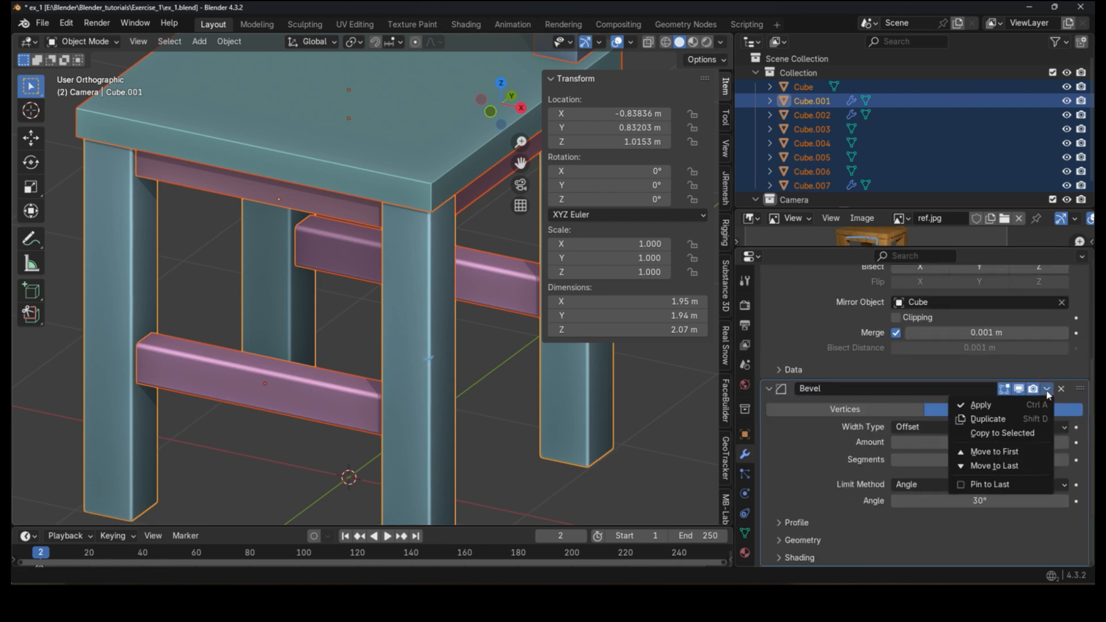
{"action": "left_click", "coordinate": [1009, 433]}
Step: Select the seat and inspect its copied Bevel modifier settings
{"action": "scroll", "coordinate": [461, 399], "scroll_direction": "down", "scroll_amount": 3}
{"action": "left_click", "coordinate": [466, 403]}
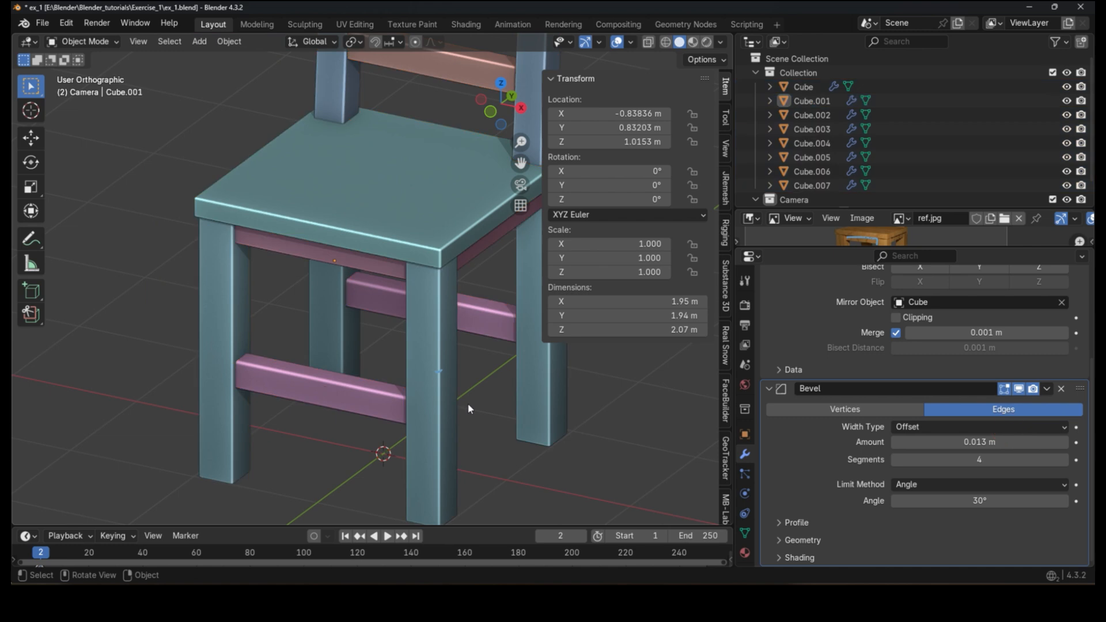
{"action": "scroll", "coordinate": [426, 241], "scroll_direction": "up", "scroll_amount": 3}
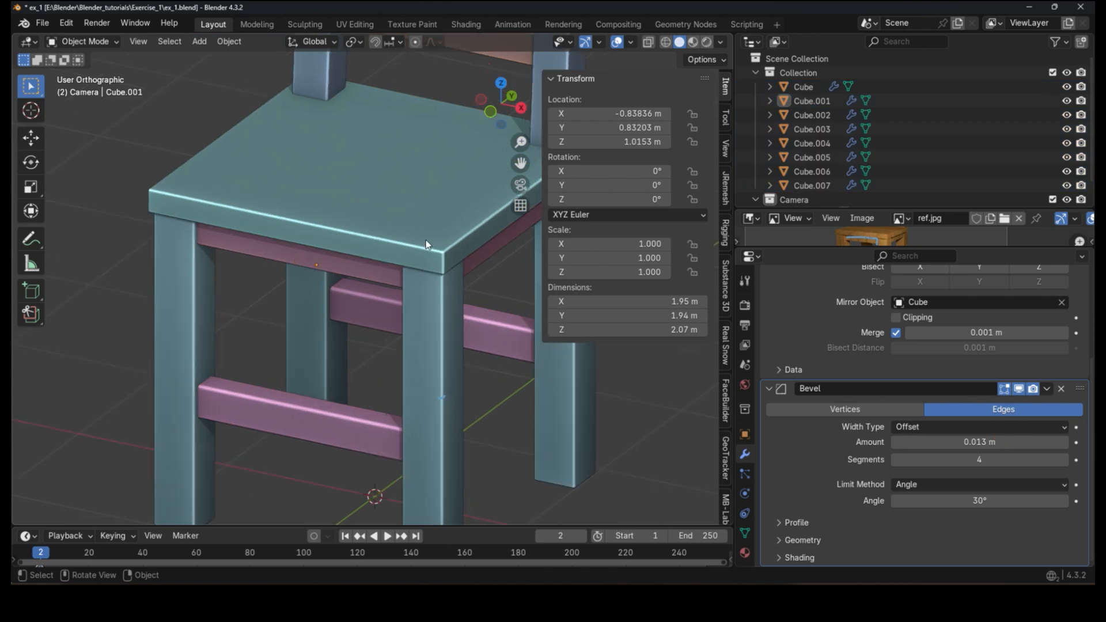
{"action": "left_click", "coordinate": [426, 242]}
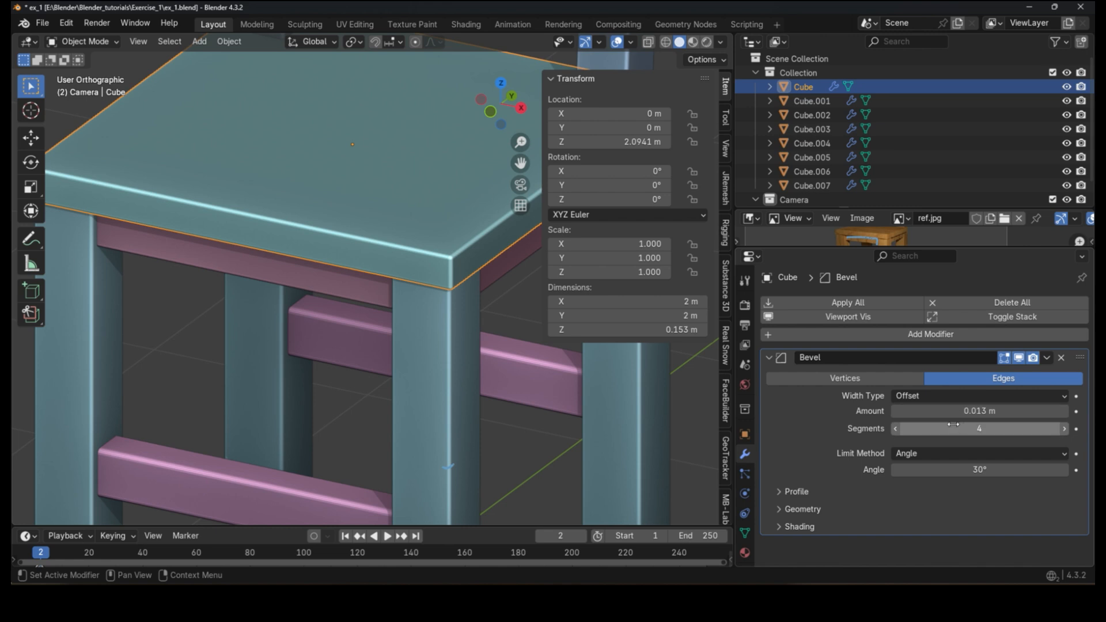
{"action": "scroll", "coordinate": [491, 276], "scroll_direction": "down", "scroll_amount": 5}
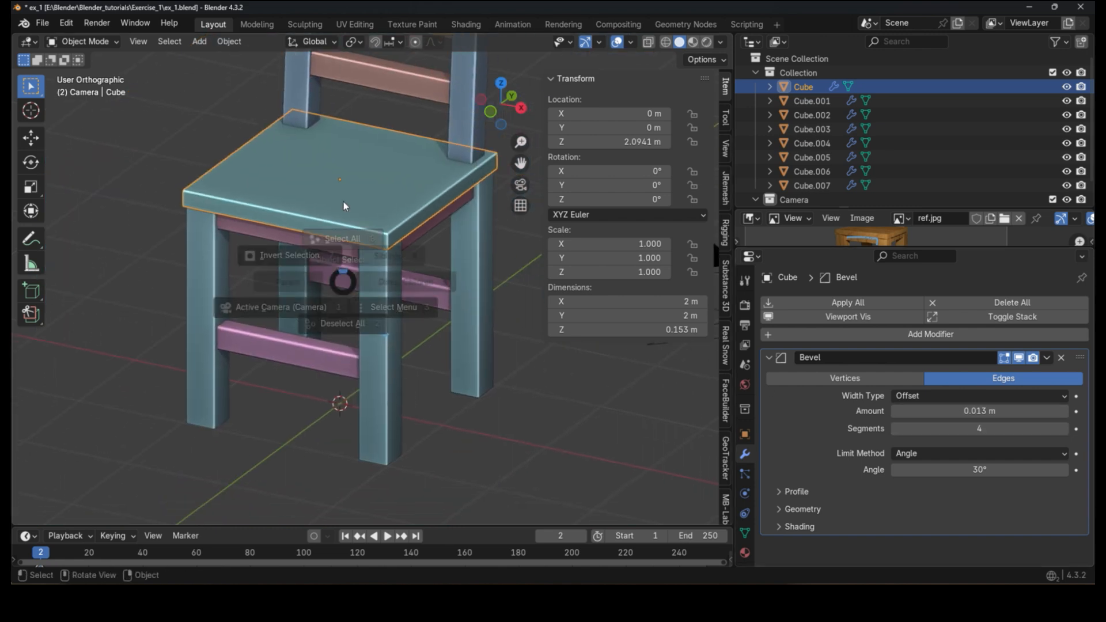
Step: Select all chair parts, shade them smooth, and deselect everything
{"action": "key", "text": "a"}
{"action": "scroll", "coordinate": [343, 244], "scroll_direction": "up", "scroll_amount": 2}
{"action": "right_click", "coordinate": [351, 229]}
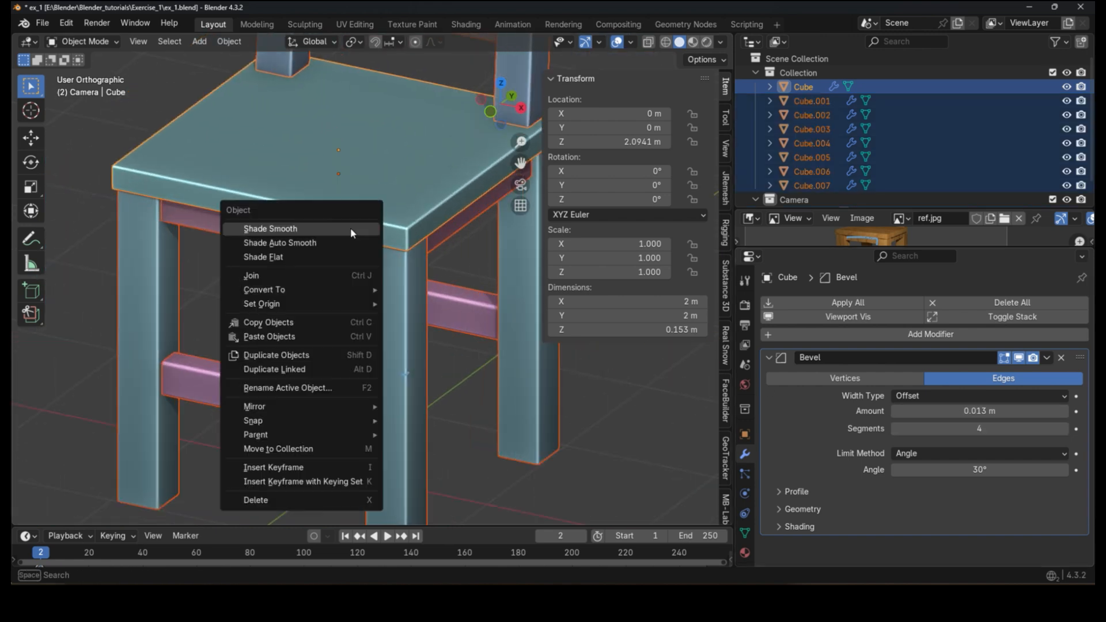
{"action": "left_click", "coordinate": [350, 229]}
{"action": "left_click", "coordinate": [461, 370]}
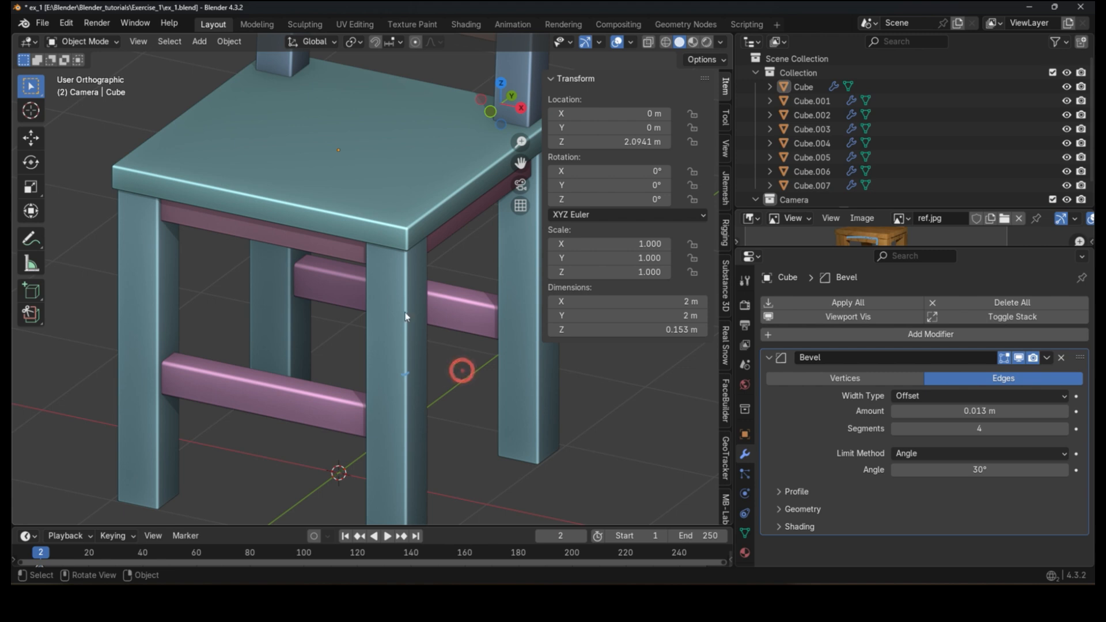
Step: Open the render window, switch to Slot 2, and render a new image
{"action": "middle_click_drag", "start_coordinate": [416, 300], "coordinate": [382, 398]}
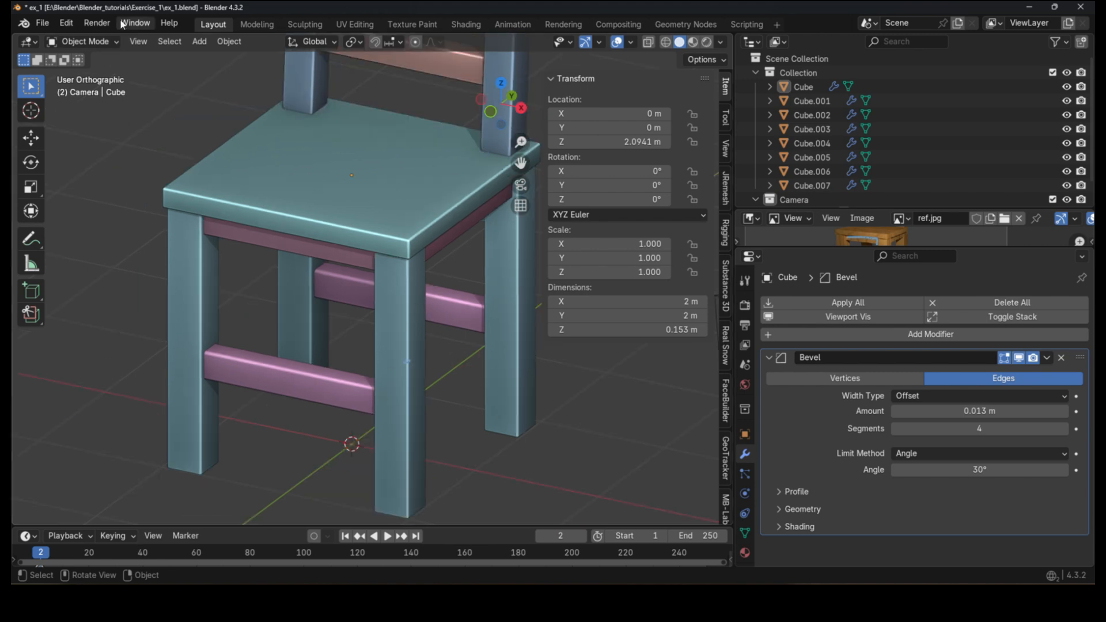
{"action": "left_click", "coordinate": [742, 565]}
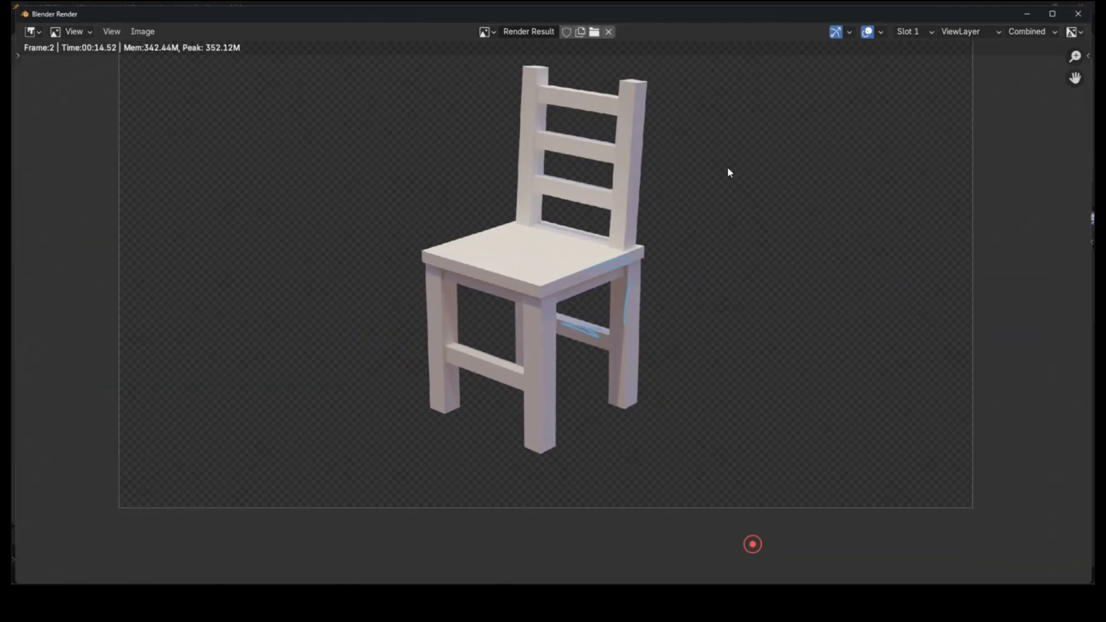
{"action": "left_click", "coordinate": [914, 27]}
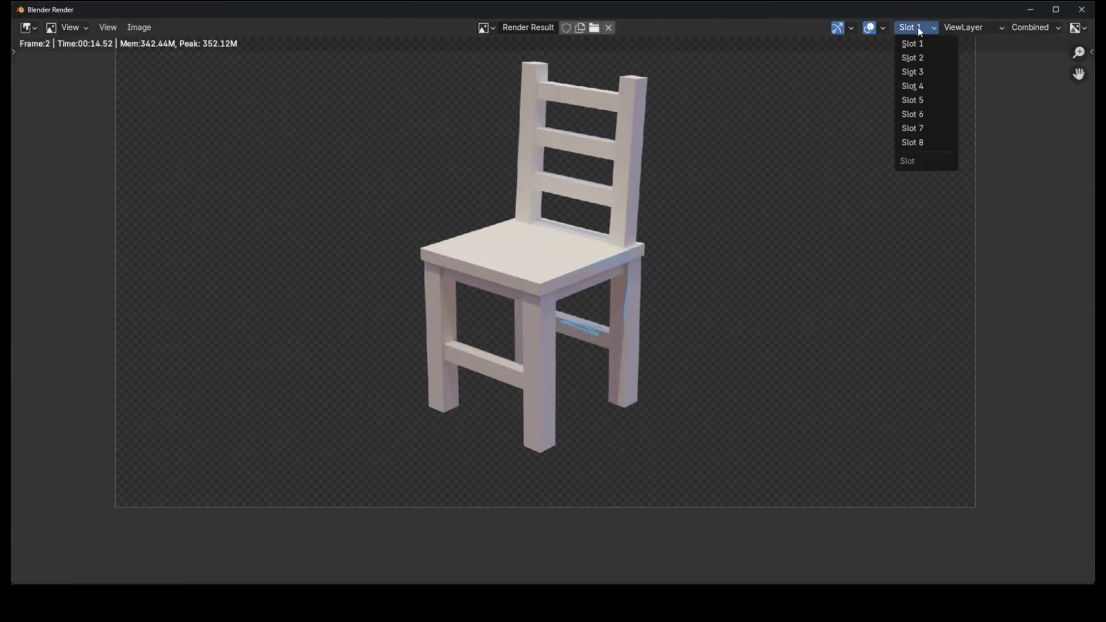
{"action": "left_click", "coordinate": [943, 58]}
{"action": "left_click_drag", "start_coordinate": [669, 8], "coordinate": [549, 227]}
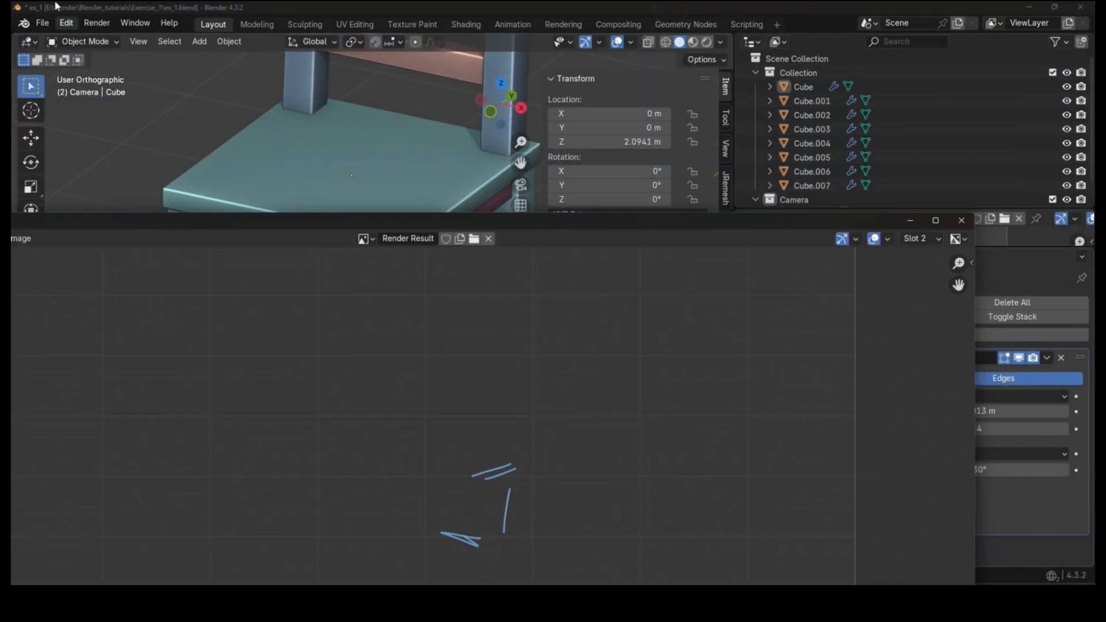
{"action": "left_click", "coordinate": [56, 6]}
{"action": "left_click", "coordinate": [95, 22]}
{"action": "left_click", "coordinate": [108, 41]}
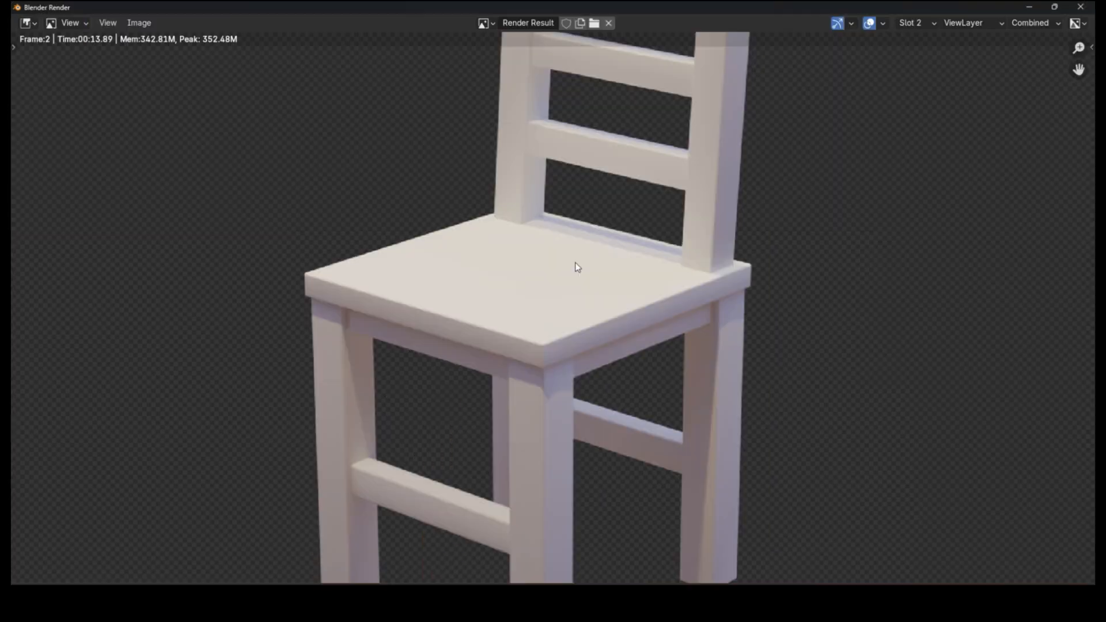
{"action": "middle_click_drag", "start_coordinate": [576, 264], "coordinate": [551, 351]}
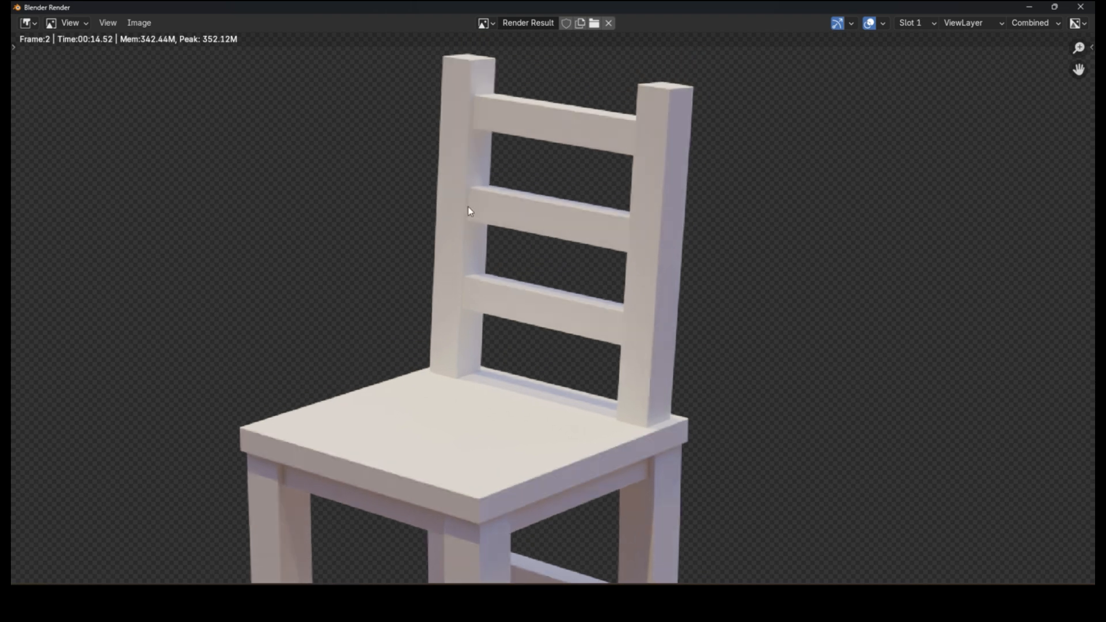
Step: Compare the Slot 1 and Slot 2 renders, zooming and panning over the chair's details
{"action": "scroll", "coordinate": [472, 190], "scroll_direction": "up", "scroll_amount": 4}
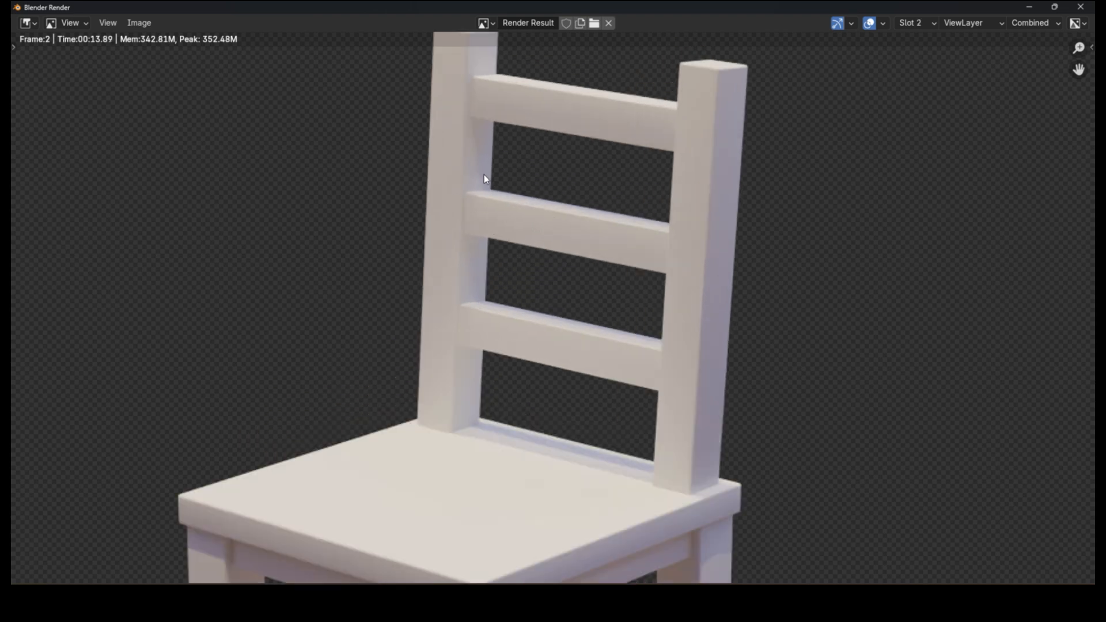
{"action": "scroll", "coordinate": [694, 268], "scroll_direction": "down", "scroll_amount": 4}
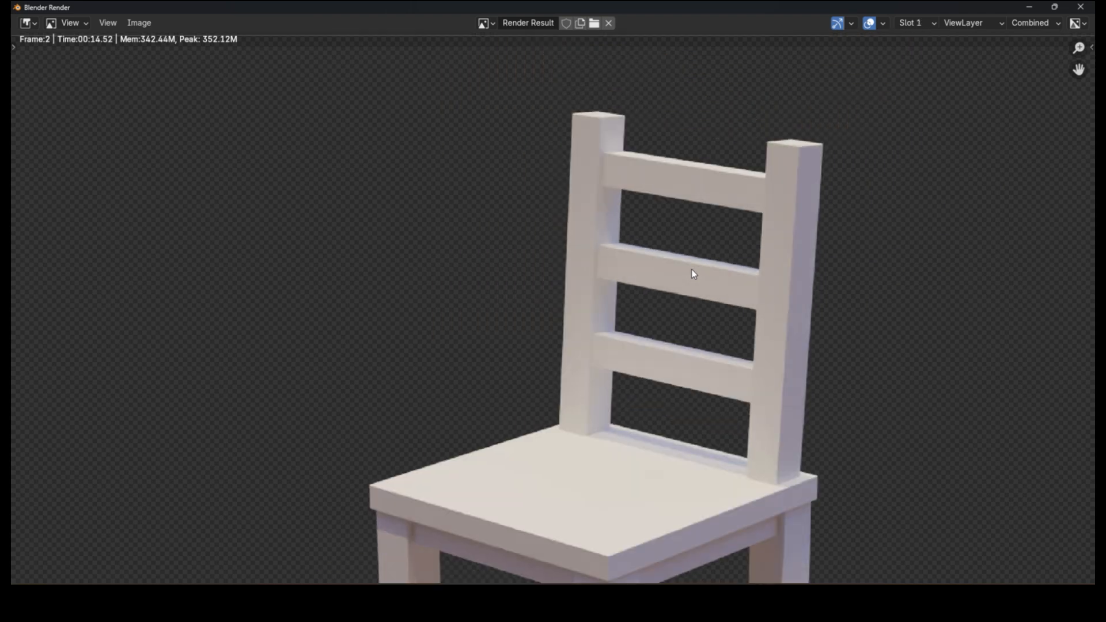
{"action": "key", "text": "j"}
{"action": "key", "text": "j"}
{"action": "middle_click_drag", "start_coordinate": [594, 301], "coordinate": [568, 159]}
{"action": "key", "text": "j"}
{"action": "key", "text": "j"}
{"action": "key", "text": "j"}
{"action": "key", "text": "j"}
{"action": "middle_click_drag", "start_coordinate": [459, 461], "coordinate": [426, 265]}
{"action": "key", "text": "j"}
{"action": "key", "text": "j"}
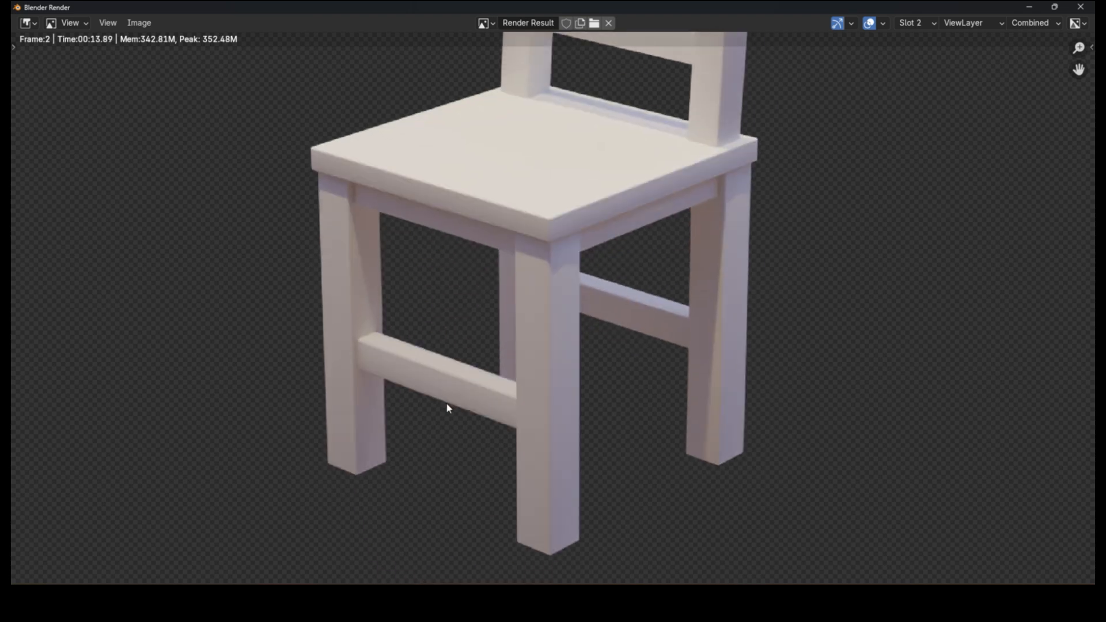
Step: Close the render window and give the seat a new pink material named chair
{"action": "left_click", "coordinate": [1018, 16]}
{"action": "left_click", "coordinate": [1026, 7]}
{"action": "left_click", "coordinate": [452, 211]}
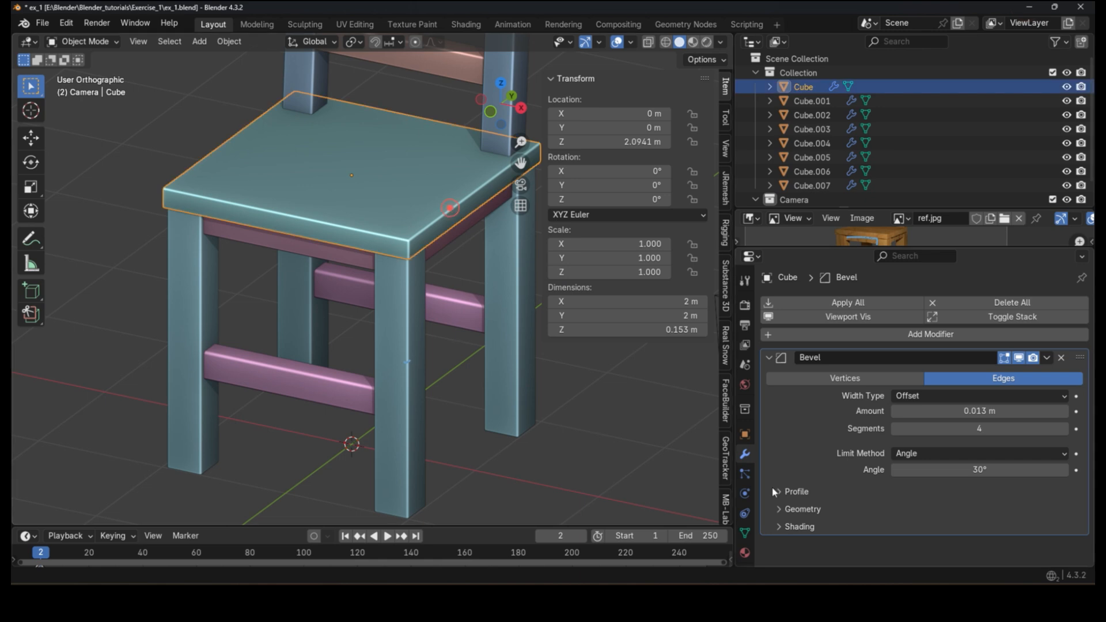
{"action": "left_click", "coordinate": [746, 536]}
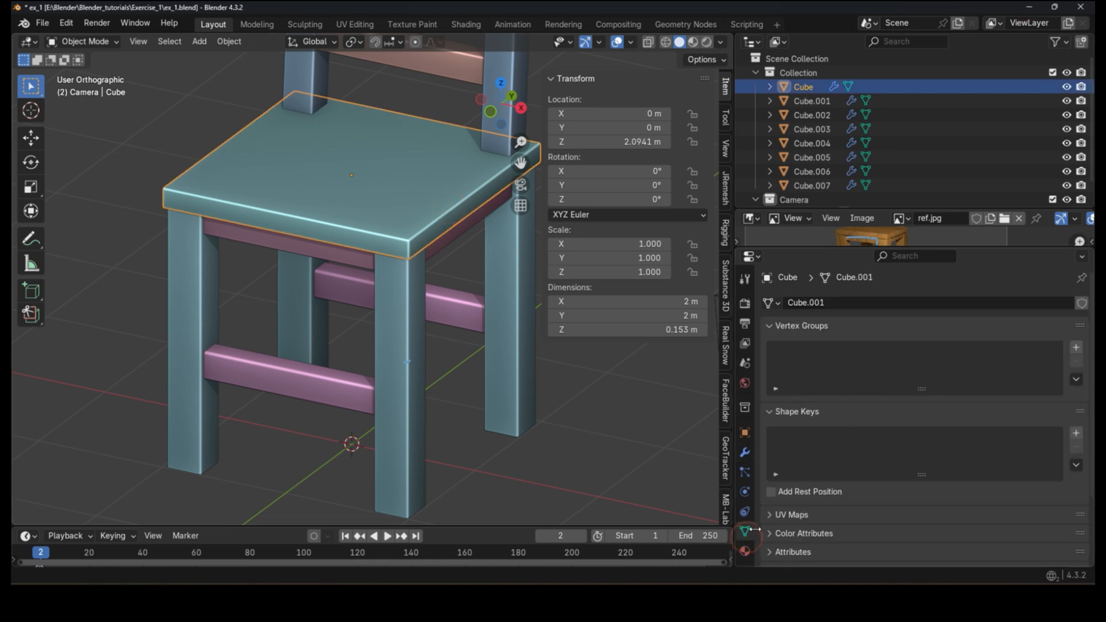
{"action": "left_click", "coordinate": [745, 551]}
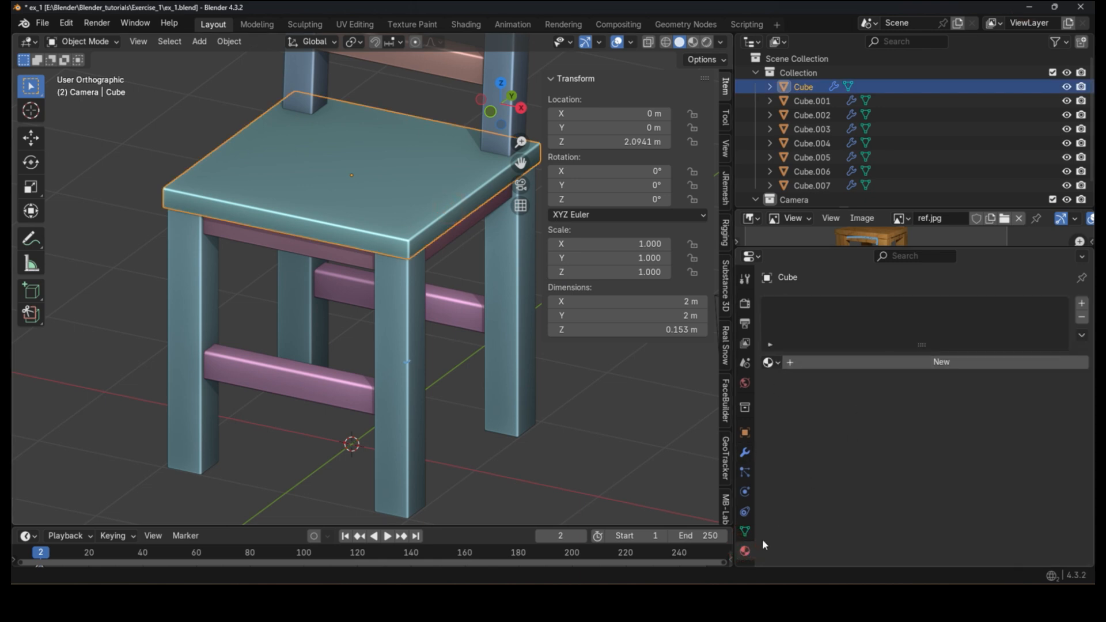
{"action": "left_click", "coordinate": [906, 362]}
{"action": "left_click", "coordinate": [905, 361]}
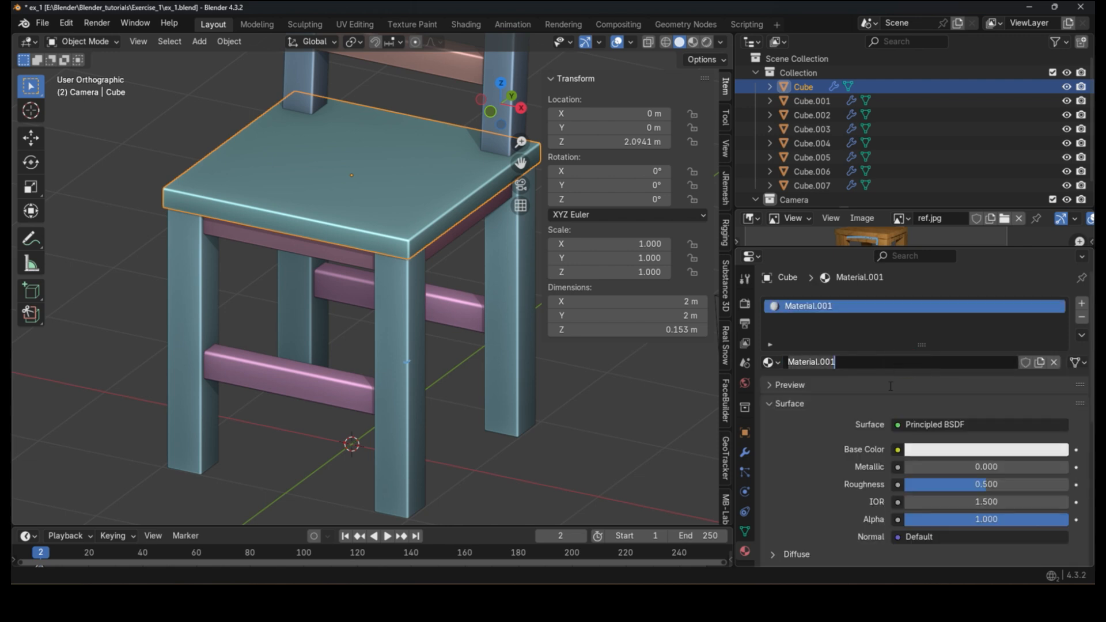
{"action": "type", "text": "chair"}
{"action": "key", "text": "Return"}
{"action": "left_click", "coordinate": [960, 450]}
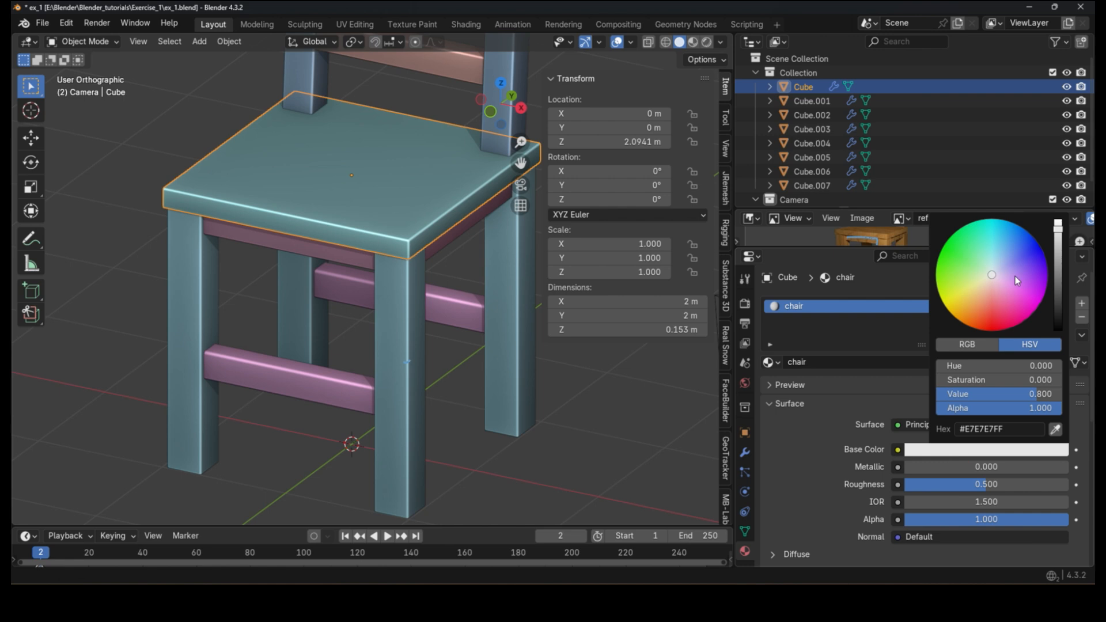
{"action": "left_click_drag", "start_coordinate": [1002, 281], "coordinate": [1005, 298]}
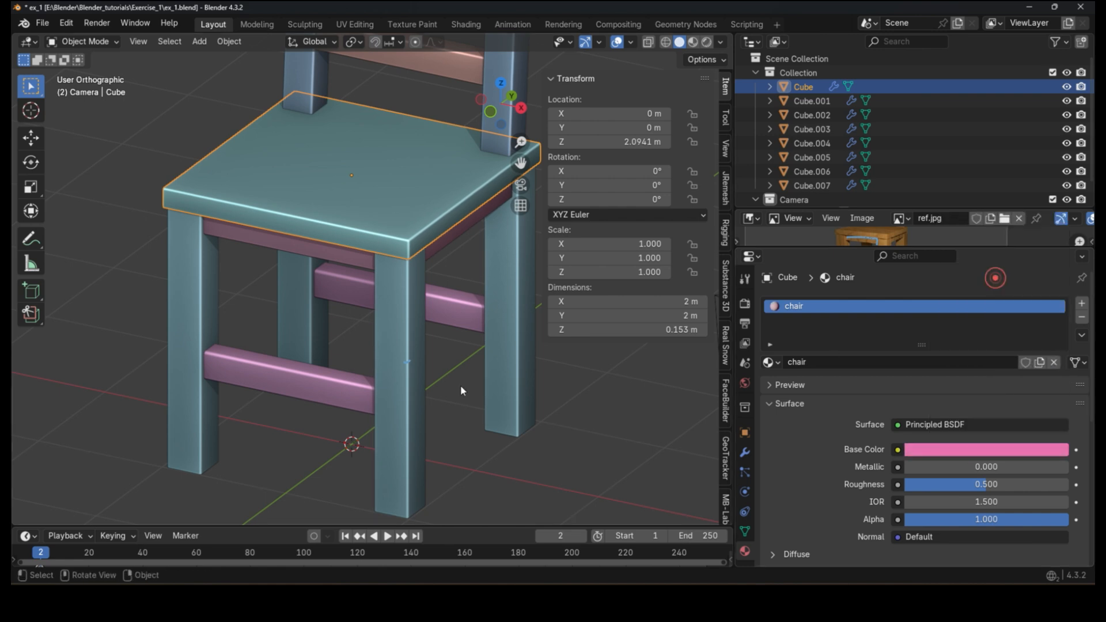
Step: Select all parts and link the seat's chair material to them, then deselect
{"action": "key", "text": "a"}
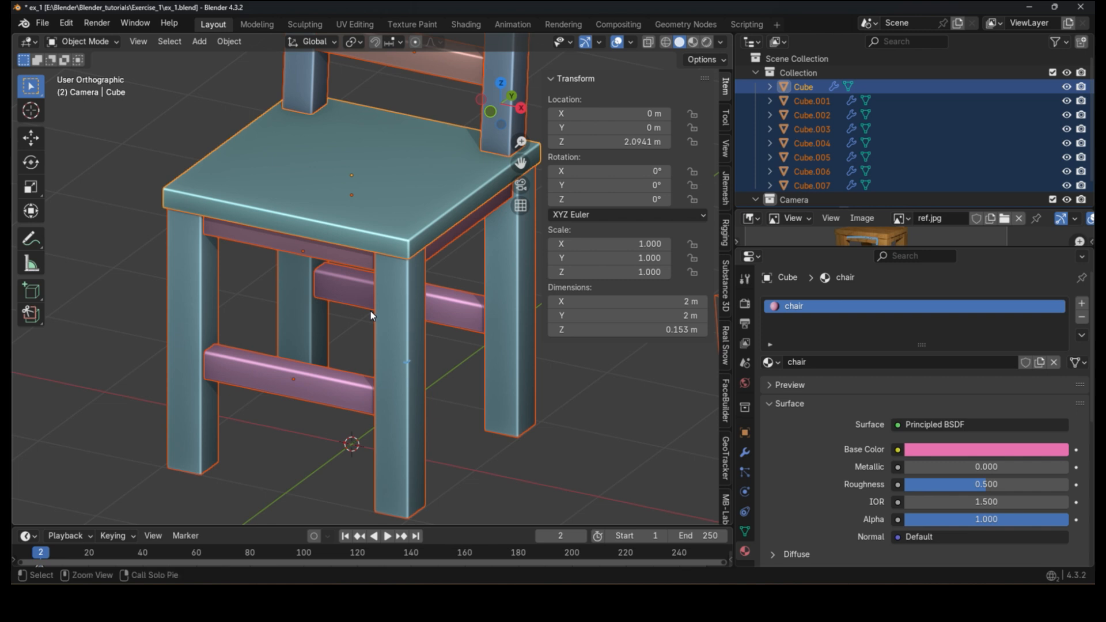
{"action": "key", "text": "ctrl+l"}
{"action": "mouse_move", "coordinate": [368, 311]}
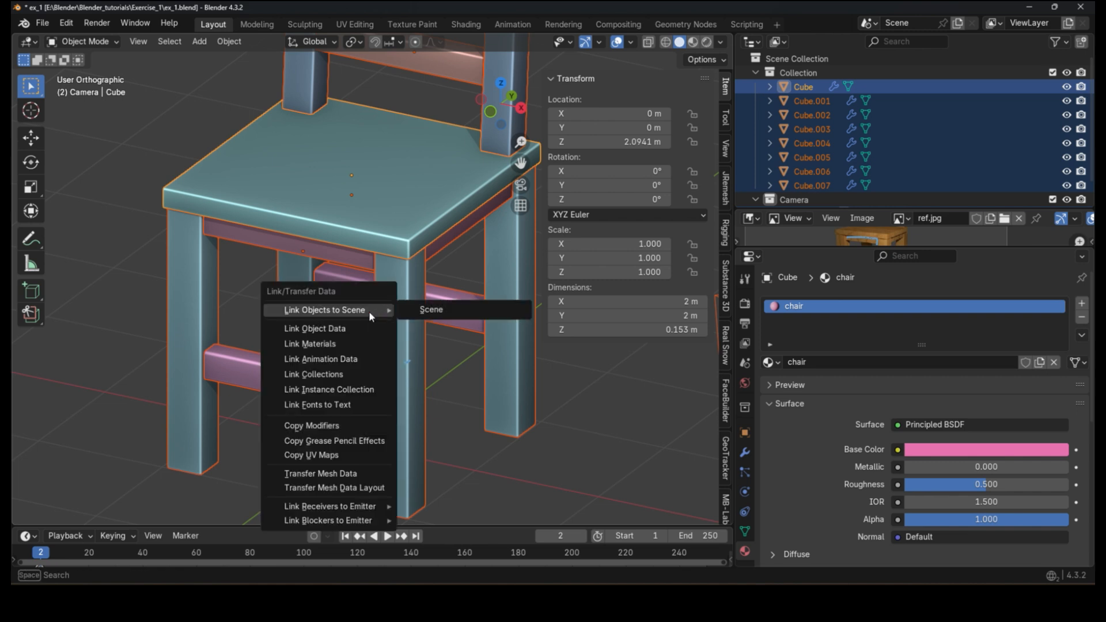
{"action": "left_click", "coordinate": [353, 346]}
{"action": "left_click", "coordinate": [403, 420]}
{"action": "left_click", "coordinate": [620, 441]}
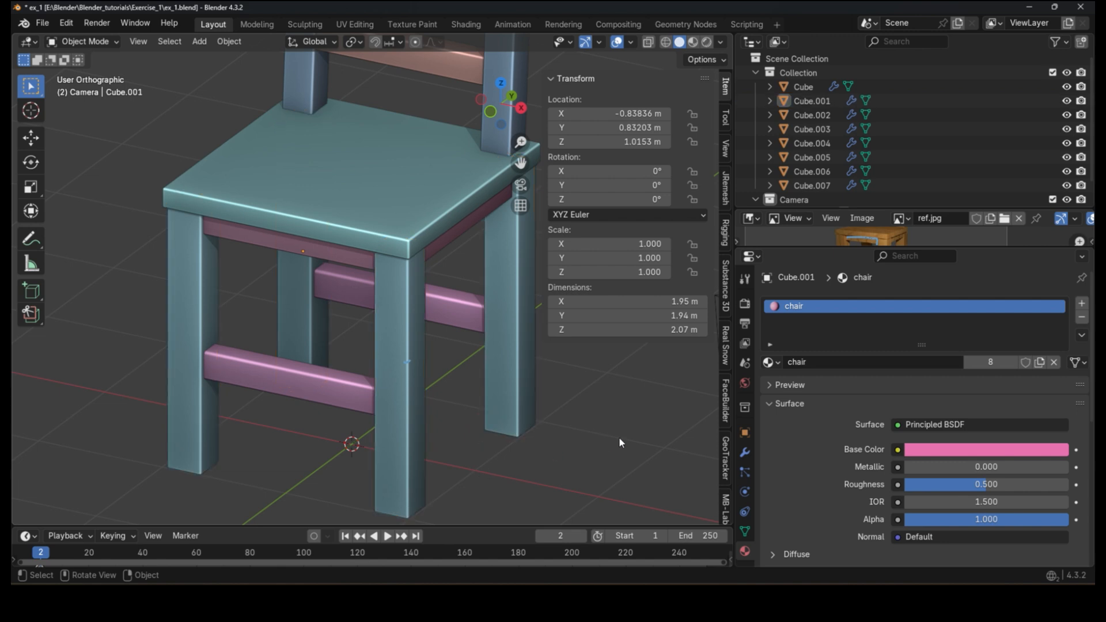
Step: Switch the viewport to material preview shading to view the pink chair
{"action": "left_click", "coordinate": [132, 23]}
{"action": "left_click", "coordinate": [693, 42]}
{"action": "scroll", "coordinate": [446, 143], "scroll_direction": "down", "scroll_amount": 5}
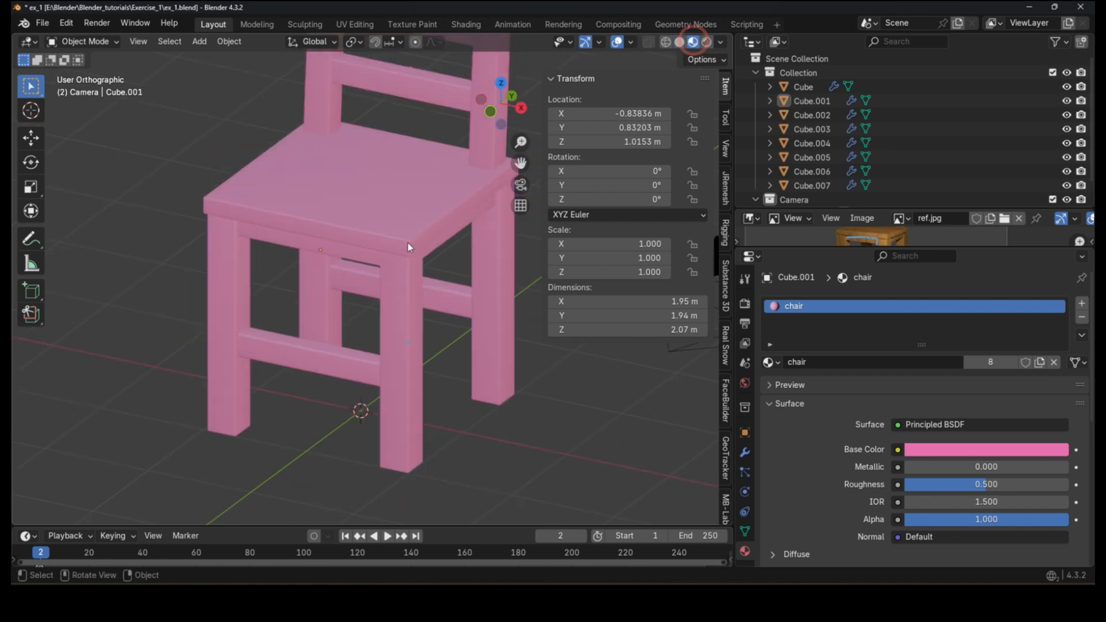
{"action": "scroll", "coordinate": [388, 313], "scroll_direction": "up", "scroll_amount": 7}
{"action": "scroll", "coordinate": [391, 293], "scroll_direction": "down", "scroll_amount": 2}
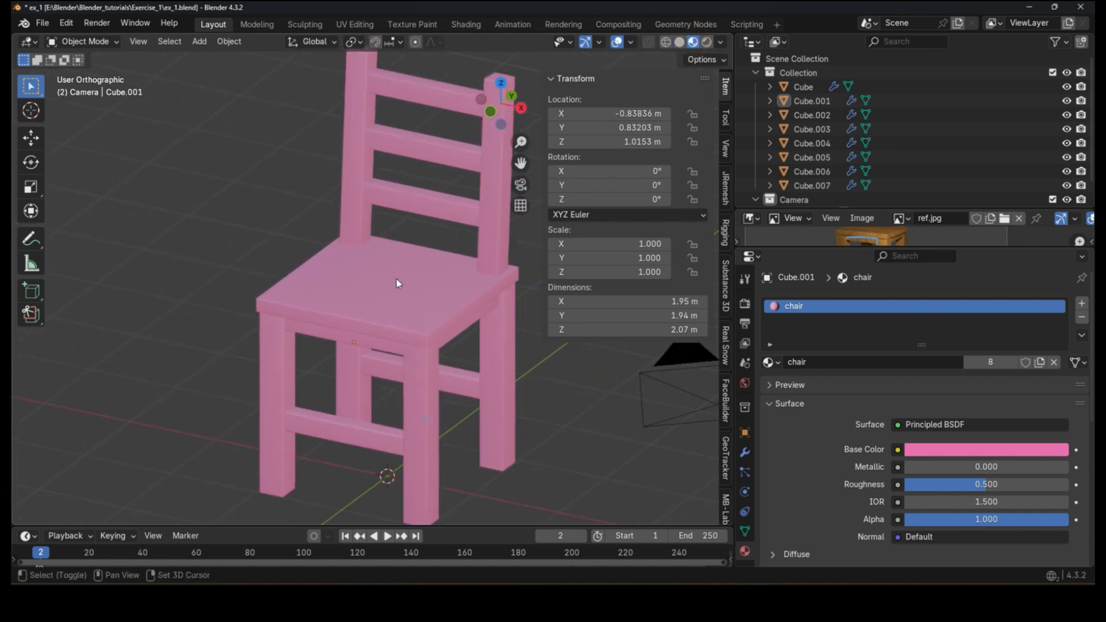
{"action": "scroll", "coordinate": [346, 305], "scroll_direction": "up", "scroll_amount": 4}
Step: Adjust the chair material's base colour in HSV mode to a more muted, darker pink
{"action": "left_click", "coordinate": [999, 450]}
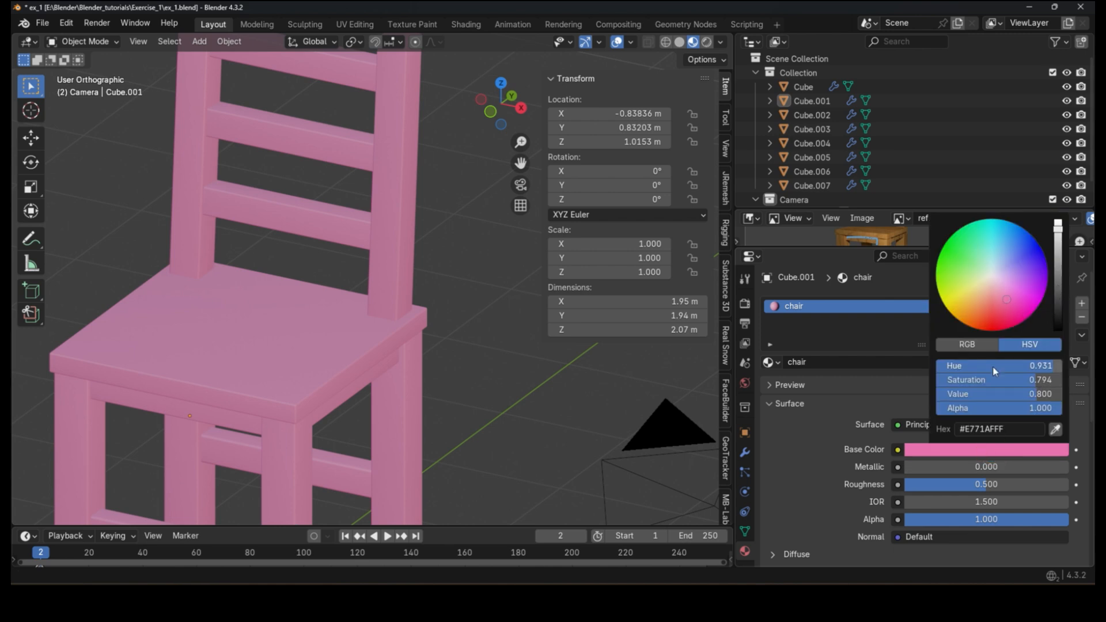
{"action": "left_click", "coordinate": [967, 344]}
{"action": "left_click", "coordinate": [1024, 344]}
{"action": "left_click_drag", "start_coordinate": [1005, 380], "coordinate": [1028, 393]}
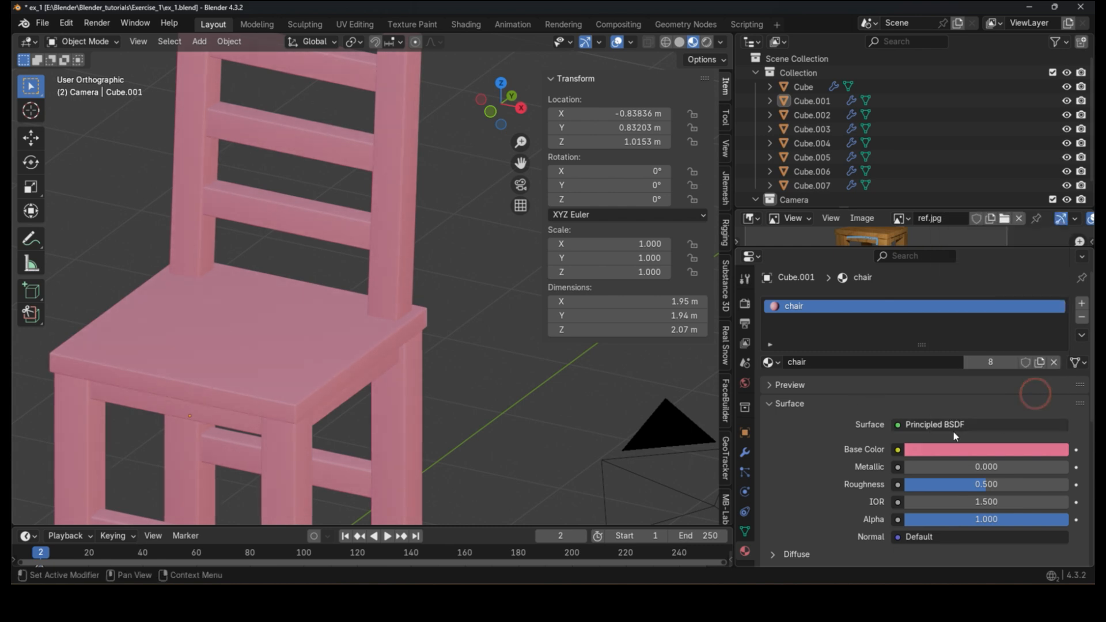
Step: Raise the chair material's roughness to about 0.83
{"action": "left_click", "coordinate": [972, 442]}
{"action": "middle_click_drag", "start_coordinate": [476, 408], "coordinate": [537, 361], "text": "shift"}
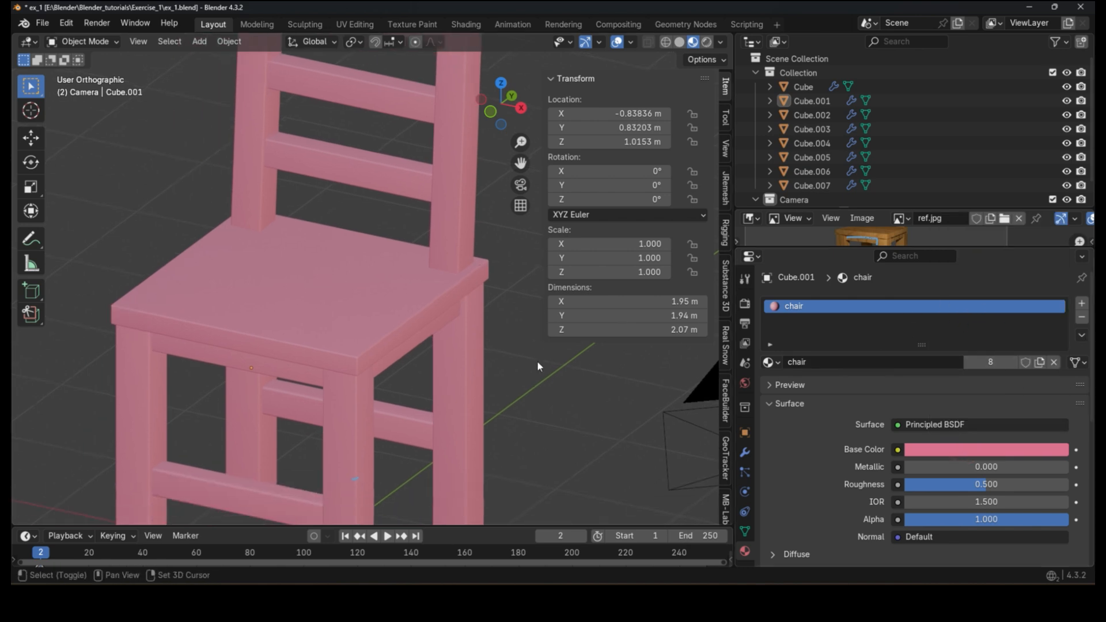
{"action": "left_click_drag", "start_coordinate": [911, 470], "coordinate": [1031, 485]}
{"action": "scroll", "coordinate": [897, 468], "scroll_direction": "down", "scroll_amount": 3}
{"action": "scroll", "coordinate": [853, 484], "scroll_direction": "up", "scroll_amount": 2}
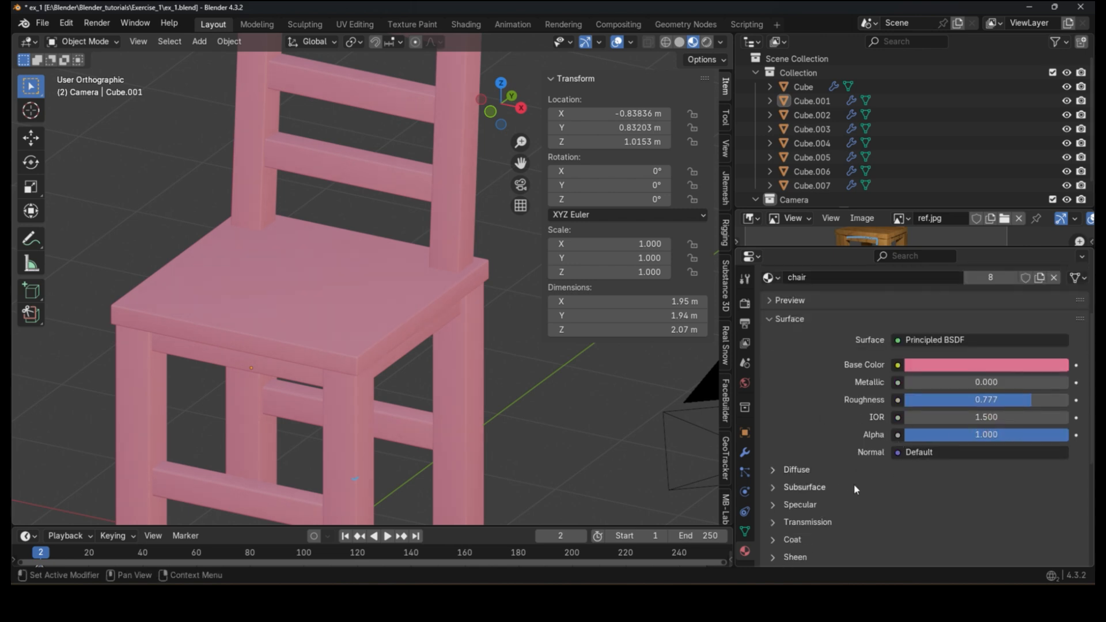
{"action": "left_click_drag", "start_coordinate": [1031, 428], "coordinate": [1040, 427]}
{"action": "scroll", "coordinate": [399, 352], "scroll_direction": "down", "scroll_amount": 4}
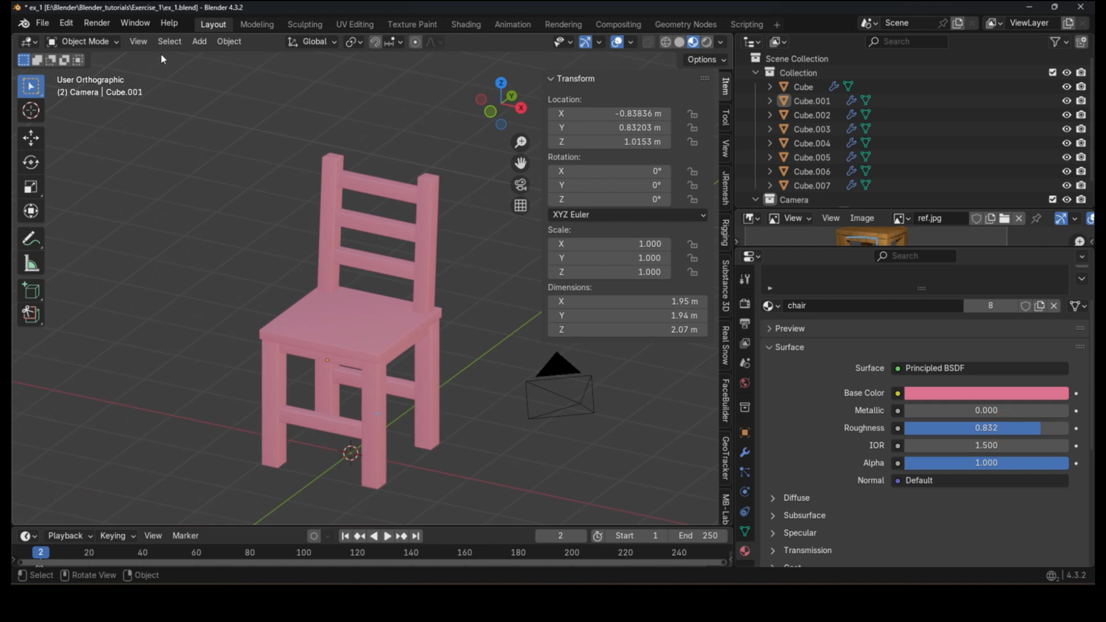
Step: Render the image and maximize the render window
{"action": "left_click", "coordinate": [97, 24]}
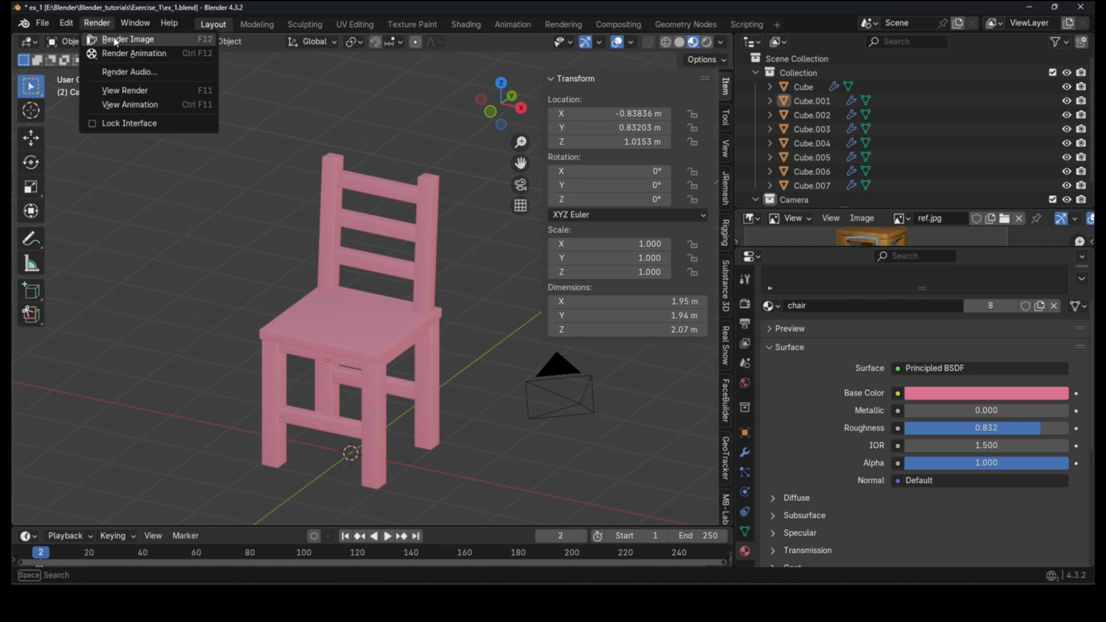
{"action": "left_click", "coordinate": [113, 39]}
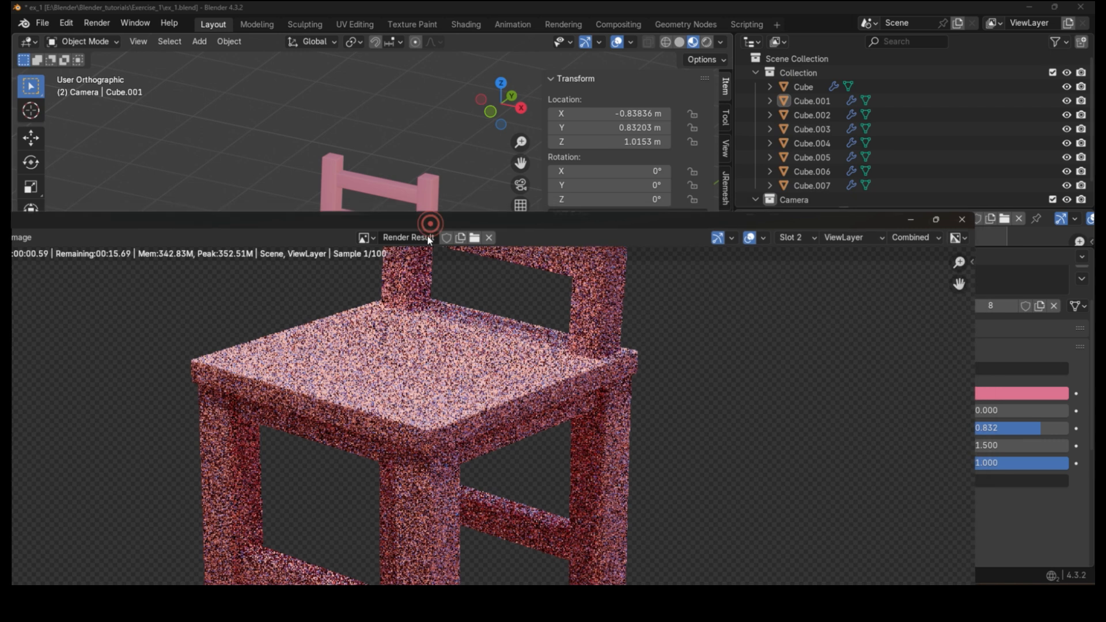
{"action": "double_click", "coordinate": [427, 224]}
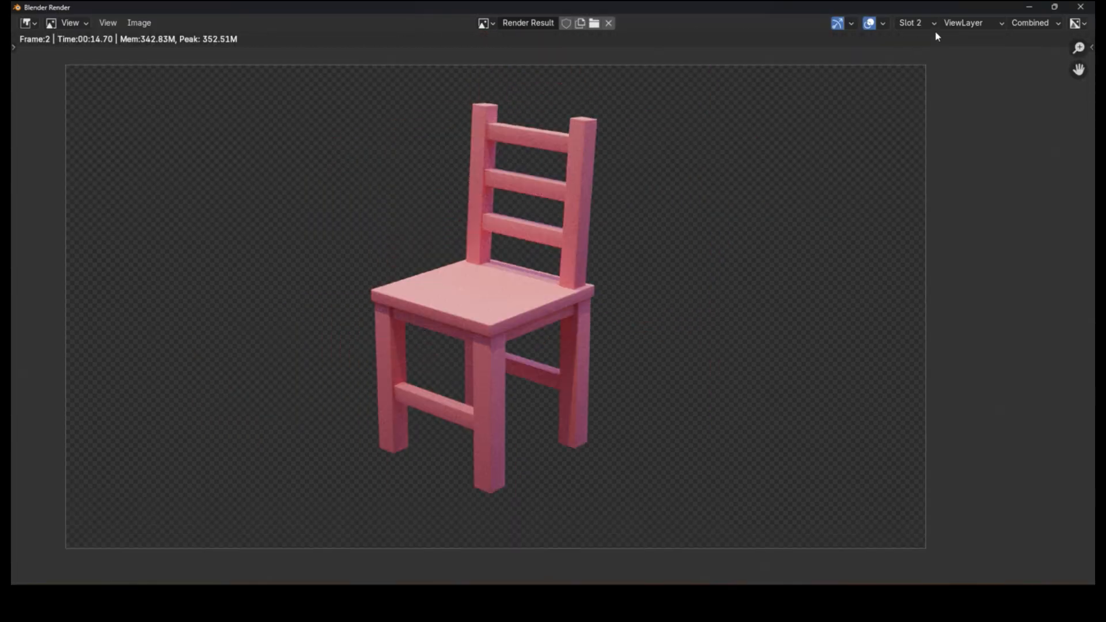
Step: Select Slot 3 for the next render and minimize the render window
{"action": "left_click", "coordinate": [921, 23]}
{"action": "left_click", "coordinate": [929, 71]}
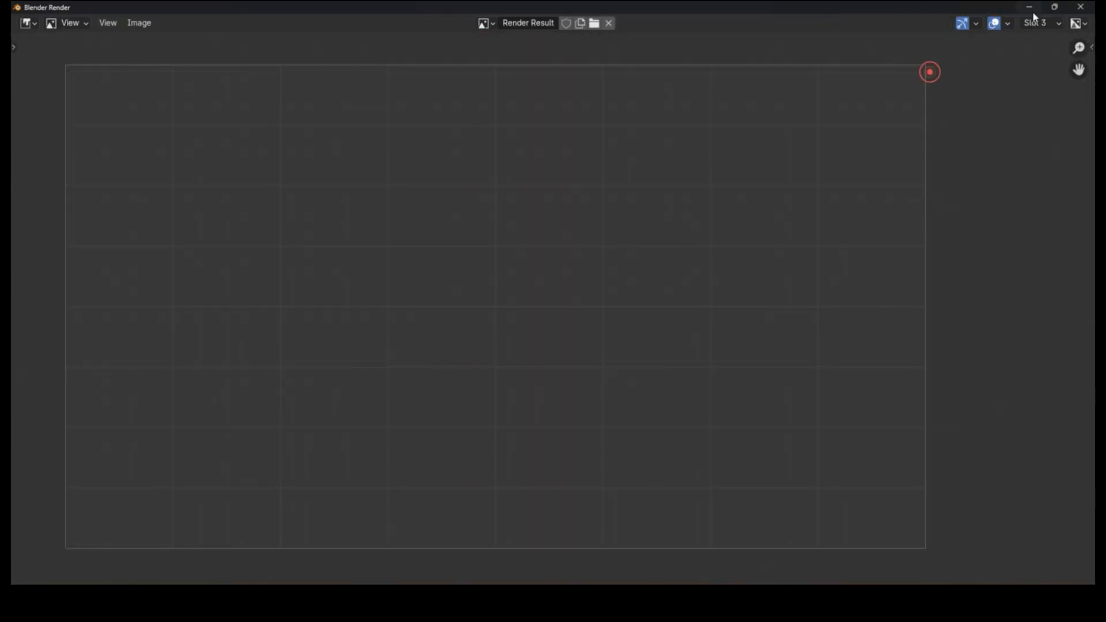
{"action": "left_click", "coordinate": [1029, 8]}
Step: Replace the world HDRI with phalzer_forest_01_4k.exr, filtering the Downloads folder by exr
{"action": "left_click", "coordinate": [748, 378]}
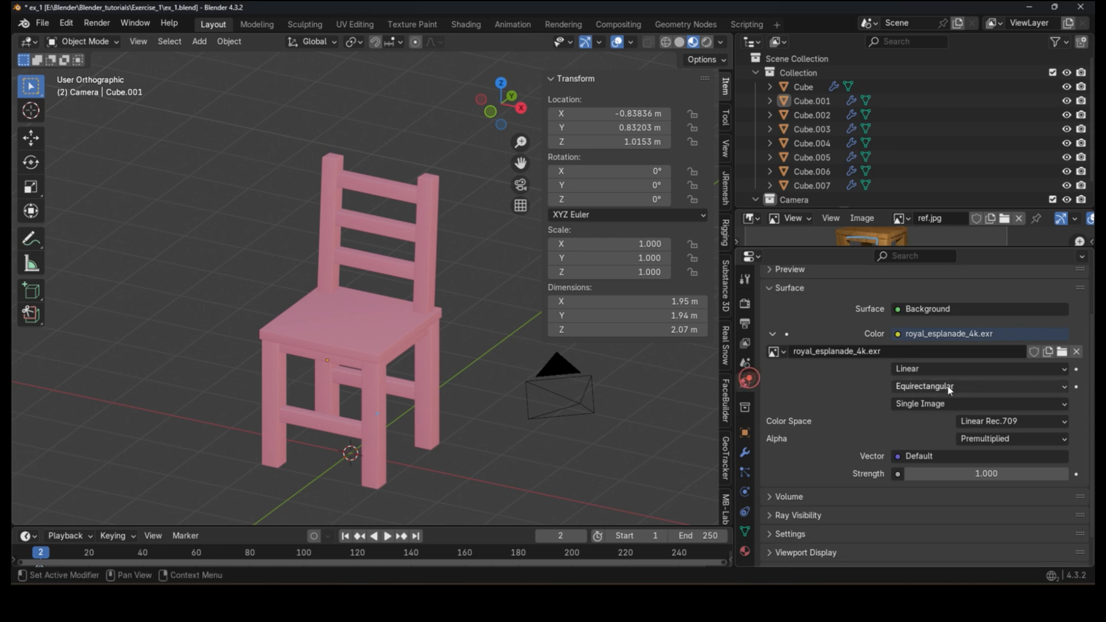
{"action": "left_click", "coordinate": [1061, 351]}
{"action": "left_click", "coordinate": [784, 151]}
{"action": "type", "text": "ex"}
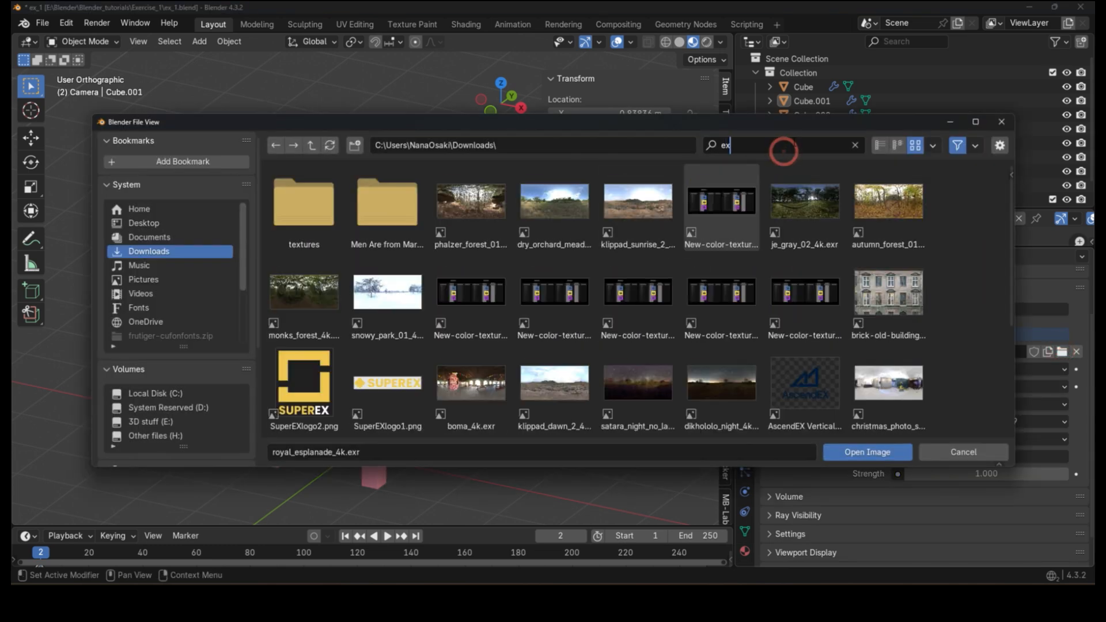
{"action": "type", "text": "r"}
{"action": "left_click", "coordinate": [942, 305]}
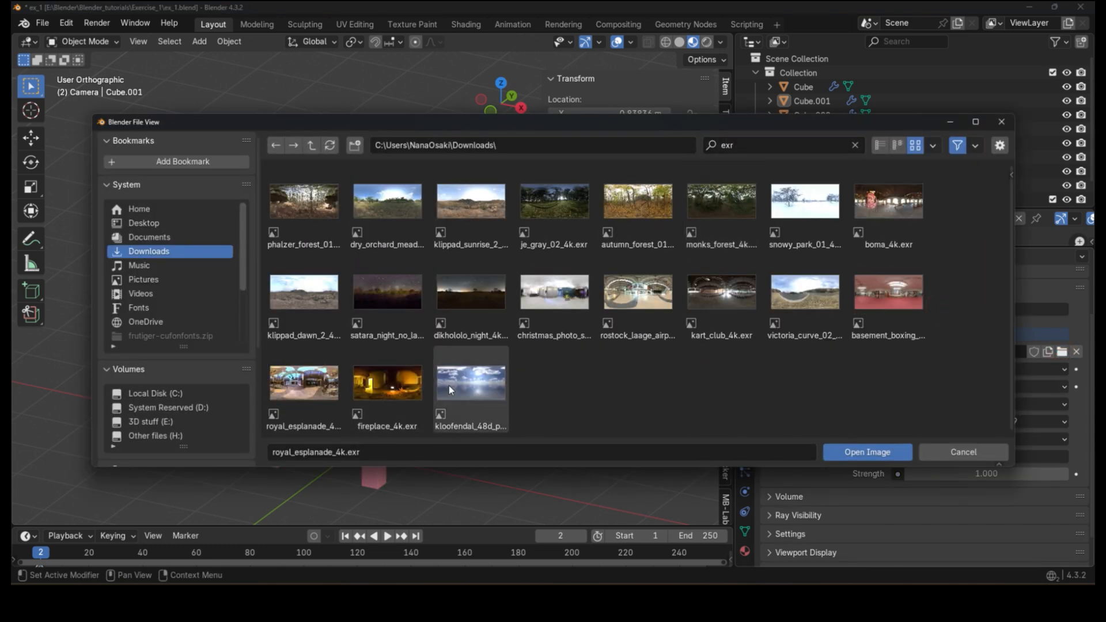
{"action": "left_click", "coordinate": [333, 393]}
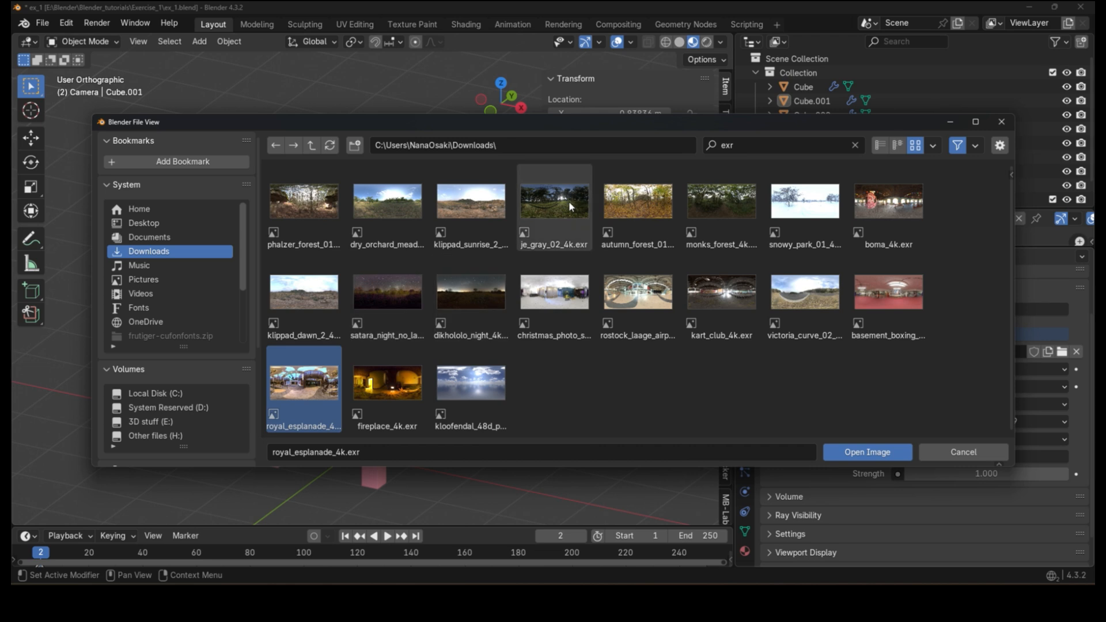
{"action": "double_click", "coordinate": [305, 206]}
Step: Switch the viewport to rendered shading and render the chair with the forest HDRI
{"action": "key", "text": "z"}
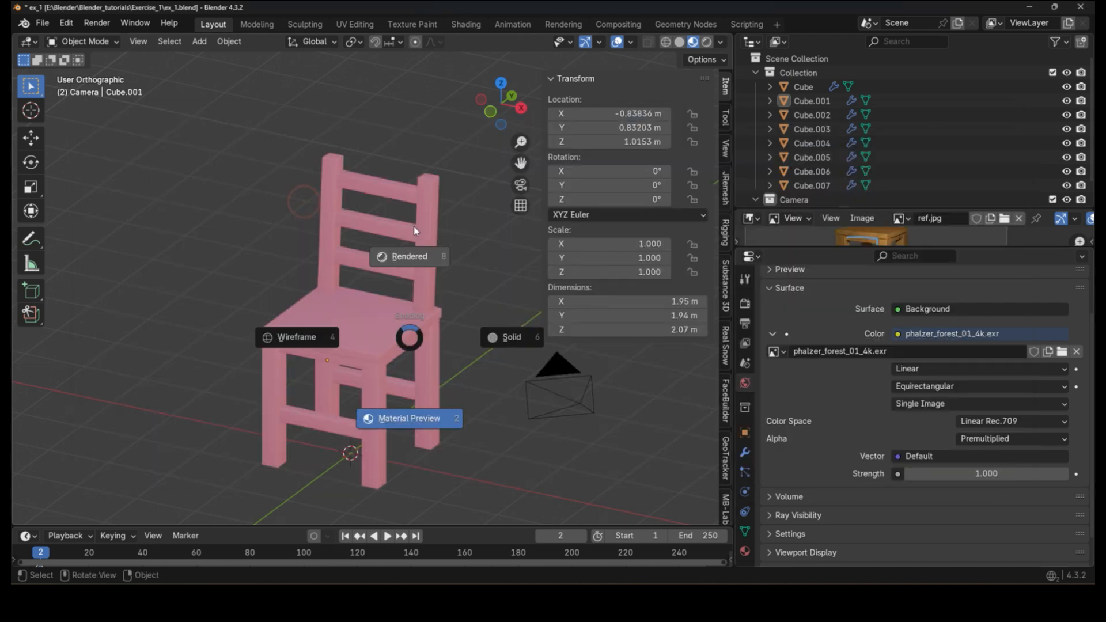
{"action": "left_click", "coordinate": [413, 230]}
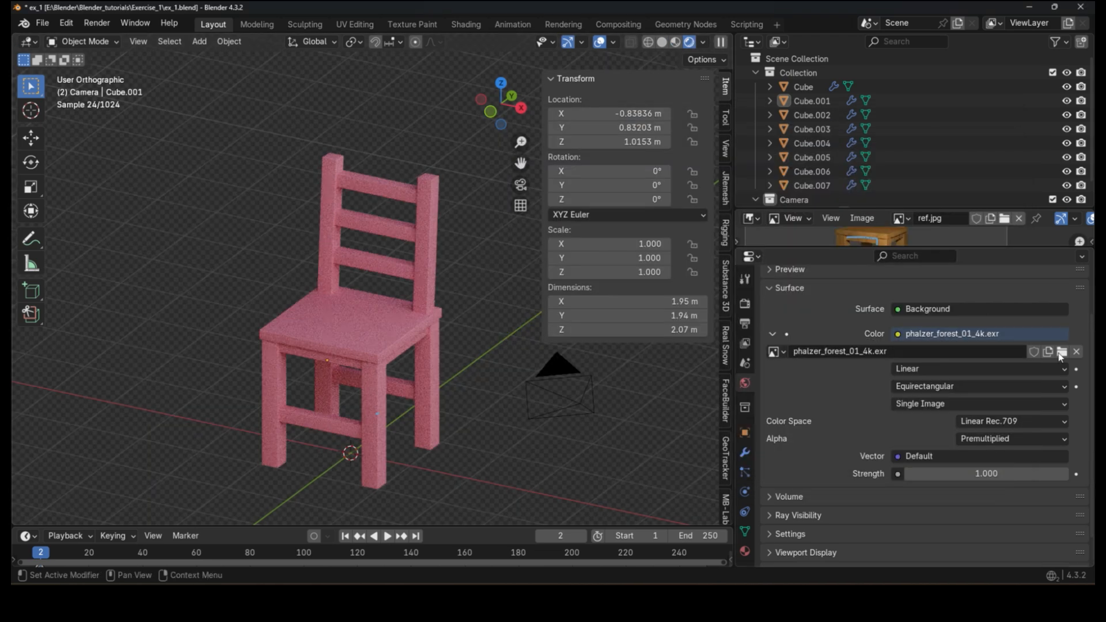
{"action": "left_click", "coordinate": [1061, 352]}
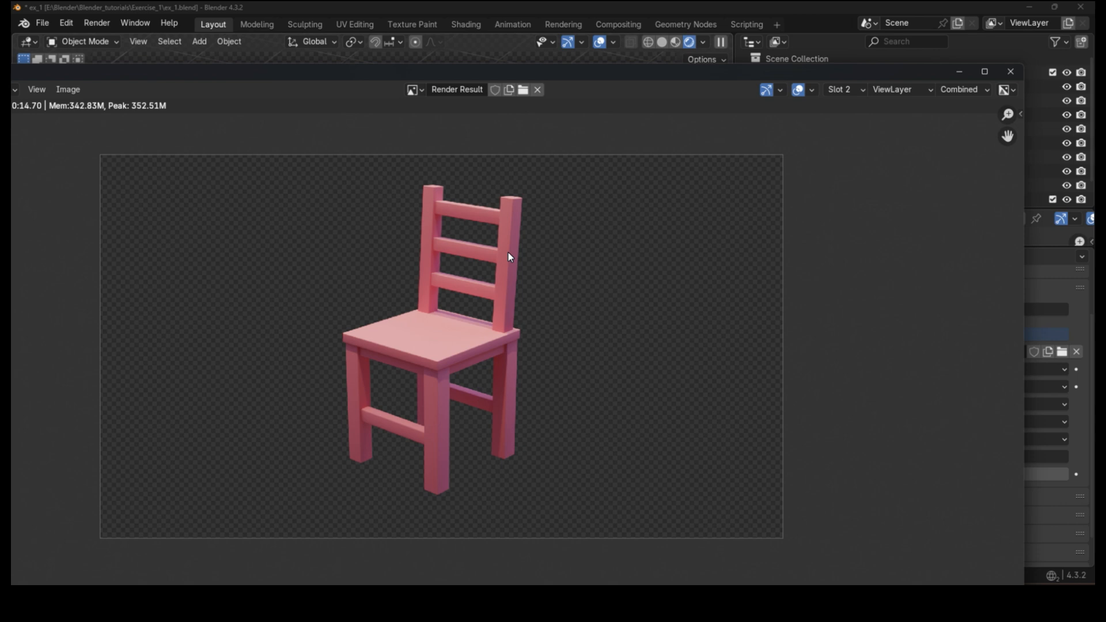
Step: Cycle through the render slots to compare the chair renders
{"action": "key", "text": "j"}
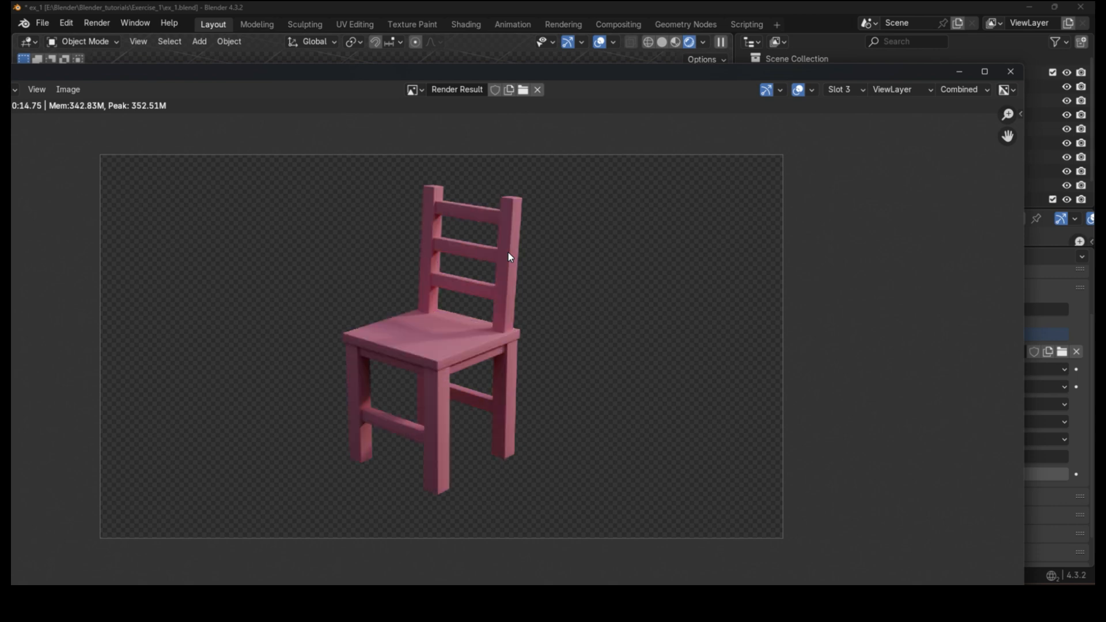
{"action": "key", "text": "j"}
{"action": "key", "text": "j"}
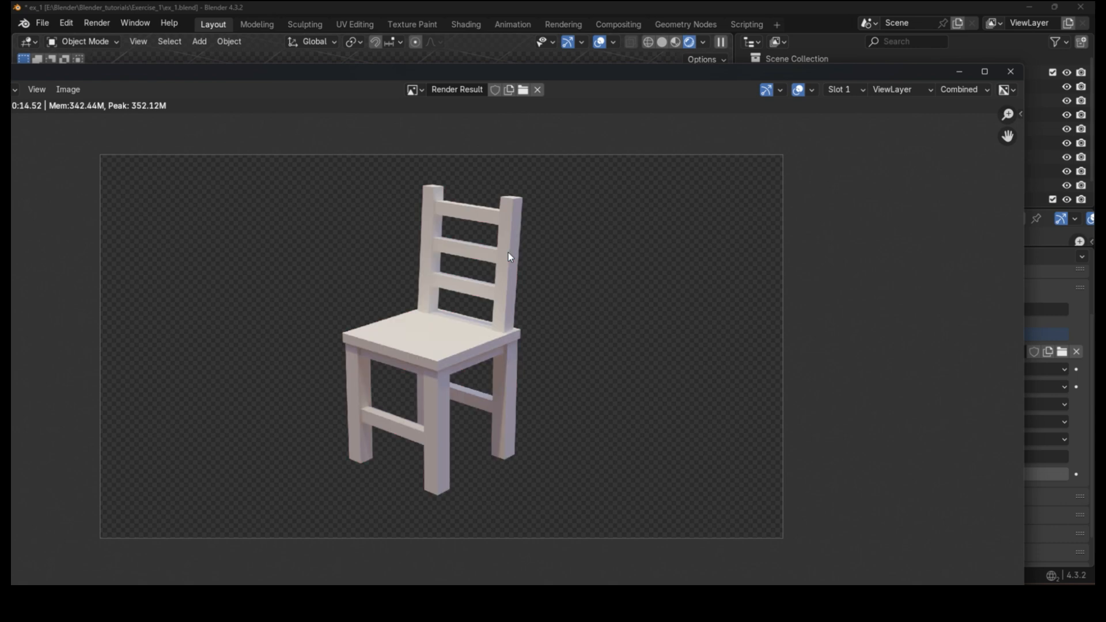
{"action": "key", "text": "j"}
{"action": "key", "text": "j"}
{"action": "key", "text": "j"}
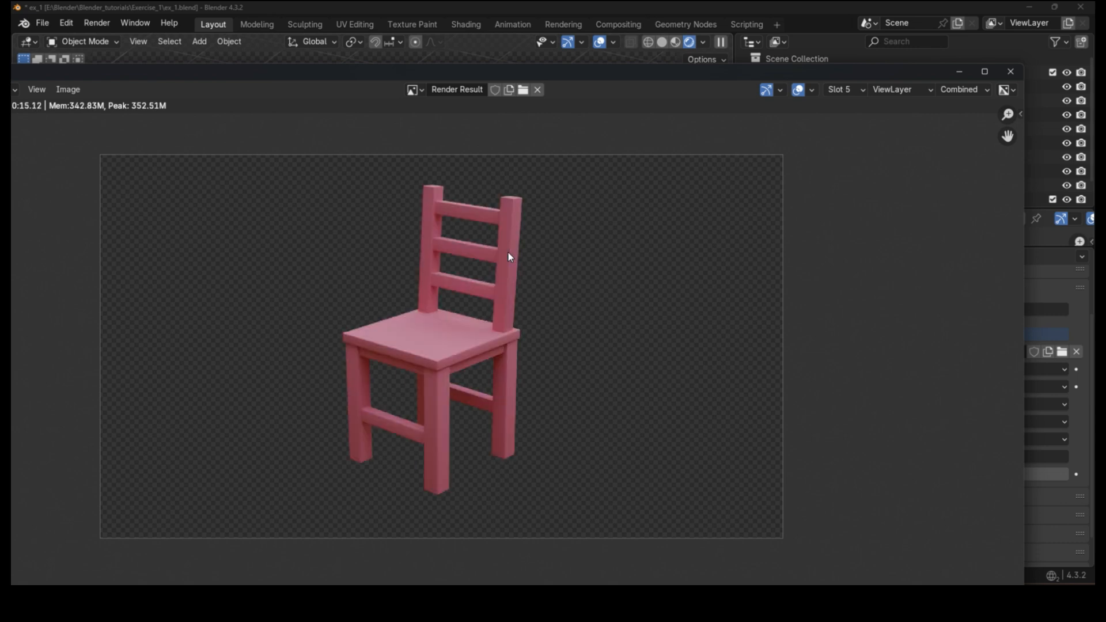
{"action": "key", "text": "j"}
{"action": "key", "text": "j"}
{"action": "key", "text": "j"}
{"action": "key", "text": "j"}
{"action": "key", "text": "j"}
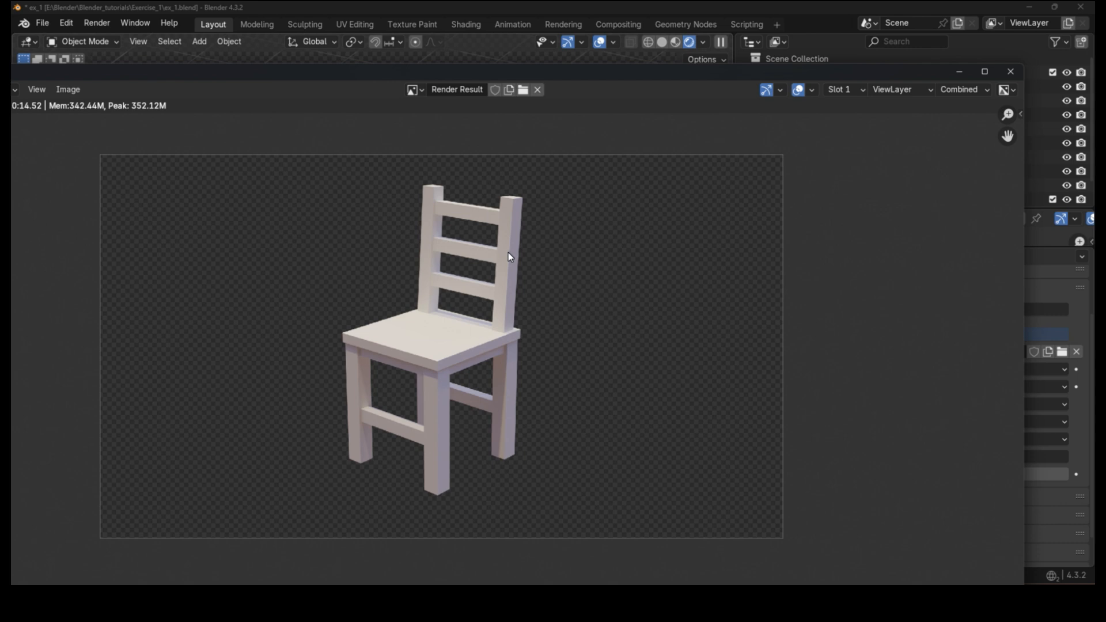
{"action": "key", "text": "j"}
{"action": "key", "text": "j"}
{"action": "key", "text": "j"}
{"action": "key", "text": "j"}
{"action": "key", "text": "j"}
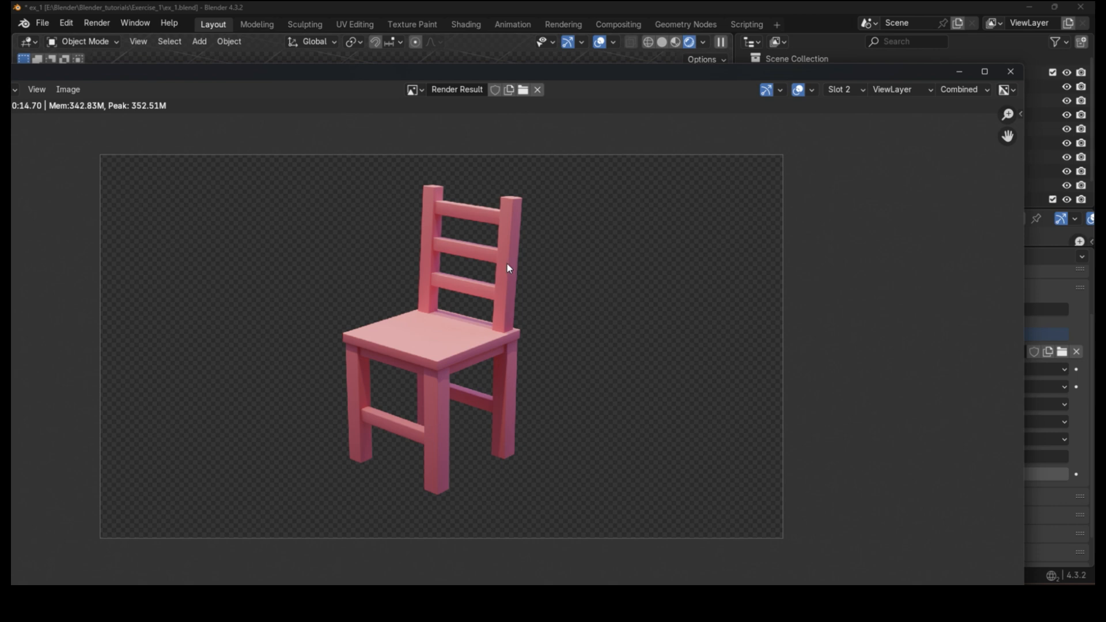